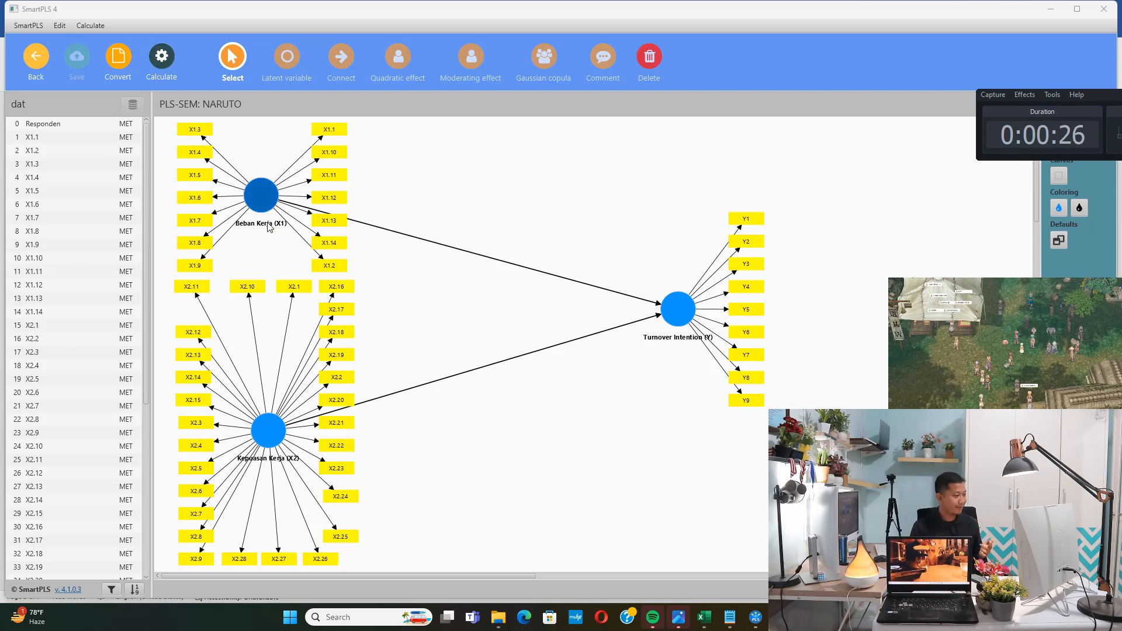
Examine the Kepuasan Kerja (X2), Turnover Intention (Y) and Beban Kerja (X1) constructs in the NARUTO path model
{"action": "left_click", "coordinate": [277, 431]}
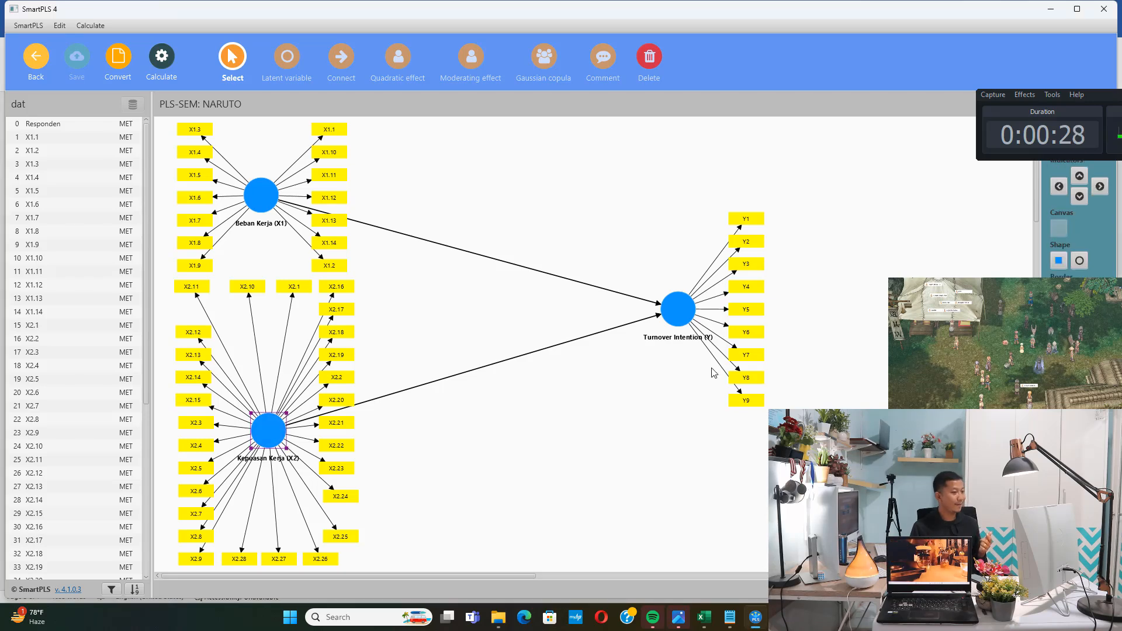
{"action": "left_click", "coordinate": [678, 309]}
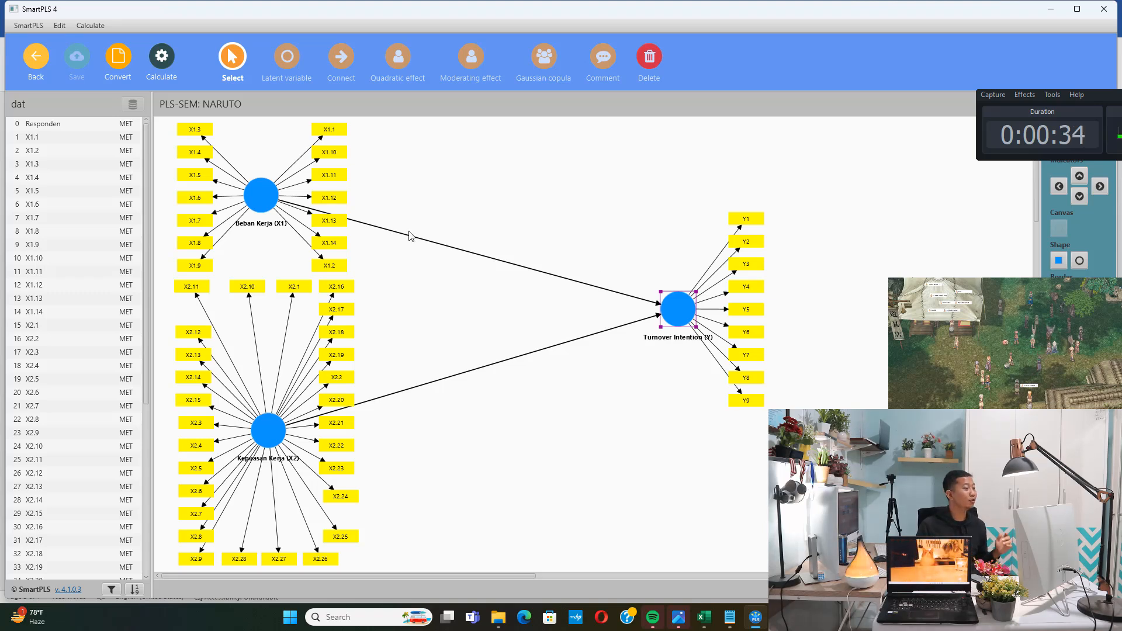
{"action": "left_click", "coordinate": [269, 204]}
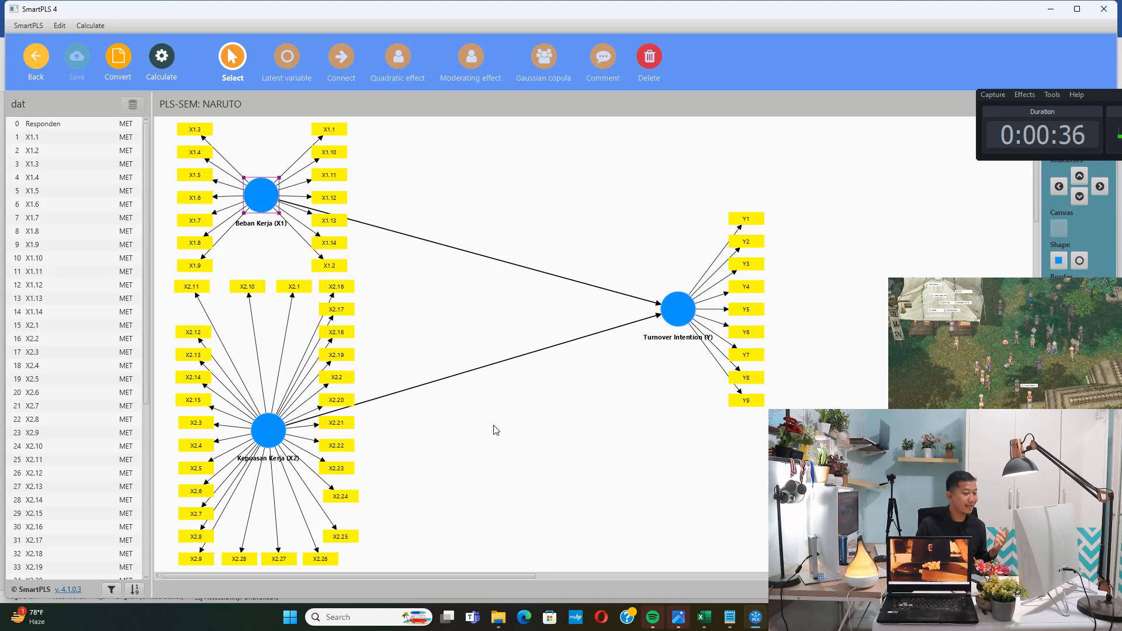
Switch to the Data workbook in Excel and number the X1 item columns 1 to 14 in row 11, from H11 to U11
{"action": "left_click", "coordinate": [704, 617]}
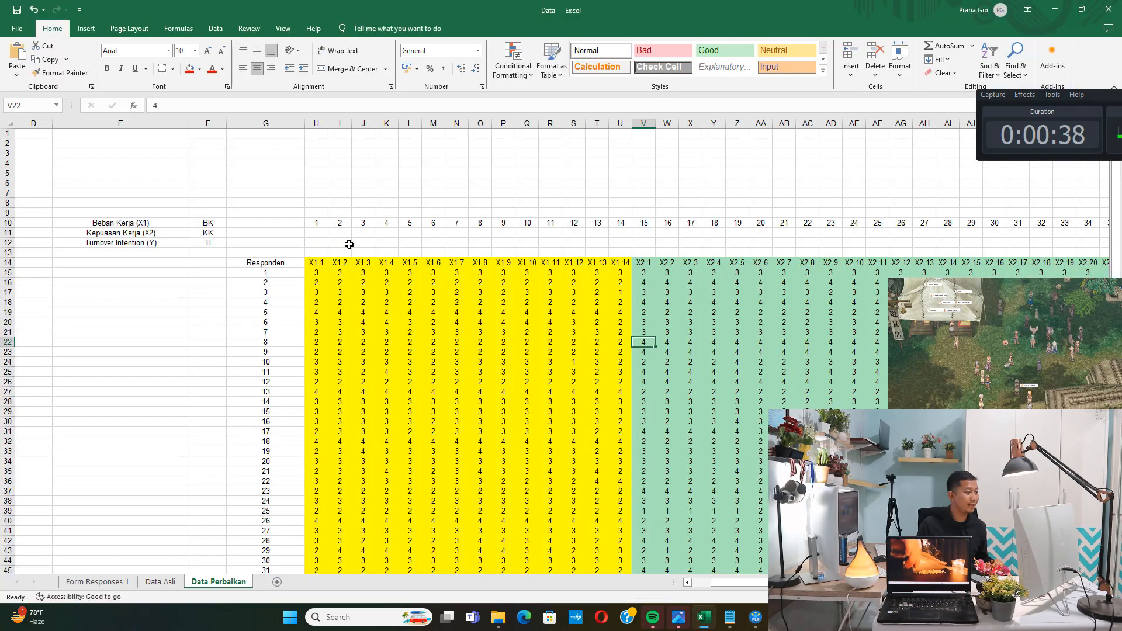
{"action": "left_click", "coordinate": [325, 234]}
{"action": "type", "text": "1"}
{"action": "key", "text": "Tab"}
{"action": "type", "text": "2"}
{"action": "key", "text": "Tab"}
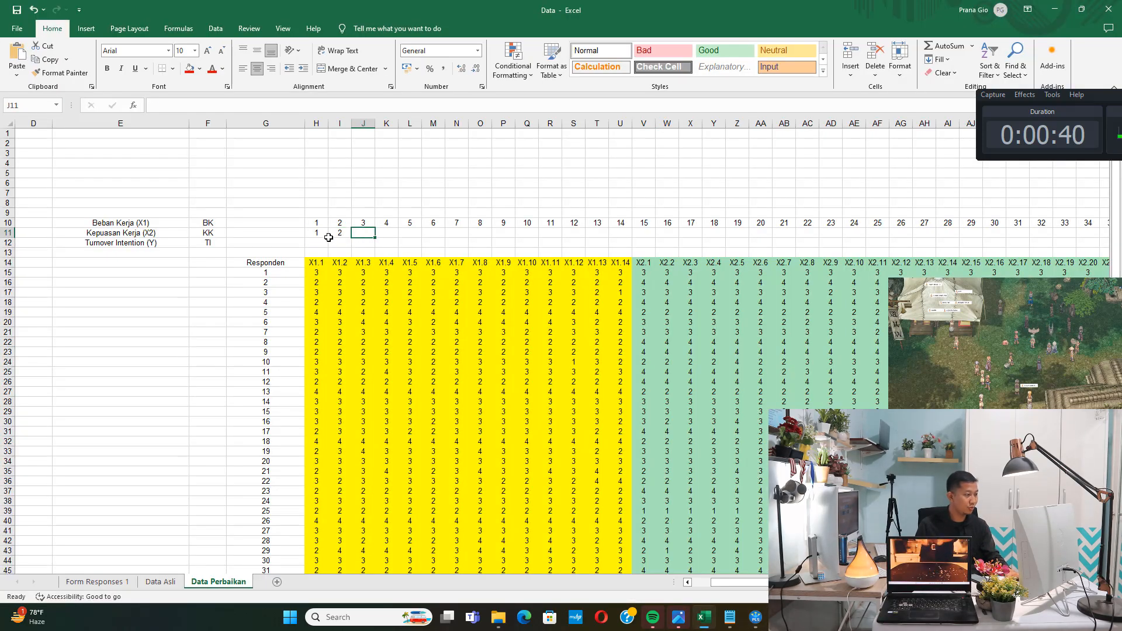
{"action": "left_click", "coordinate": [326, 234]}
{"action": "left_click_drag", "start_coordinate": [332, 235], "coordinate": [628, 242]}
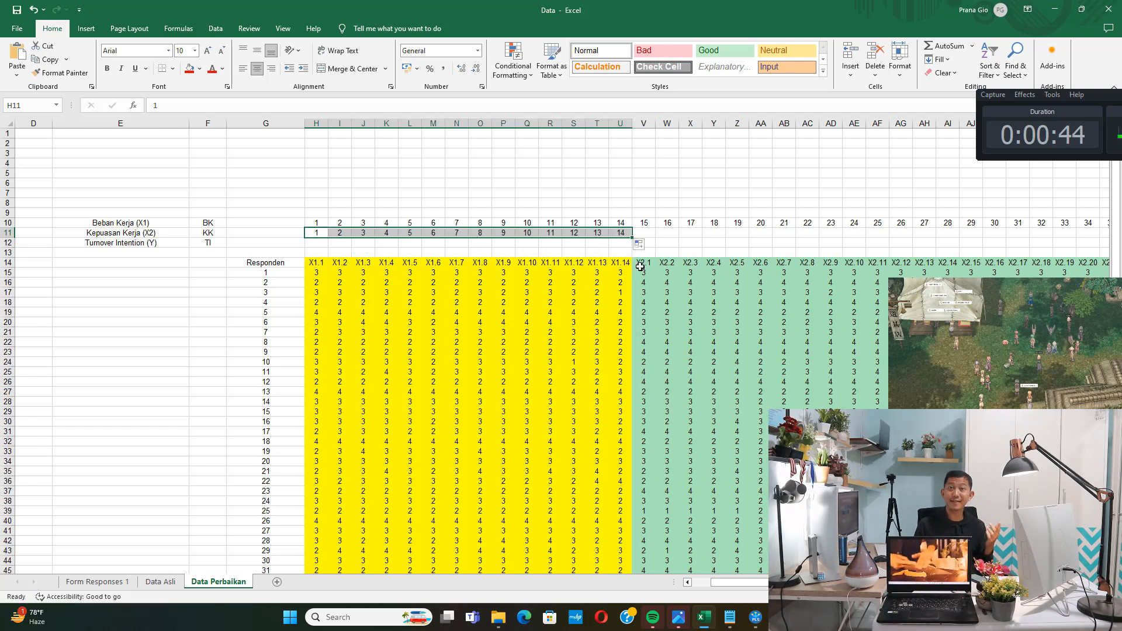
Check the Kepuasan Kerja (X2) construct in SmartPLS, then number the X2 item columns 1 to 28 in row 11 of the Excel sheet, starting at V11
{"action": "left_click", "coordinate": [755, 617]}
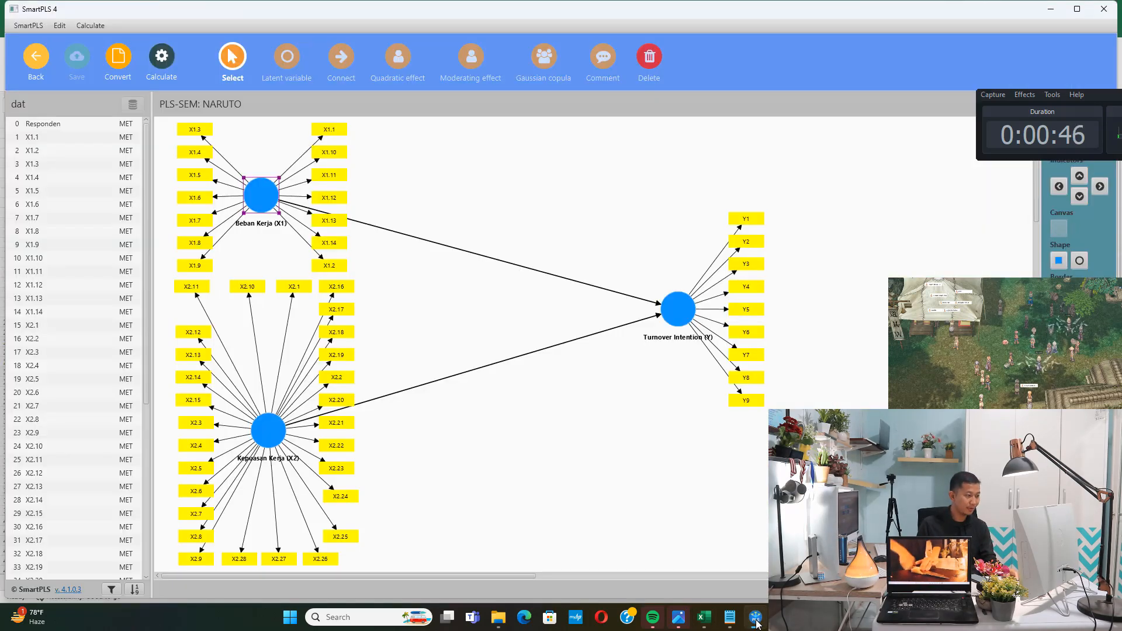
{"action": "left_click", "coordinate": [266, 435]}
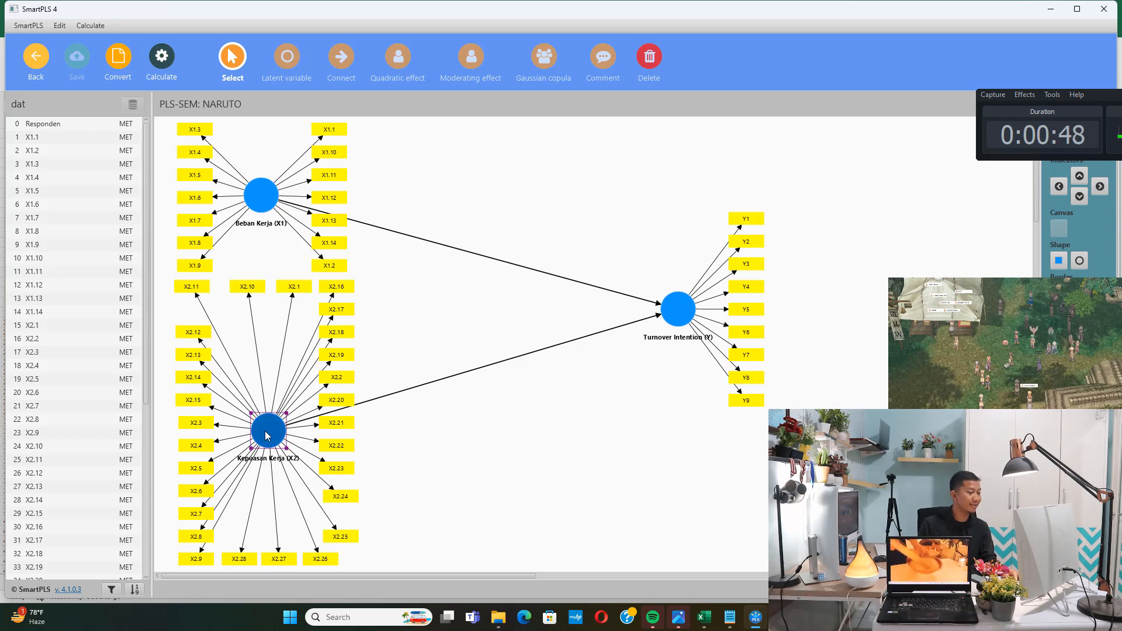
{"action": "left_click", "coordinate": [1050, 9]}
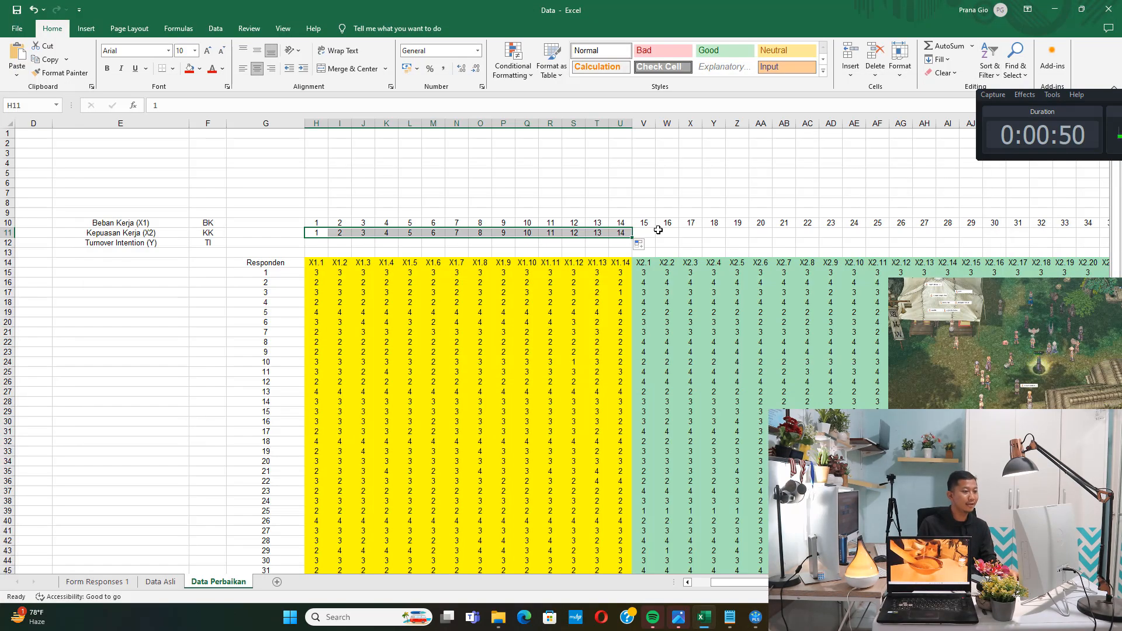
{"action": "left_click", "coordinate": [644, 233]}
{"action": "type", "text": "1"}
{"action": "key", "text": "ctrl+Return"}
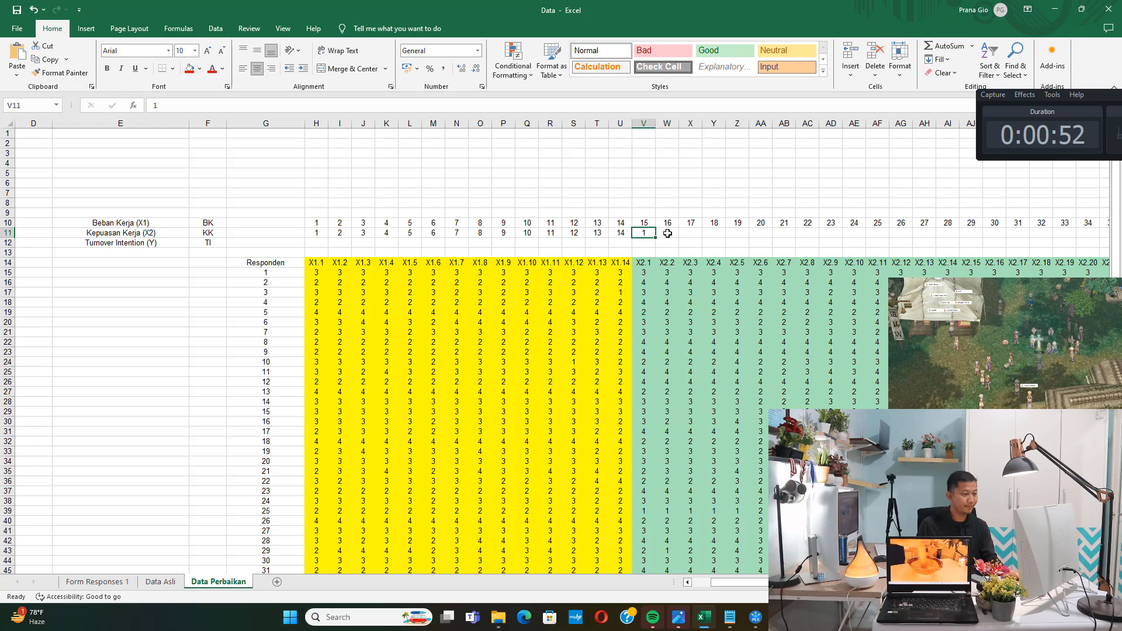
{"action": "left_click_drag", "start_coordinate": [643, 232], "coordinate": [974, 239]}
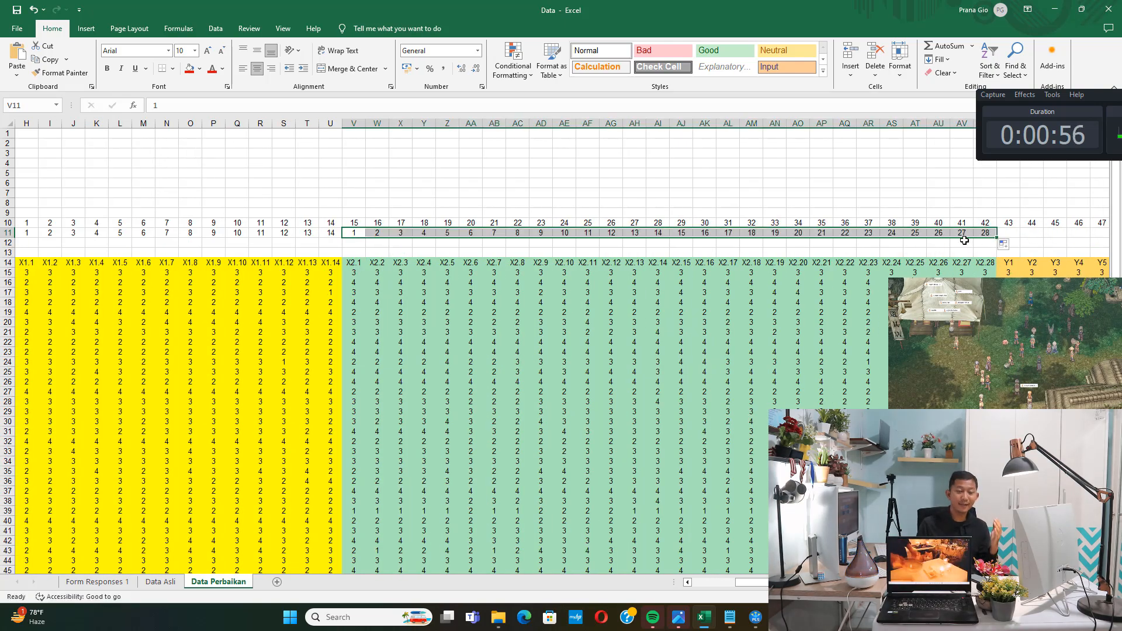
Check the SmartPLS model again, then number the Y item columns 1 to 9 in row 11 of the Excel sheet, starting at AX11
{"action": "left_click", "coordinate": [755, 617]}
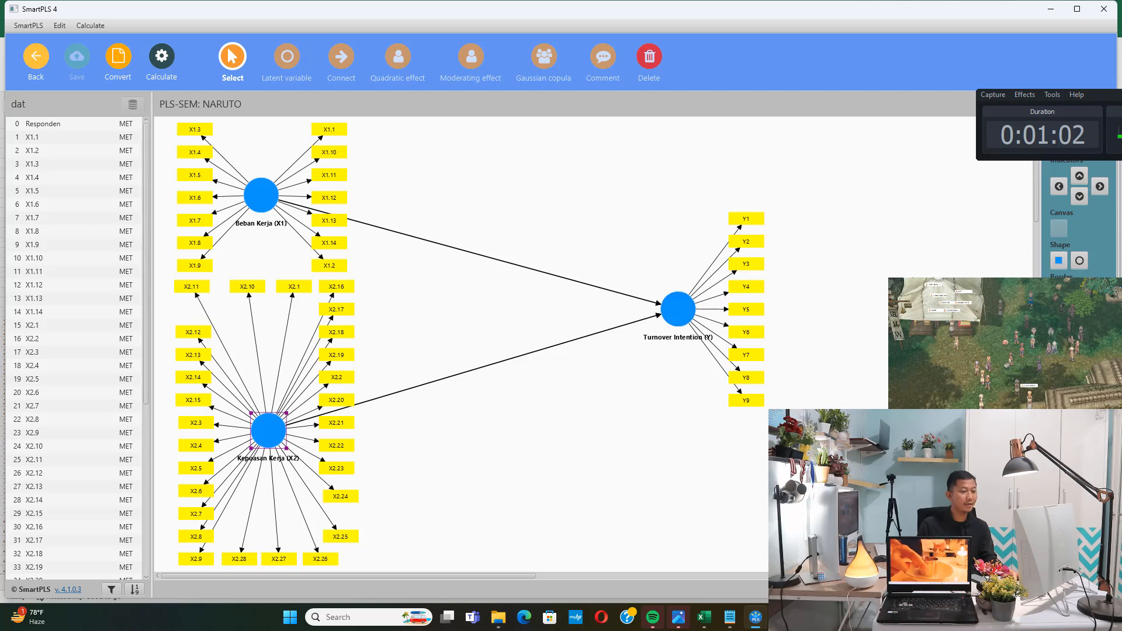
{"action": "left_click", "coordinate": [704, 617]}
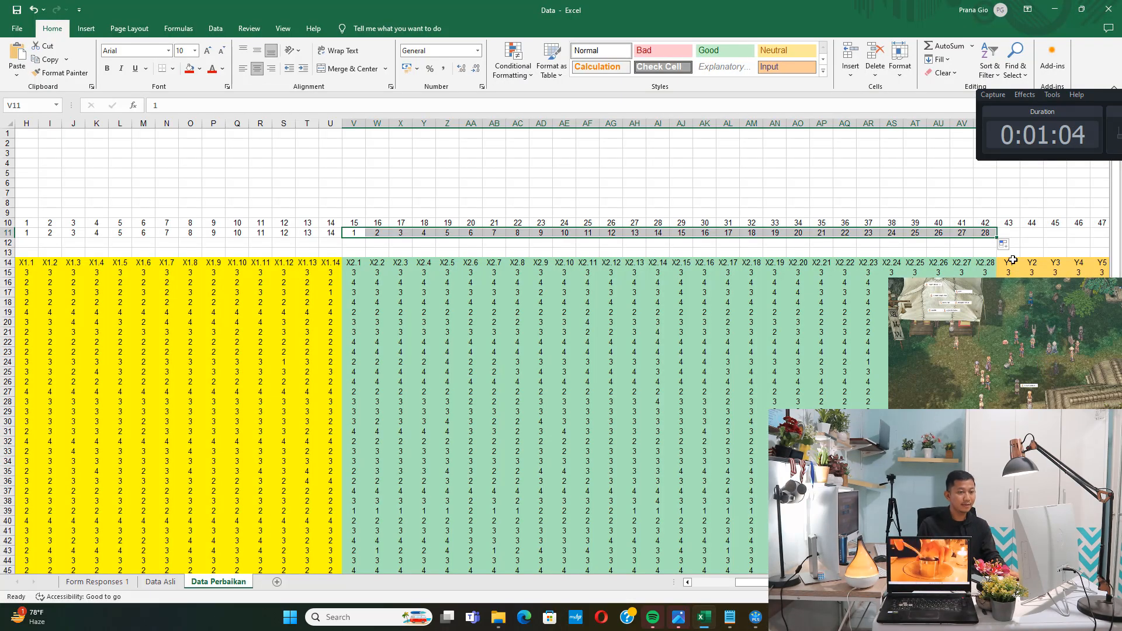
{"action": "left_click", "coordinate": [1014, 233]}
{"action": "type", "text": "1"}
{"action": "key", "text": "Tab"}
{"action": "type", "text": "2"}
{"action": "key", "text": "Tab"}
{"action": "left_click_drag", "start_coordinate": [1013, 234], "coordinate": [1067, 236]}
Switch to SmartPLS and examine how the X1 and X2 constructs each relate to Turnover Intention (Y)
{"action": "left_click", "coordinate": [755, 617]}
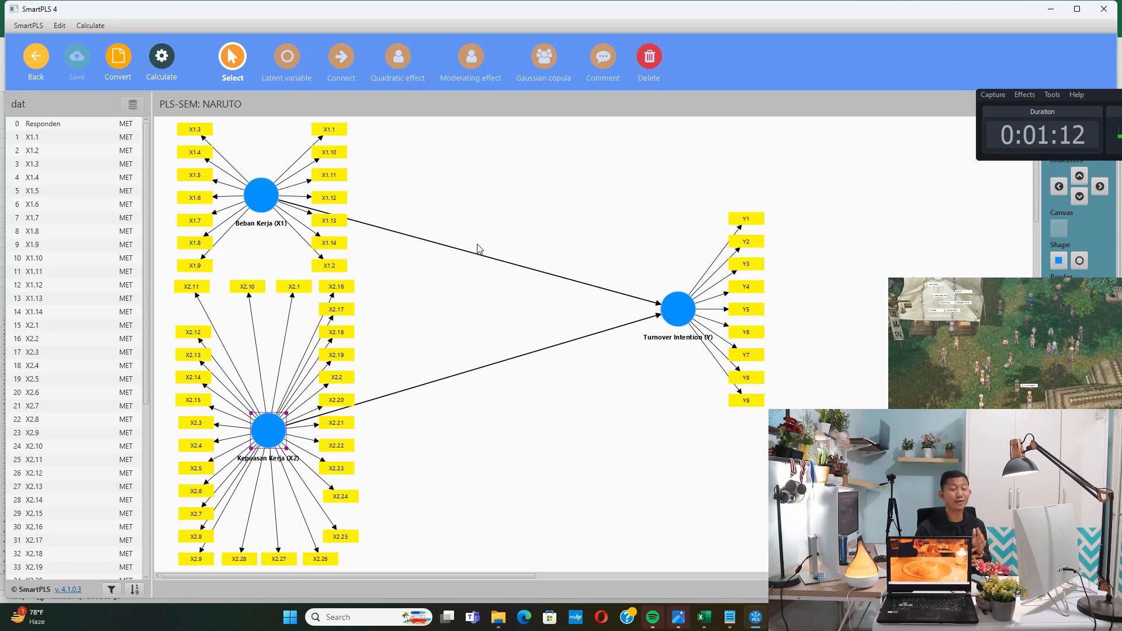
{"action": "left_click", "coordinate": [261, 193]}
{"action": "left_click", "coordinate": [678, 308]}
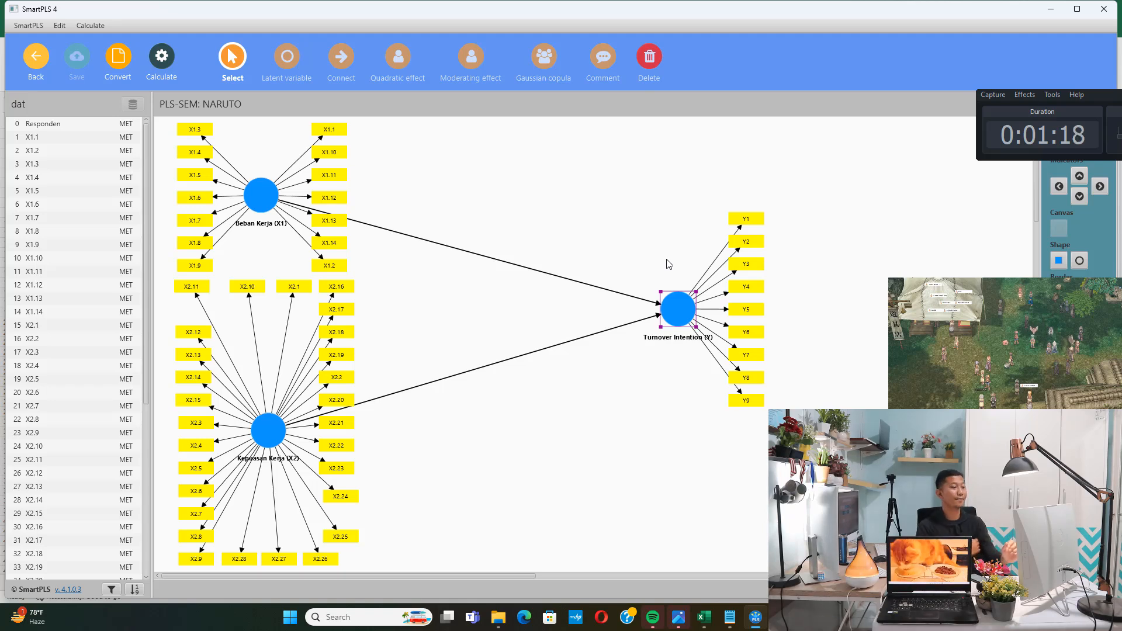
{"action": "left_click", "coordinate": [279, 431]}
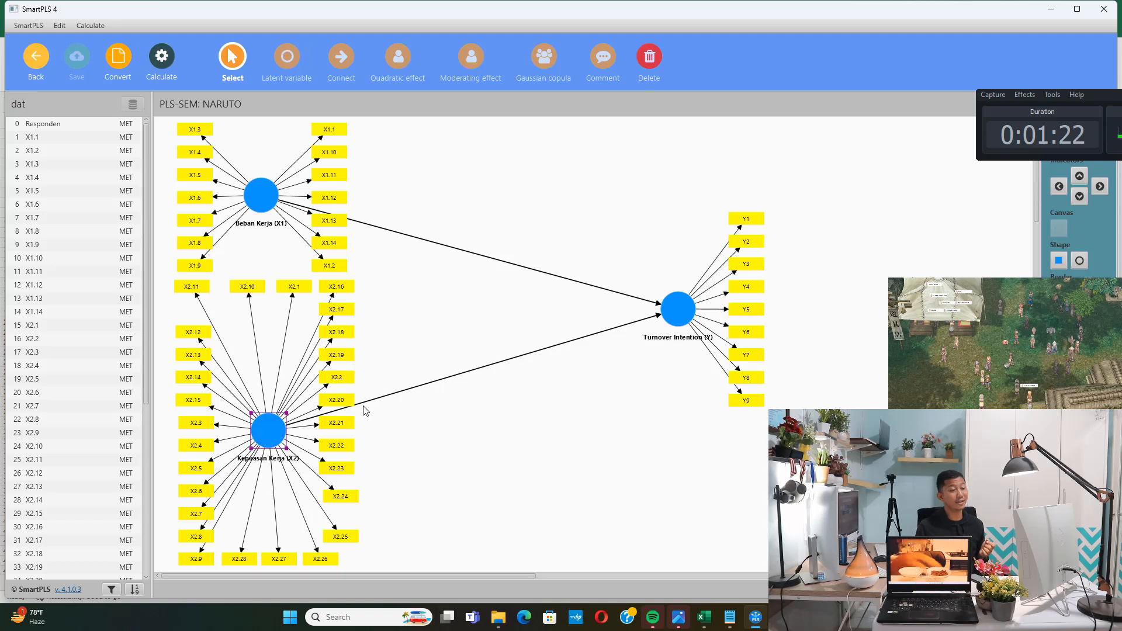
{"action": "left_click", "coordinate": [674, 314]}
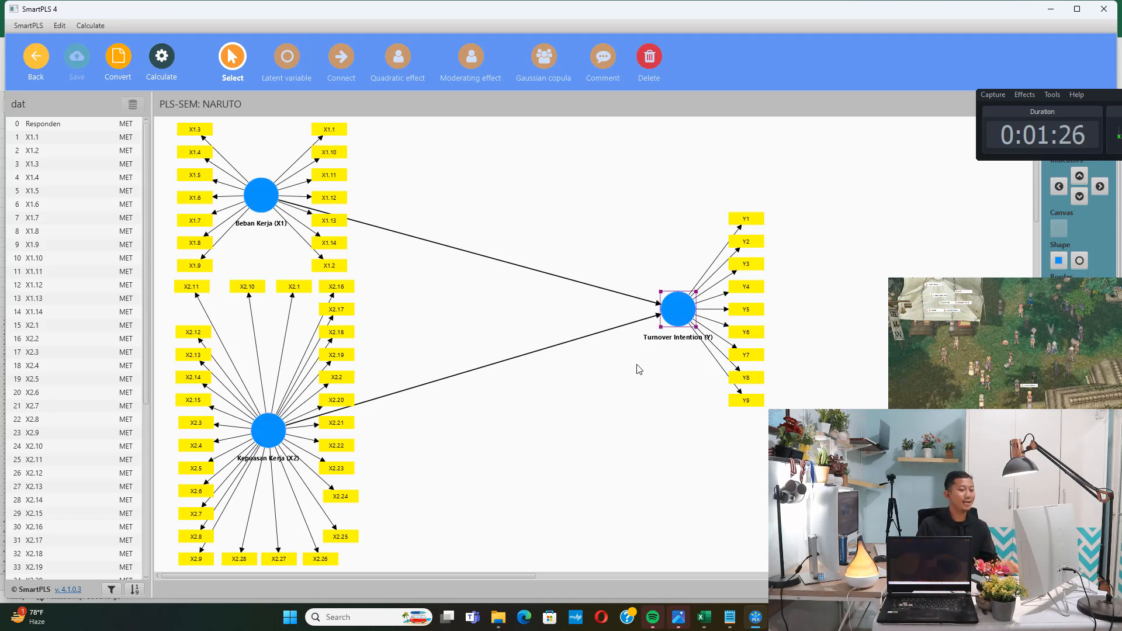
Switch to Excel and review the respondents' data on the Data Perbaikan sheet down to the frequency counts below it
{"action": "left_click", "coordinate": [703, 618]}
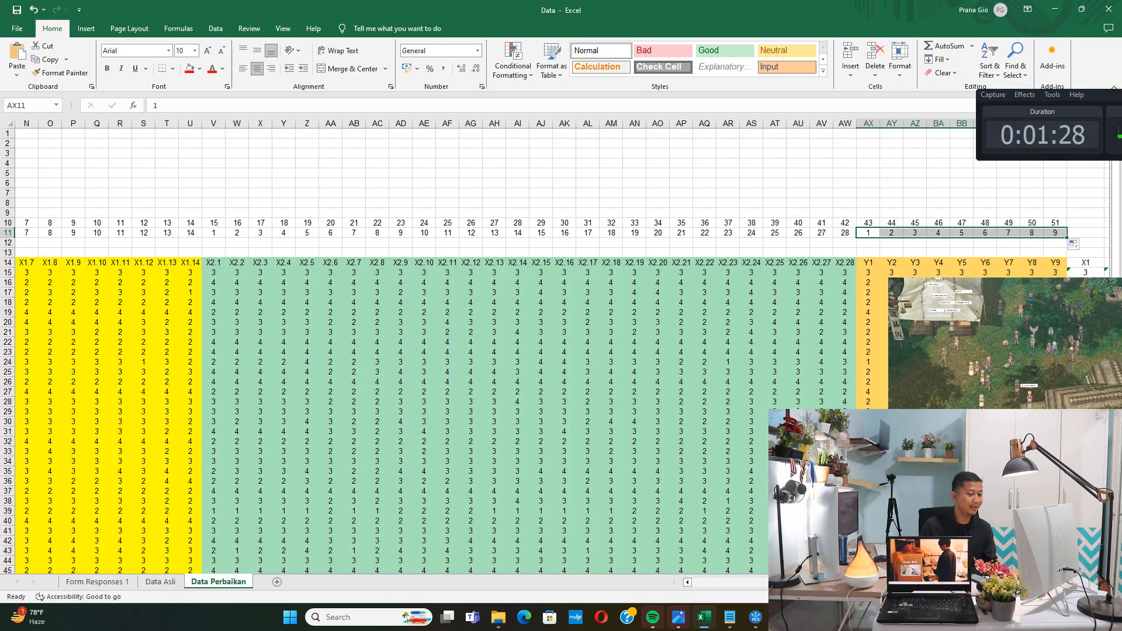
{"action": "left_click", "coordinate": [688, 582]}
{"action": "scroll", "coordinate": [479, 439], "scroll_direction": "down", "scroll_amount": 12}
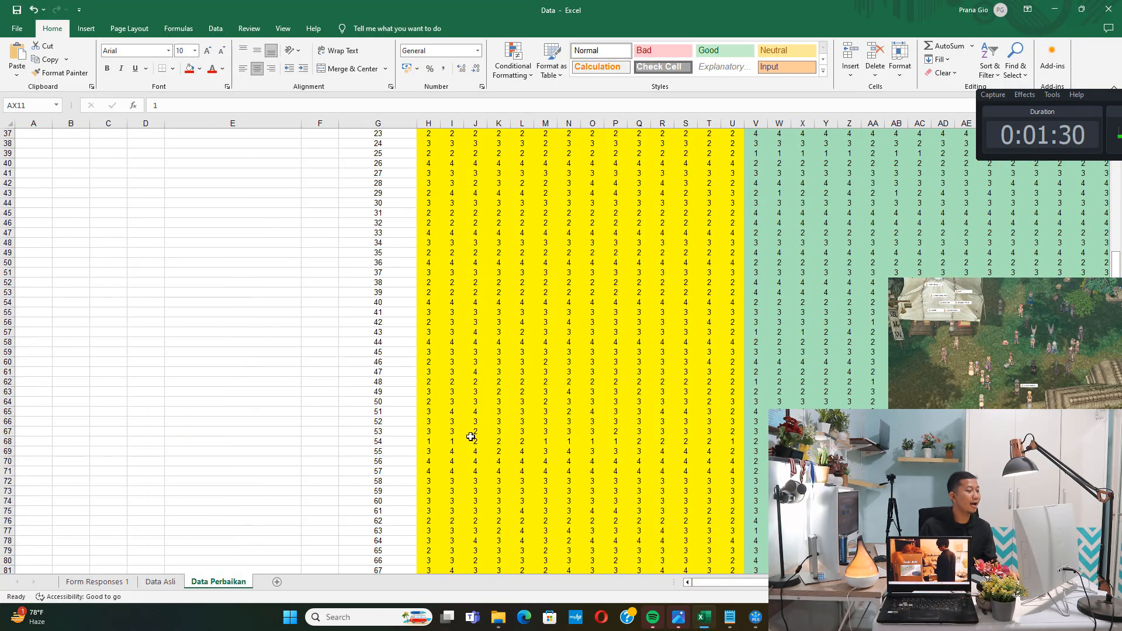
{"action": "scroll", "coordinate": [471, 438], "scroll_direction": "down", "scroll_amount": 17}
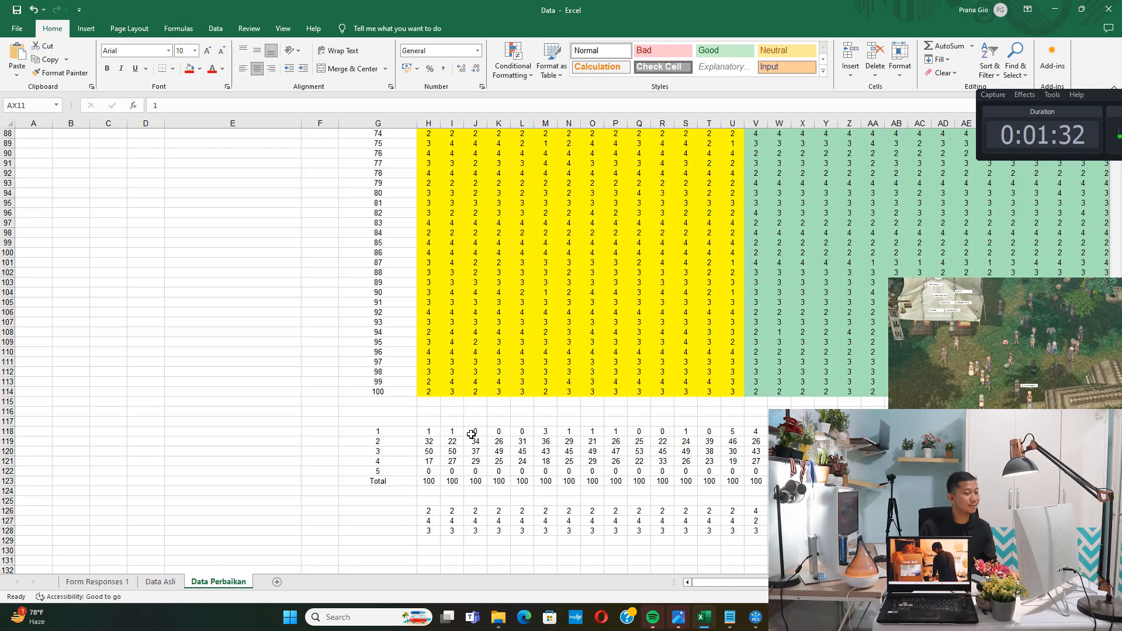
{"action": "scroll", "coordinate": [472, 435], "scroll_direction": "up", "scroll_amount": 3}
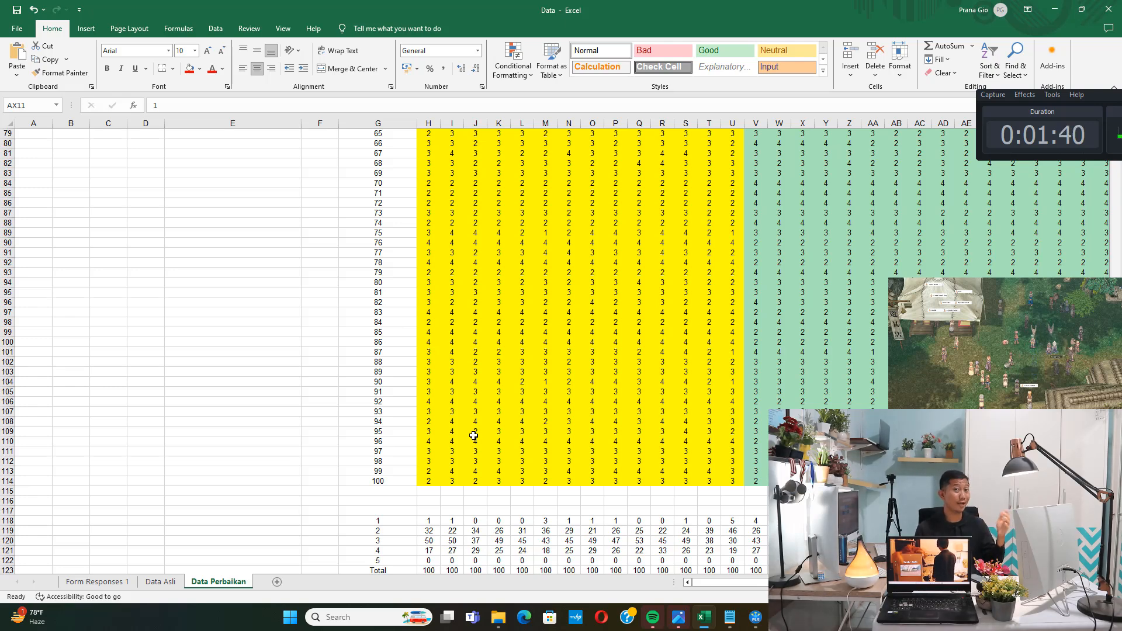
{"action": "scroll", "coordinate": [468, 431], "scroll_direction": "up", "scroll_amount": 20}
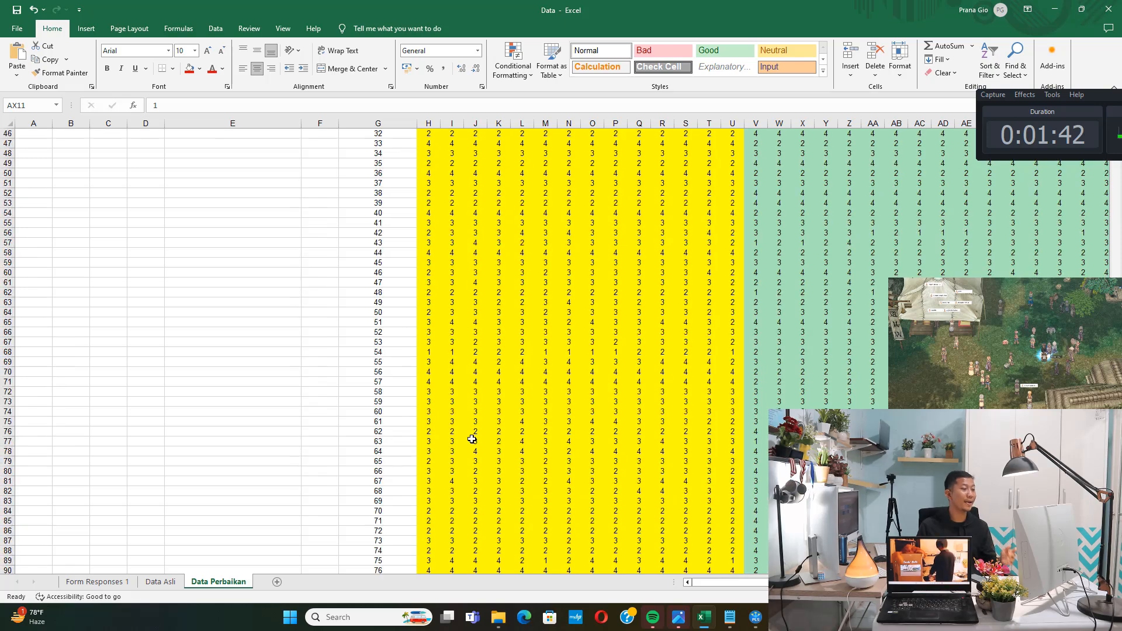
Copy the entire questionnaire data table, including its header row, from the Data Perbaikan sheet
{"action": "left_click", "coordinate": [522, 411]}
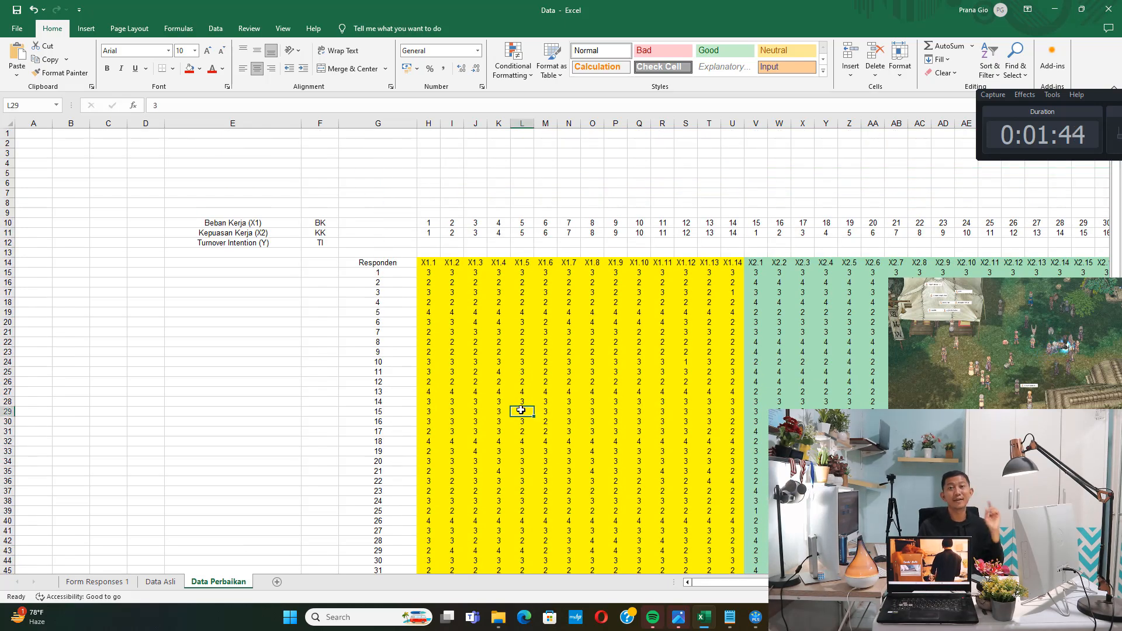
{"action": "left_click", "coordinate": [603, 373]}
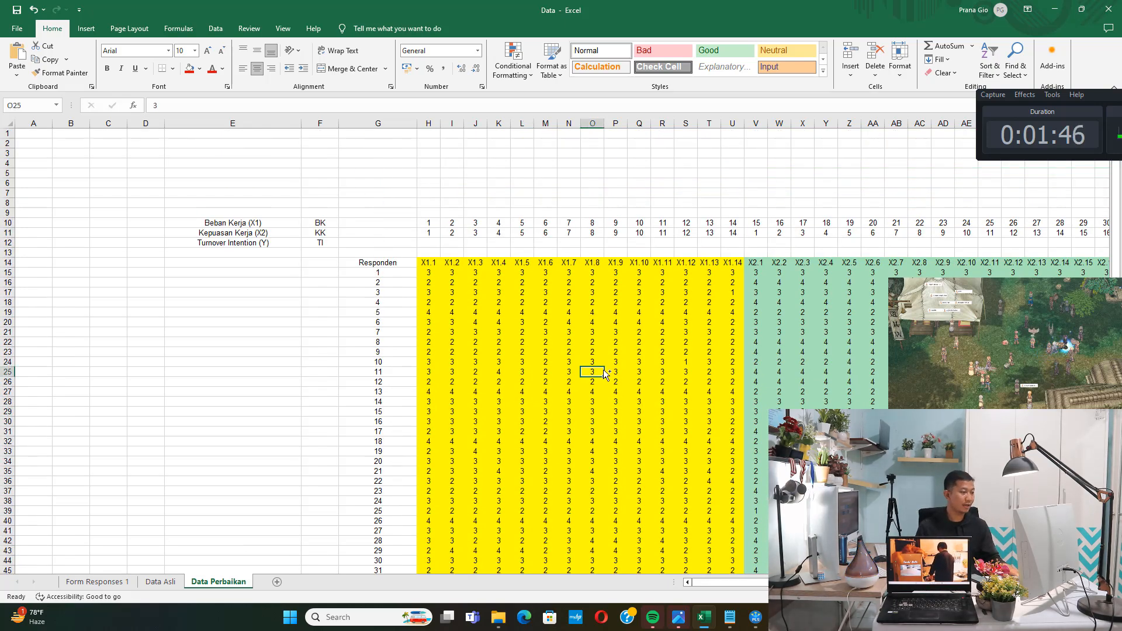
{"action": "key", "text": "ctrl+a"}
{"action": "key", "text": "ctrl+c"}
Switch to File Explorer, create a text document named dataPLS in the project folder, and paste the copied data table into it
{"action": "left_click", "coordinate": [498, 618]}
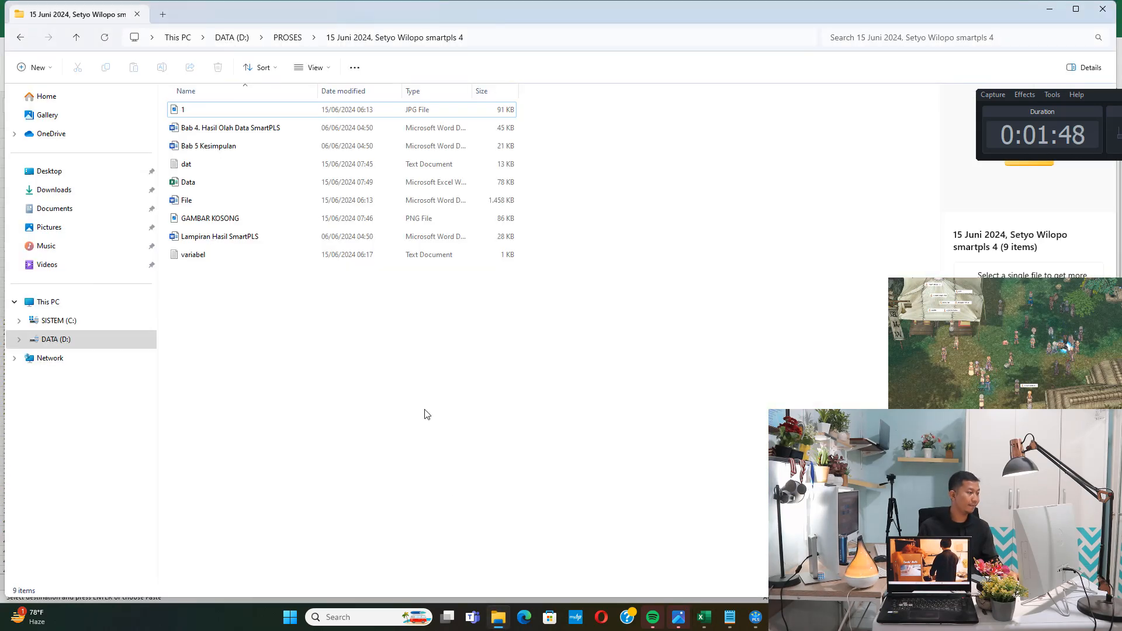
{"action": "right_click", "coordinate": [427, 414]}
{"action": "mouse_move", "coordinate": [564, 365]}
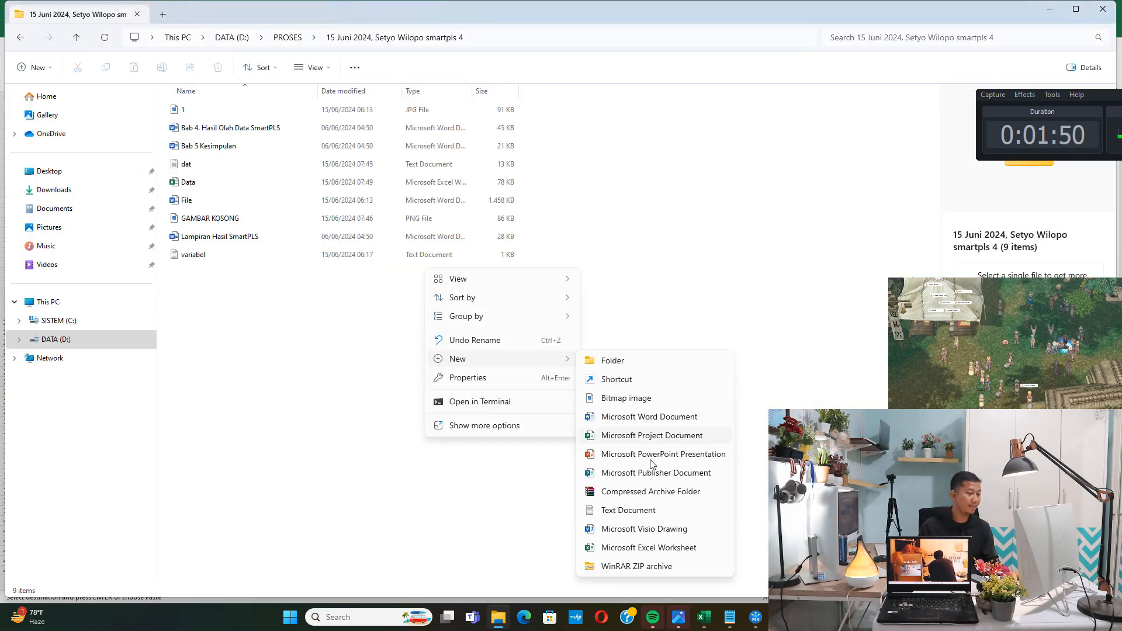
{"action": "left_click", "coordinate": [629, 511]}
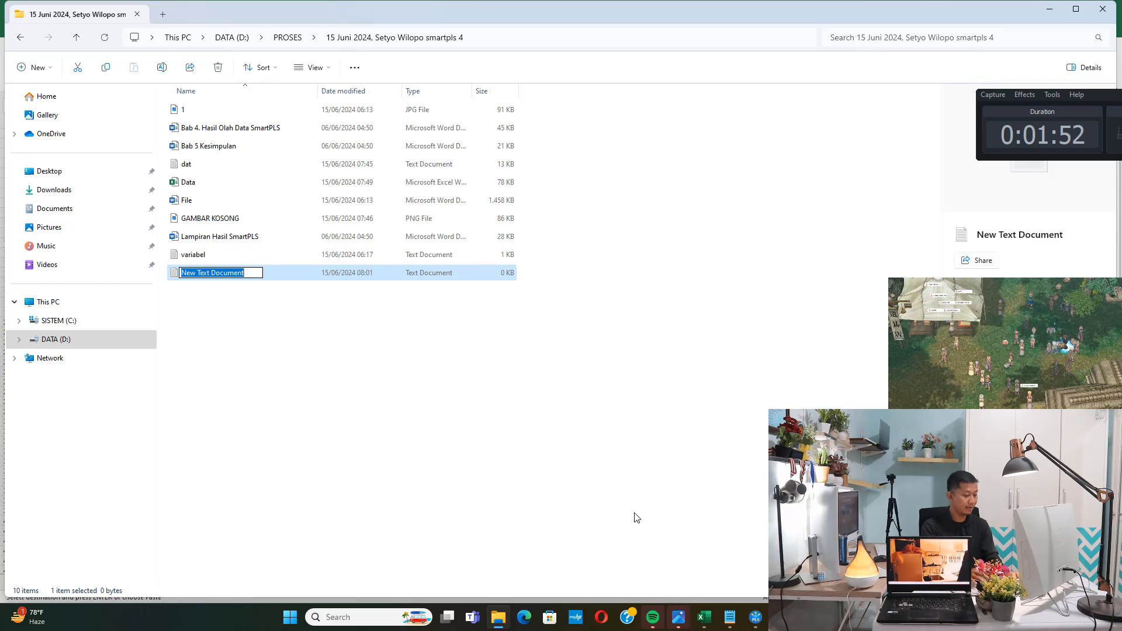
{"action": "type", "text": "data"}
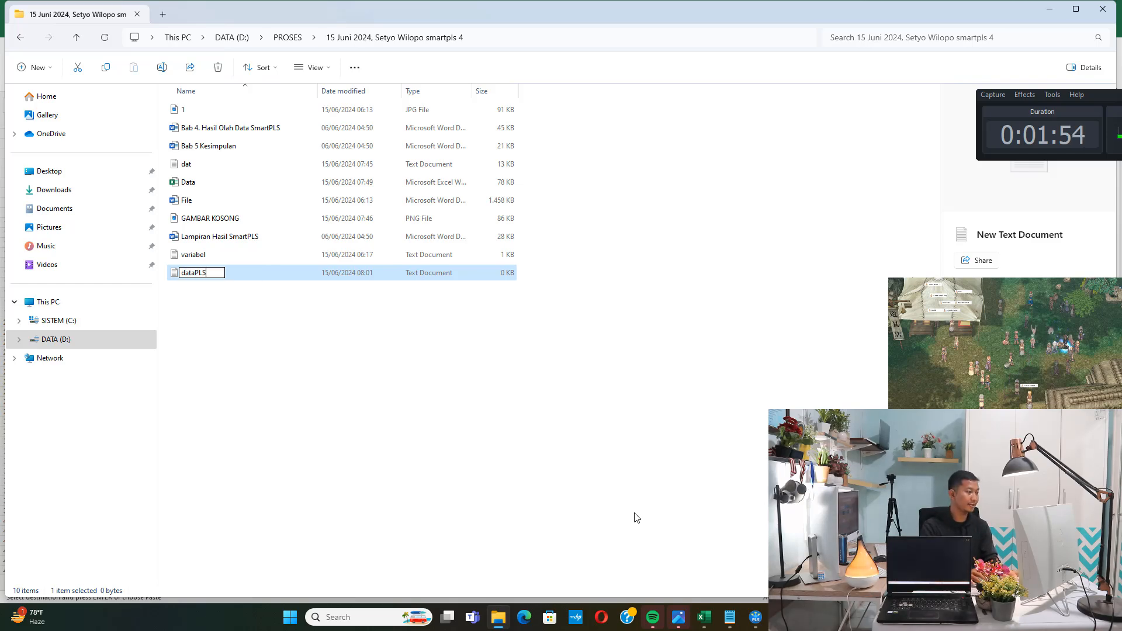
{"action": "type", "text": "PLS"}
{"action": "key", "text": "Return"}
{"action": "key", "text": "Return"}
{"action": "key", "text": "ctrl+v"}
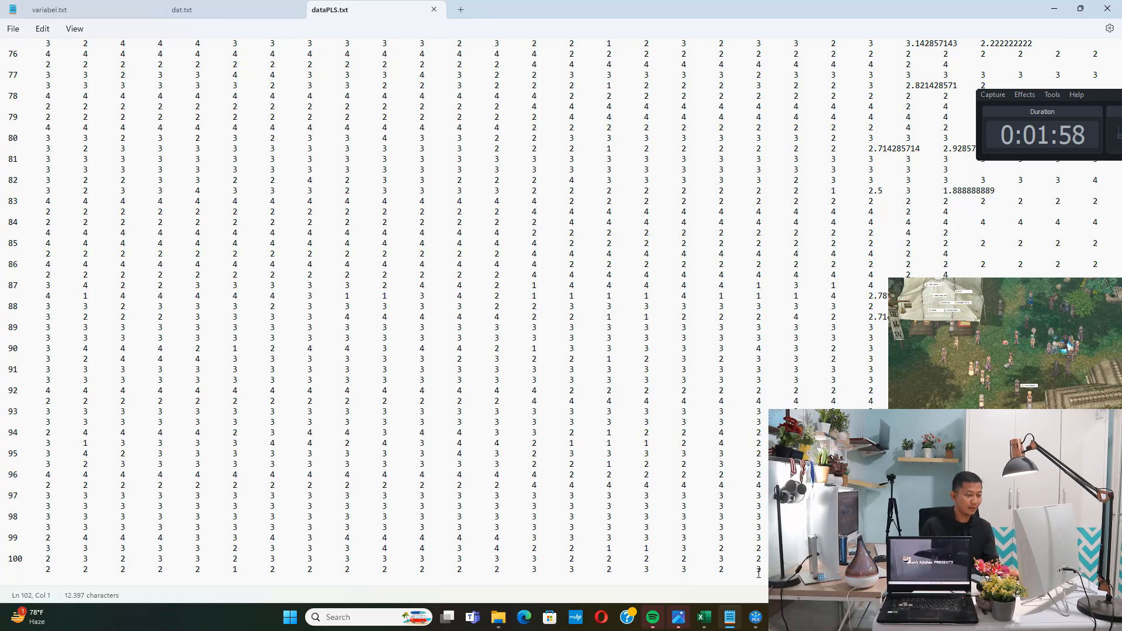
Switch to SmartPLS, import the dataPLS text file into the NARUTO project with its default import settings, and return to the workspace overview
{"action": "left_click", "coordinate": [755, 618]}
{"action": "left_click", "coordinate": [37, 56]}
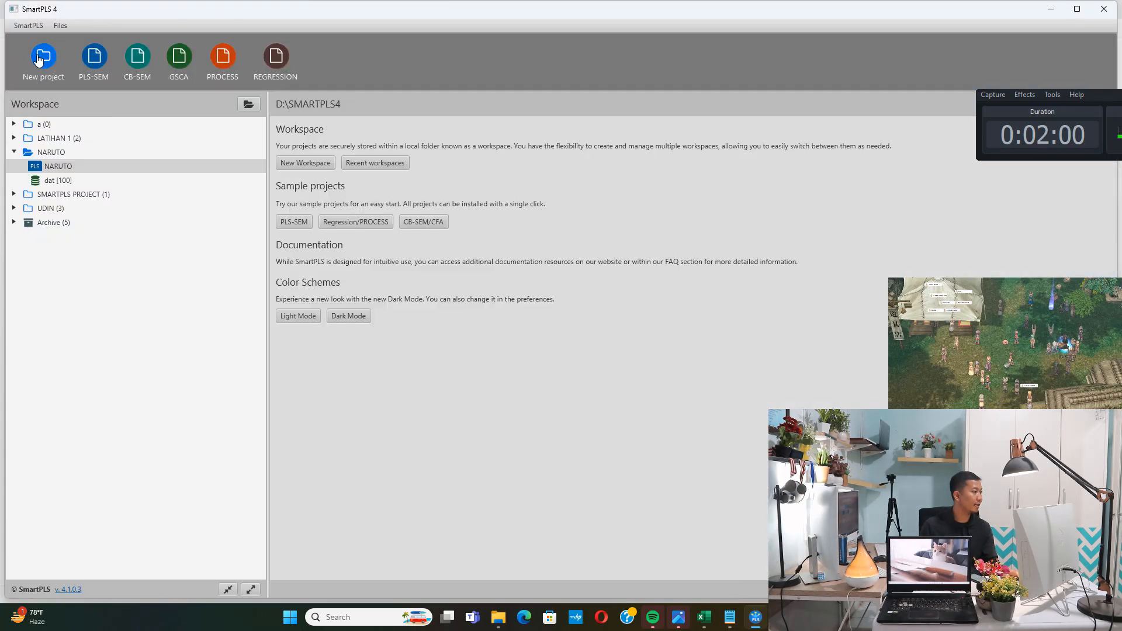
{"action": "right_click", "coordinate": [62, 182]}
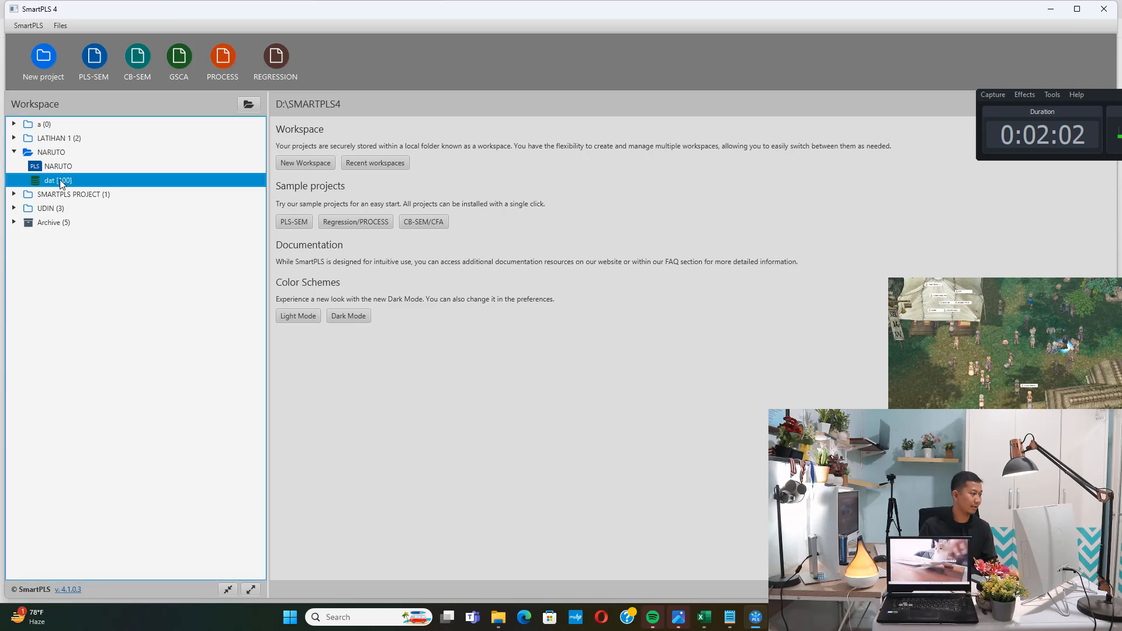
{"action": "left_click", "coordinate": [139, 458]}
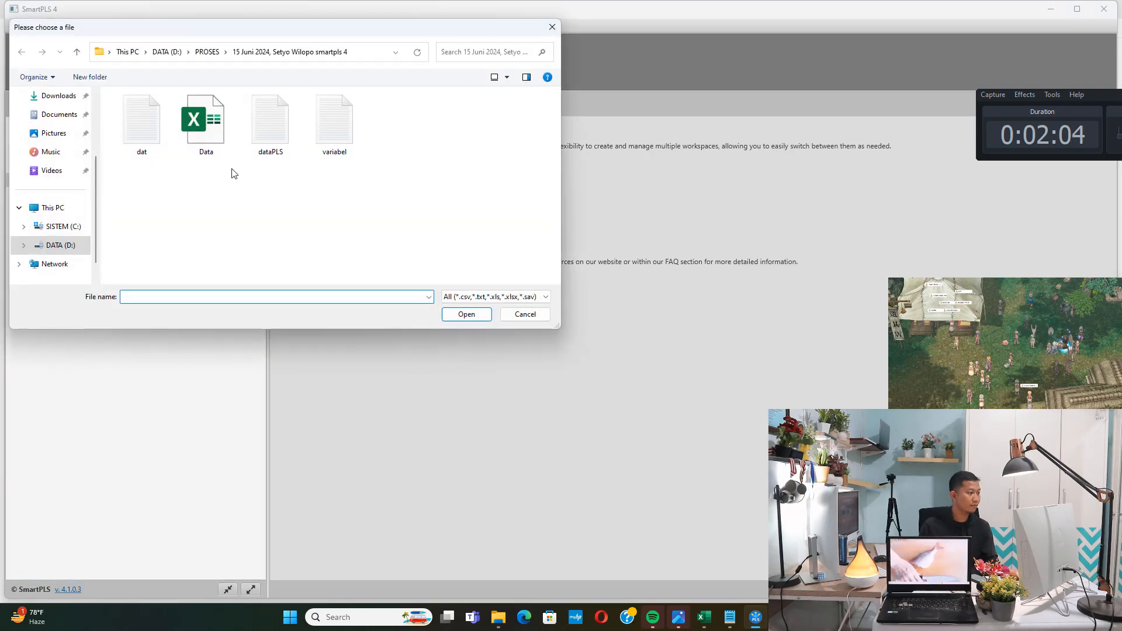
{"action": "left_click", "coordinate": [270, 131]}
{"action": "left_click", "coordinate": [465, 315]}
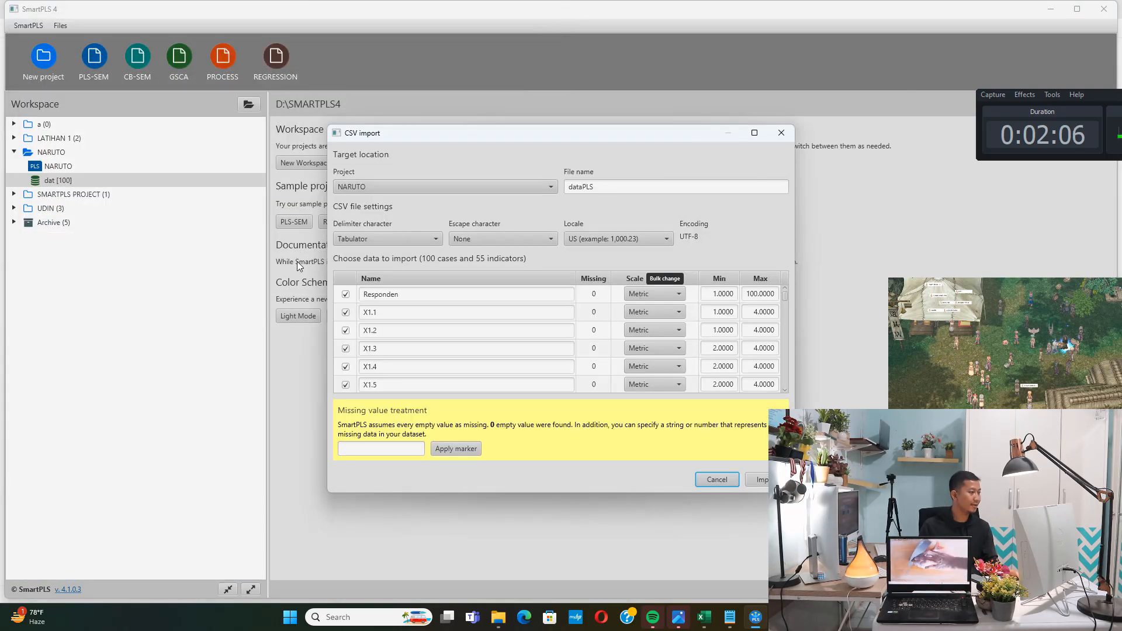
{"action": "left_click", "coordinate": [758, 481]}
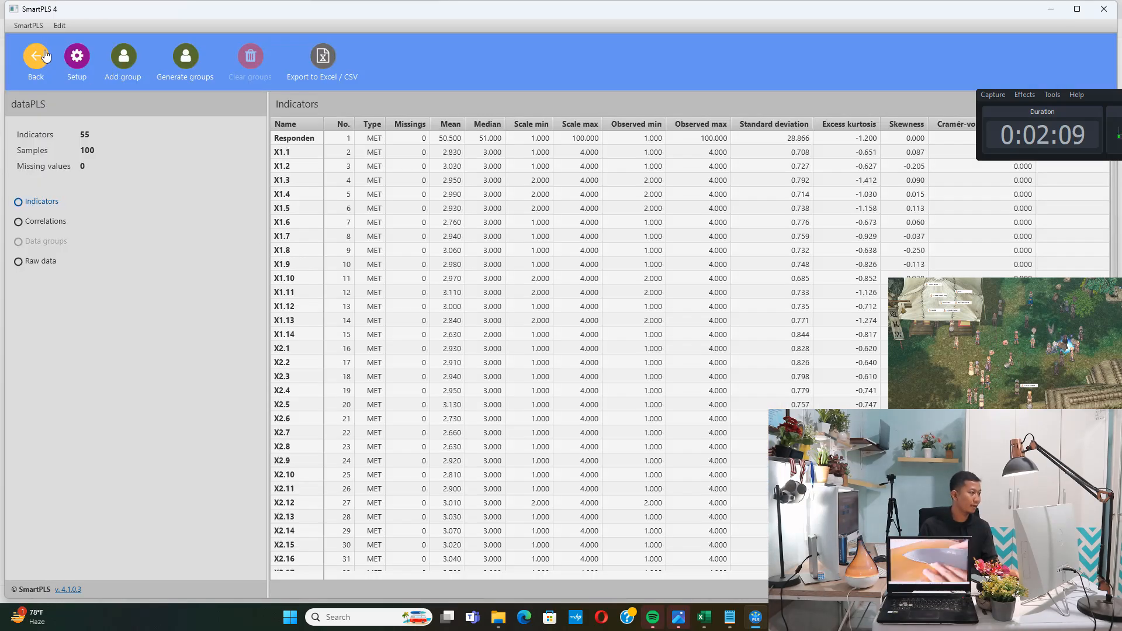
{"action": "left_click", "coordinate": [36, 56]}
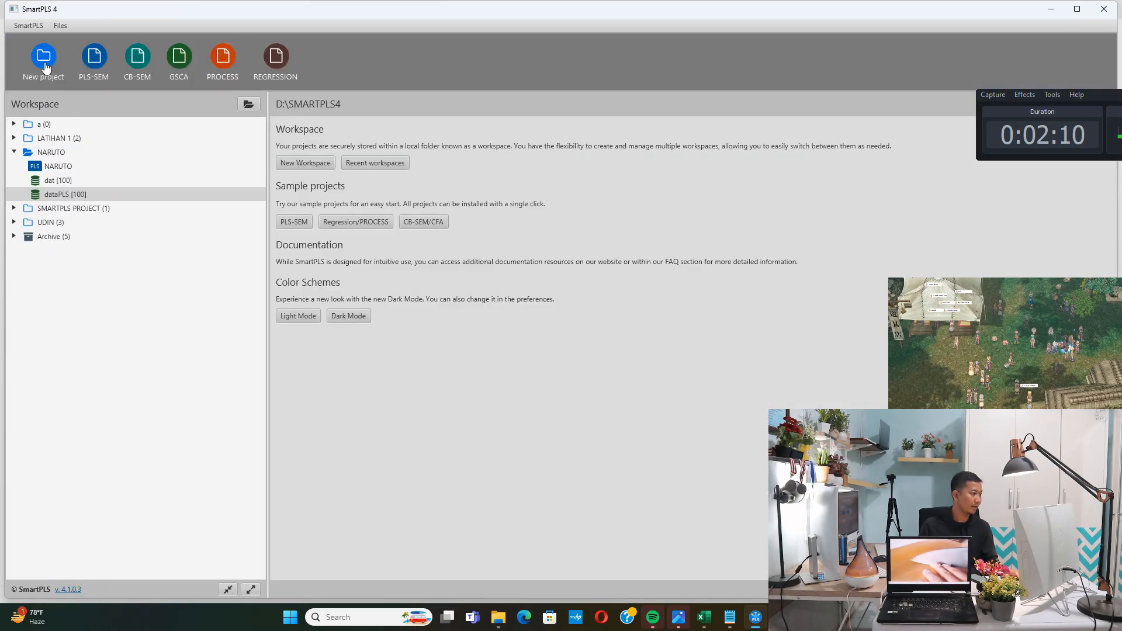
Delete the dat data file from the NARUTO project
{"action": "left_click", "coordinate": [66, 182]}
{"action": "key", "text": "Delete"}
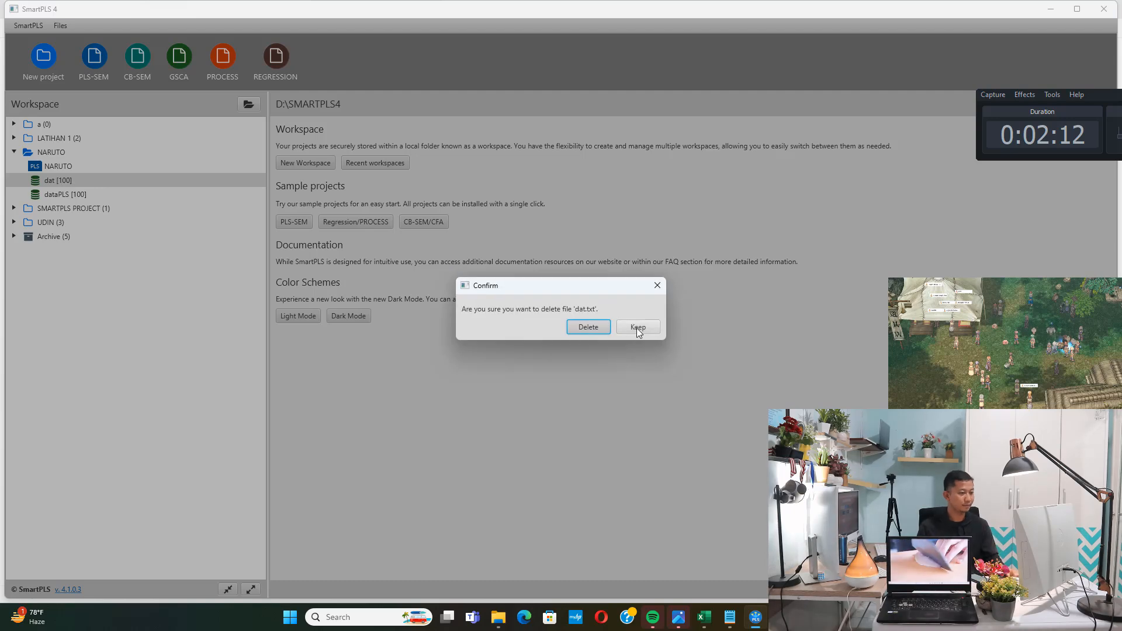
{"action": "left_click", "coordinate": [591, 326]}
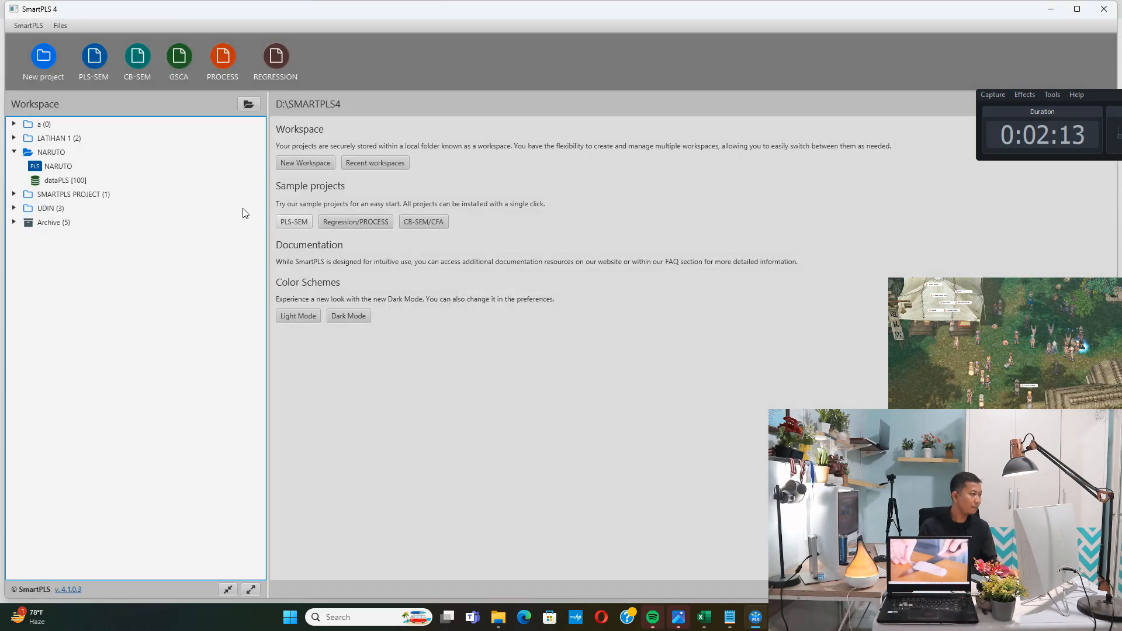
Open the NARUTO PLS-SEM model and run the PLS-SEM algorithm with the Path weighting scheme and standardized results
{"action": "double_click", "coordinate": [64, 169]}
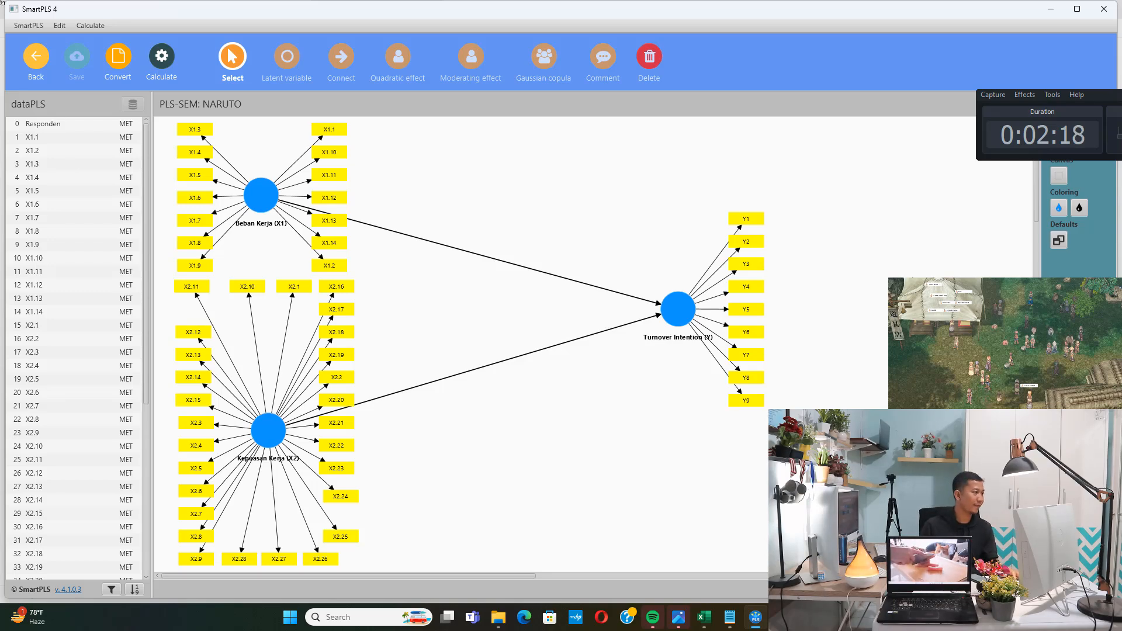
{"action": "left_click", "coordinate": [88, 25]}
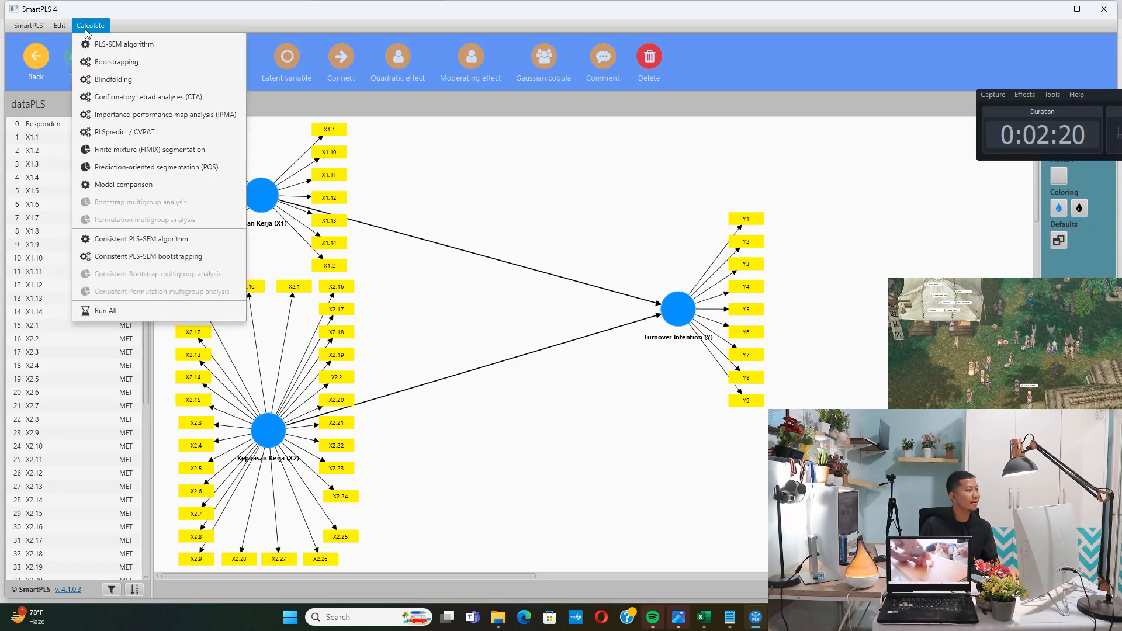
{"action": "left_click", "coordinate": [114, 45]}
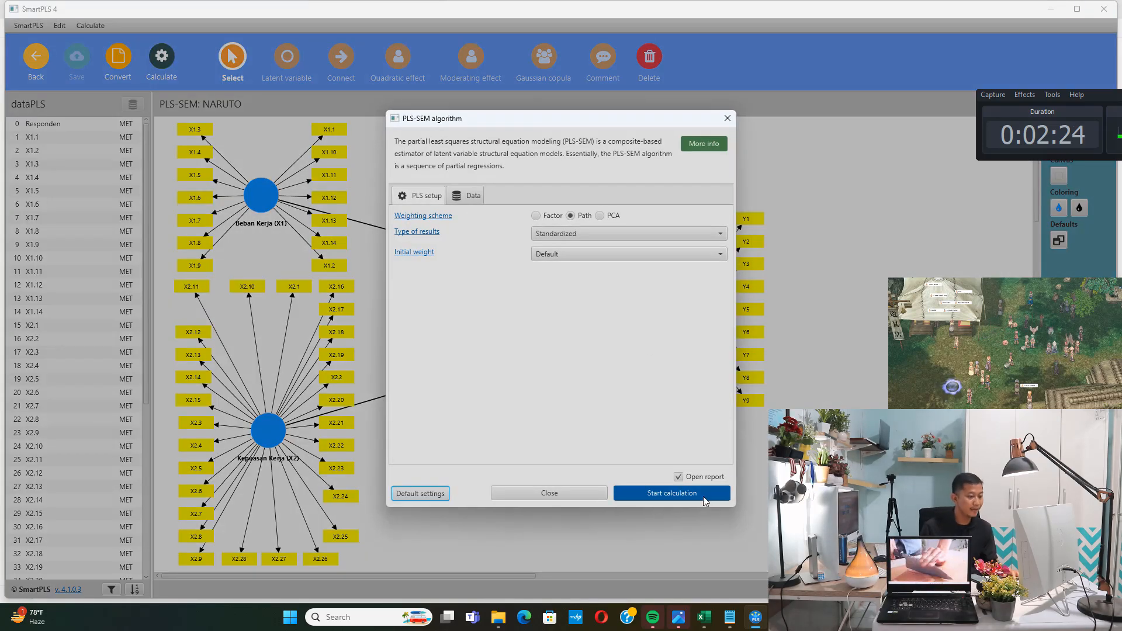
{"action": "left_click", "coordinate": [703, 497]}
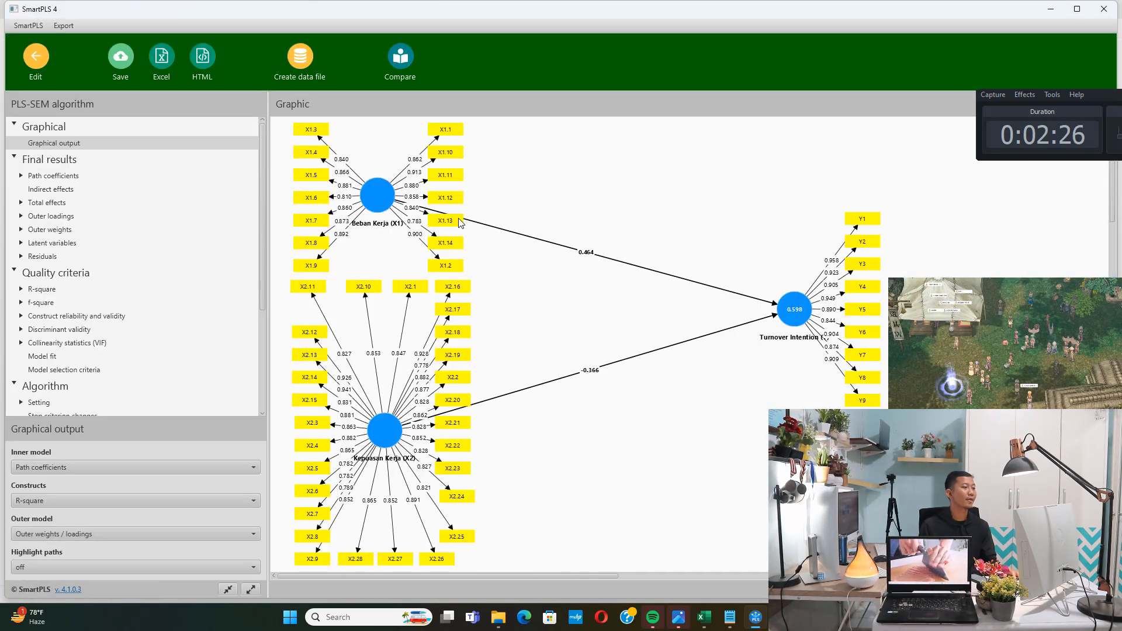
Display the outer loadings matrix and export the report to an Excel file named HASIL OUTER MODEL with the default export options
{"action": "left_click", "coordinate": [64, 217]}
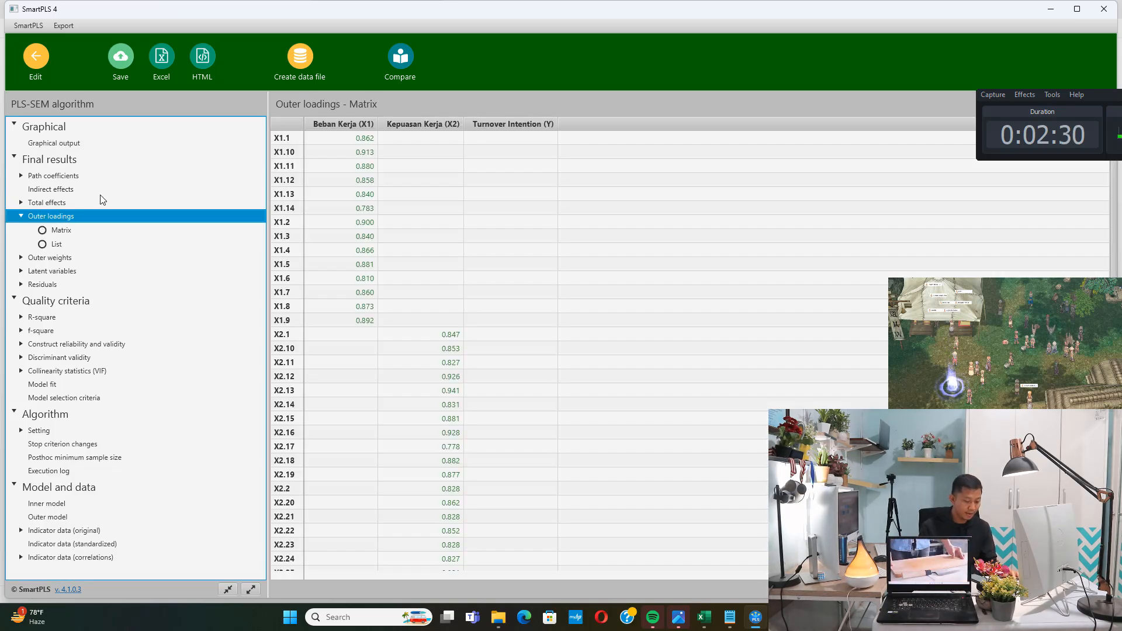
{"action": "left_click", "coordinate": [166, 63]}
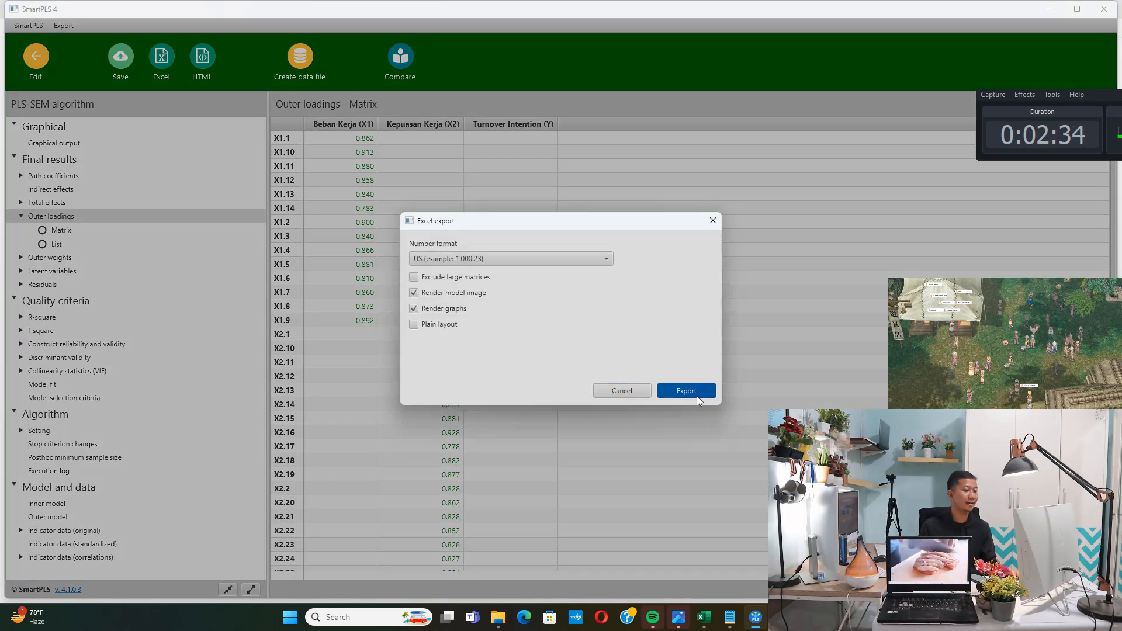
{"action": "left_click", "coordinate": [697, 395]}
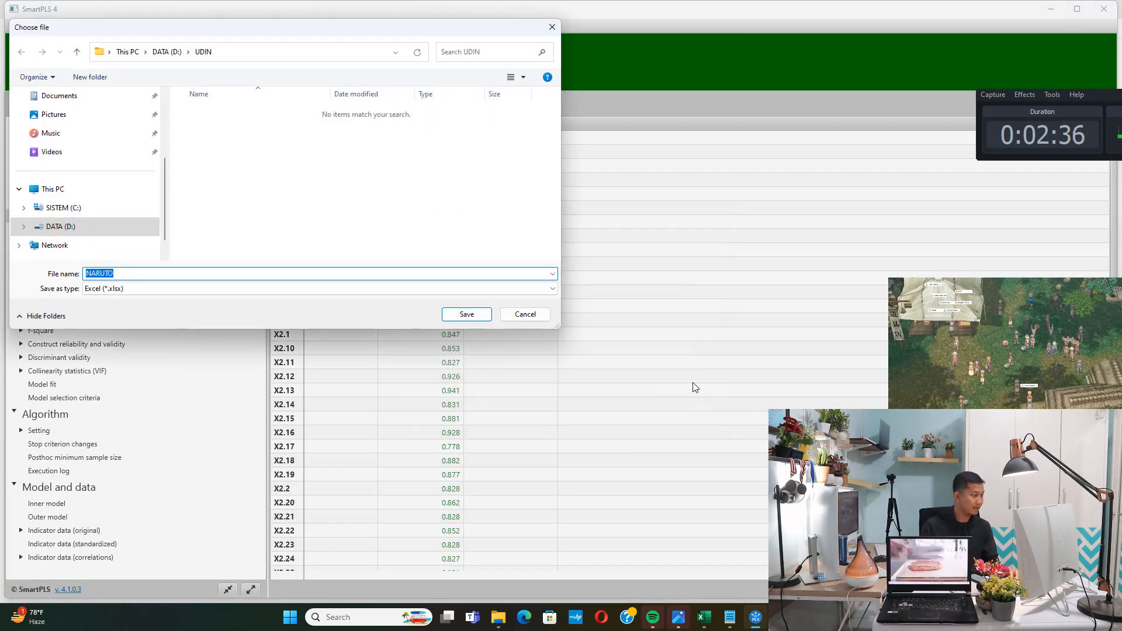
{"action": "type", "text": "HASIL O"}
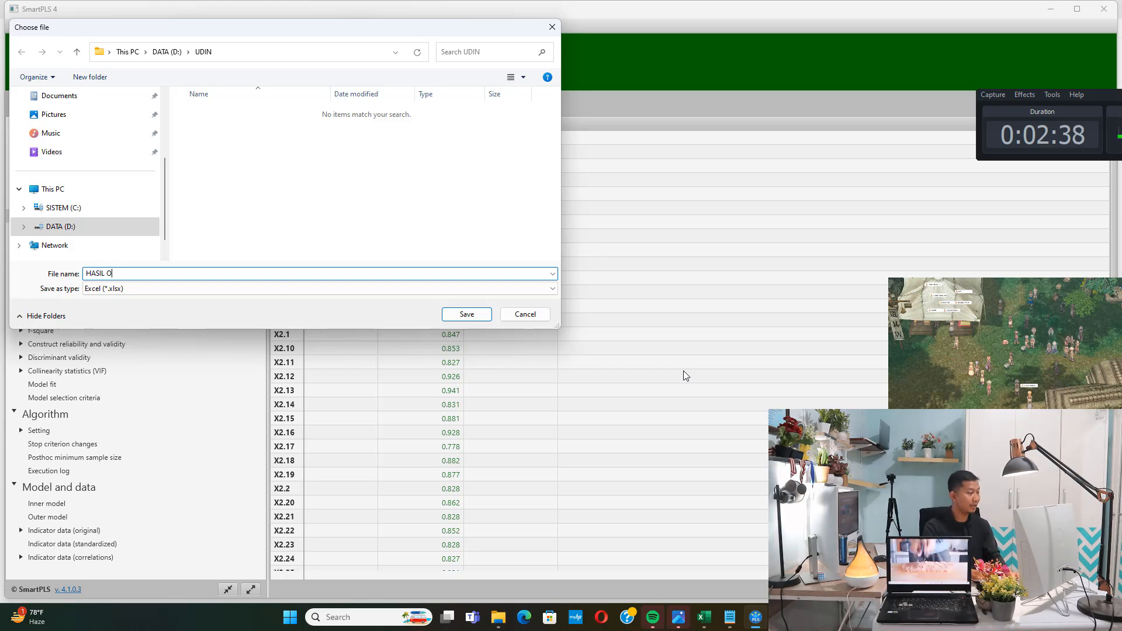
{"action": "type", "text": "UTER MODEL"}
{"action": "key", "text": "Return"}
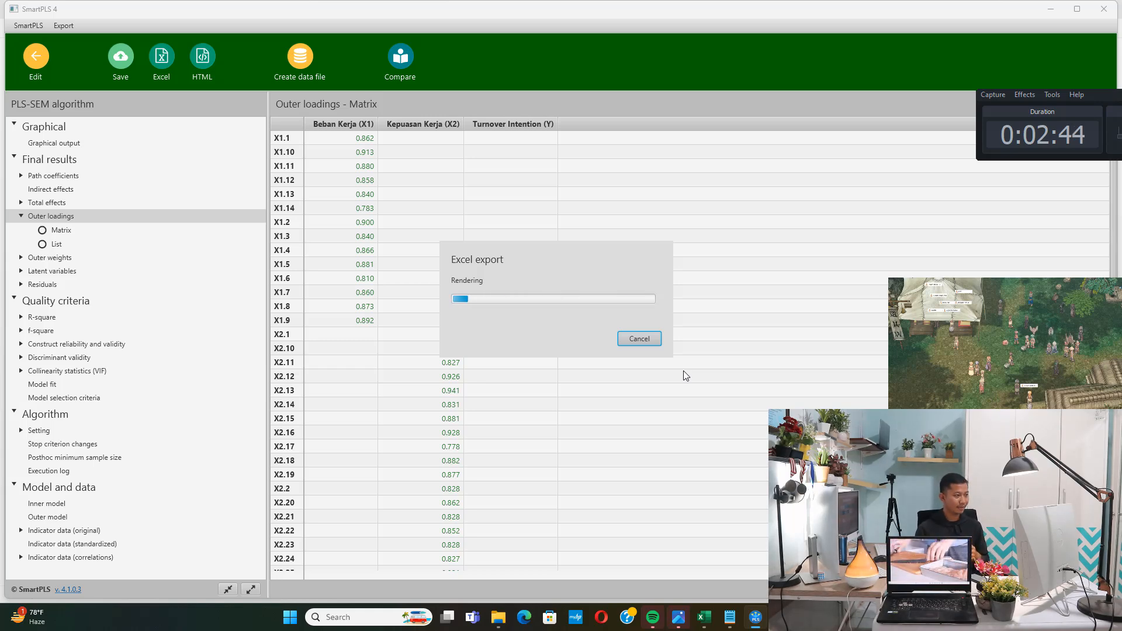
Switch to the exported report in Excel, go to its Outer loadings section, and copy the whole matrix table
{"action": "key", "text": "alt+Tab"}
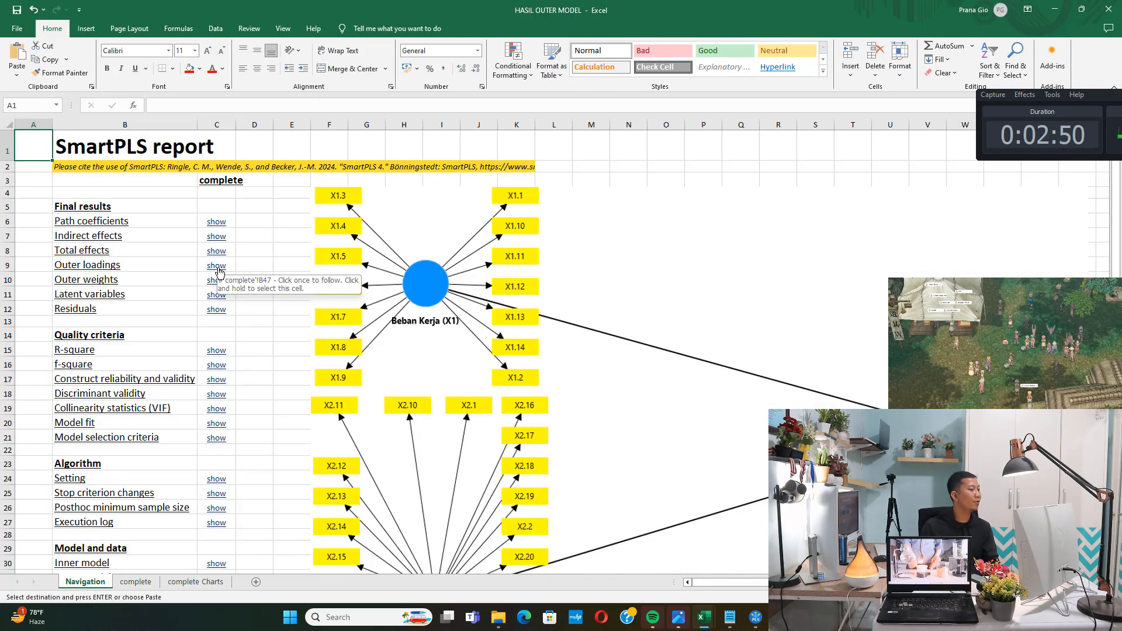
{"action": "left_click", "coordinate": [214, 268]}
{"action": "scroll", "coordinate": [352, 362], "scroll_direction": "down", "scroll_amount": 9}
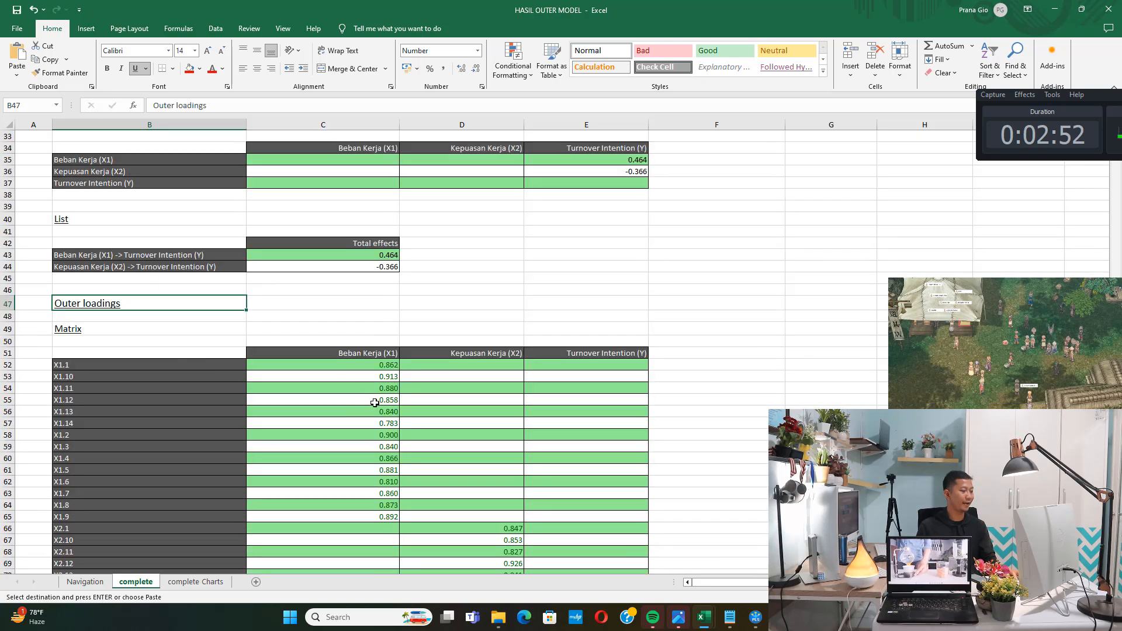
{"action": "left_click", "coordinate": [383, 419]}
{"action": "key", "text": "ctrl+a"}
{"action": "key", "text": "ctrl+c"}
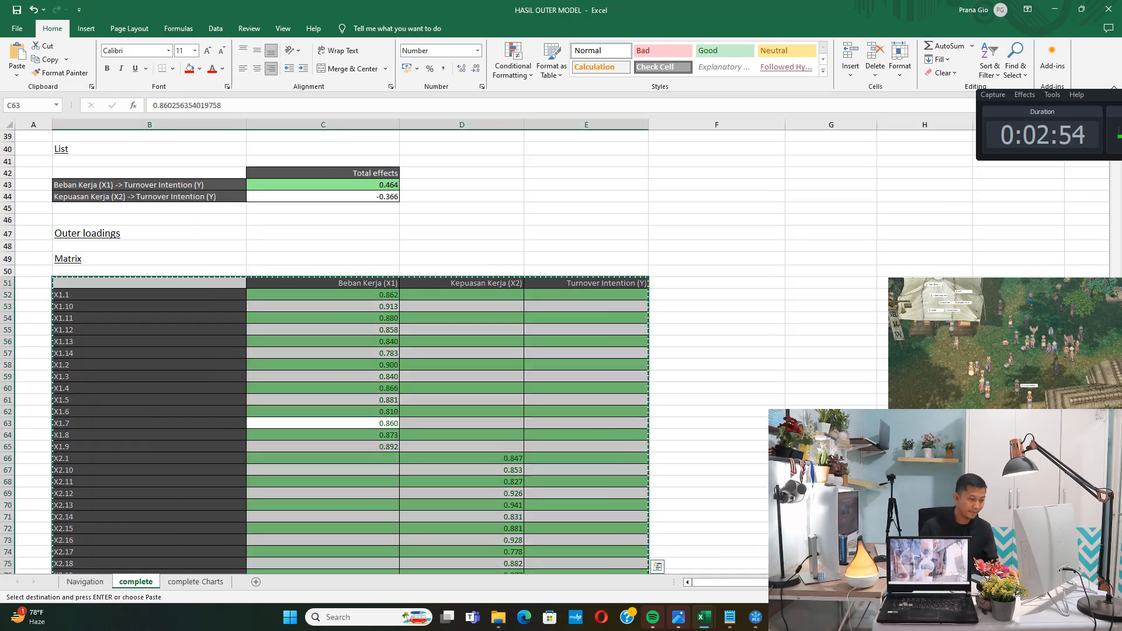
Switch to the Lampiran Hasil SmartPLS document in Word and paste the table on a new line under the Outer Loading validity heading
{"action": "mouse_move", "coordinate": [782, 618]}
{"action": "left_click", "coordinate": [746, 551]}
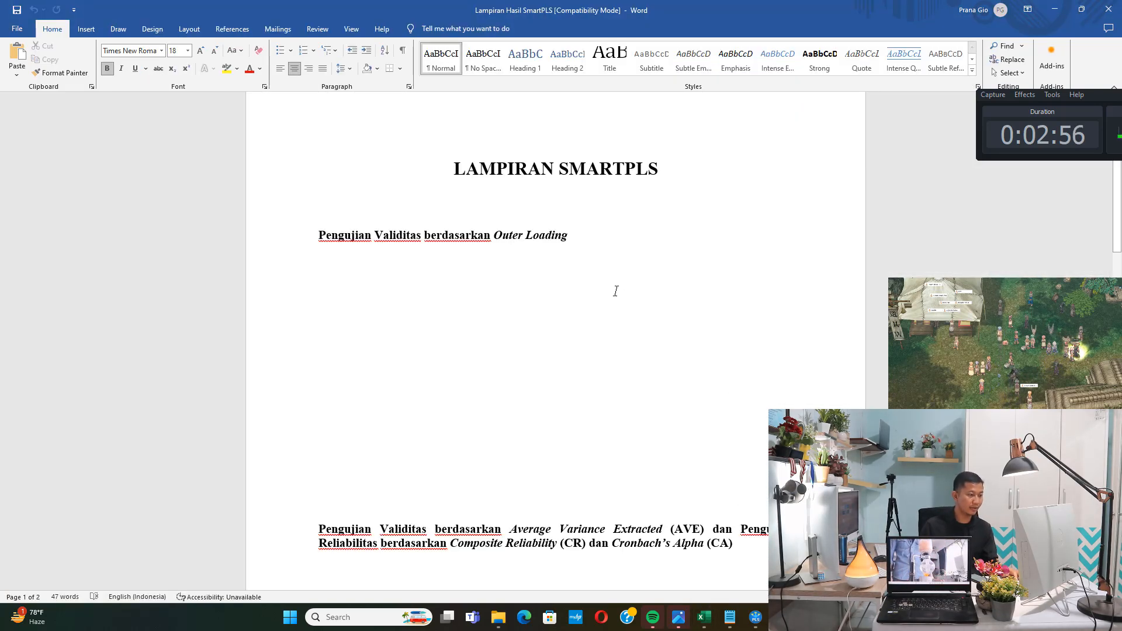
{"action": "left_click", "coordinate": [596, 238]}
{"action": "key", "text": "Return"}
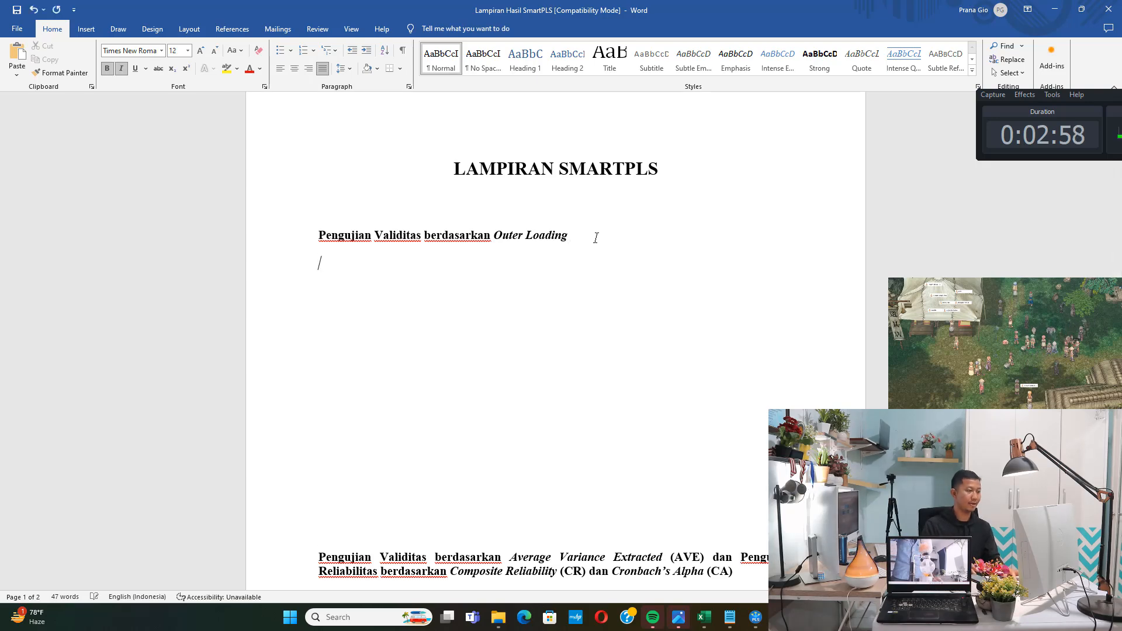
{"action": "key", "text": "ctrl+v"}
{"action": "scroll", "coordinate": [556, 282], "scroll_direction": "up", "scroll_amount": 6}
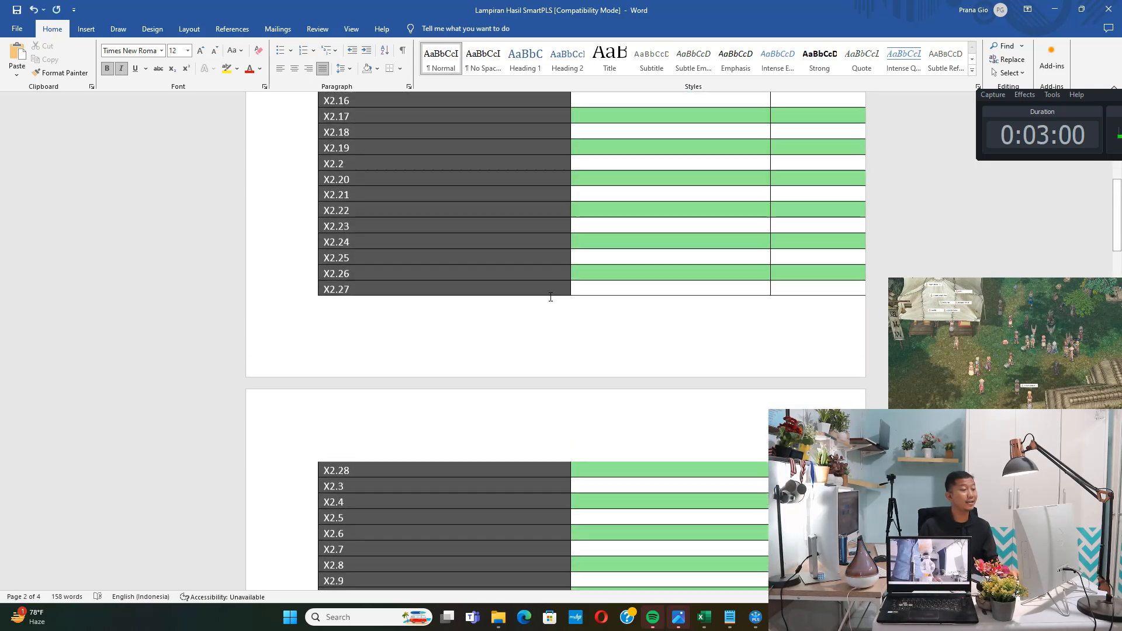
AutoFit the pasted outer loadings table to its contents and set its font size to 8
{"action": "scroll", "coordinate": [549, 315], "scroll_direction": "up", "scroll_amount": 5}
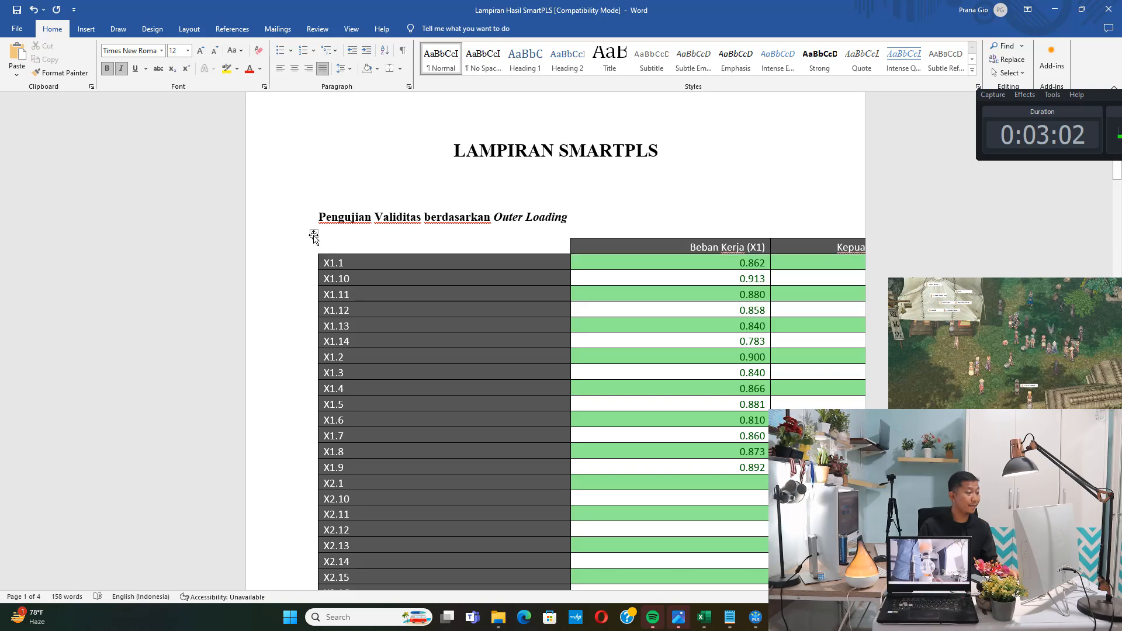
{"action": "left_click", "coordinate": [316, 234]}
{"action": "right_click", "coordinate": [318, 237]}
{"action": "mouse_move", "coordinate": [436, 392]}
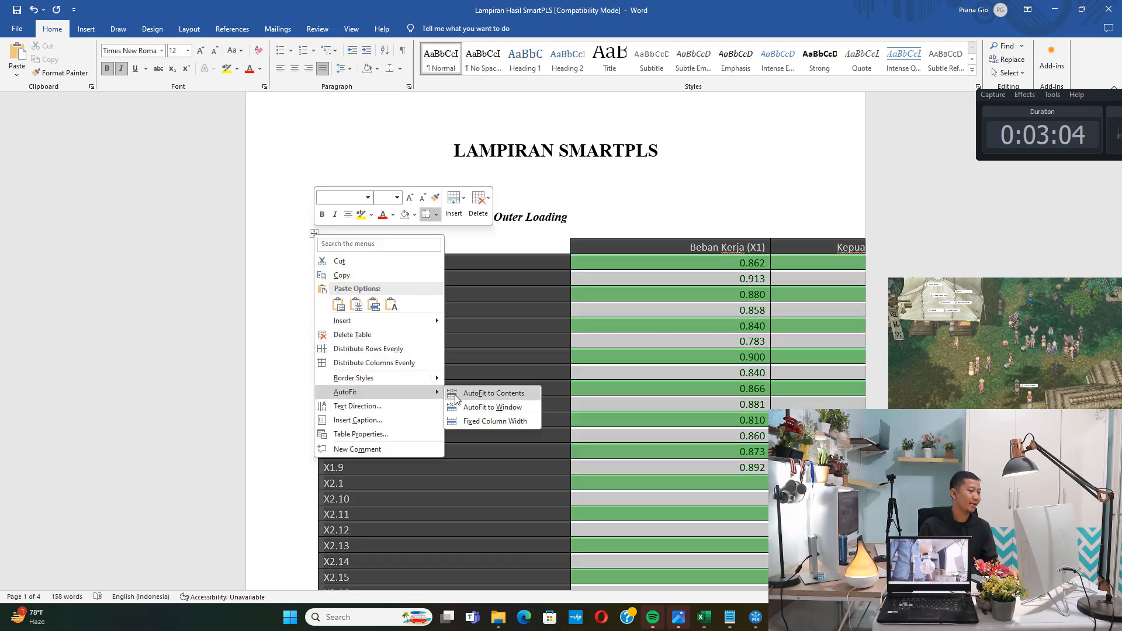
{"action": "left_click", "coordinate": [485, 391]}
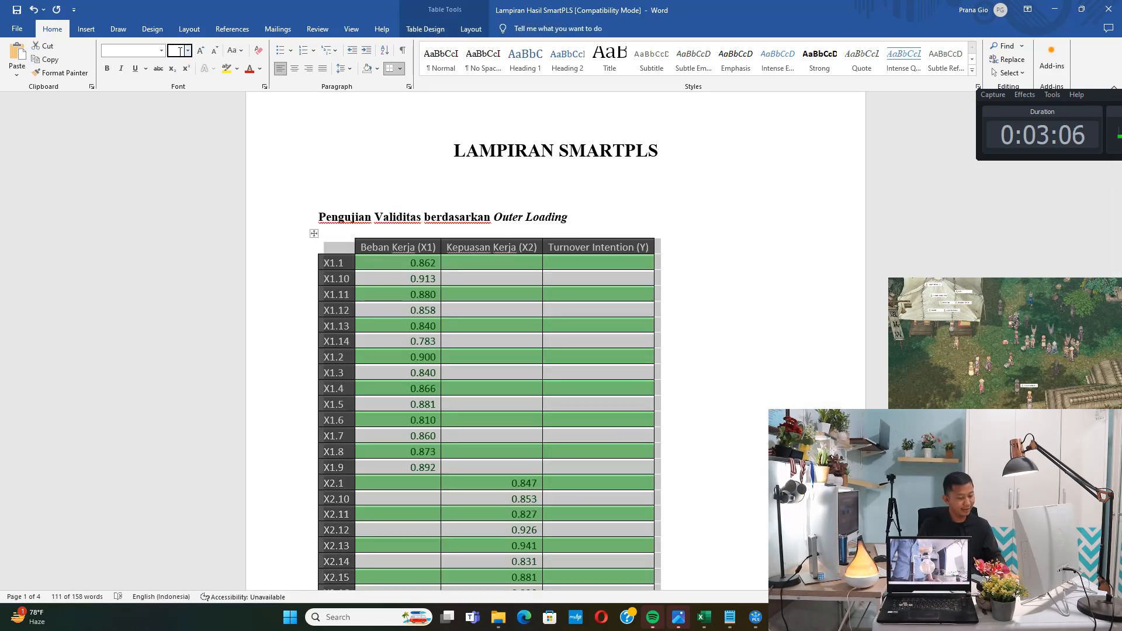
{"action": "left_click", "coordinate": [329, 246]}
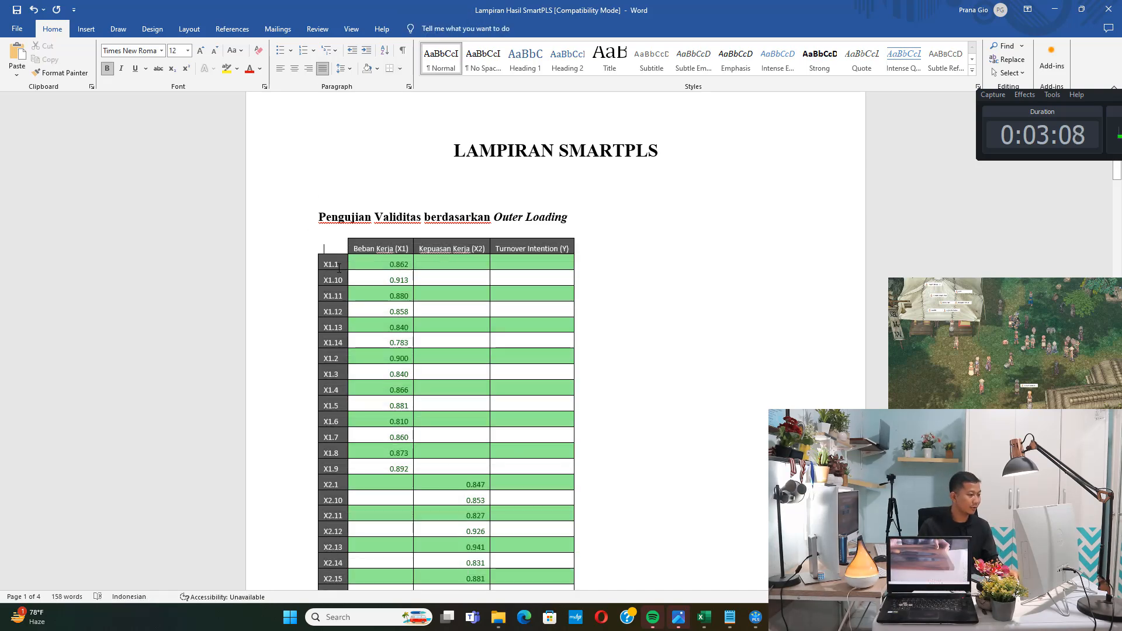
Center the text in all cells of the outer loadings table and center the table on the page
{"action": "left_click_drag", "start_coordinate": [338, 267], "coordinate": [553, 307]}
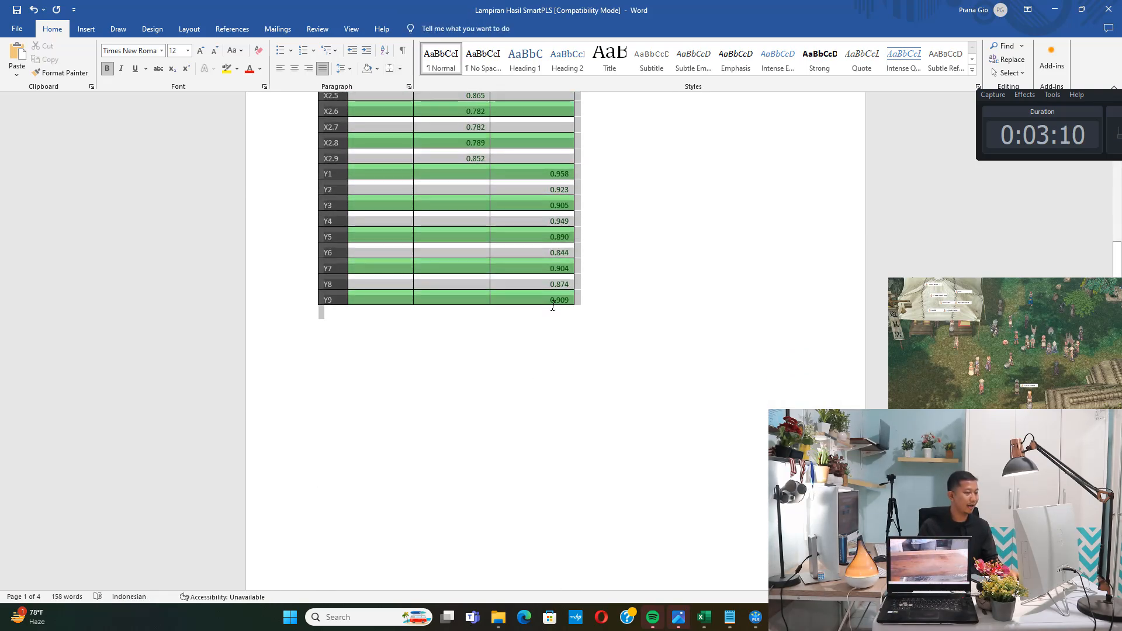
{"action": "scroll", "coordinate": [407, 234], "scroll_direction": "up", "scroll_amount": 3}
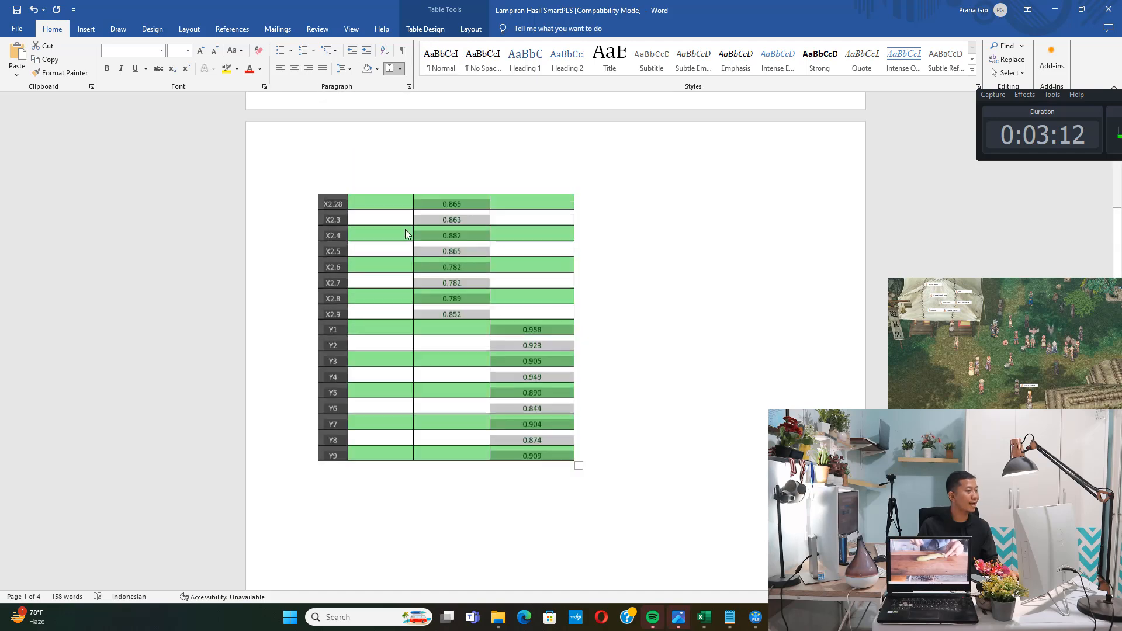
{"action": "scroll", "coordinate": [401, 237], "scroll_direction": "up", "scroll_amount": 12}
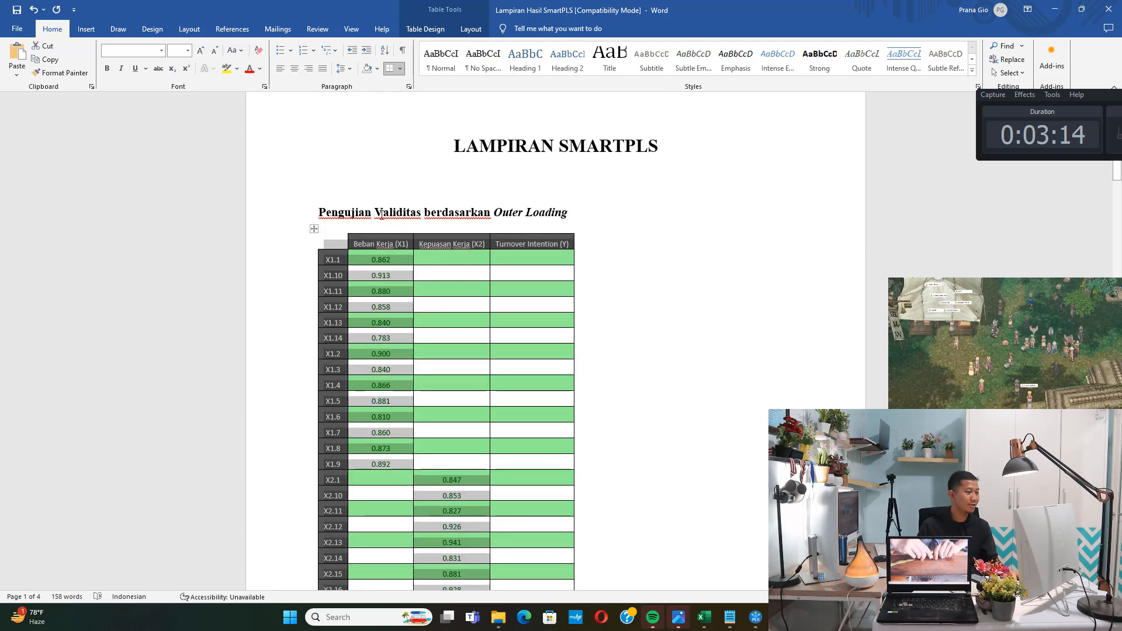
{"action": "left_click", "coordinate": [314, 228]}
{"action": "key", "text": "ctrl+e"}
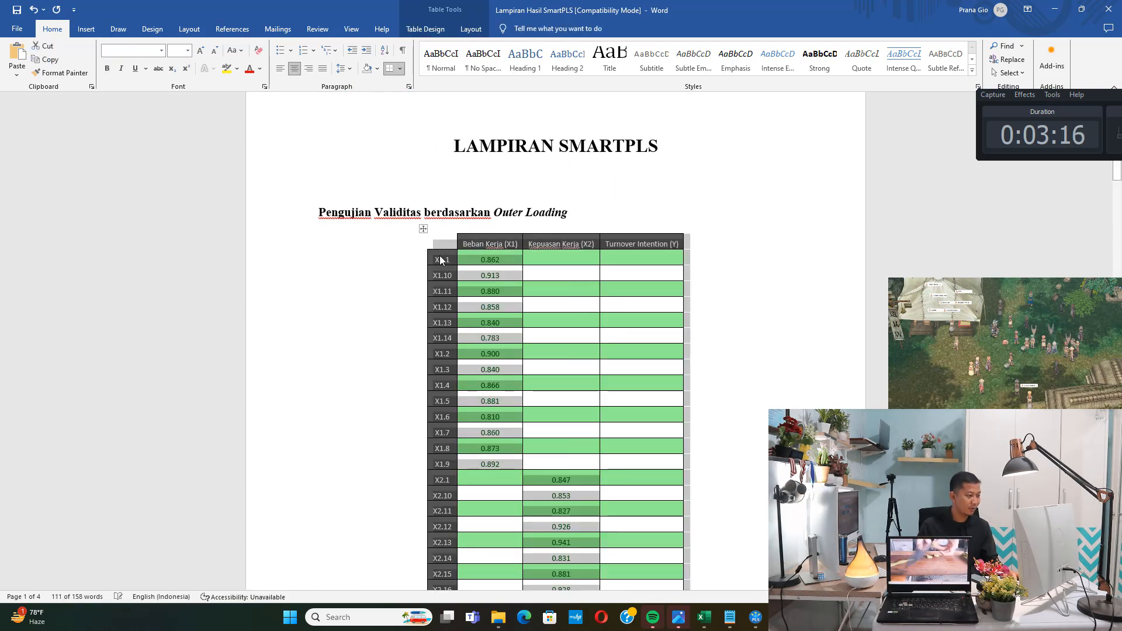
Examine the outer loading values of the X1, X2 and Y indicators throughout the table
{"action": "left_click", "coordinate": [467, 259]}
{"action": "left_click_drag", "start_coordinate": [494, 259], "coordinate": [493, 261]}
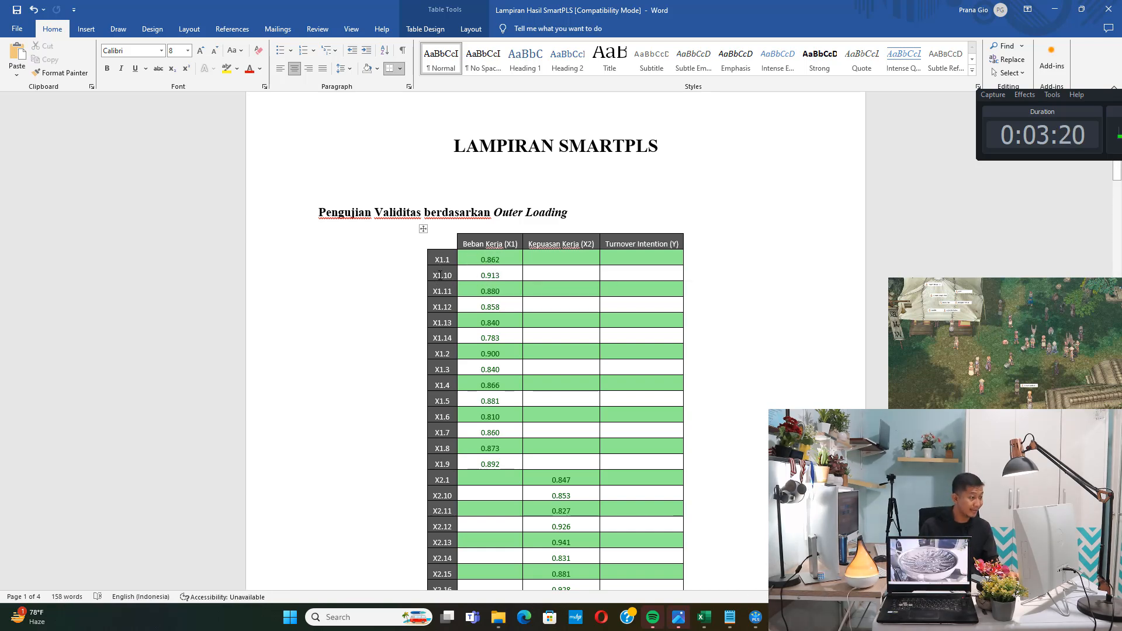
{"action": "left_click", "coordinate": [478, 275]}
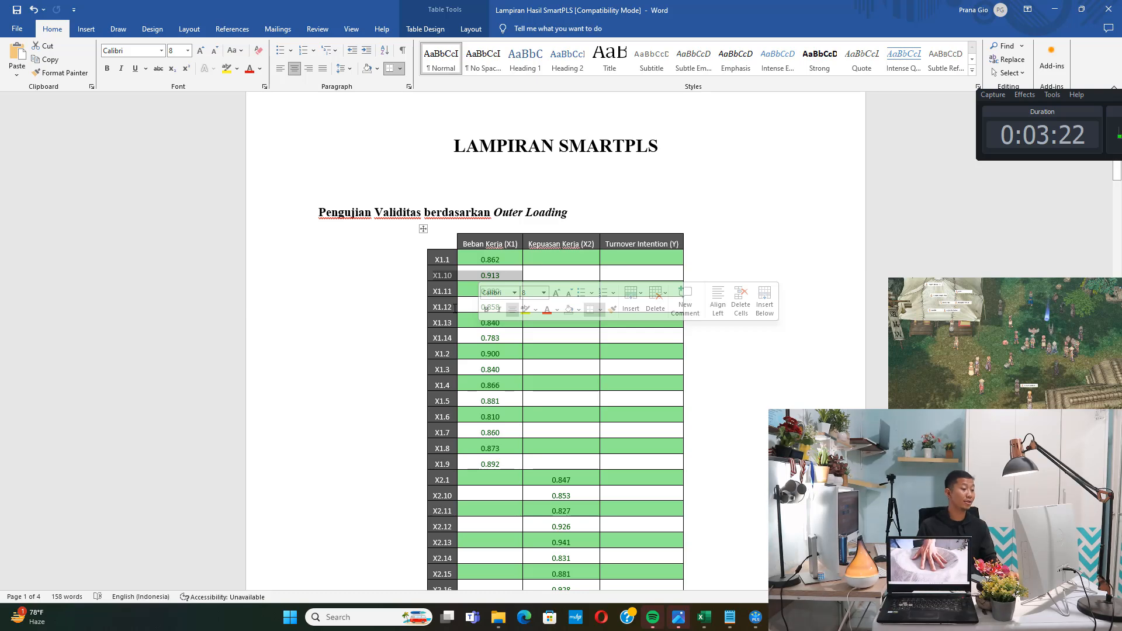
{"action": "scroll", "coordinate": [462, 321], "scroll_direction": "down", "scroll_amount": 12}
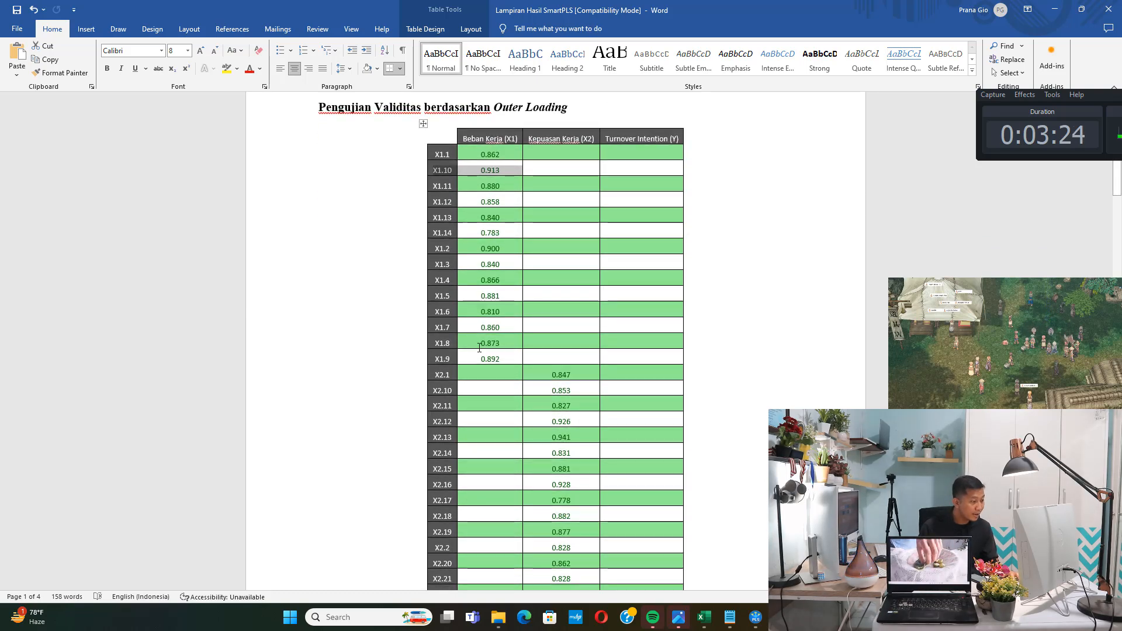
{"action": "scroll", "coordinate": [476, 348], "scroll_direction": "down", "scroll_amount": 4}
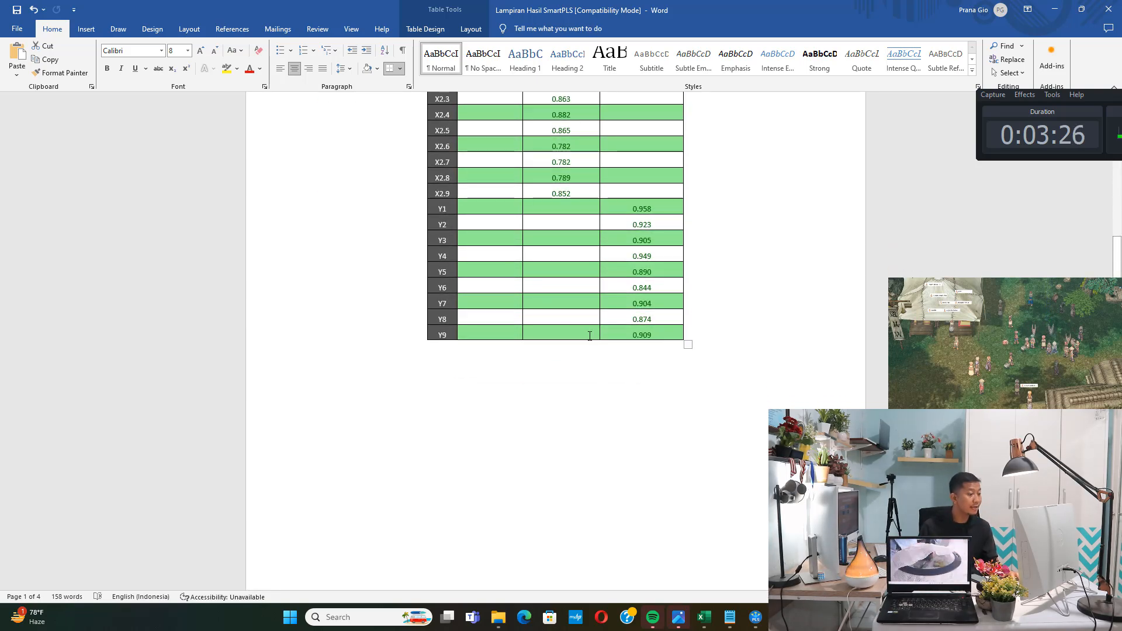
{"action": "double_click", "coordinate": [645, 334]}
{"action": "scroll", "coordinate": [532, 321], "scroll_direction": "up", "scroll_amount": 10}
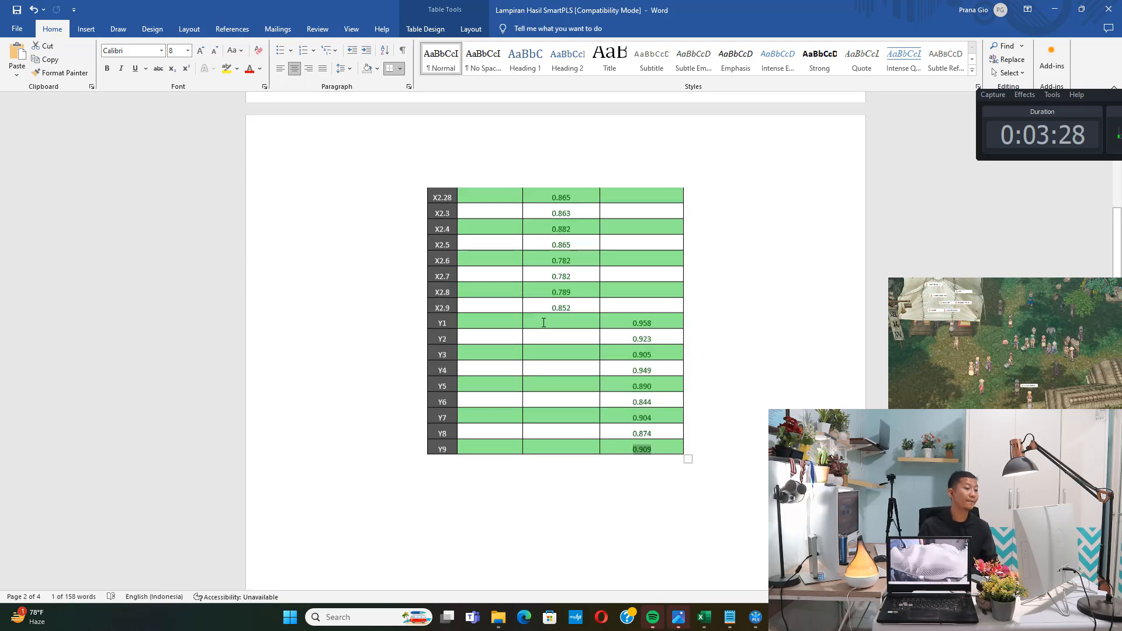
{"action": "scroll", "coordinate": [518, 315], "scroll_direction": "up", "scroll_amount": 4}
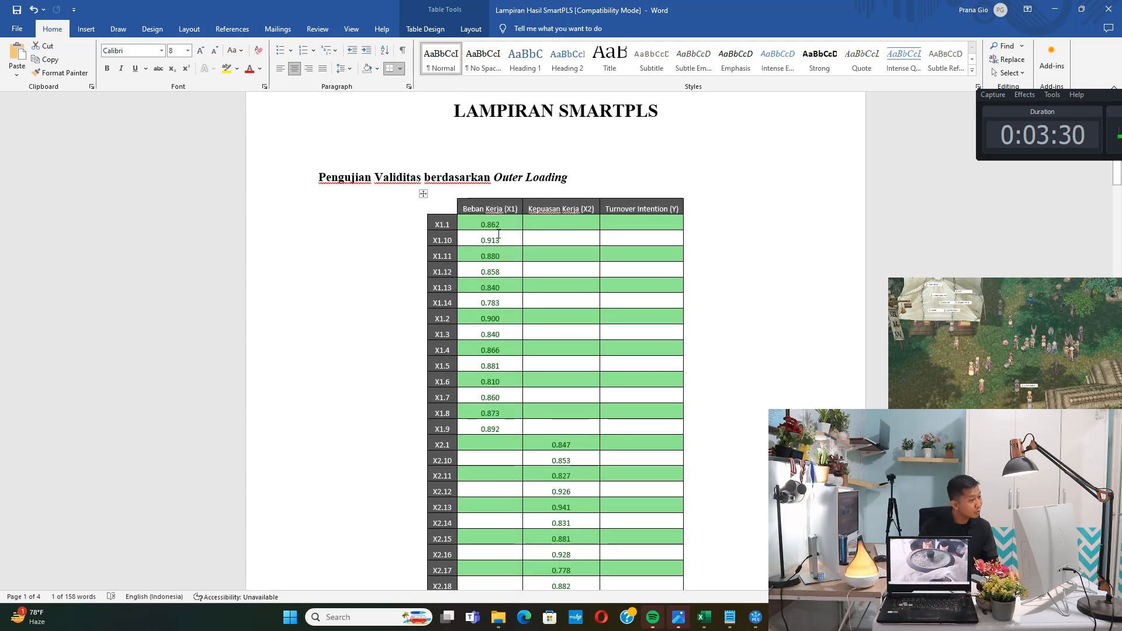
{"action": "left_click_drag", "start_coordinate": [496, 224], "coordinate": [495, 430]}
{"action": "scroll", "coordinate": [578, 310], "scroll_direction": "down", "scroll_amount": 4}
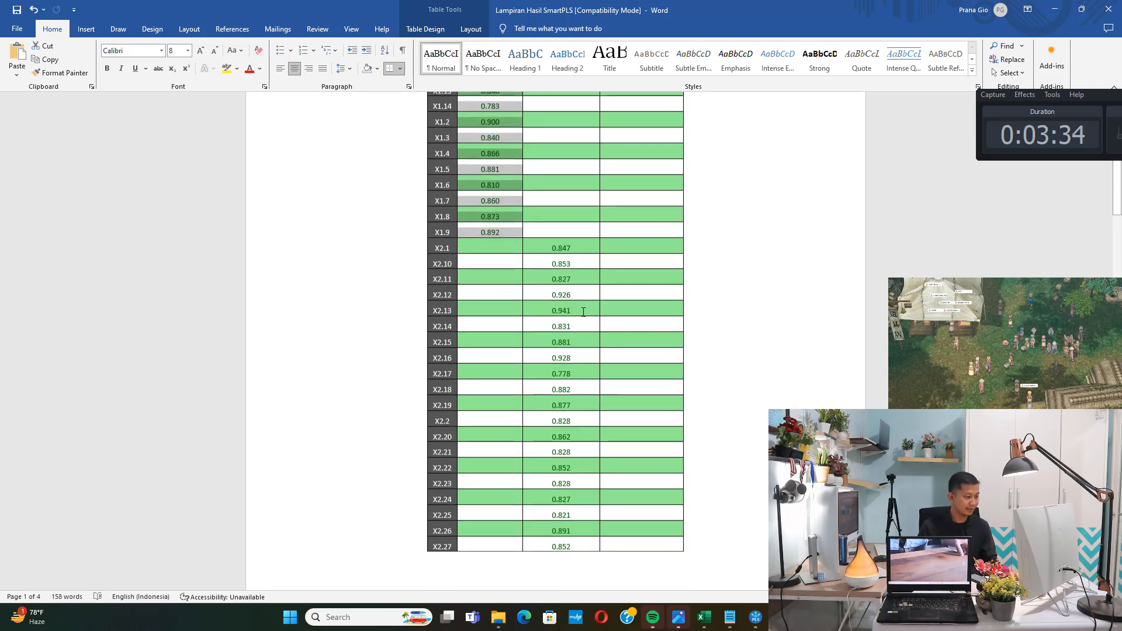
{"action": "left_click_drag", "start_coordinate": [576, 232], "coordinate": [562, 455]}
{"action": "scroll", "coordinate": [564, 351], "scroll_direction": "up", "scroll_amount": 5}
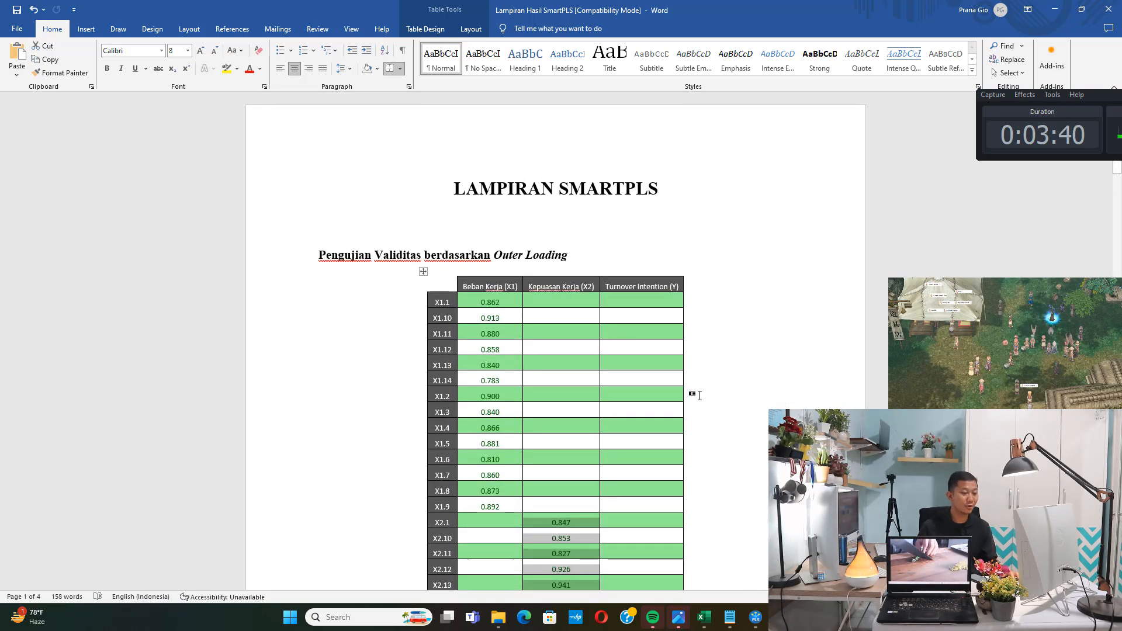
Switch to SmartPLS, show the graphical output of the PLS-SEM results, and capture the whole path diagram as a screenshot
{"action": "mouse_move", "coordinate": [759, 620]}
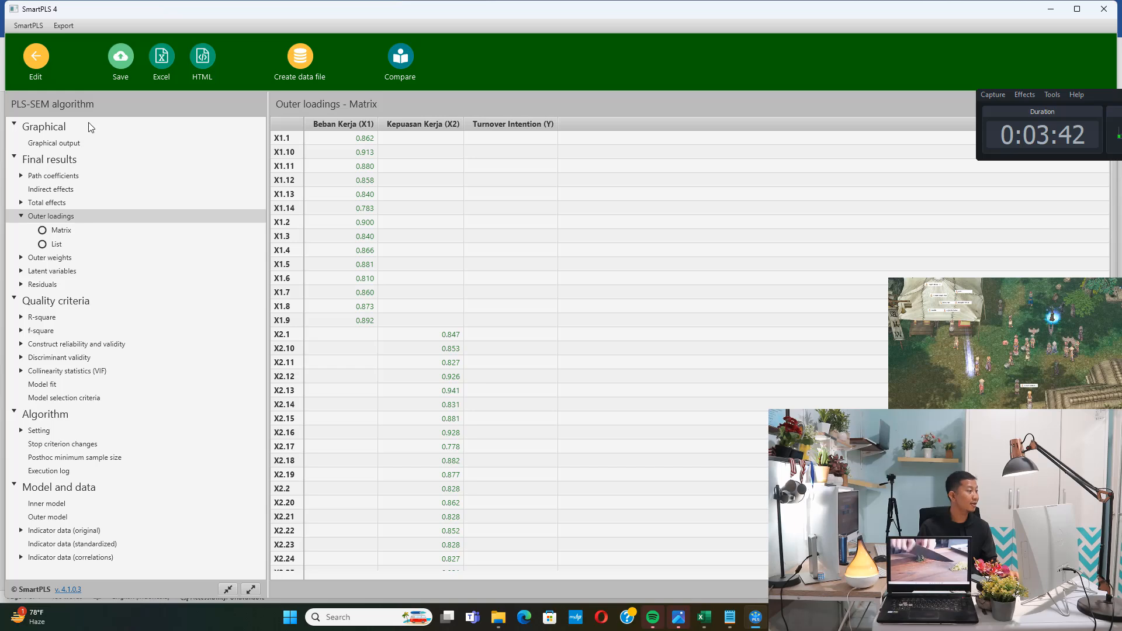
{"action": "left_click", "coordinate": [65, 147]}
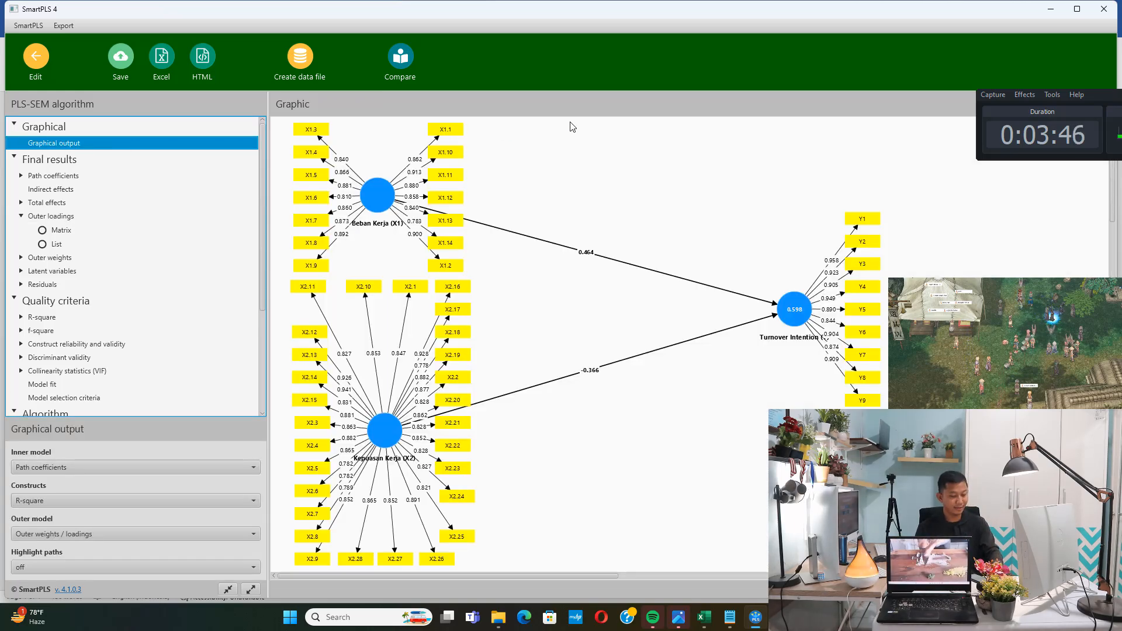
{"action": "key", "text": "super+shift+s"}
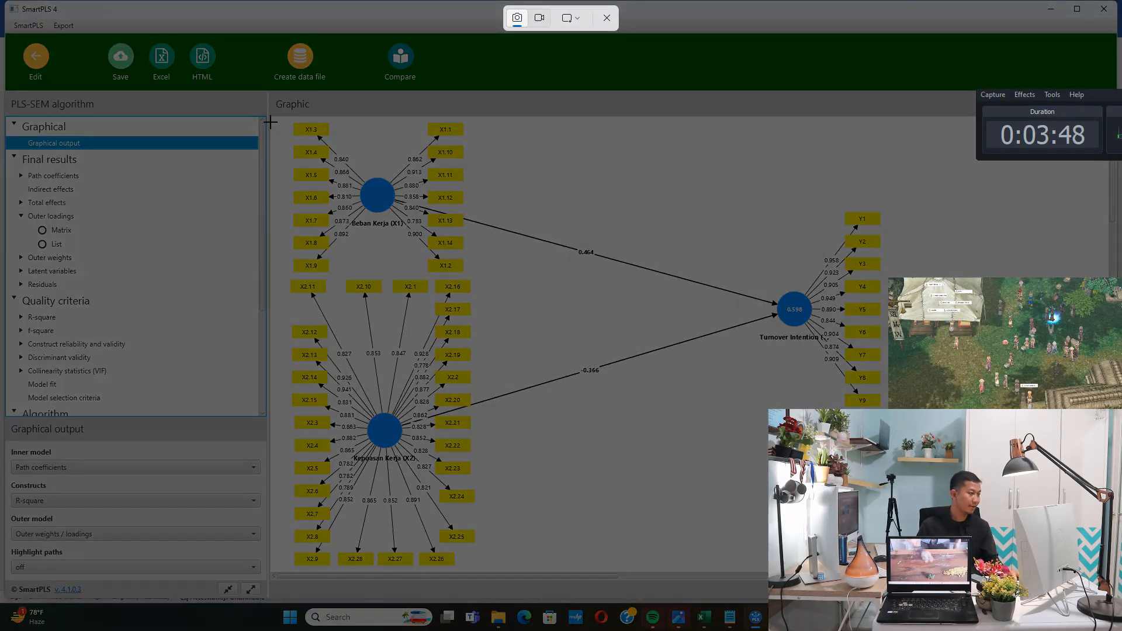
{"action": "left_click_drag", "start_coordinate": [273, 118], "coordinate": [887, 574]}
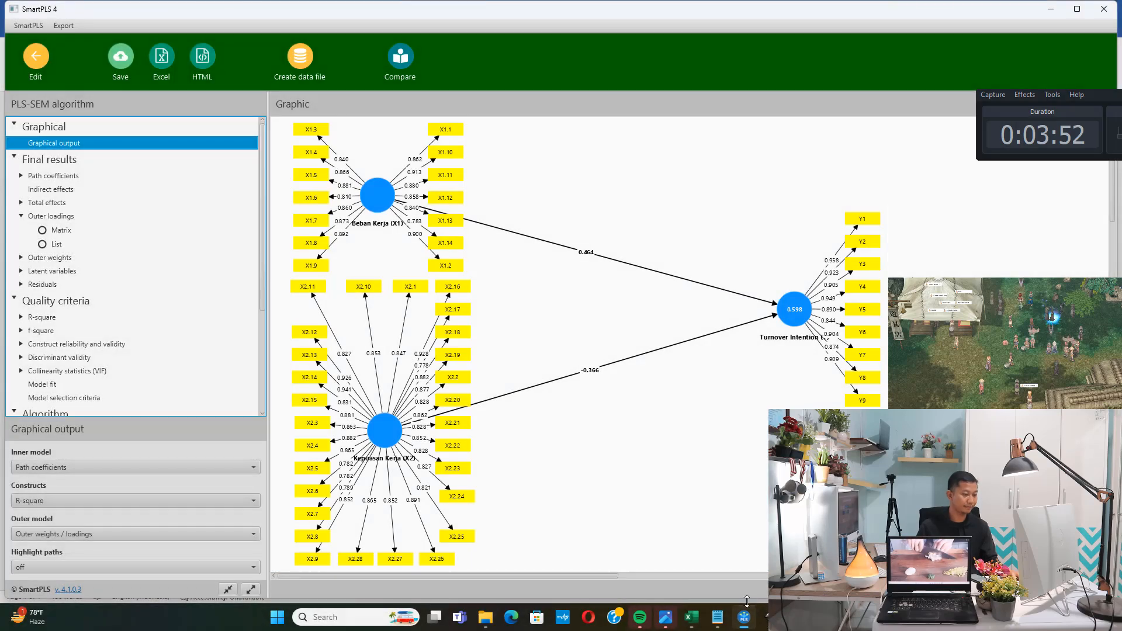
Switch to Word and paste the path diagram on a new line between the Outer Loading heading and its table
{"action": "key", "text": "alt+Tab"}
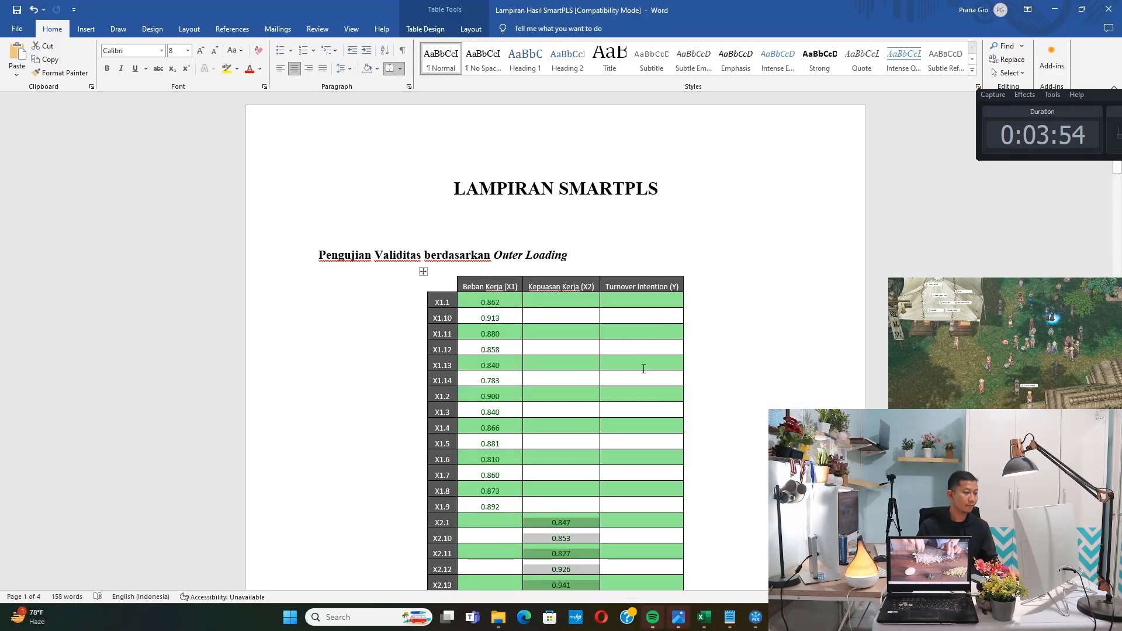
{"action": "left_click", "coordinate": [593, 255]}
{"action": "key", "text": "Return"}
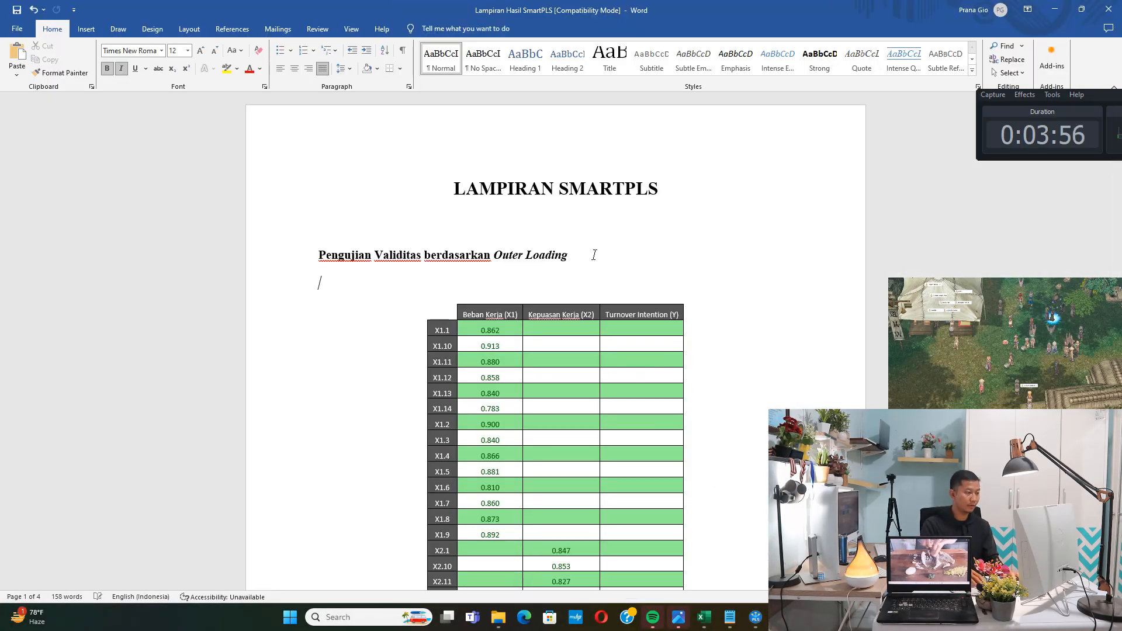
{"action": "key", "text": "ctrl+v"}
{"action": "left_click", "coordinate": [593, 257]}
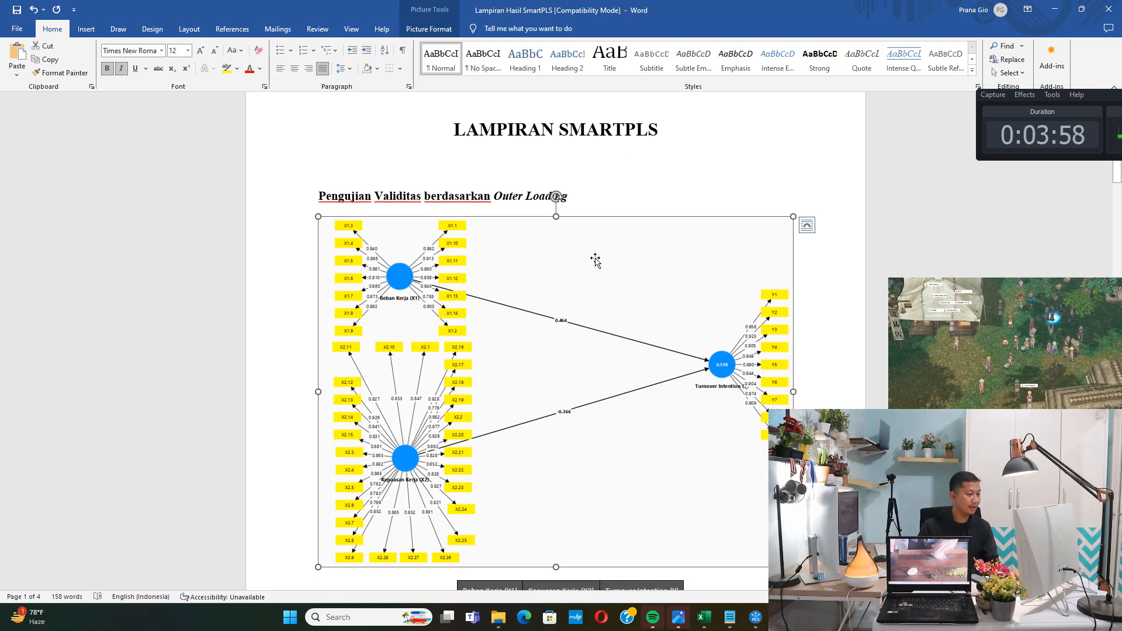
Delete the empty lines above the Average Variance Extracted (AVE) and reliability heading on the page following the outer loadings table
{"action": "scroll", "coordinate": [507, 278], "scroll_direction": "down", "scroll_amount": 15}
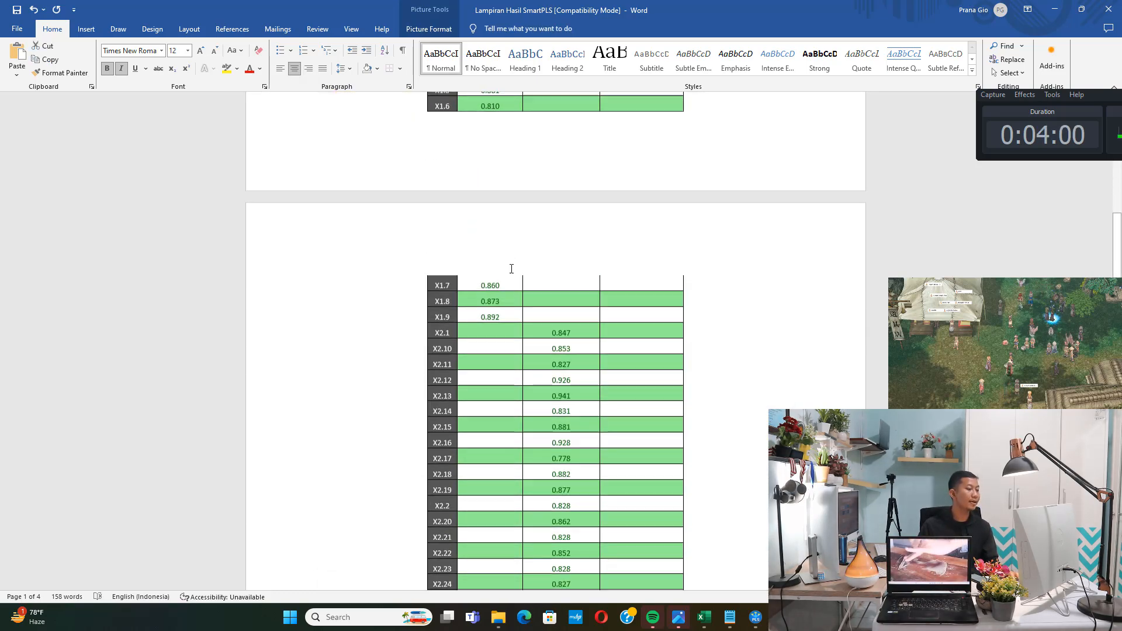
{"action": "scroll", "coordinate": [508, 278], "scroll_direction": "down", "scroll_amount": 8}
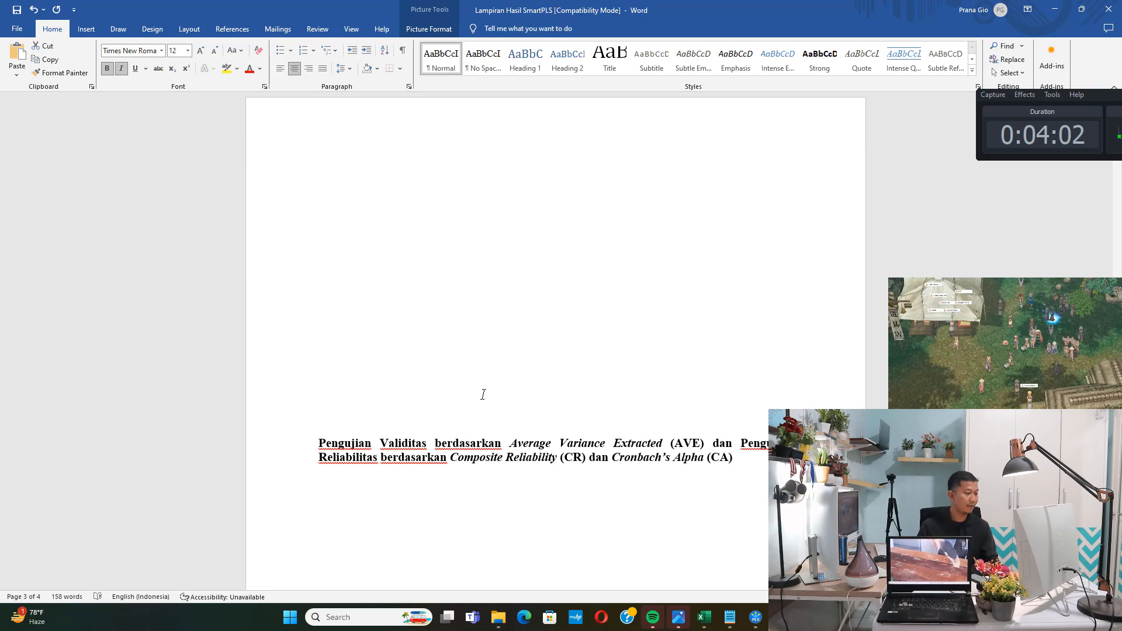
{"action": "scroll", "coordinate": [475, 251], "scroll_direction": "up", "scroll_amount": 3}
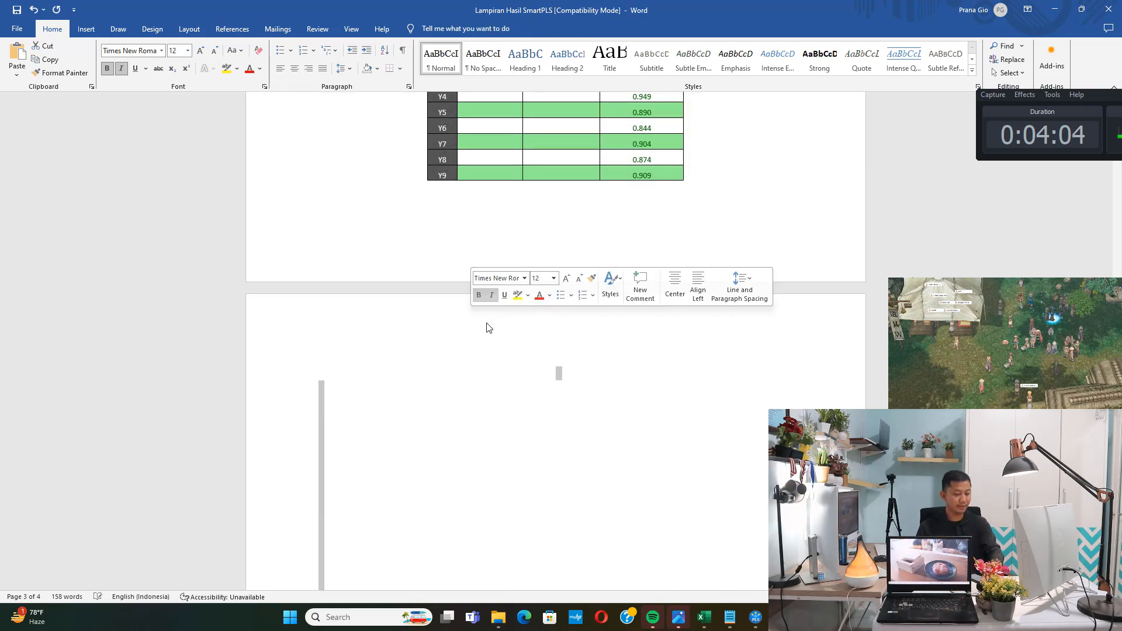
{"action": "key", "text": "Delete"}
{"action": "key", "text": "Delete"}
{"action": "key", "text": "Delete"}
{"action": "key", "text": "Delete"}
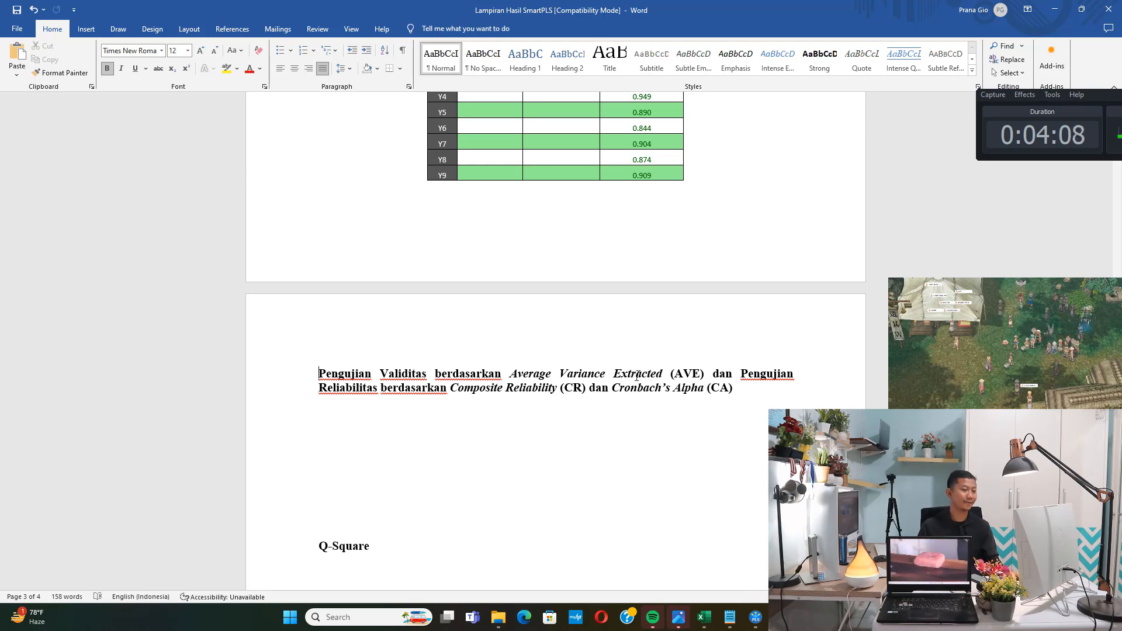
Copy the Construct reliability and validity overview table from the HASIL OUTER MODEL workbook in Excel and paste it under Word's AVE and reliability heading
{"action": "mouse_move", "coordinate": [704, 617]}
{"action": "left_click", "coordinate": [737, 552]}
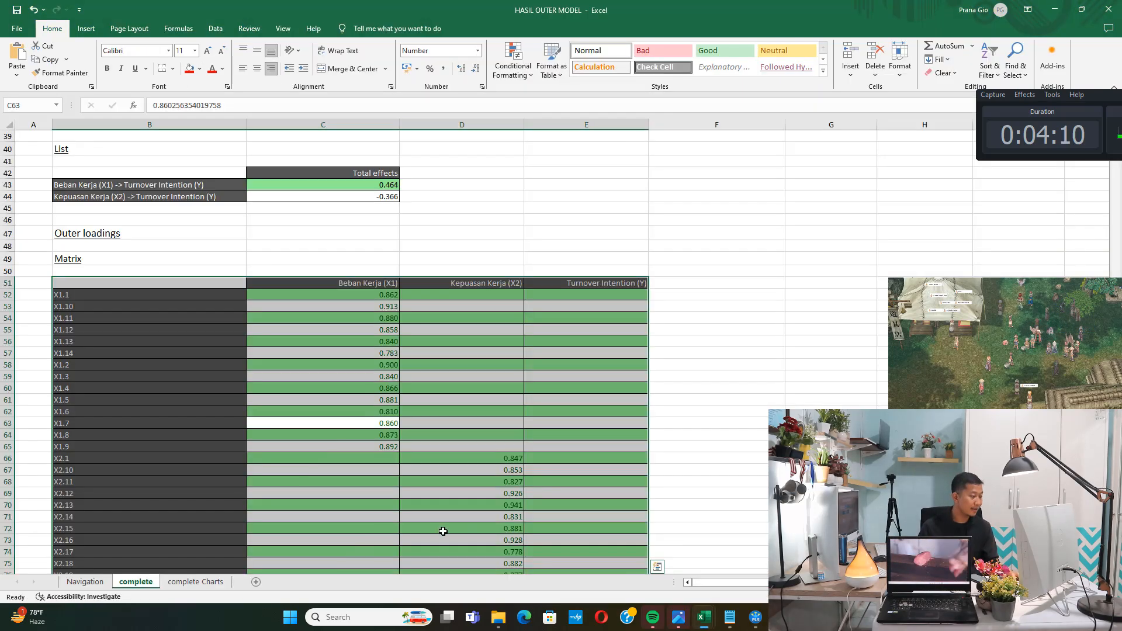
{"action": "left_click", "coordinate": [86, 582]}
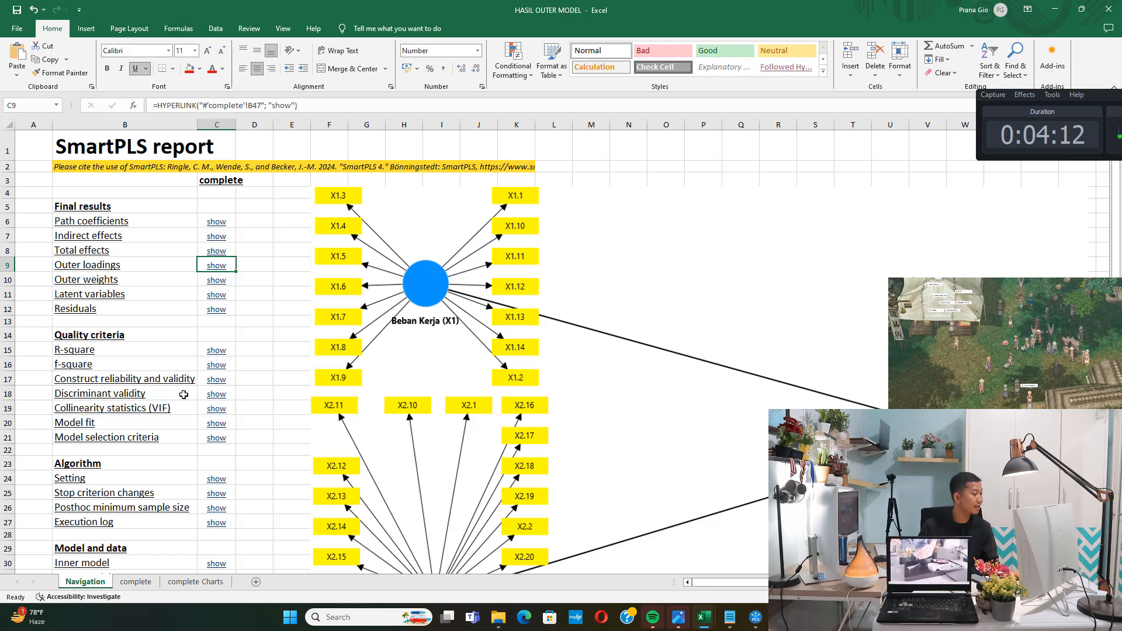
{"action": "left_click", "coordinate": [213, 386]}
{"action": "scroll", "coordinate": [222, 377], "scroll_direction": "down", "scroll_amount": 7}
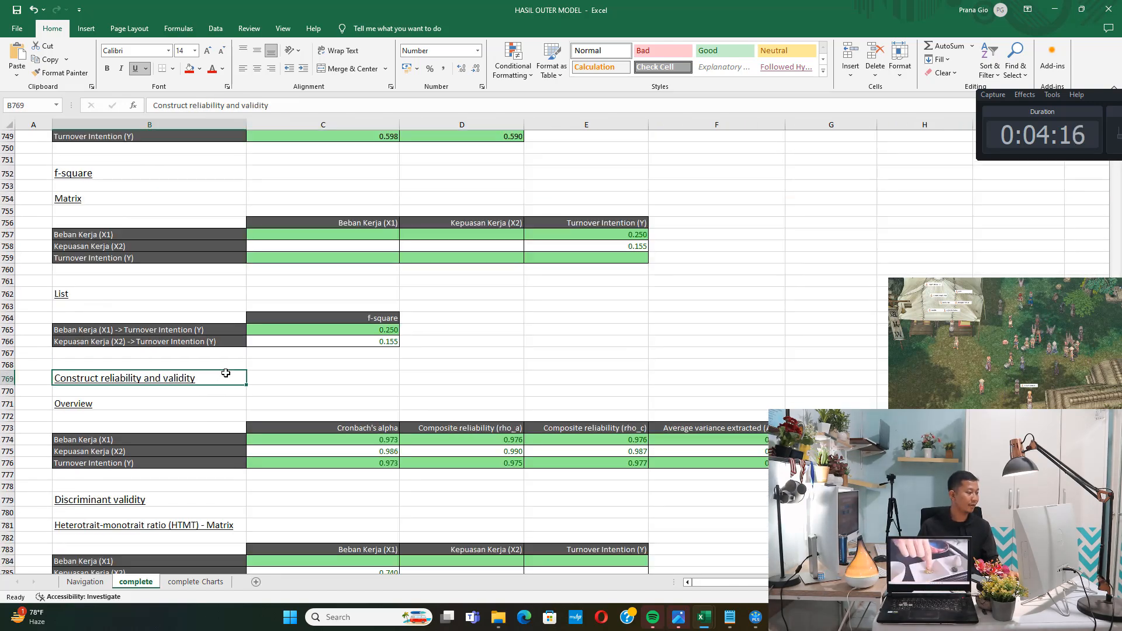
{"action": "left_click", "coordinate": [271, 373]}
{"action": "key", "text": "ctrl+a"}
{"action": "key", "text": "ctrl+c"}
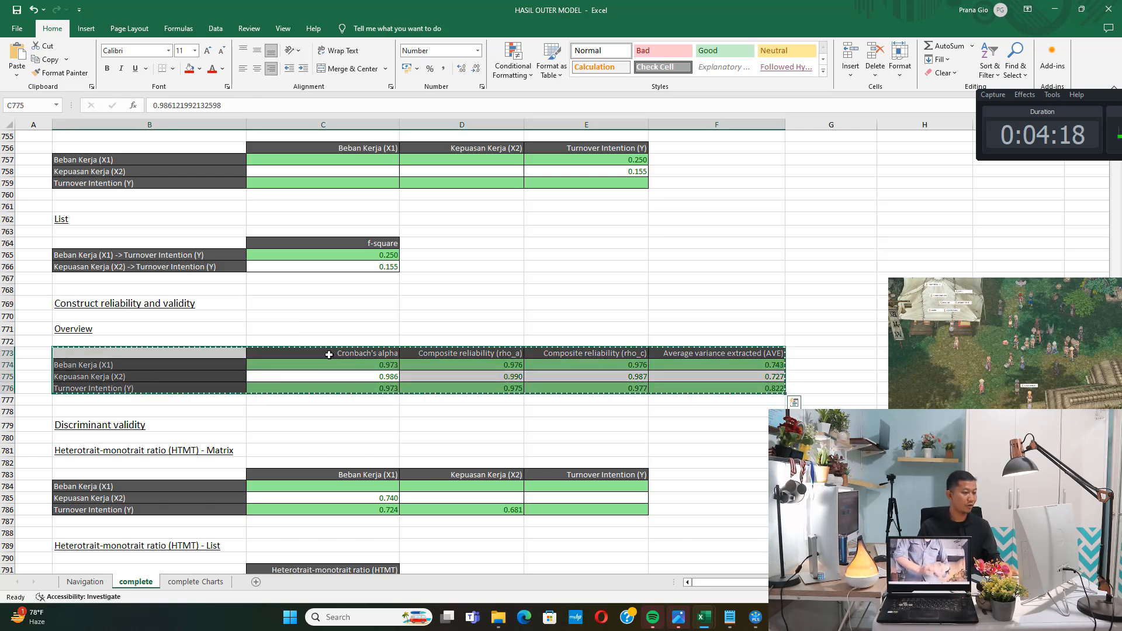
{"action": "left_click", "coordinate": [1055, 10]}
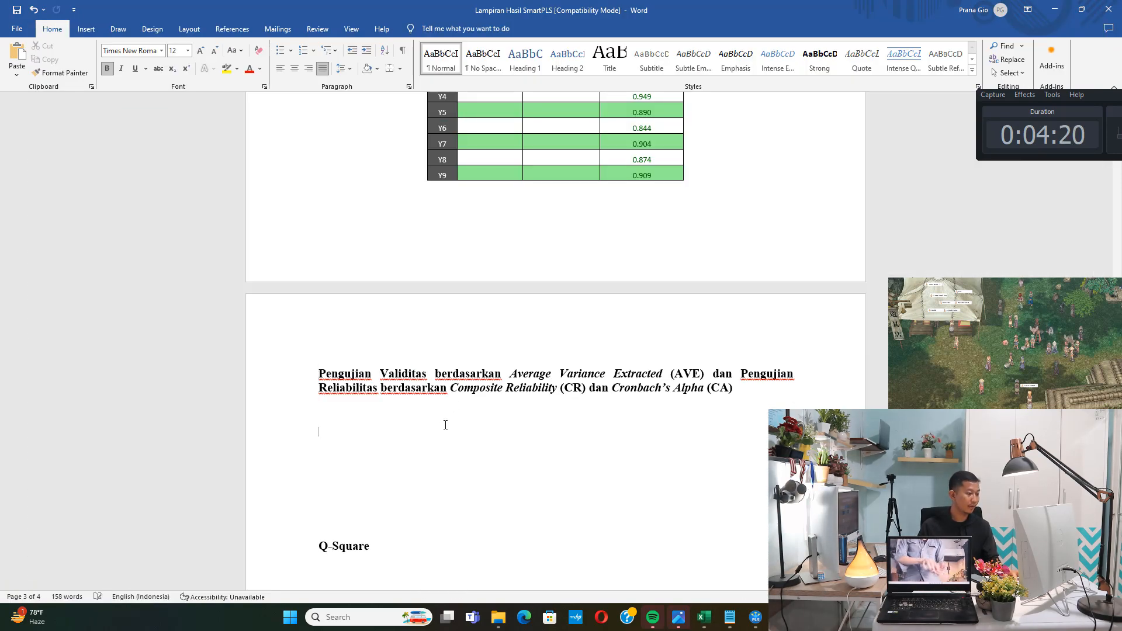
{"action": "key", "text": "ctrl+v"}
AutoFit the pasted construct reliability and validity table to its contents and set its font size to 8
{"action": "right_click", "coordinate": [314, 424]}
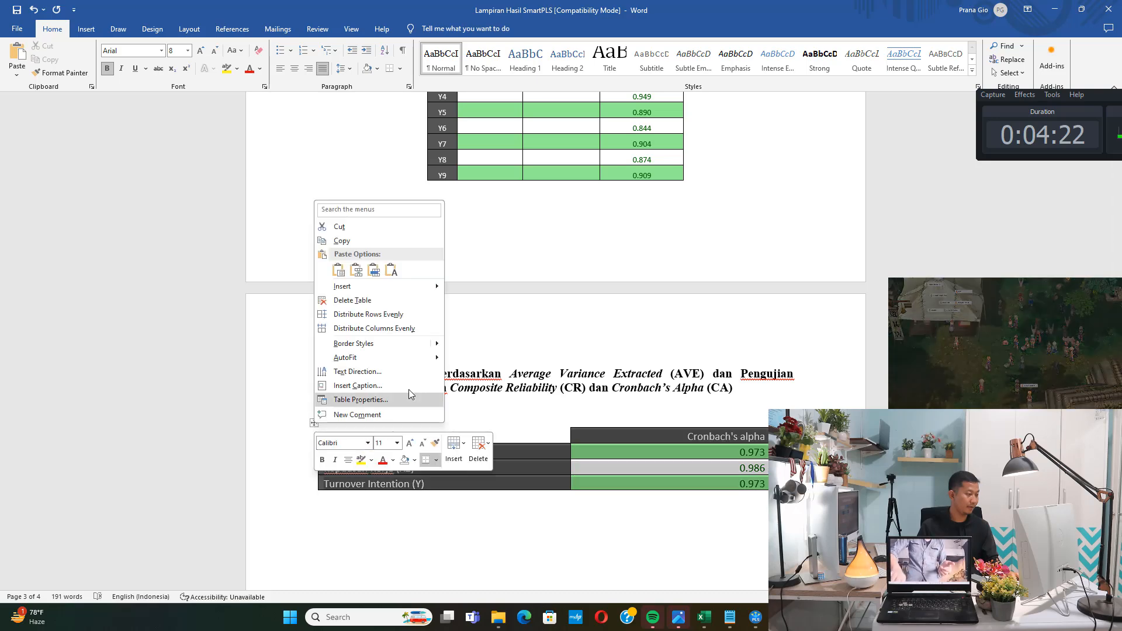
{"action": "mouse_move", "coordinate": [426, 359]}
{"action": "left_click", "coordinate": [470, 359]}
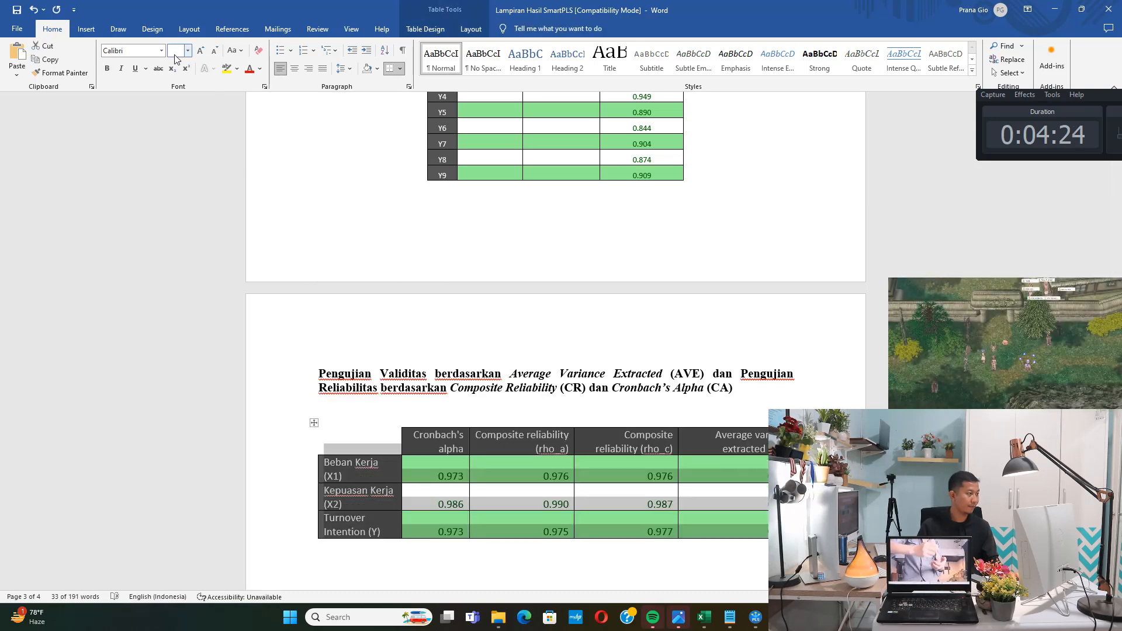
{"action": "type", "text": "8"}
{"action": "key", "text": "Return"}
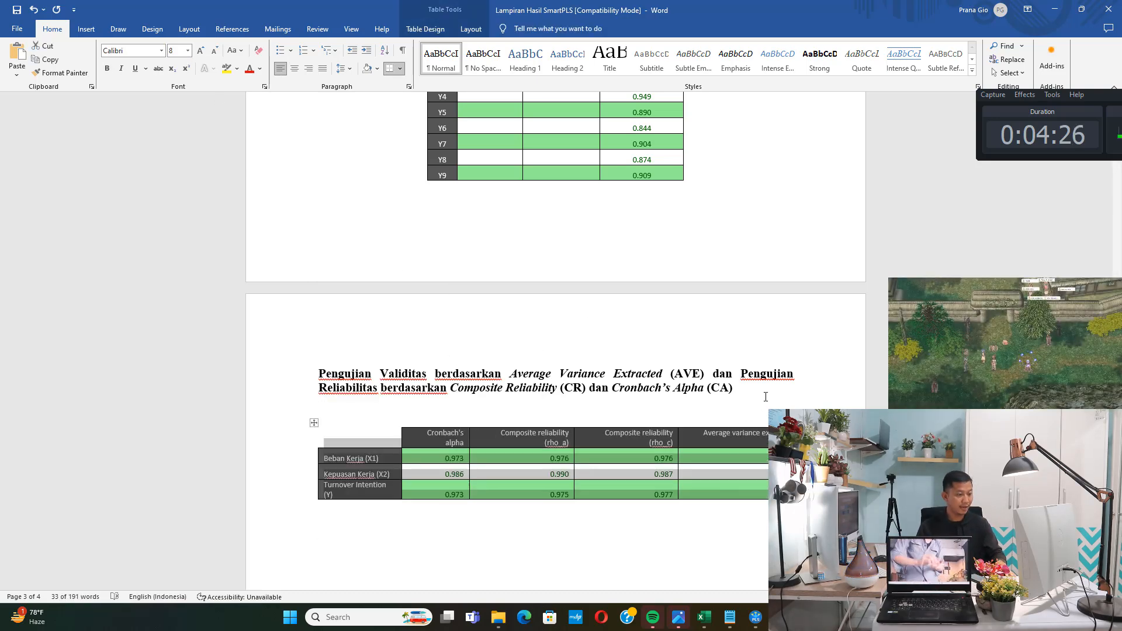
{"action": "left_click", "coordinate": [766, 397]}
Center the text of the reliability table's header and value cells, and center the whole table on the page
{"action": "scroll", "coordinate": [765, 397], "scroll_direction": "down", "scroll_amount": 3}
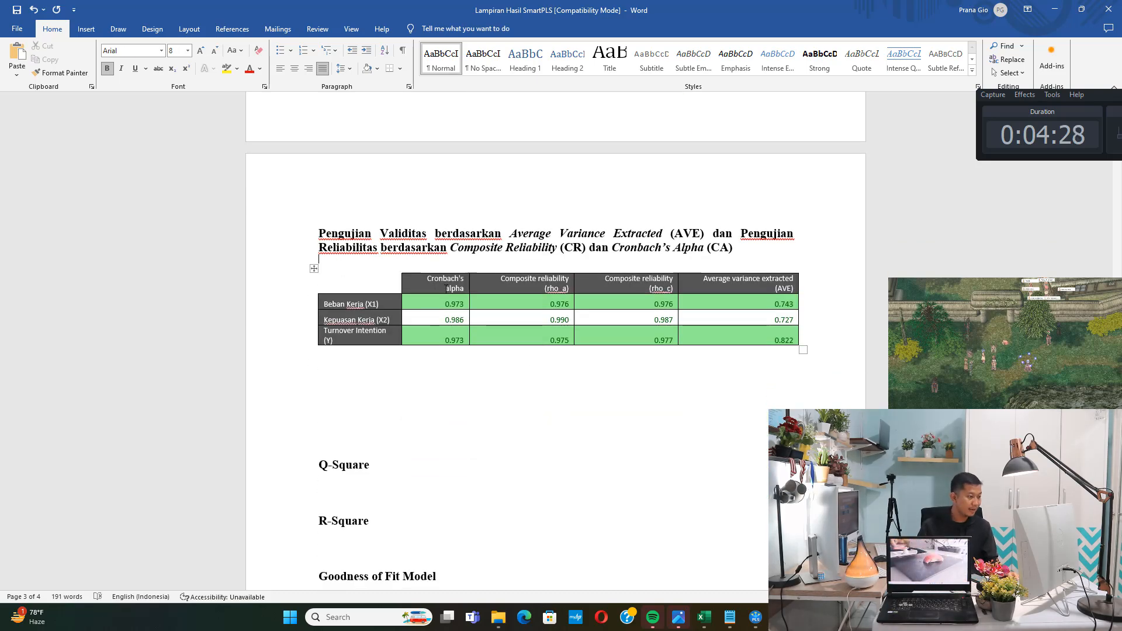
{"action": "left_click_drag", "start_coordinate": [446, 288], "coordinate": [783, 340]}
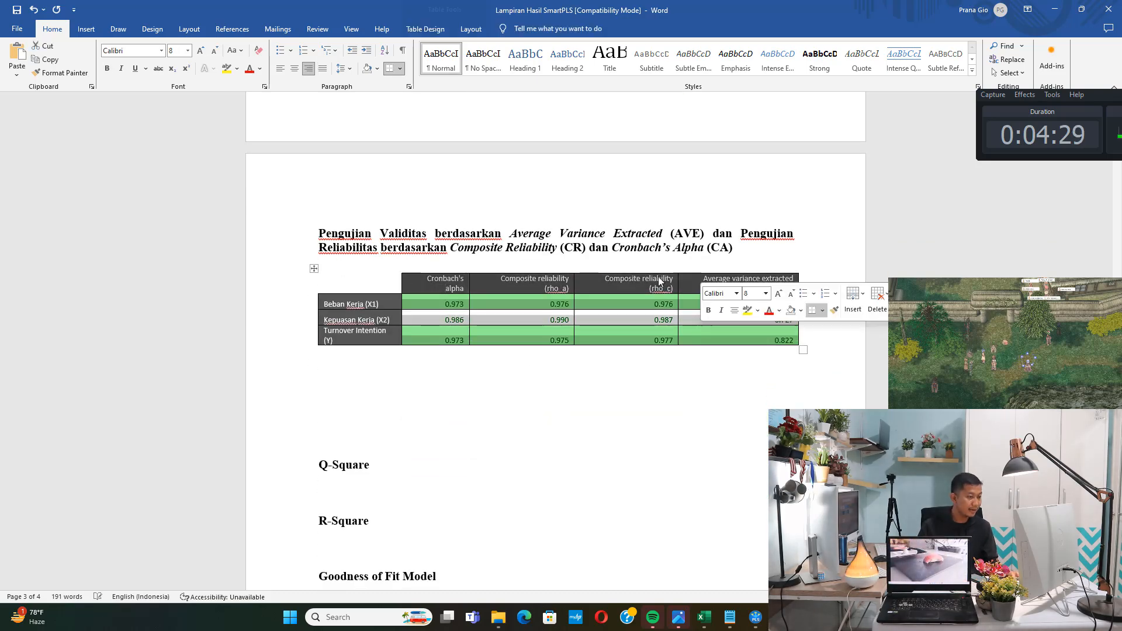
{"action": "left_click", "coordinate": [294, 69]}
{"action": "left_click", "coordinate": [415, 383]}
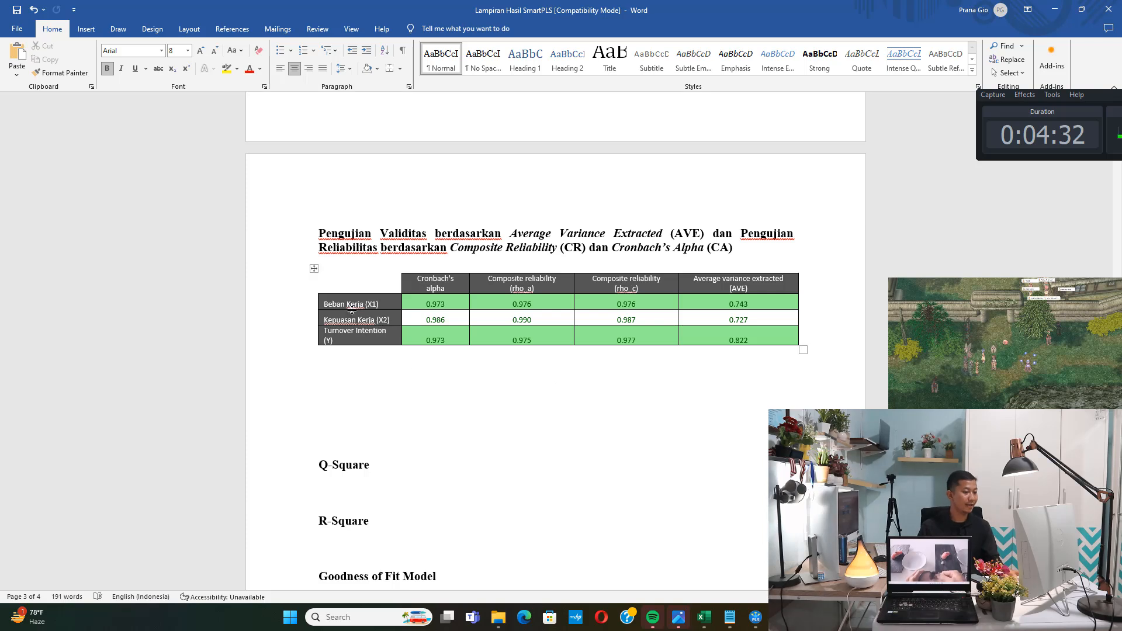
{"action": "left_click", "coordinate": [314, 269]}
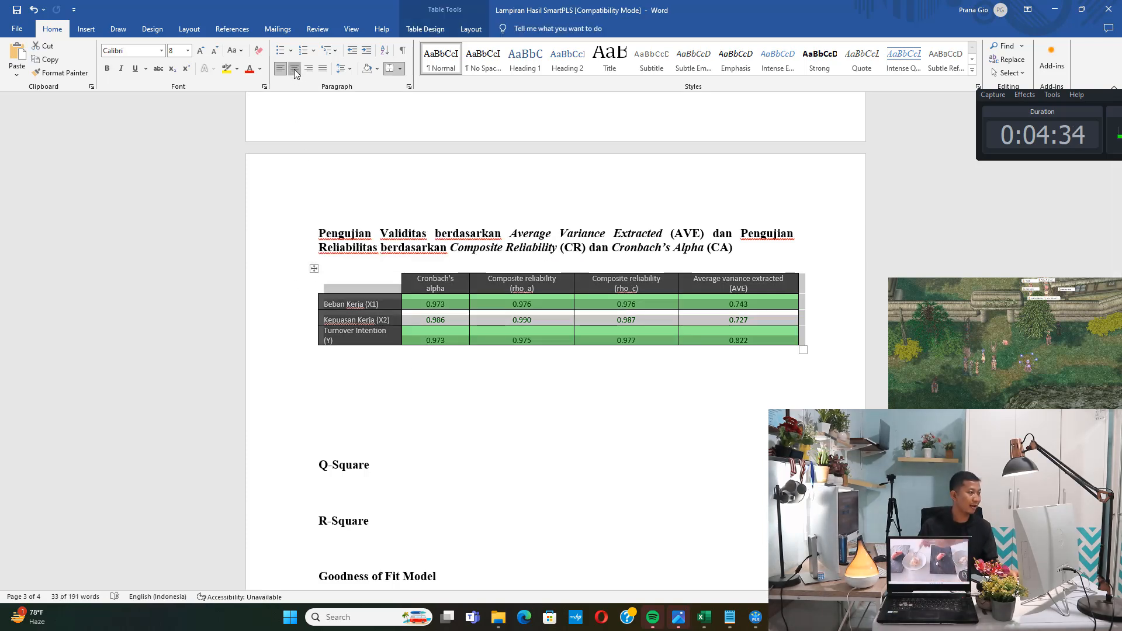
{"action": "left_click", "coordinate": [294, 69]}
Examine the average variance extracted (AVE) values of Beban Kerja (X1), Kepuasan Kerja (X2) and Turnover Intention (Y) in the table
{"action": "left_click_drag", "start_coordinate": [749, 299], "coordinate": [737, 342]}
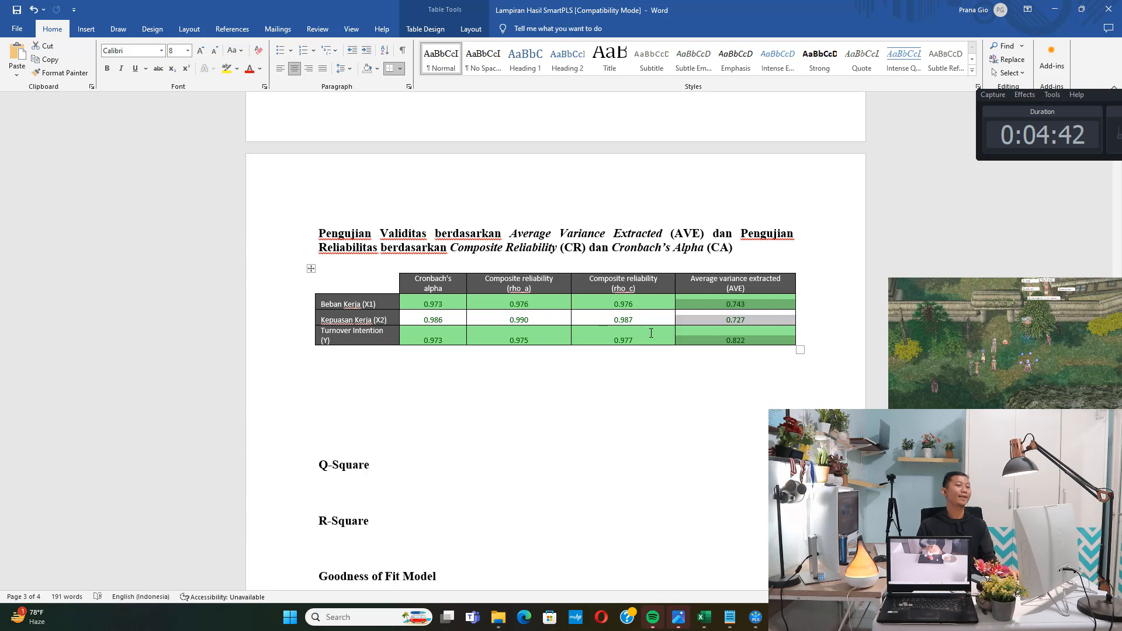
{"action": "left_click", "coordinate": [733, 305]}
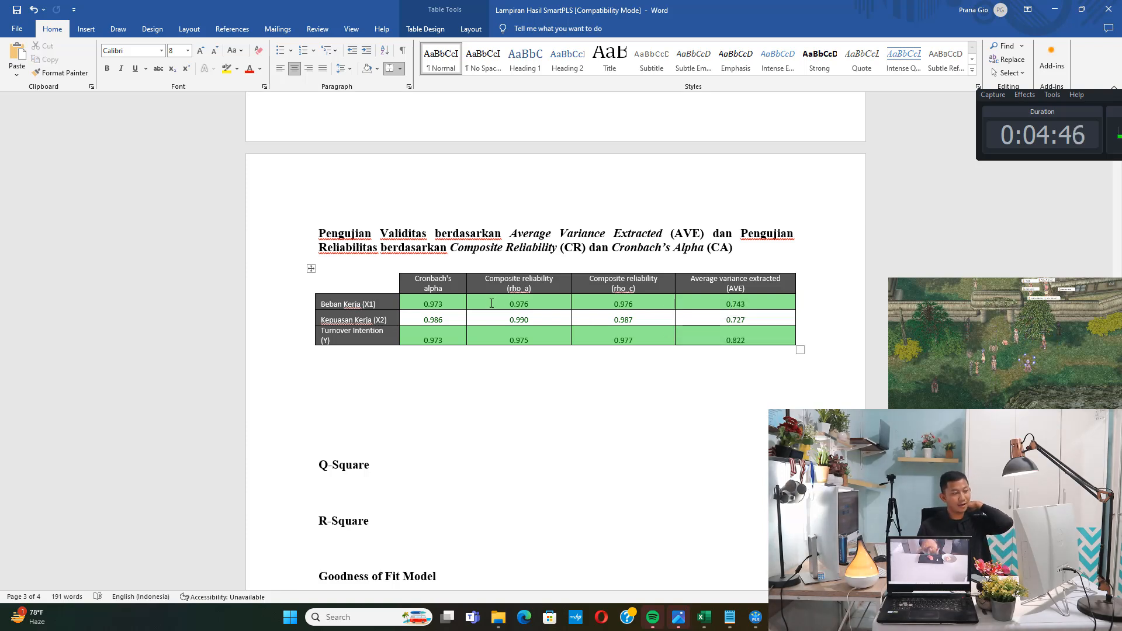
{"action": "left_click_drag", "start_coordinate": [355, 321], "coordinate": [384, 321]}
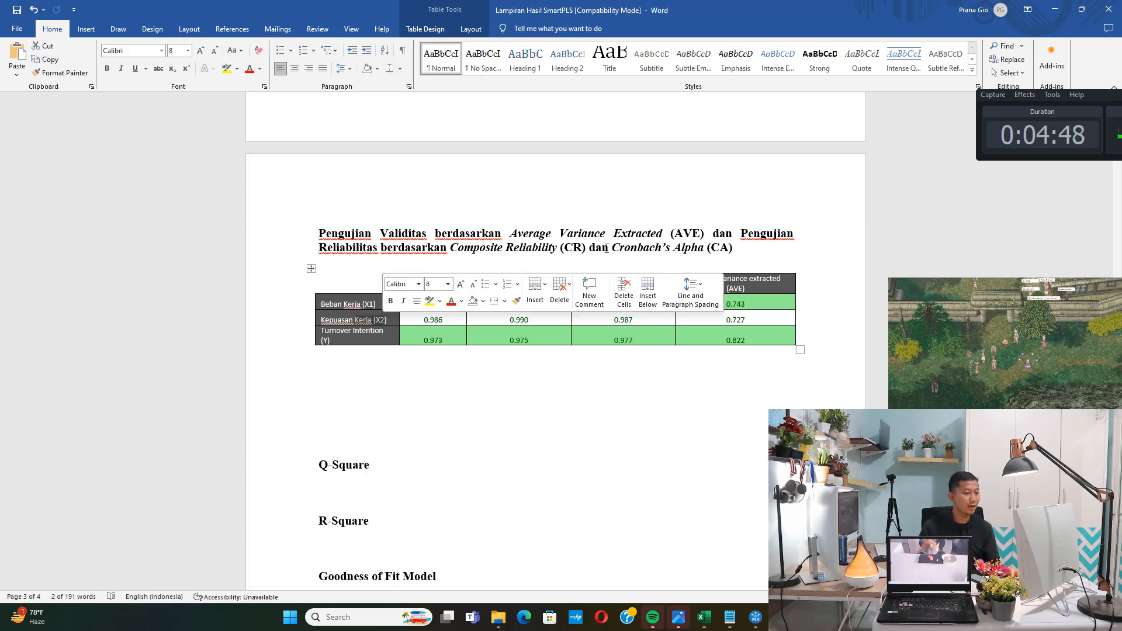
{"action": "left_click", "coordinate": [392, 335]}
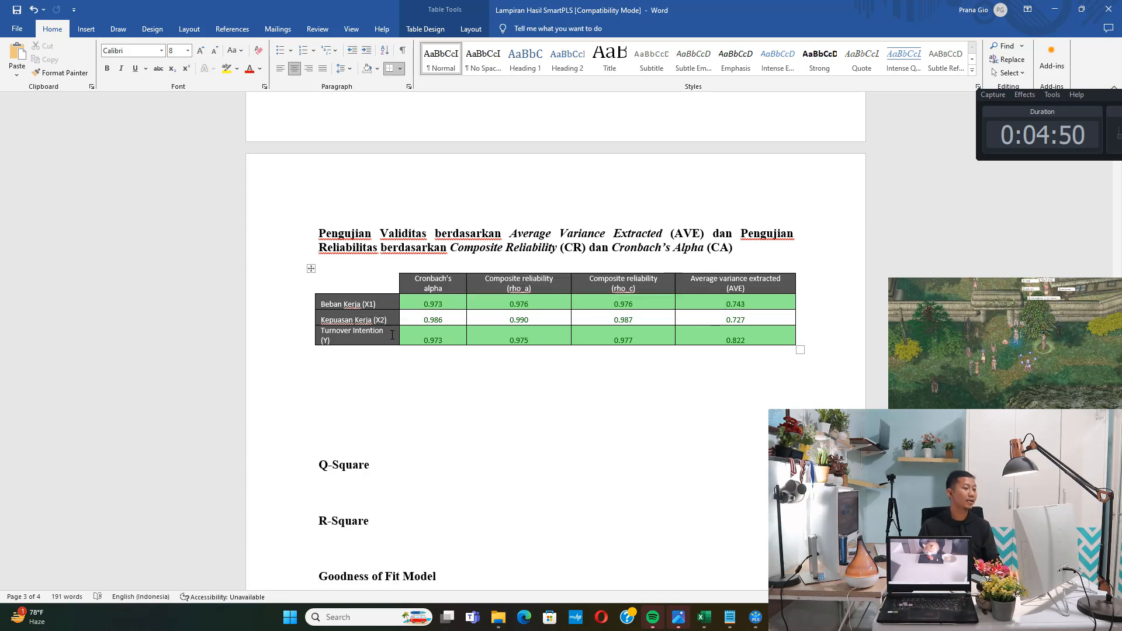
{"action": "left_click", "coordinate": [693, 334]}
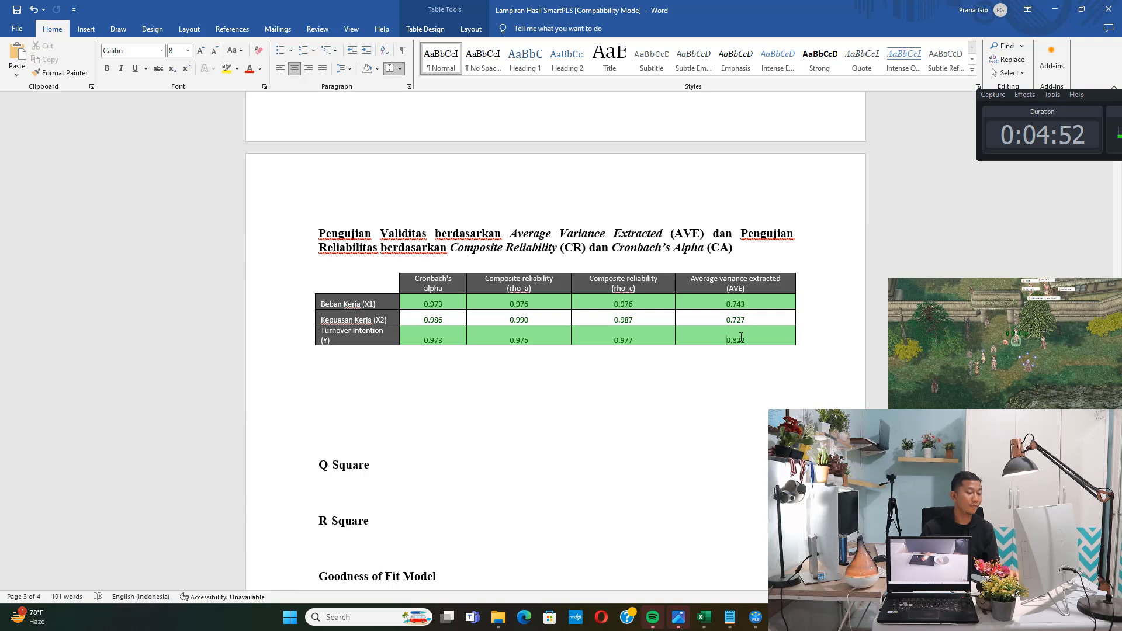
{"action": "double_click", "coordinate": [741, 337]}
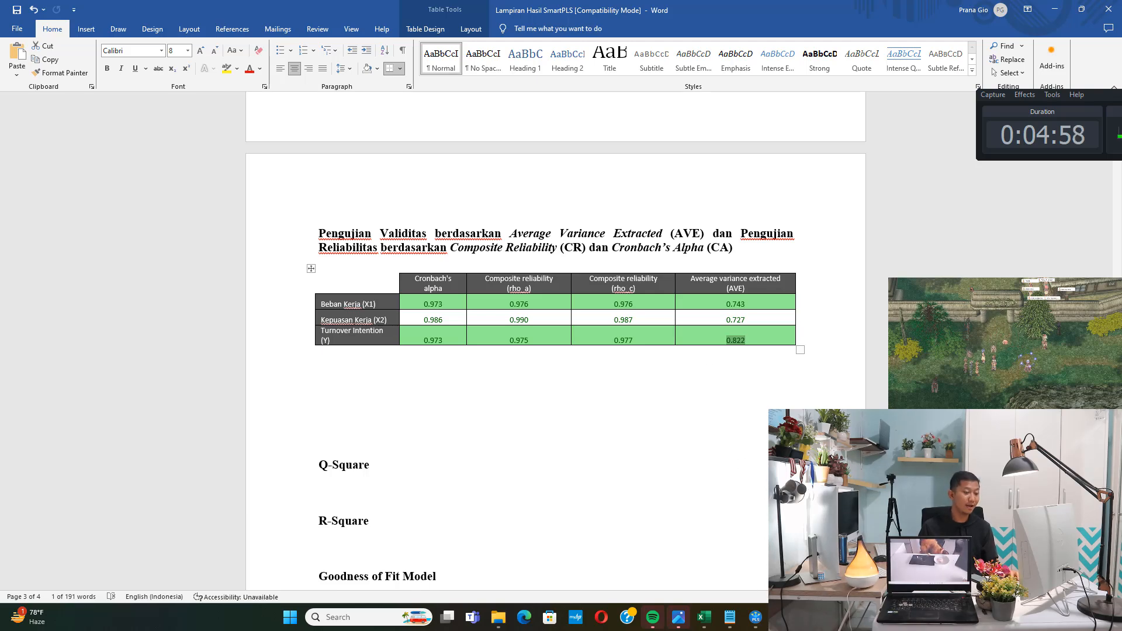
Switch to the HASIL OUTER MODEL workbook in Excel and copy the Average variance extracted (AVE) bar chart from the complete Charts sheet
{"action": "mouse_move", "coordinate": [703, 617]}
{"action": "left_click", "coordinate": [754, 546]}
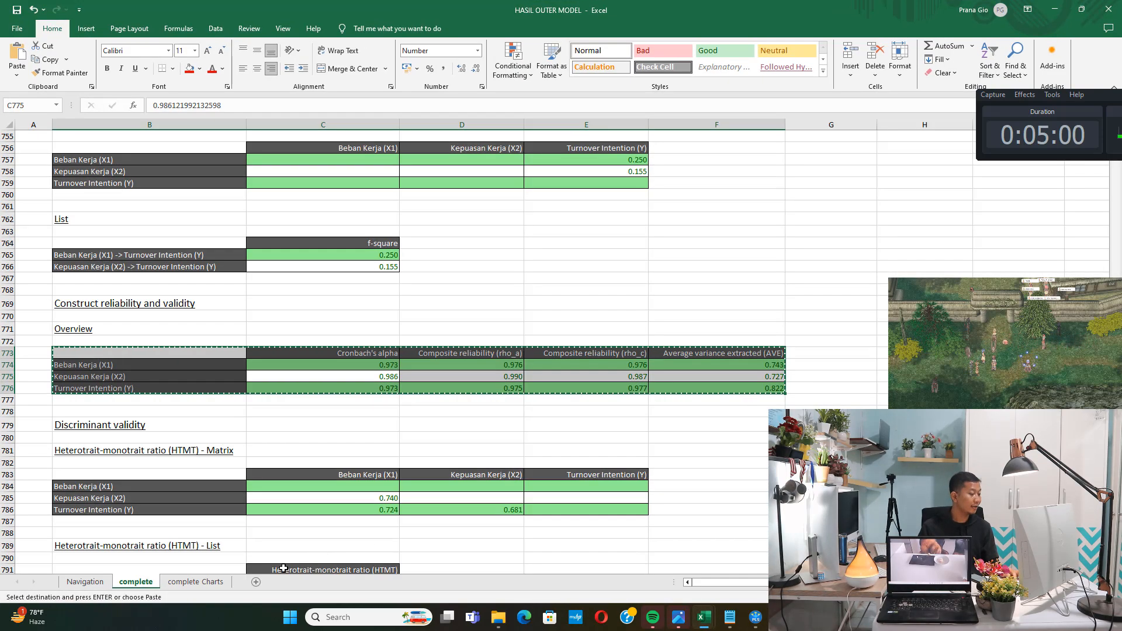
{"action": "left_click", "coordinate": [195, 582]}
{"action": "scroll", "coordinate": [295, 418], "scroll_direction": "down", "scroll_amount": 6}
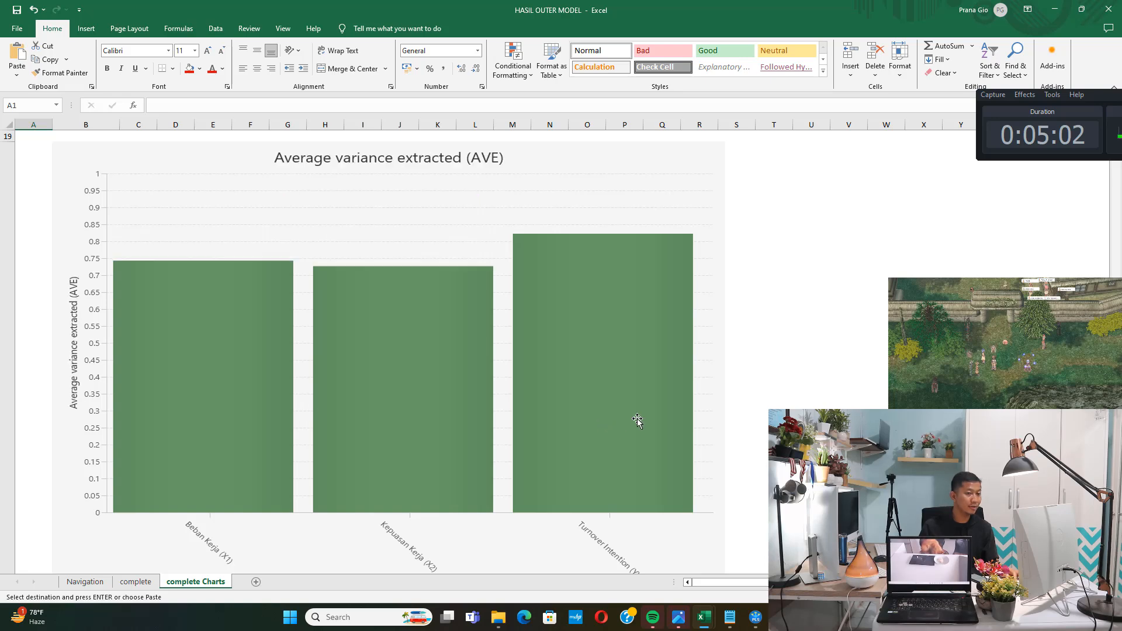
{"action": "left_click", "coordinate": [504, 376]}
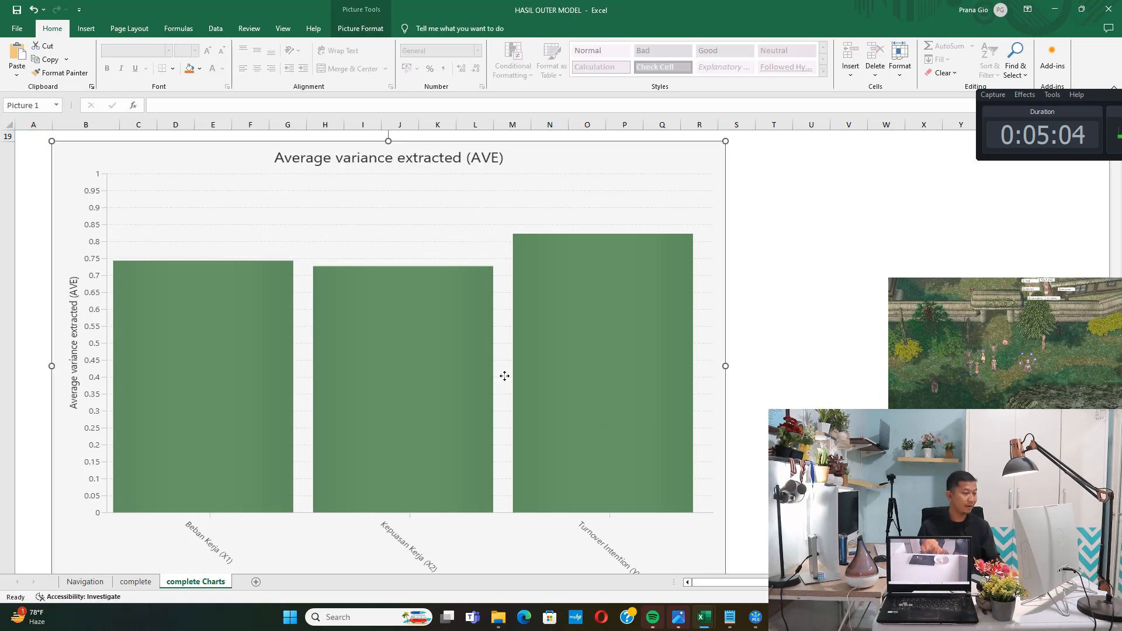
Return to Word, paste the AVE bar chart below the reliability table, and shrink it proportionally to about half its pasted width
{"action": "left_click", "coordinate": [1055, 9]}
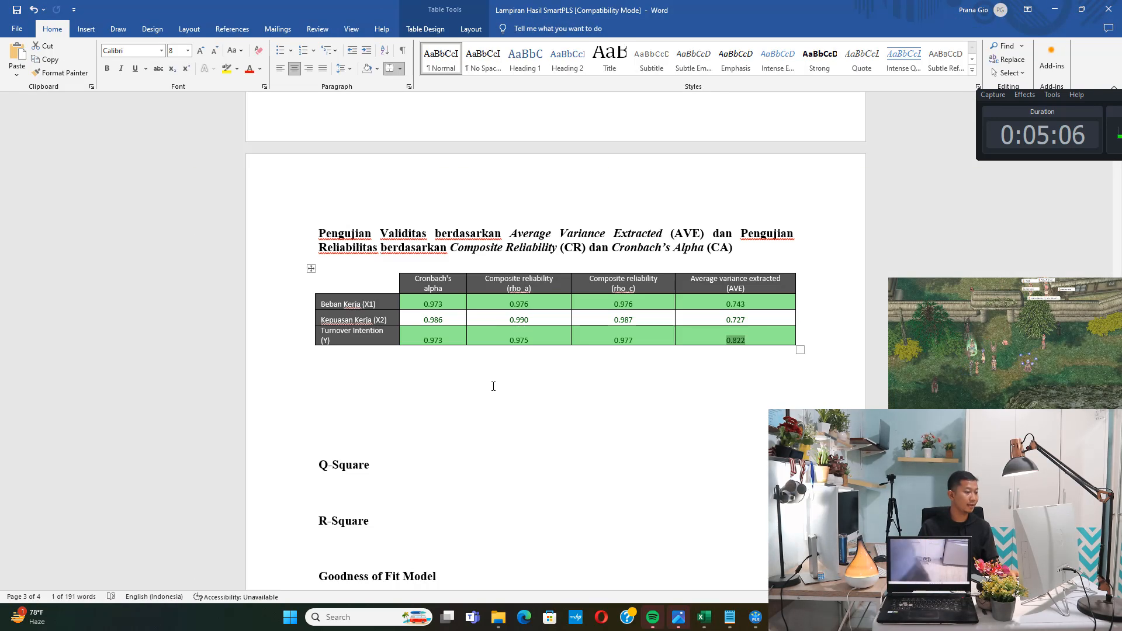
{"action": "left_click", "coordinate": [494, 385]}
{"action": "key", "text": "ctrl+v"}
{"action": "left_click", "coordinate": [562, 380]}
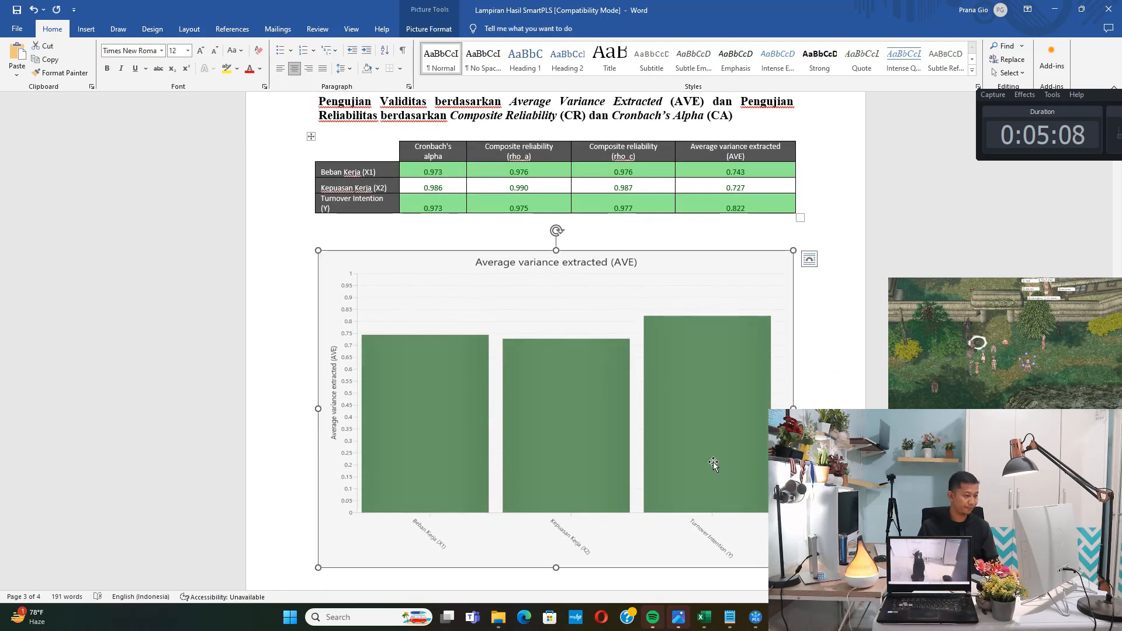
{"action": "left_click_drag", "start_coordinate": [794, 567], "coordinate": [561, 403]}
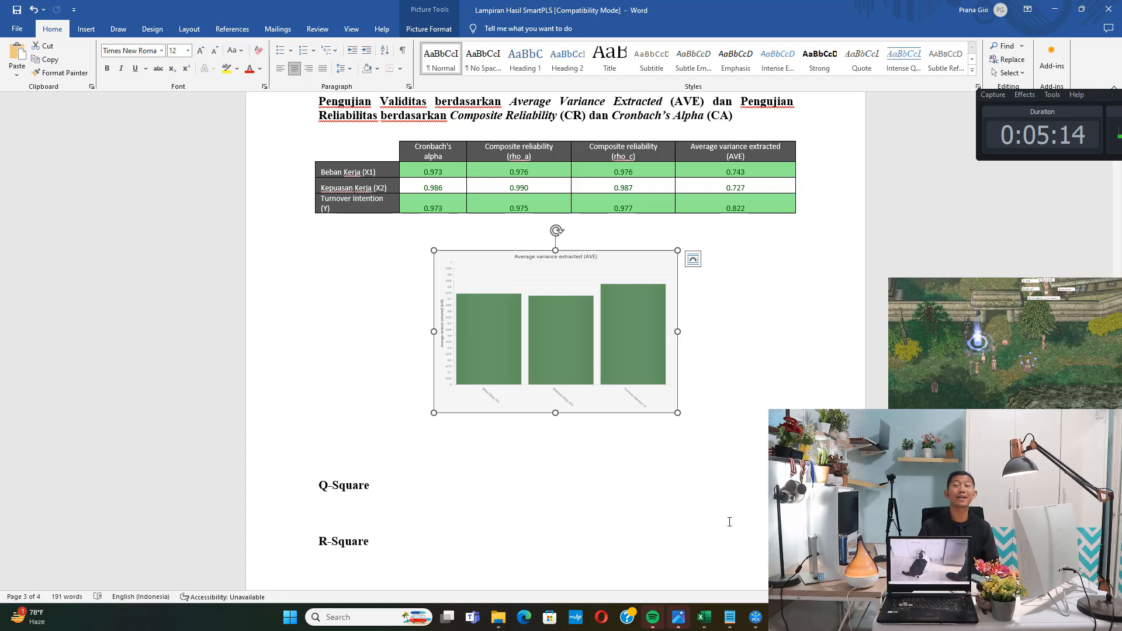
Switch to the HASIL OUTER MODEL workbook in Excel and copy the Composite reliability (rho_c) bar chart from the complete Charts sheet
{"action": "mouse_move", "coordinate": [704, 617]}
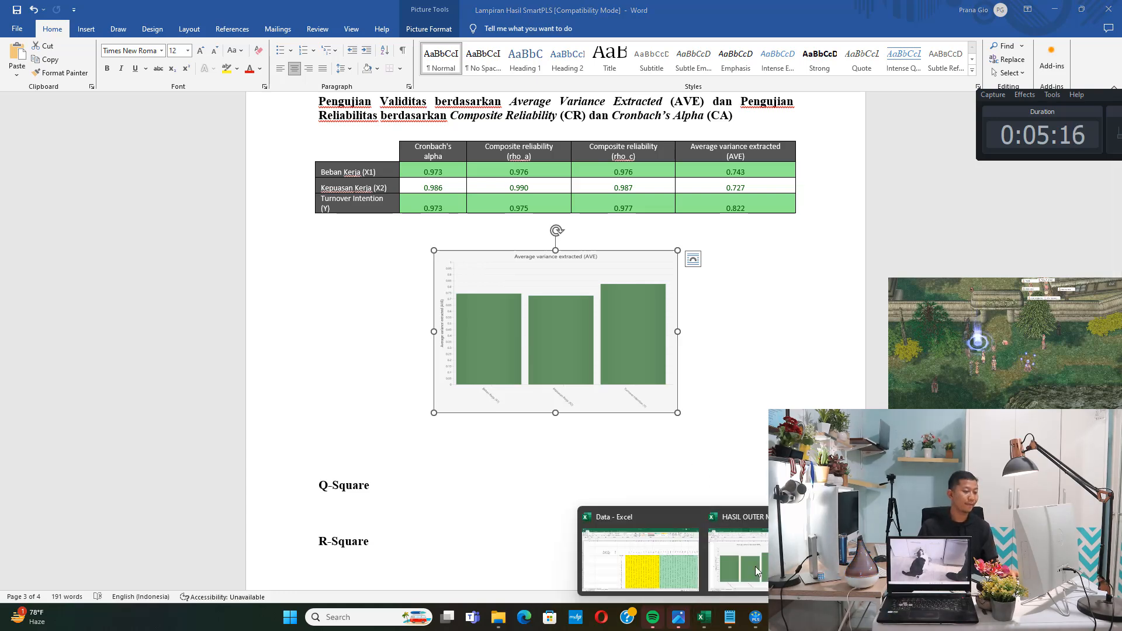
{"action": "left_click", "coordinate": [738, 555]}
{"action": "scroll", "coordinate": [766, 465], "scroll_direction": "down", "scroll_amount": 2}
{"action": "scroll", "coordinate": [388, 352], "scroll_direction": "up", "scroll_amount": 1}
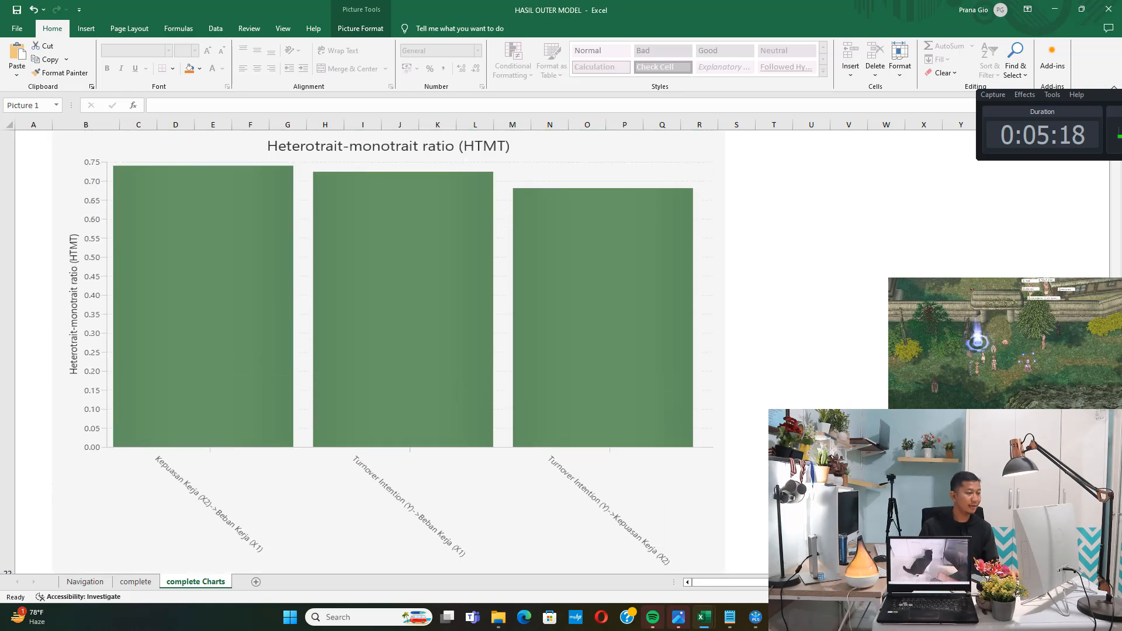
{"action": "scroll", "coordinate": [389, 352], "scroll_direction": "up", "scroll_amount": 5}
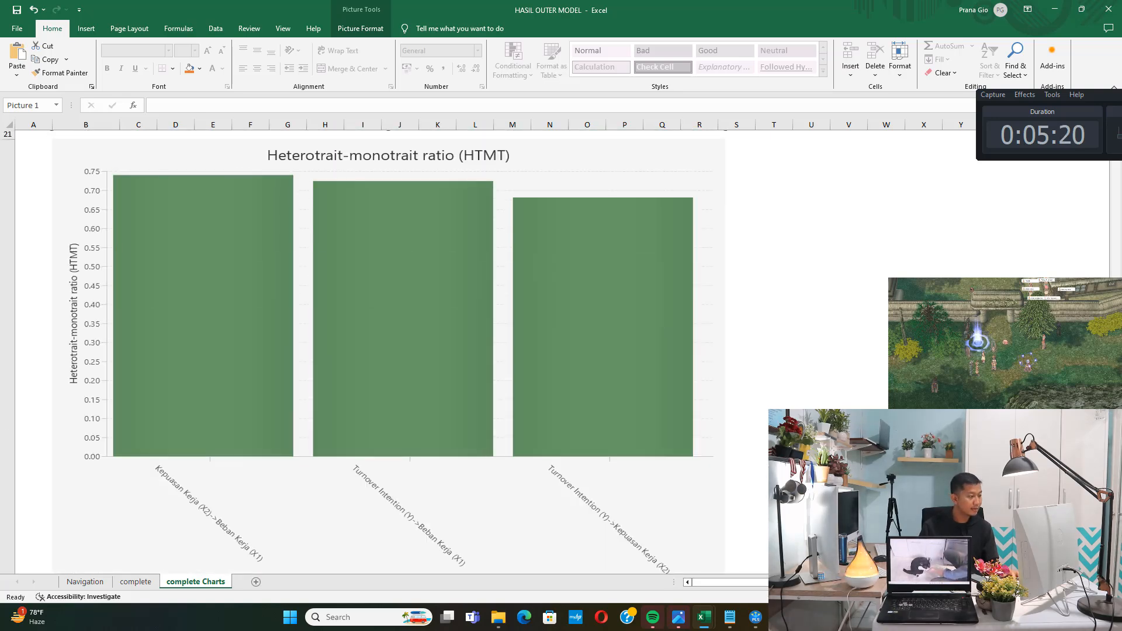
{"action": "scroll", "coordinate": [388, 352], "scroll_direction": "up", "scroll_amount": 1}
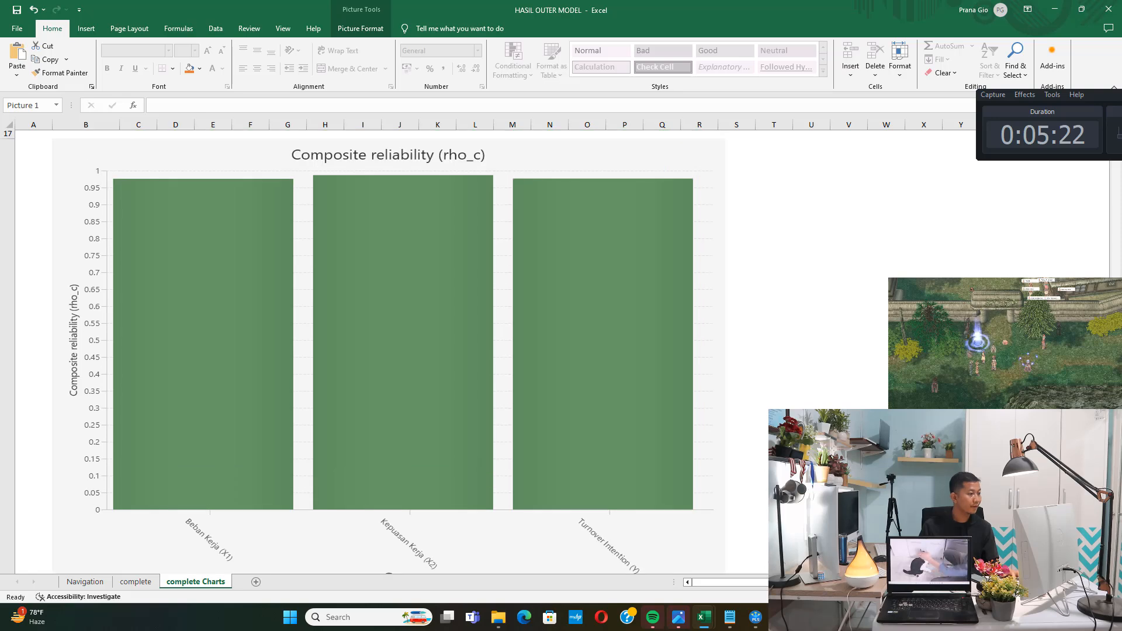
{"action": "right_click", "coordinate": [650, 312]}
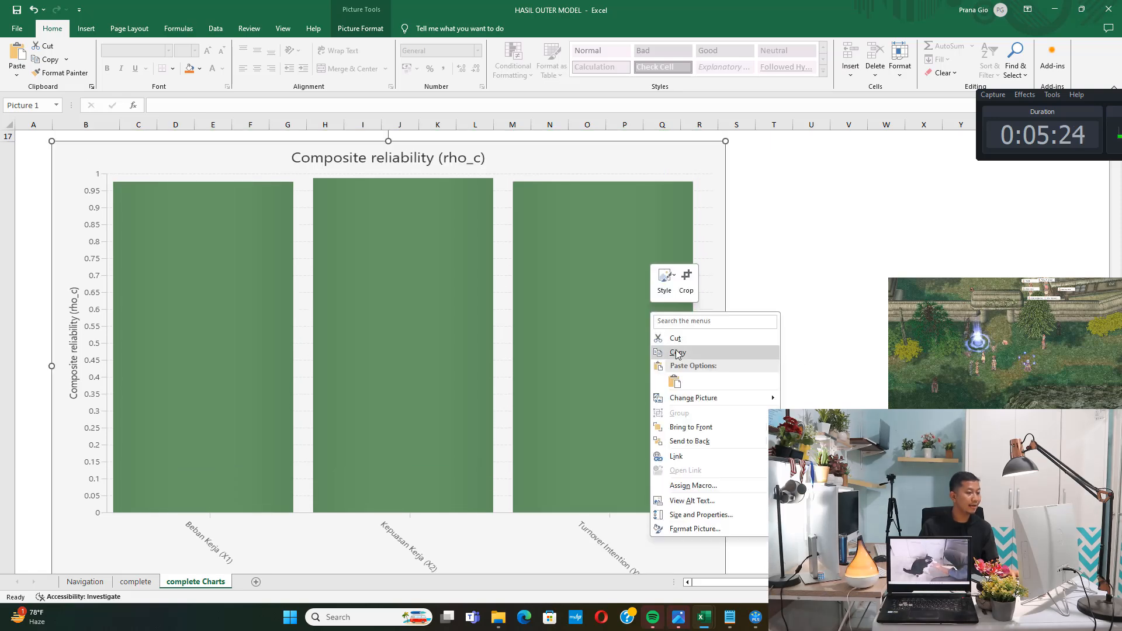
{"action": "left_click", "coordinate": [677, 353]}
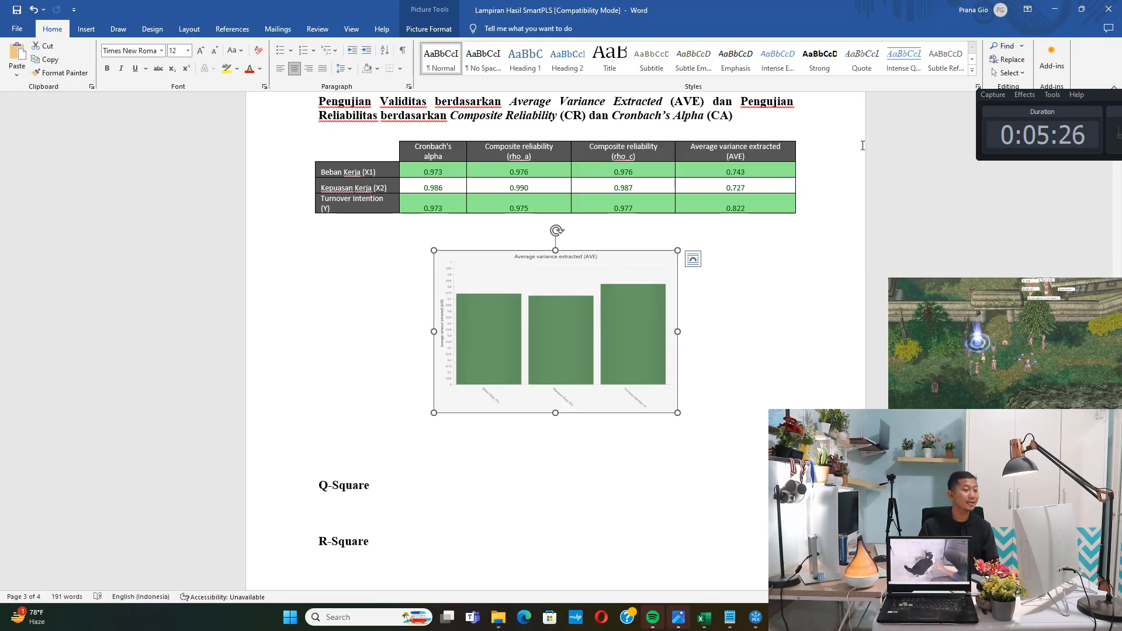
Return to Word, paste the Composite reliability (rho_c) chart below the AVE chart, and shrink it proportionally to about half its pasted width
{"action": "key", "text": "alt+Tab"}
{"action": "left_click", "coordinate": [701, 332]}
{"action": "key", "text": "Return"}
{"action": "key", "text": "ctrl+v"}
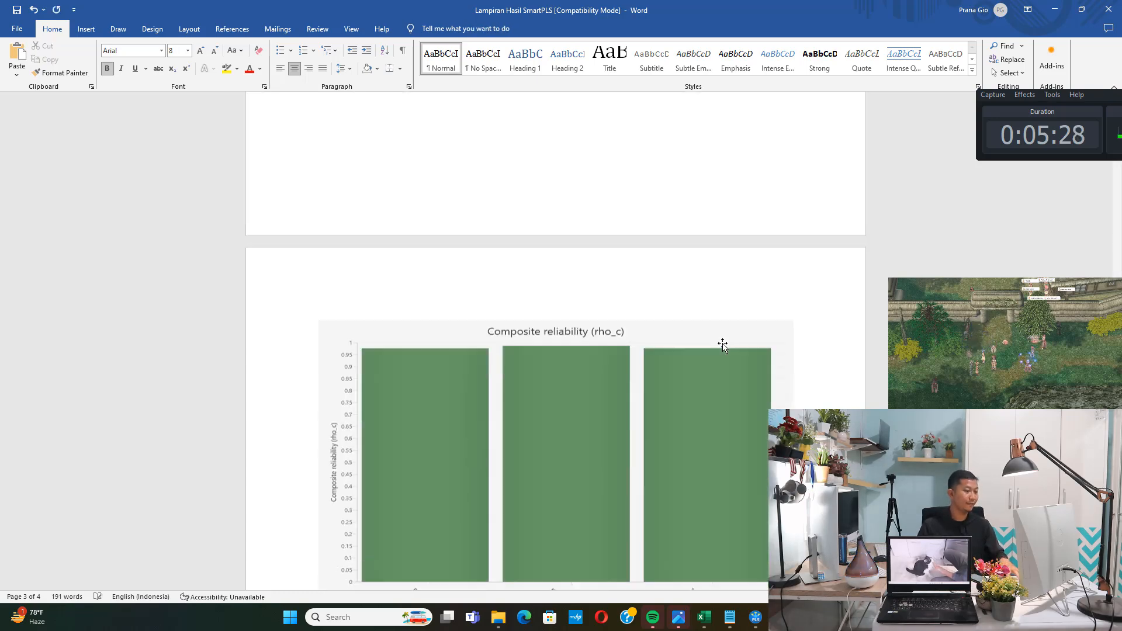
{"action": "left_click_drag", "start_coordinate": [793, 568], "coordinate": [572, 383]}
Examine the Composite reliability (rho_c) values of the three variables in the table and compare them with the pasted chart
{"action": "scroll", "coordinate": [577, 382], "scroll_direction": "up", "scroll_amount": 8}
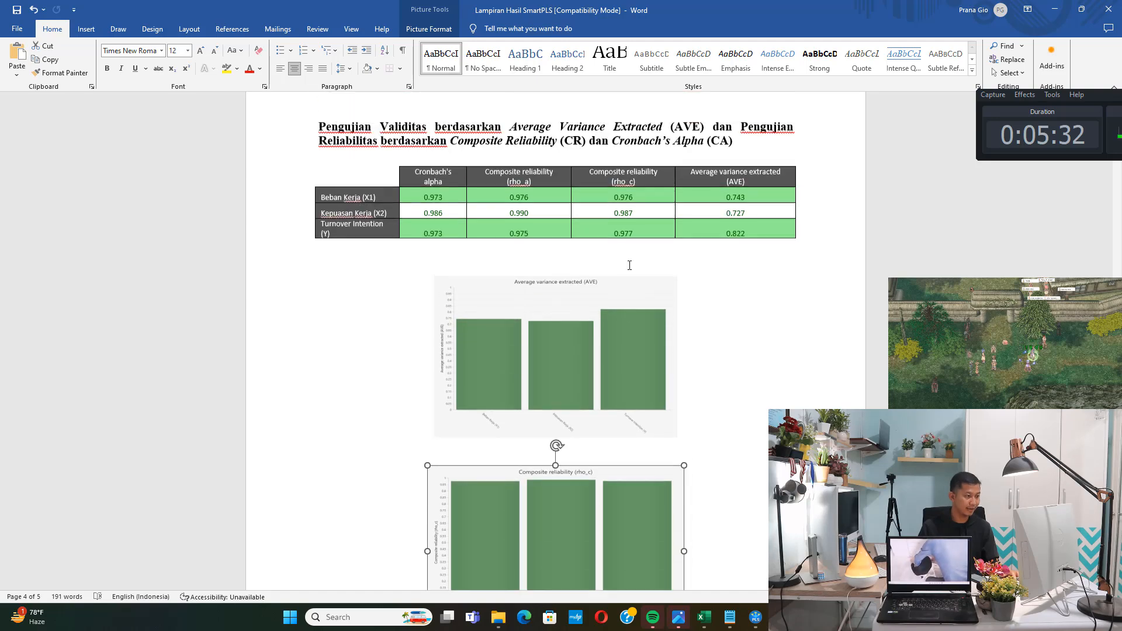
{"action": "left_click_drag", "start_coordinate": [632, 193], "coordinate": [624, 246]}
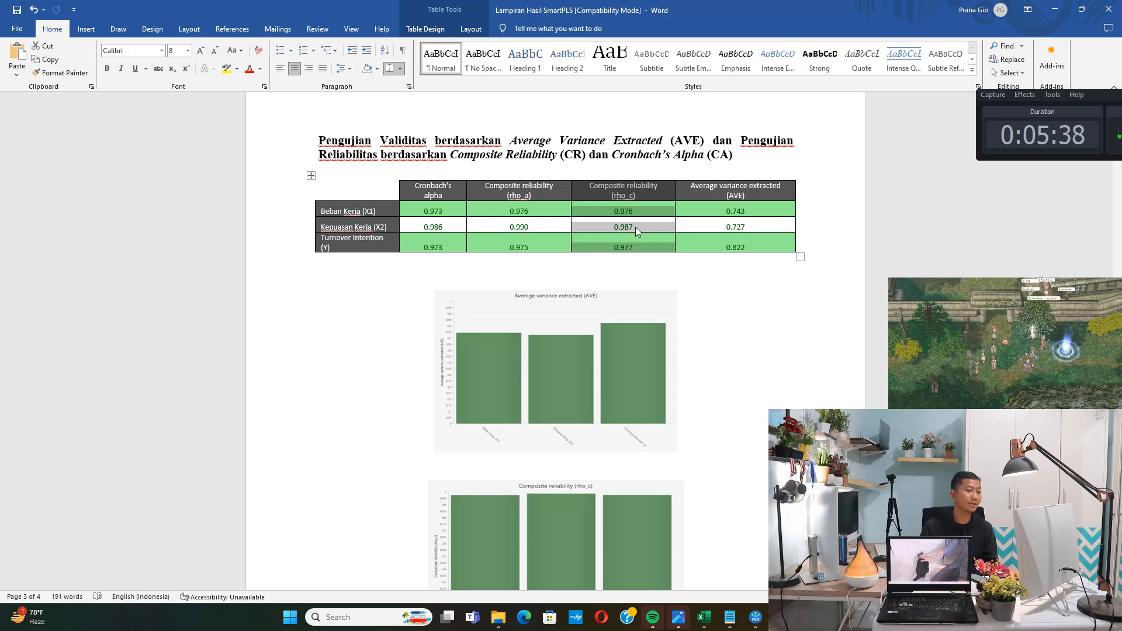
{"action": "left_click", "coordinate": [615, 216]}
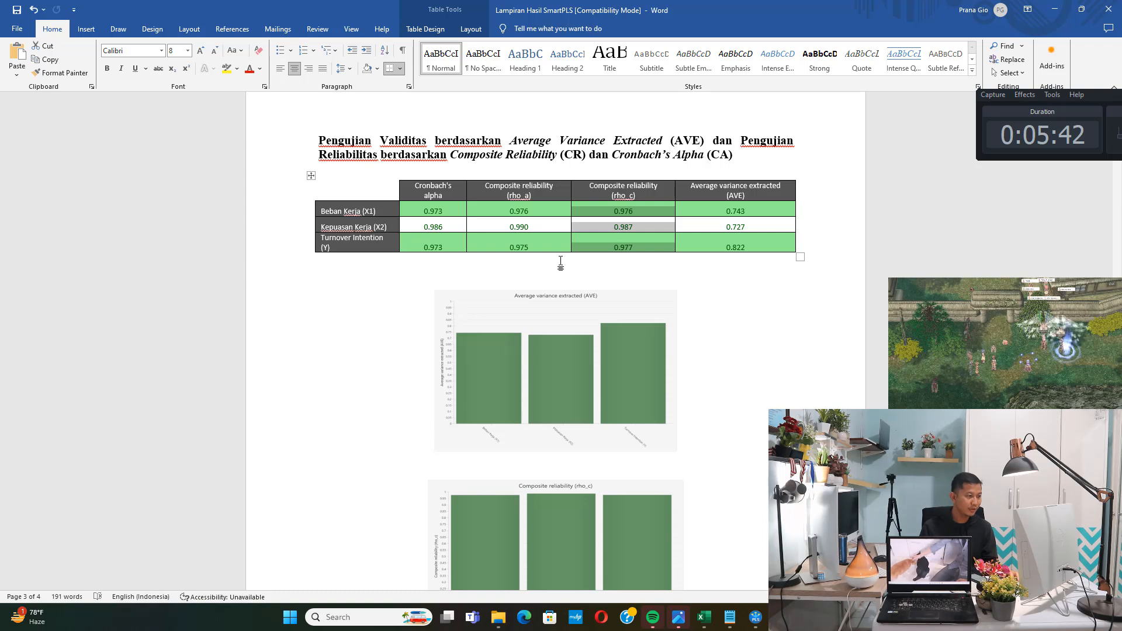
{"action": "scroll", "coordinate": [559, 268], "scroll_direction": "down", "scroll_amount": 3}
{"action": "left_click", "coordinate": [550, 350]}
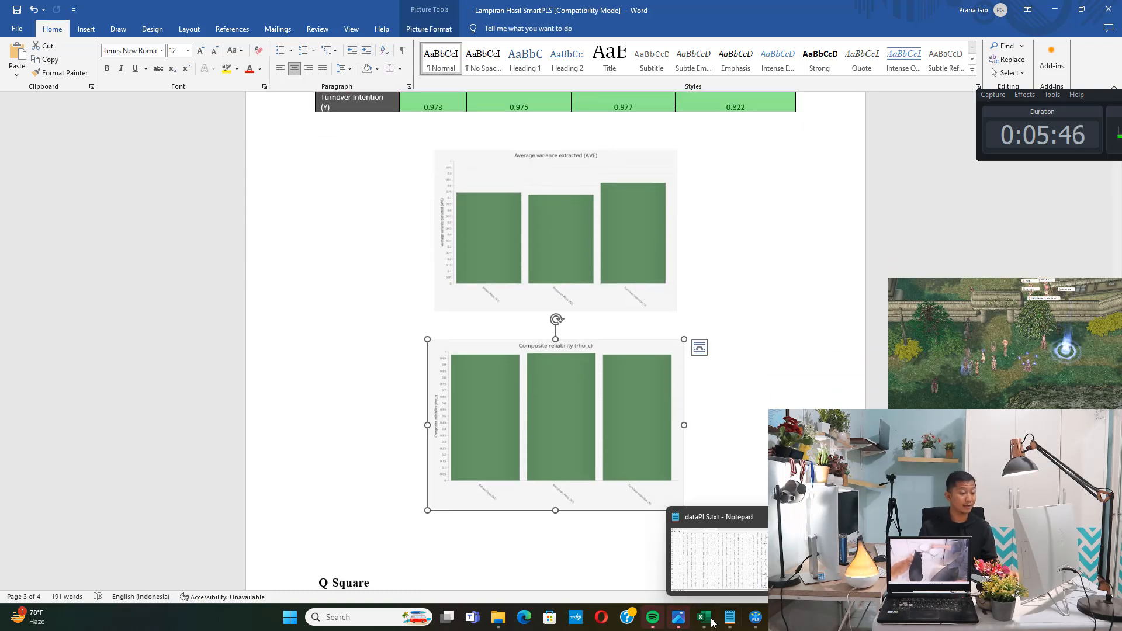
Switch to the HASIL OUTER MODEL workbook in Excel and copy the Cronbach's alpha bar chart from the complete Charts sheet
{"action": "mouse_move", "coordinate": [707, 617]}
{"action": "left_click", "coordinate": [737, 560]}
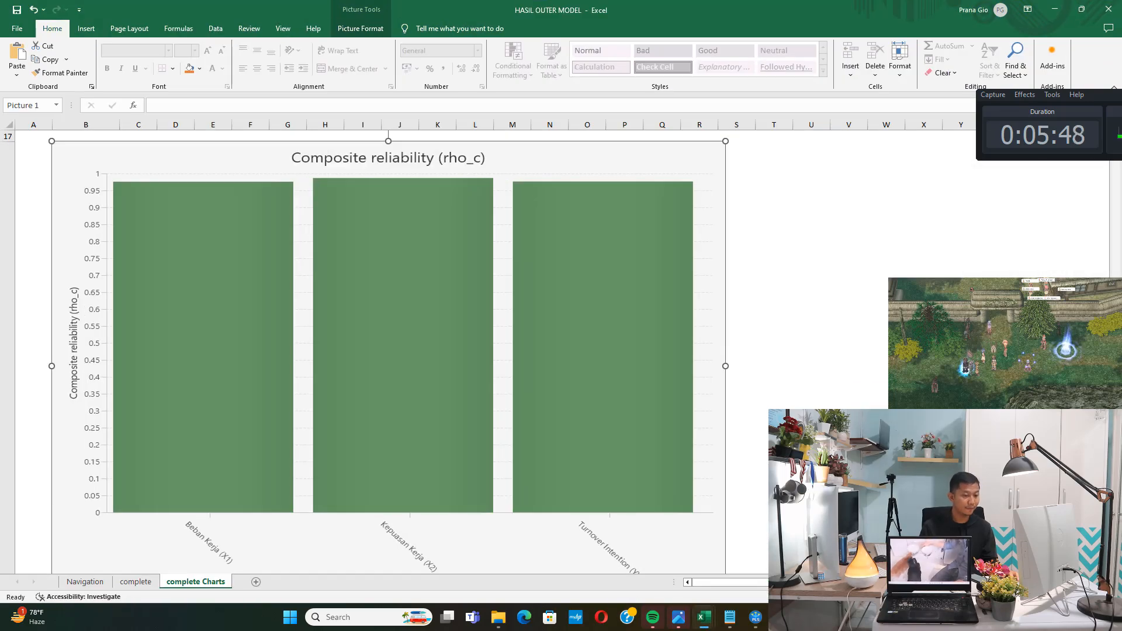
{"action": "scroll", "coordinate": [388, 350], "scroll_direction": "up", "scroll_amount": 12}
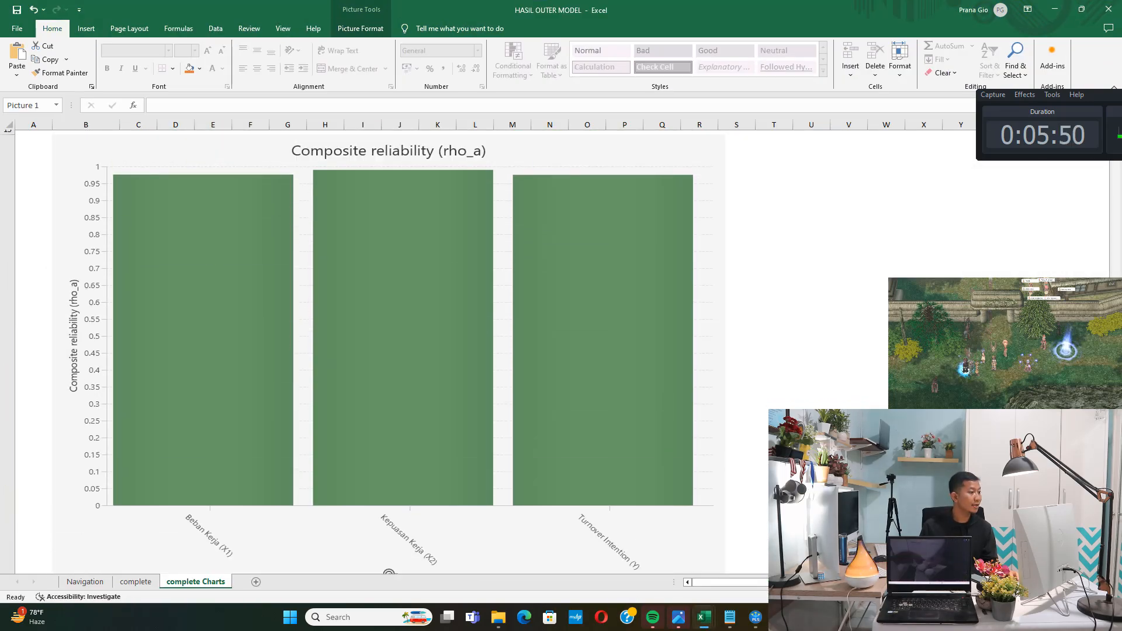
{"action": "scroll", "coordinate": [389, 350], "scroll_direction": "up", "scroll_amount": 12}
{"action": "right_click", "coordinate": [496, 252]}
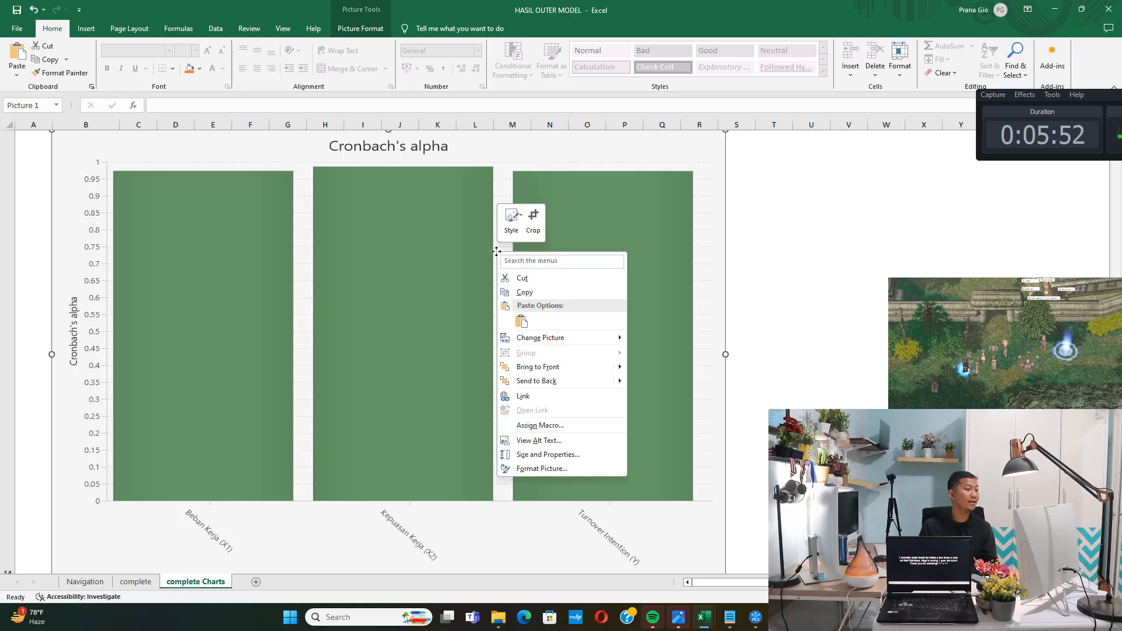
{"action": "left_click", "coordinate": [538, 293]}
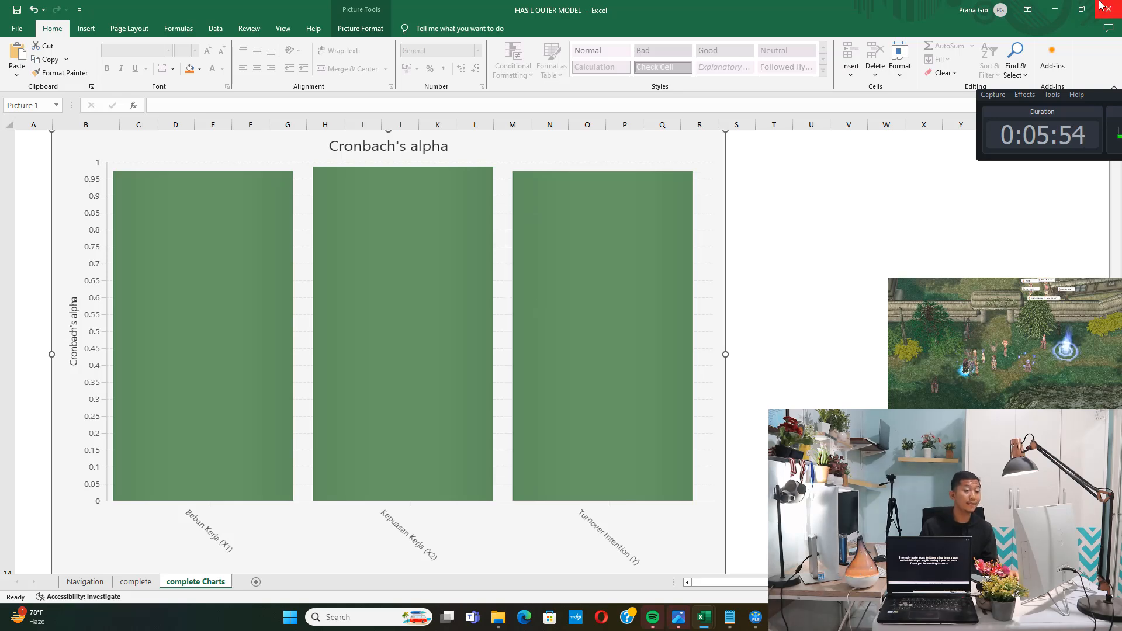
Return to Word and paste the Cronbach's alpha chart on a new line below the Composite reliability (rho_c) chart
{"action": "left_click", "coordinate": [1100, 6]}
{"action": "scroll", "coordinate": [643, 339], "scroll_direction": "down", "scroll_amount": 2}
{"action": "left_click", "coordinate": [730, 321]}
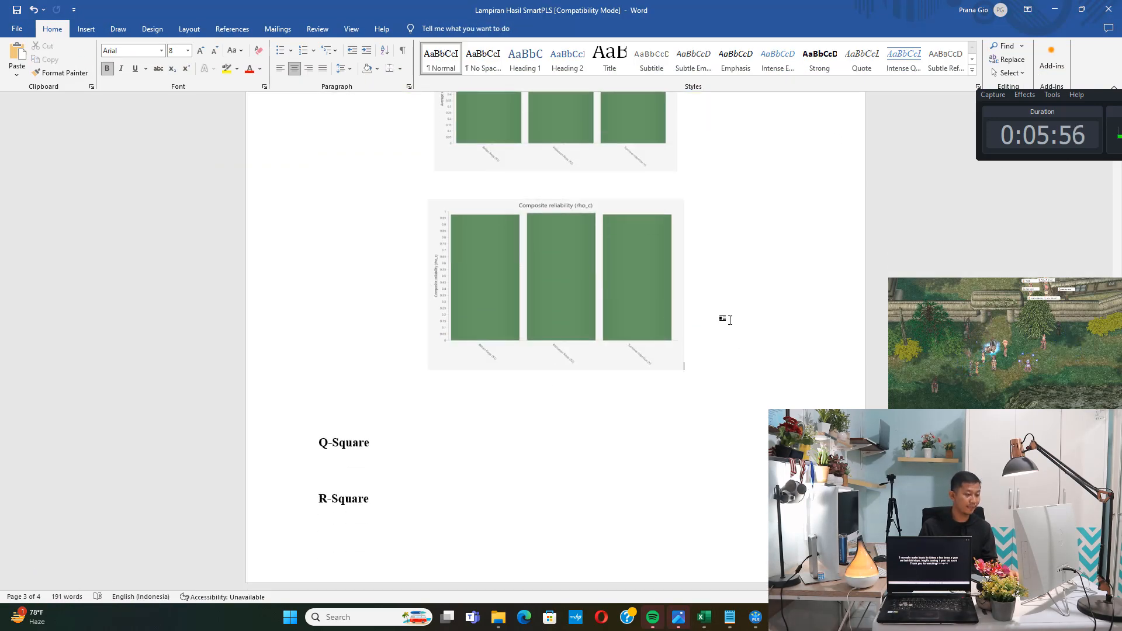
{"action": "key", "text": "Return"}
{"action": "key", "text": "Return"}
{"action": "key", "text": "ctrl+v"}
Examine the Cronbach's alpha values of Beban Kerja (X1), Kepuasan Kerja (X2) and Turnover Intention (Y) in the reliability table
{"action": "scroll", "coordinate": [529, 308], "scroll_direction": "up", "scroll_amount": 5}
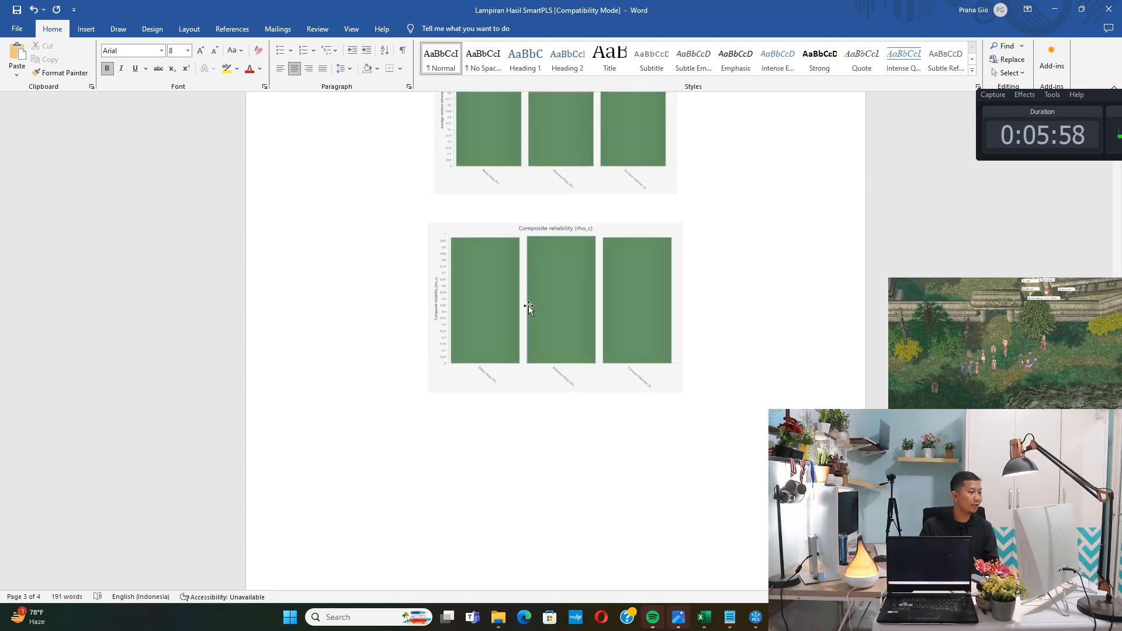
{"action": "scroll", "coordinate": [529, 308], "scroll_direction": "up", "scroll_amount": 4}
{"action": "left_click_drag", "start_coordinate": [450, 177], "coordinate": [435, 217]}
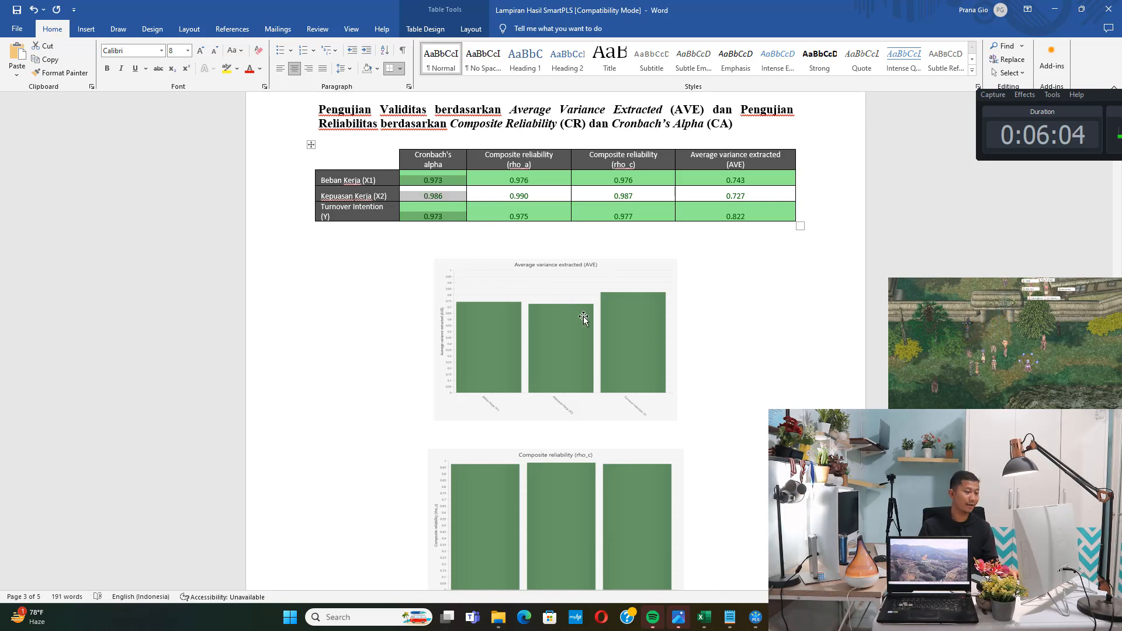
{"action": "scroll", "coordinate": [583, 318], "scroll_direction": "down", "scroll_amount": 10}
Shrink the Cronbach's alpha chart proportionally to about half its pasted width
{"action": "left_click", "coordinate": [718, 349]}
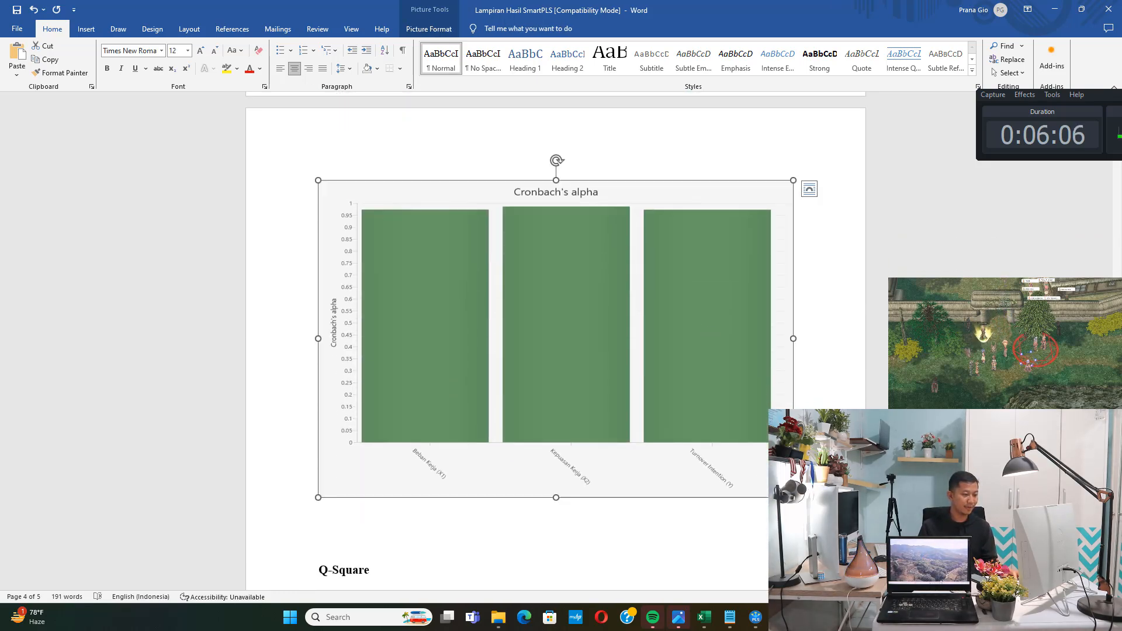
{"action": "left_click_drag", "start_coordinate": [794, 497], "coordinate": [560, 331]}
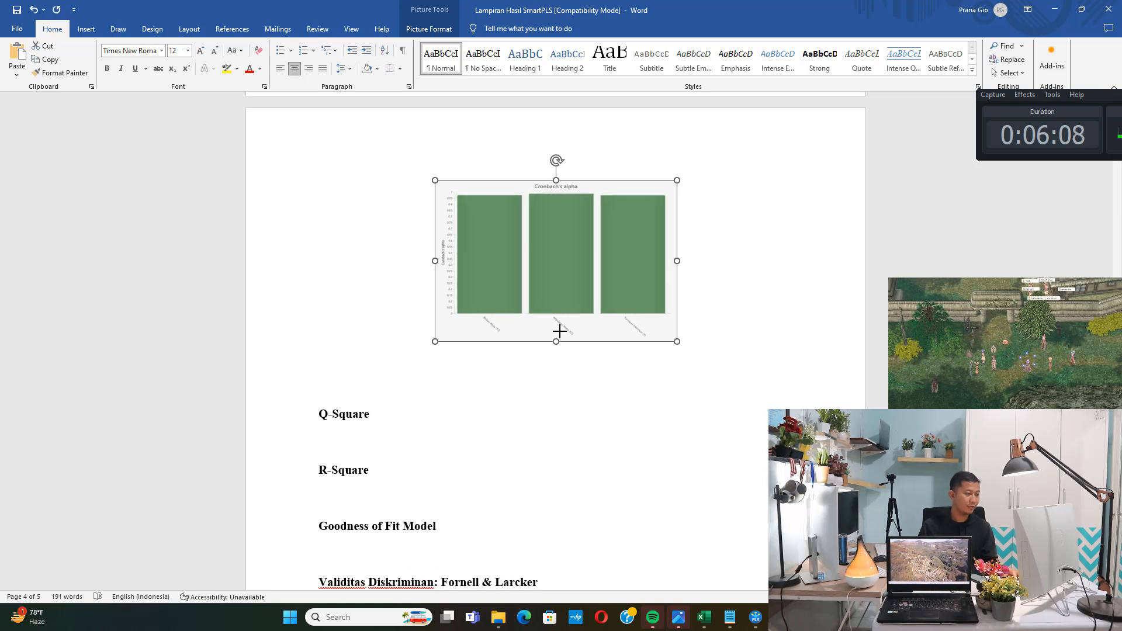
{"action": "scroll", "coordinate": [563, 371], "scroll_direction": "down", "scroll_amount": 4}
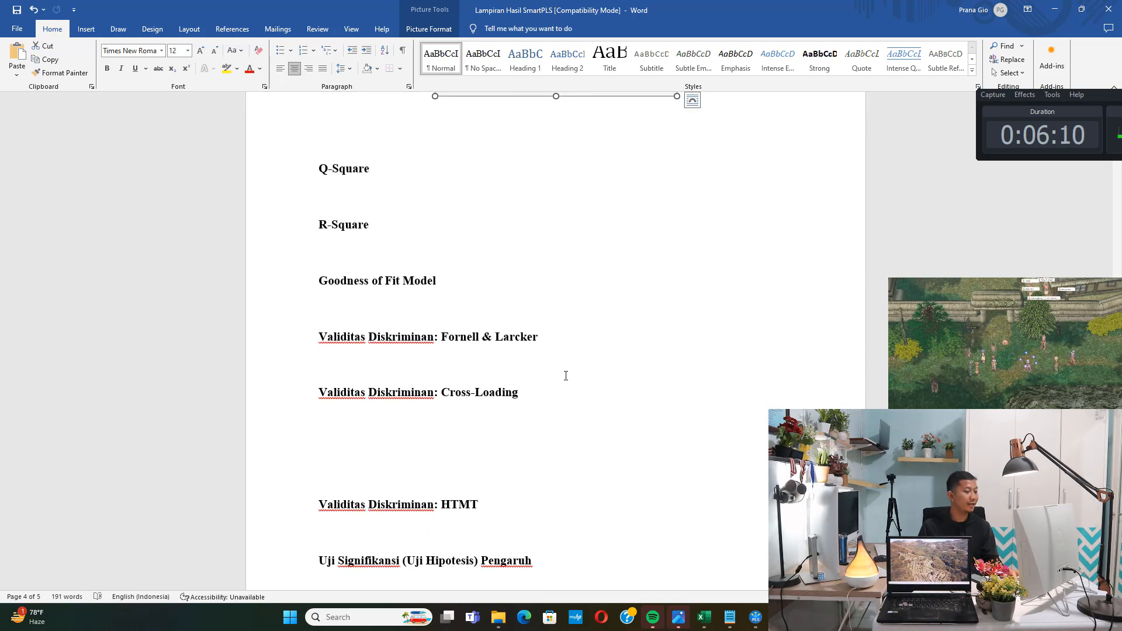
Switch to the HASIL OUTER MODEL workbook in Excel, go to the Discriminant validity results, and copy the Heterotrait-monotrait ratio (HTMT) matrix
{"action": "left_click_drag", "start_coordinate": [542, 341], "coordinate": [318, 343]}
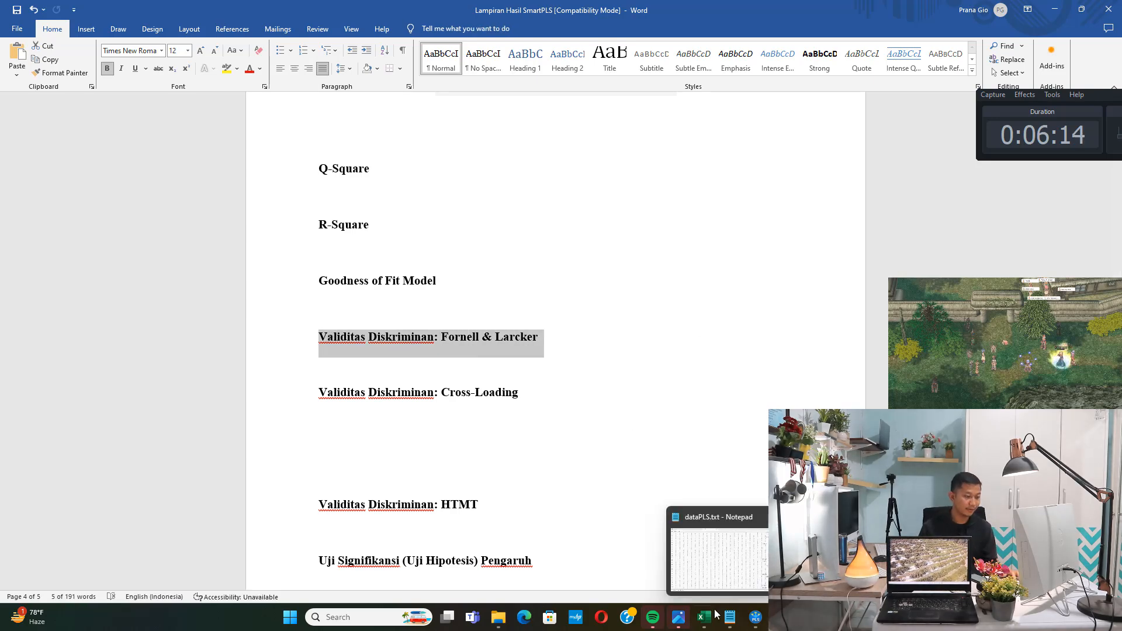
{"action": "left_click", "coordinate": [759, 573]}
{"action": "left_click", "coordinate": [90, 582]}
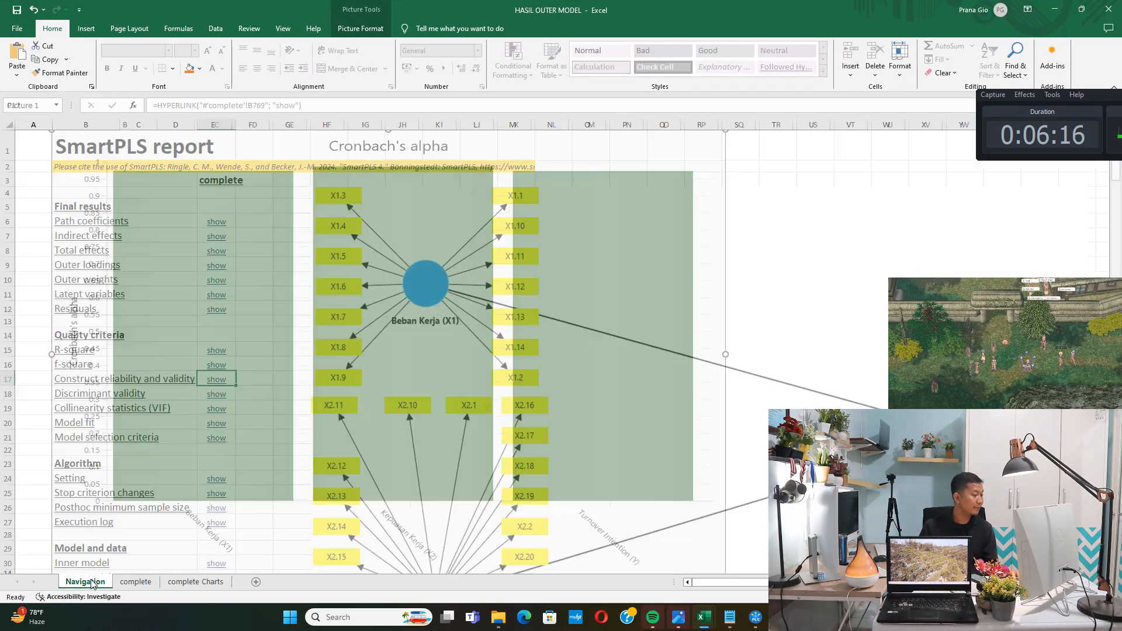
{"action": "left_click", "coordinate": [220, 397]}
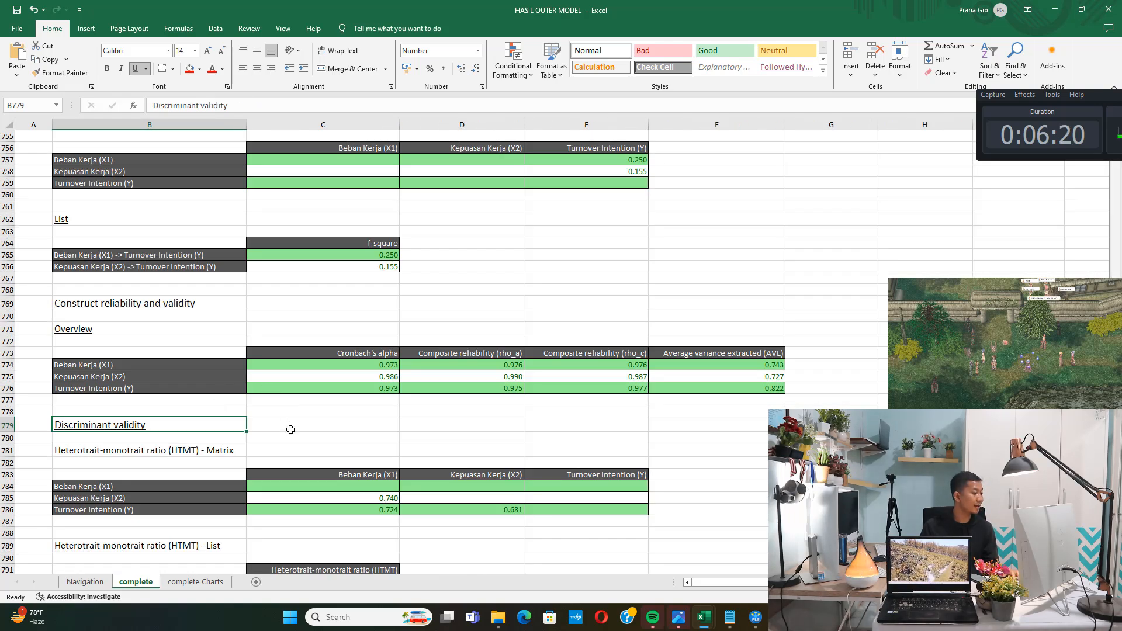
{"action": "left_click", "coordinate": [338, 488]}
{"action": "key", "text": "ctrl+a"}
{"action": "key", "text": "ctrl+c"}
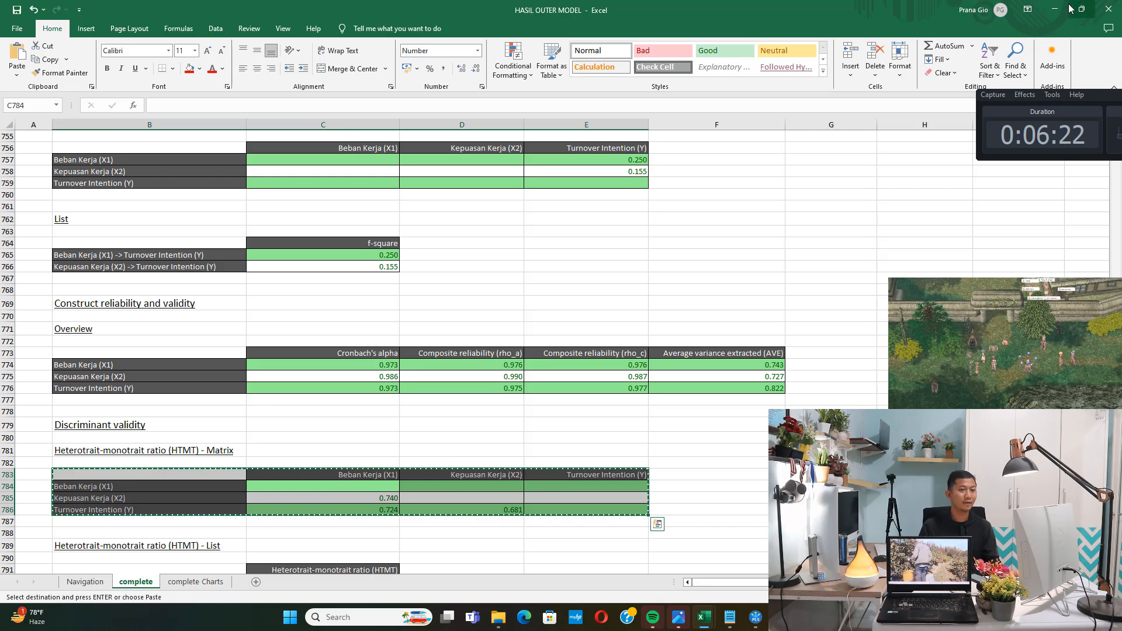
Return to Word, paste the HTMT matrix under the Validitas Diskriminan: HTMT heading, and autofit the table to the page width
{"action": "left_click", "coordinate": [1057, 9]}
{"action": "scroll", "coordinate": [353, 411], "scroll_direction": "down", "scroll_amount": 4}
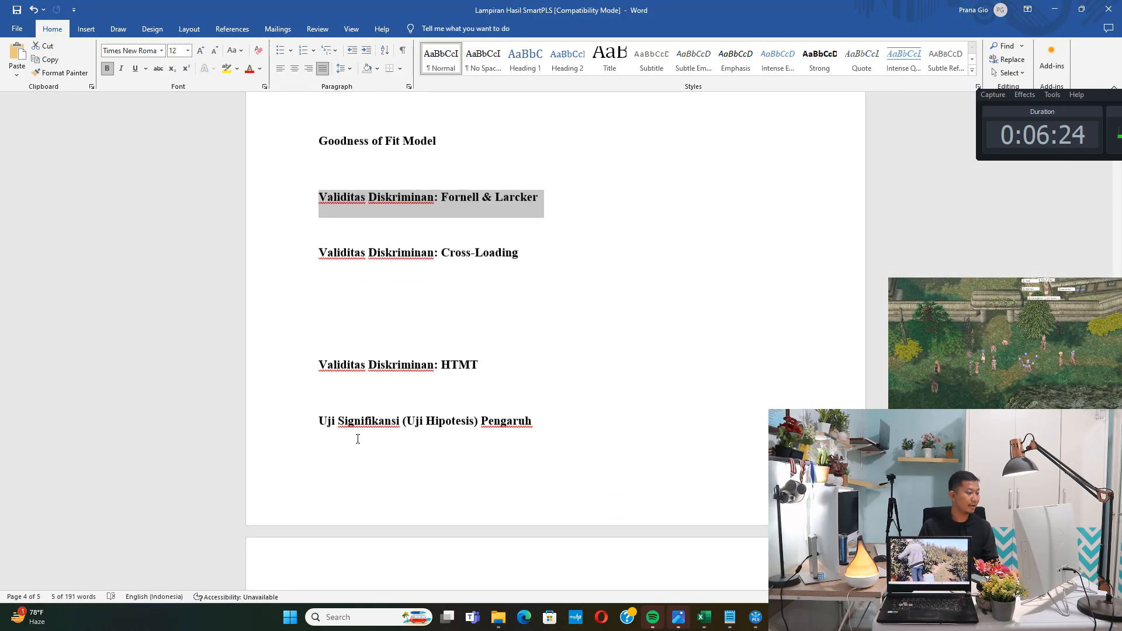
{"action": "left_click", "coordinate": [366, 392]}
{"action": "key", "text": "ctrl+v"}
{"action": "scroll", "coordinate": [319, 363], "scroll_direction": "down", "scroll_amount": 1}
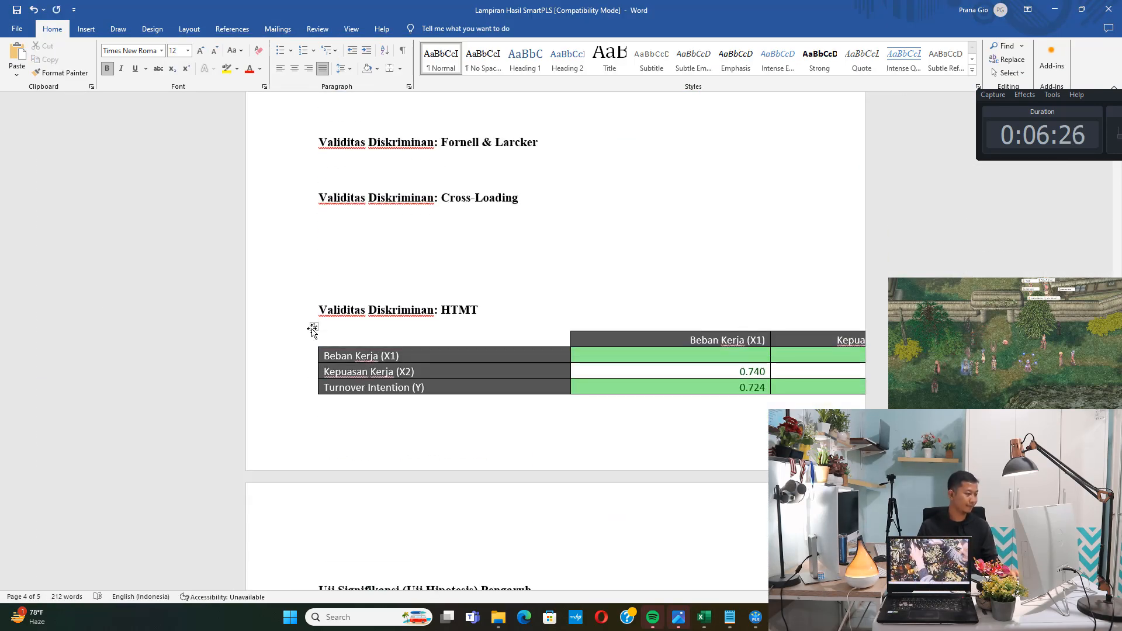
{"action": "right_click", "coordinate": [314, 327]}
{"action": "mouse_move", "coordinate": [409, 486]}
{"action": "left_click", "coordinate": [472, 502]}
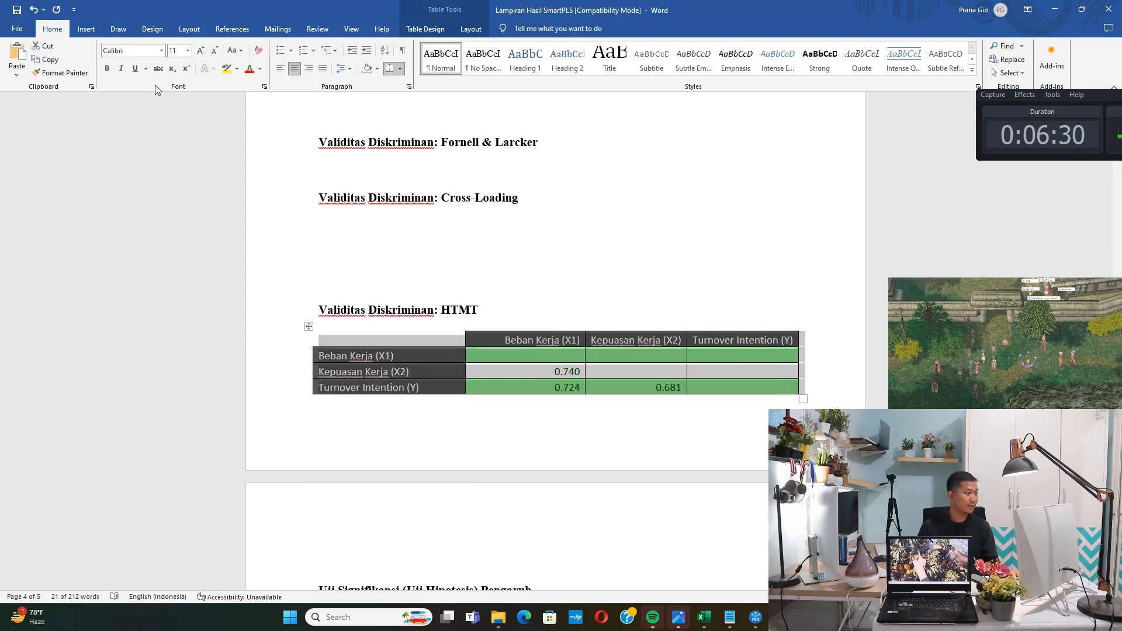
Set the HTMT table's font size to 8 and center the text in its cells
{"action": "left_click", "coordinate": [173, 52]}
{"action": "type", "text": "8"}
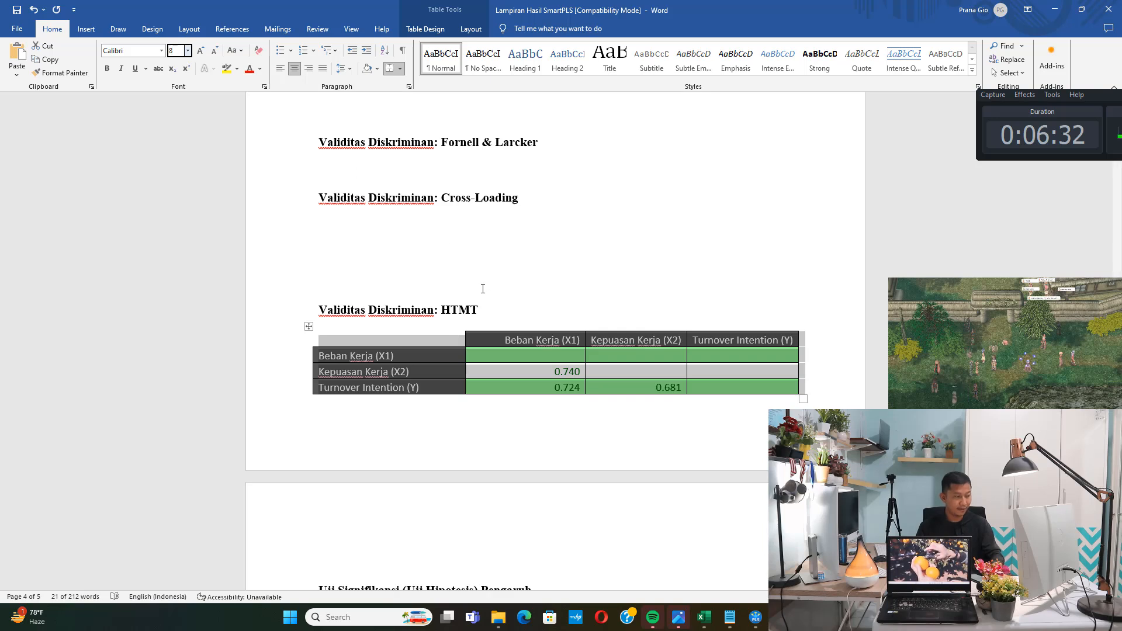
{"action": "key", "text": "Return"}
{"action": "left_click", "coordinate": [430, 341]}
{"action": "left_click_drag", "start_coordinate": [613, 354], "coordinate": [706, 378]}
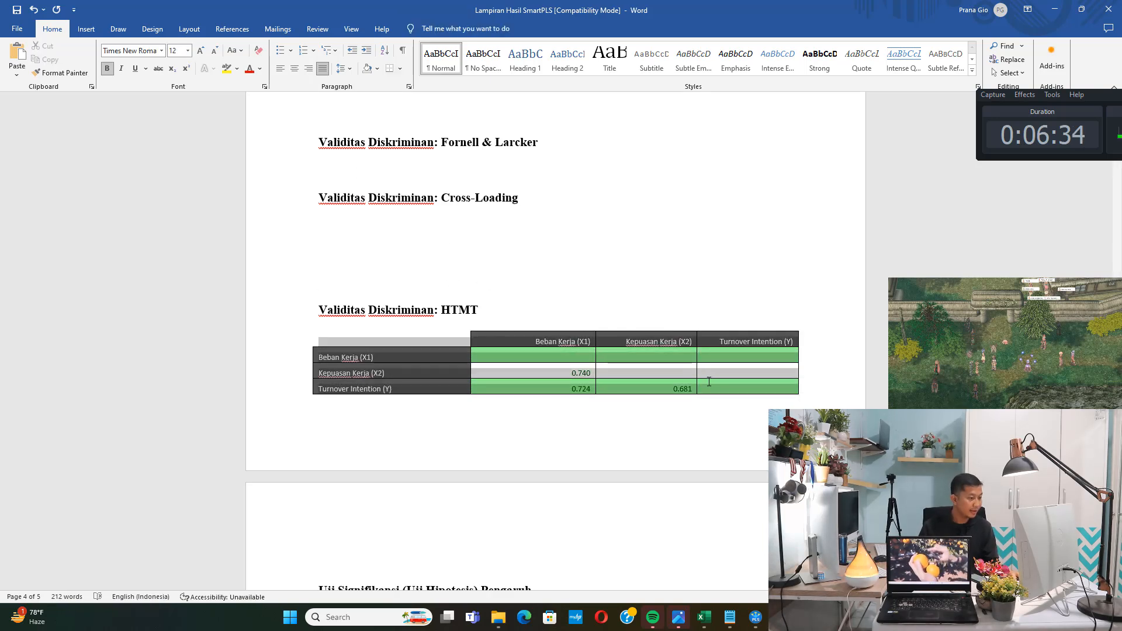
{"action": "left_click", "coordinate": [294, 68]}
{"action": "left_click", "coordinate": [465, 271]}
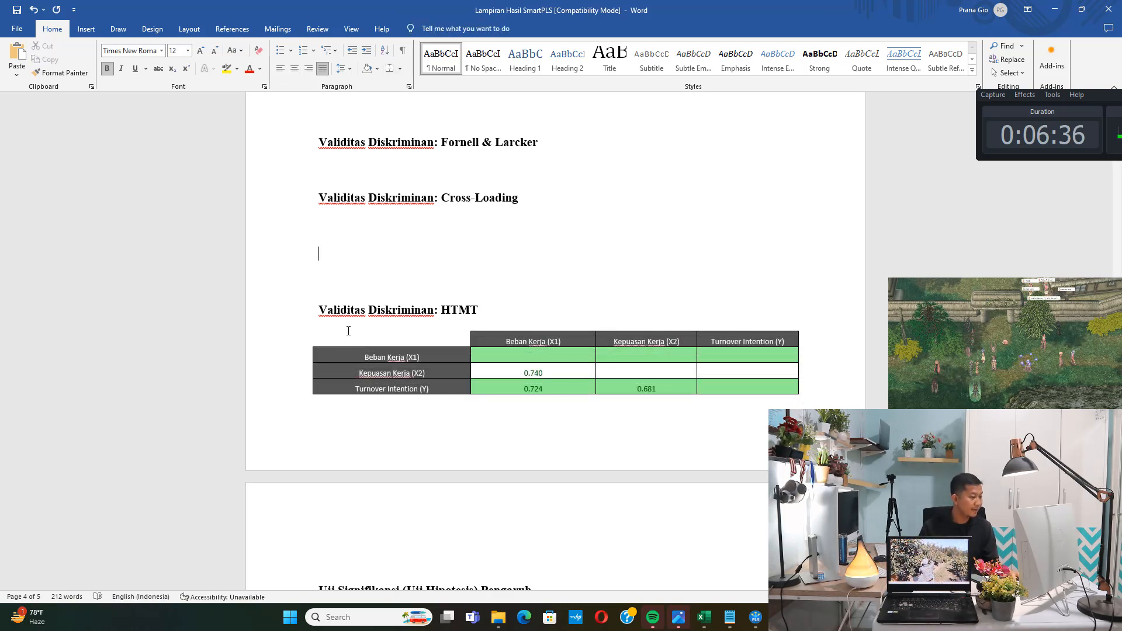
Insert blank lines above the Validitas Diskriminan: HTMT heading to move it and its table onto the next page
{"action": "left_click", "coordinate": [312, 327]}
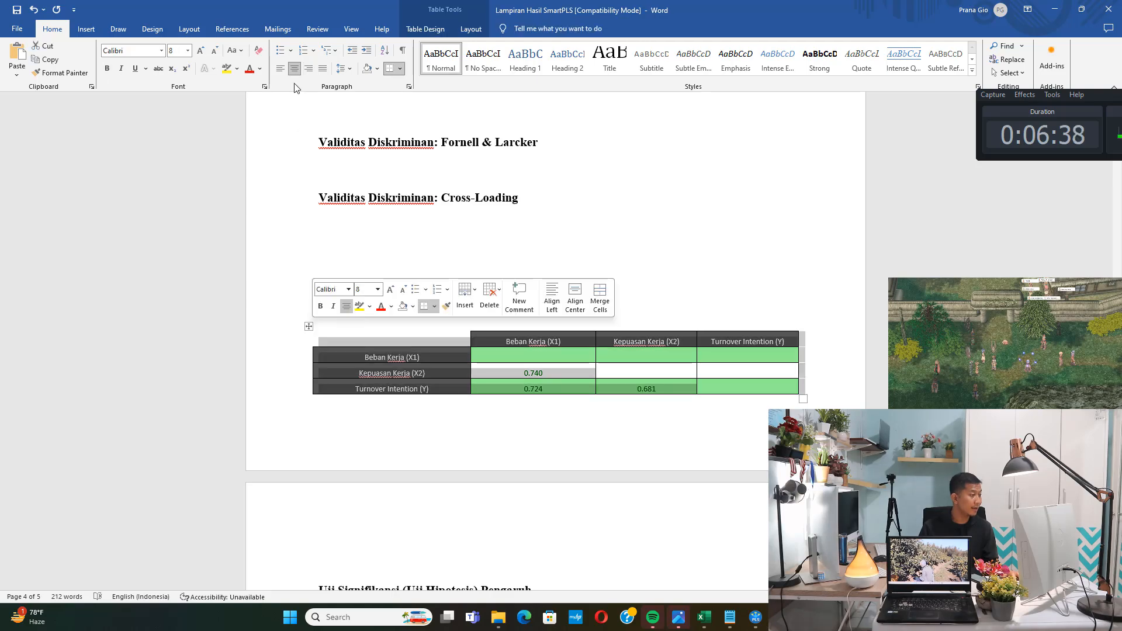
{"action": "left_click", "coordinate": [422, 269]}
{"action": "scroll", "coordinate": [425, 273], "scroll_direction": "down", "scroll_amount": 2}
{"action": "key", "text": "Return"}
{"action": "key", "text": "Return"}
{"action": "key", "text": "Return"}
{"action": "scroll", "coordinate": [491, 336], "scroll_direction": "down", "scroll_amount": 4}
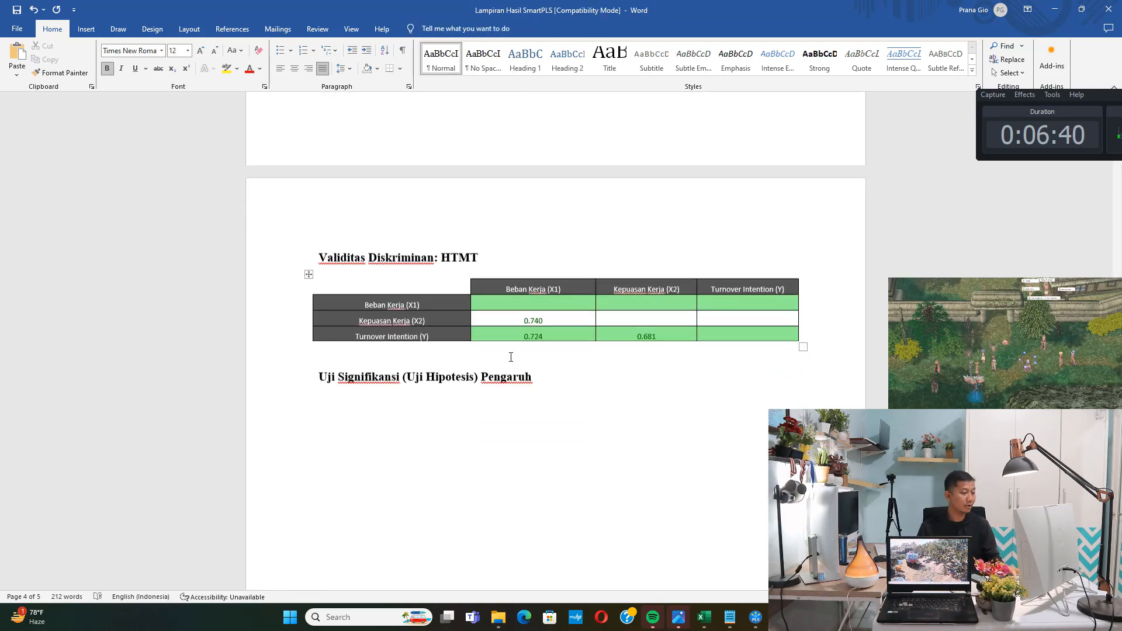
Delete the entire Beban Kerja (X1) row from the table under the Validitas Diskriminan: HTMT heading
{"action": "triple_click", "coordinate": [445, 298]}
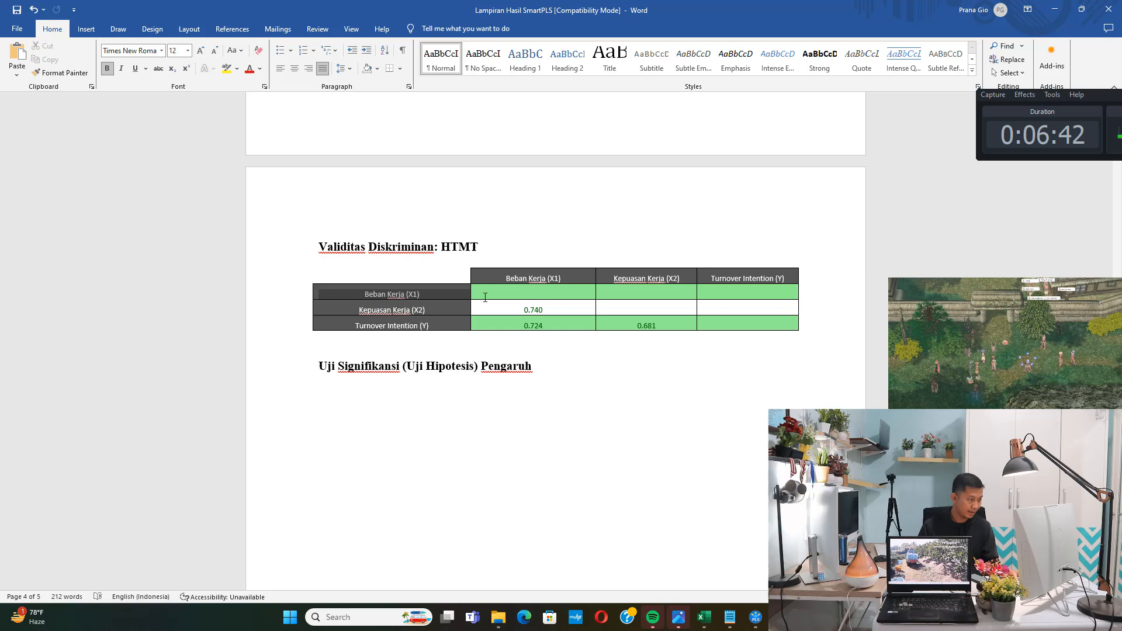
{"action": "right_click", "coordinate": [426, 292]}
{"action": "left_click", "coordinate": [492, 392]}
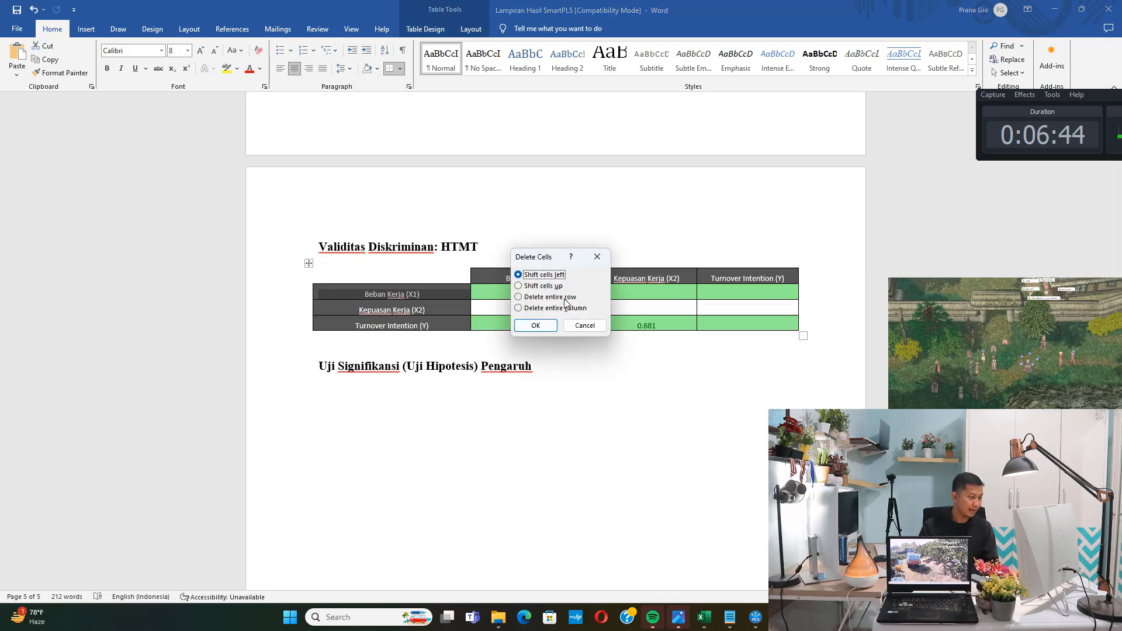
{"action": "left_click", "coordinate": [519, 296]}
{"action": "left_click", "coordinate": [543, 325]}
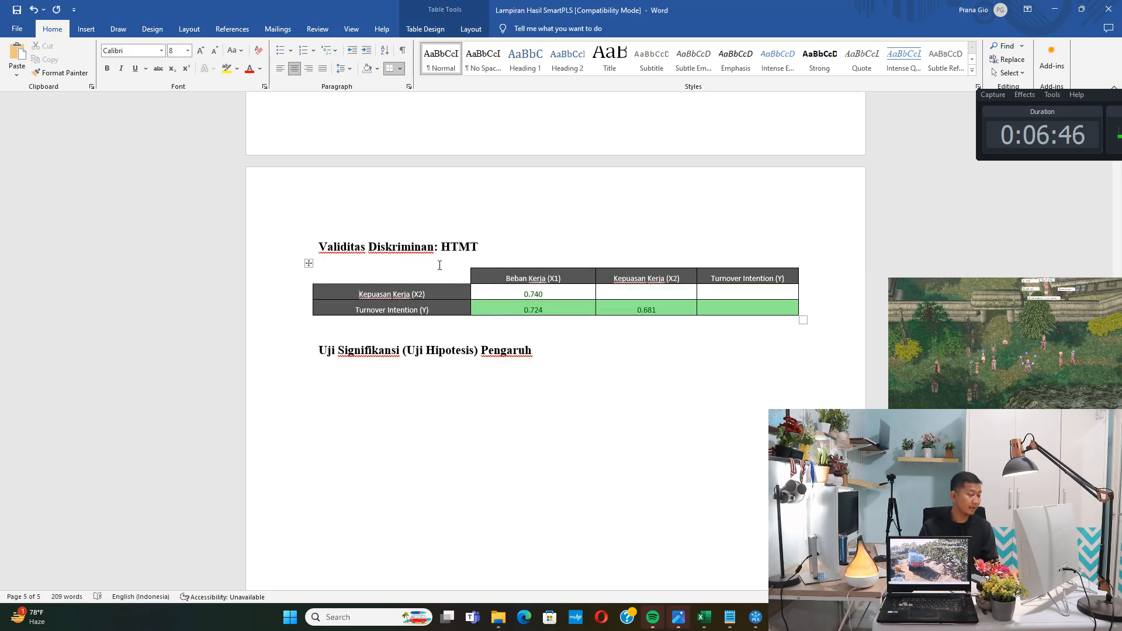
Delete the empty Turnover Intention (Y) column from the HTMT table
{"action": "left_click_drag", "start_coordinate": [732, 297], "coordinate": [731, 308]}
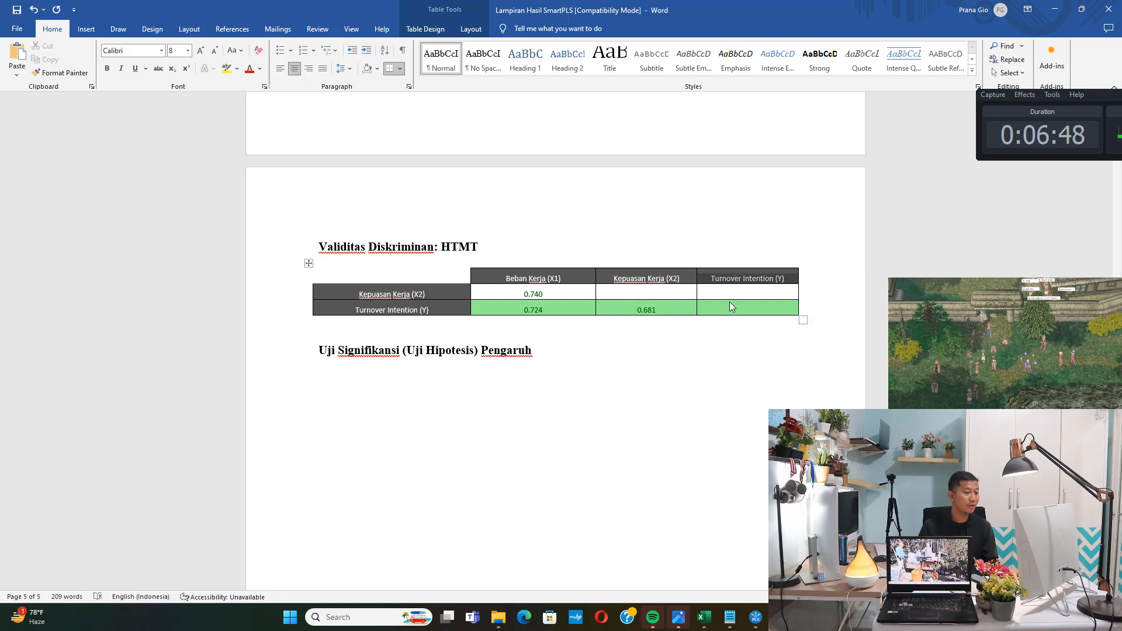
{"action": "right_click", "coordinate": [723, 281]}
{"action": "left_click", "coordinate": [766, 381]}
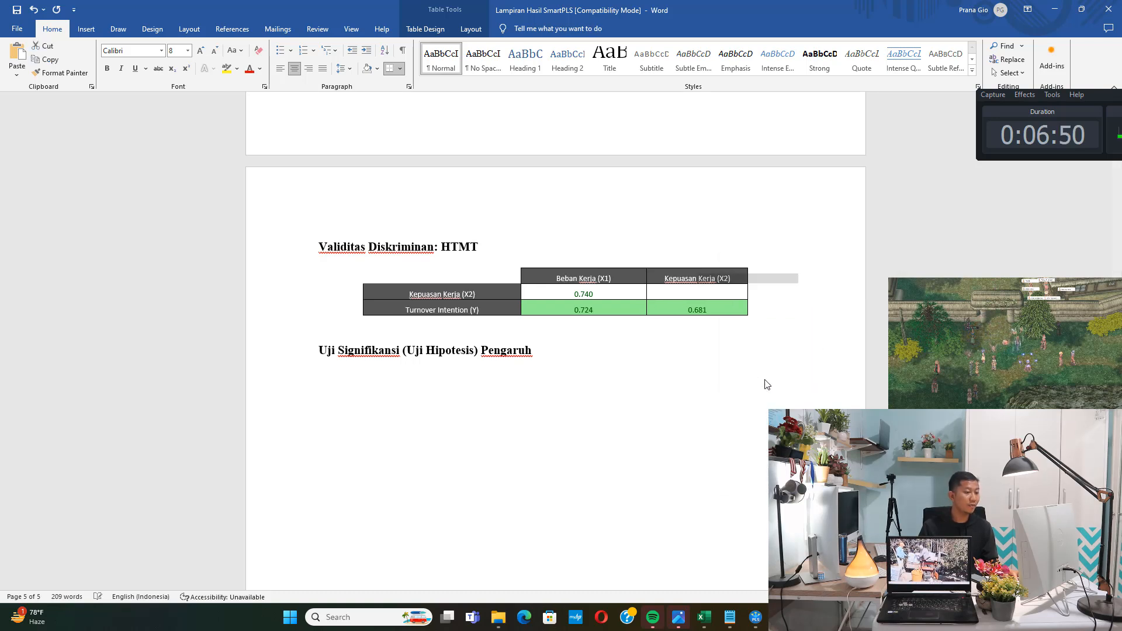
{"action": "mouse_move", "coordinate": [557, 298]}
{"action": "left_mouse_down"}
{"action": "mouse_move", "coordinate": [672, 309]}
{"action": "mouse_move", "coordinate": [645, 310]}
{"action": "left_mouse_up"}
Switch to the HASIL OUTER MODEL workbook in Excel and copy the Fornell-Larcker criterion table with its headers
{"action": "scroll", "coordinate": [469, 301], "scroll_direction": "up", "scroll_amount": 6}
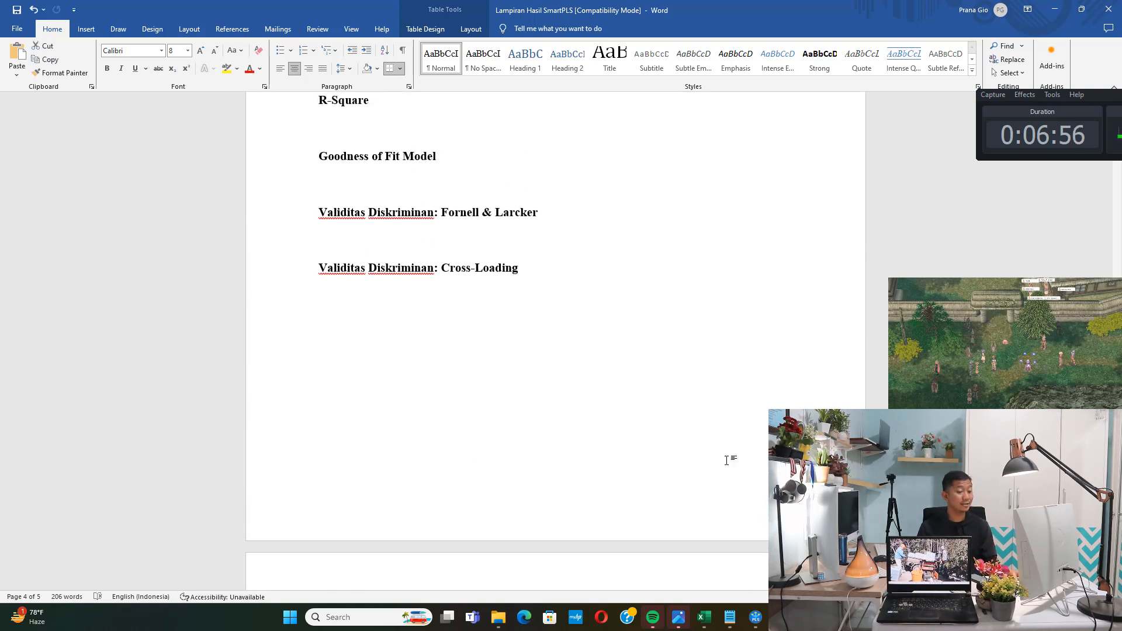
{"action": "mouse_move", "coordinate": [703, 611]}
{"action": "left_click", "coordinate": [736, 543]}
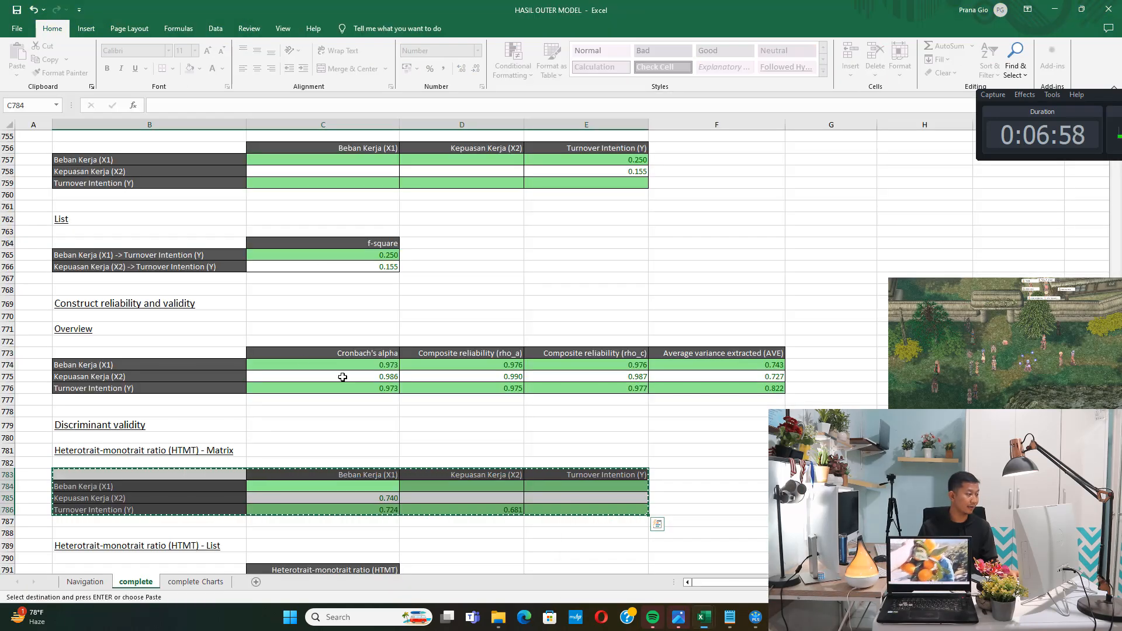
{"action": "scroll", "coordinate": [266, 381], "scroll_direction": "down", "scroll_amount": 7}
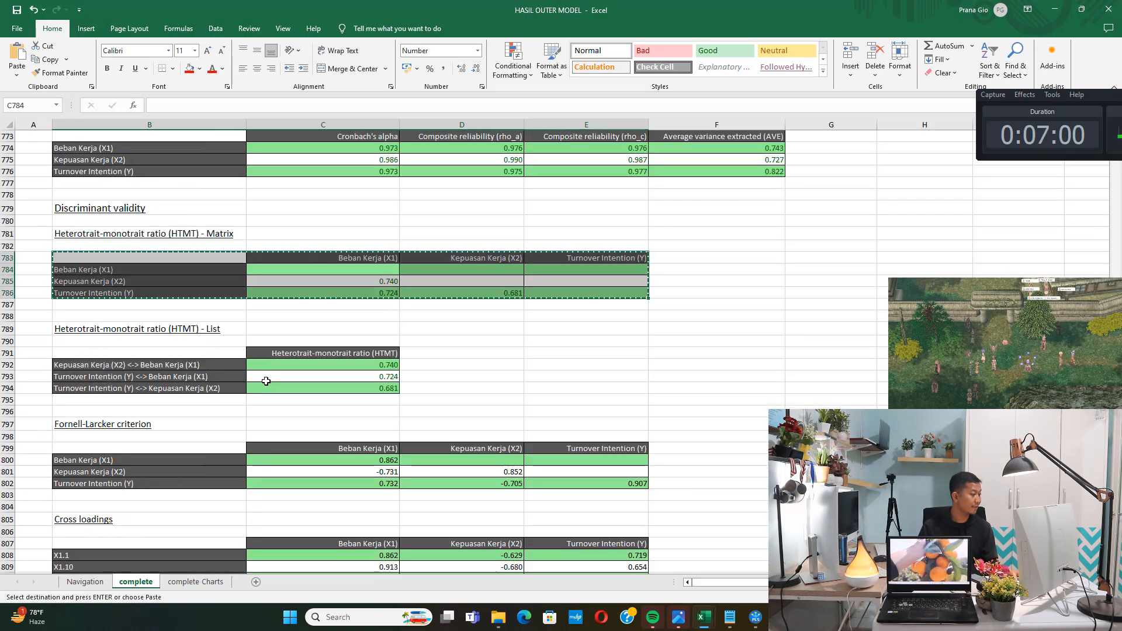
{"action": "key", "text": "ctrl+c"}
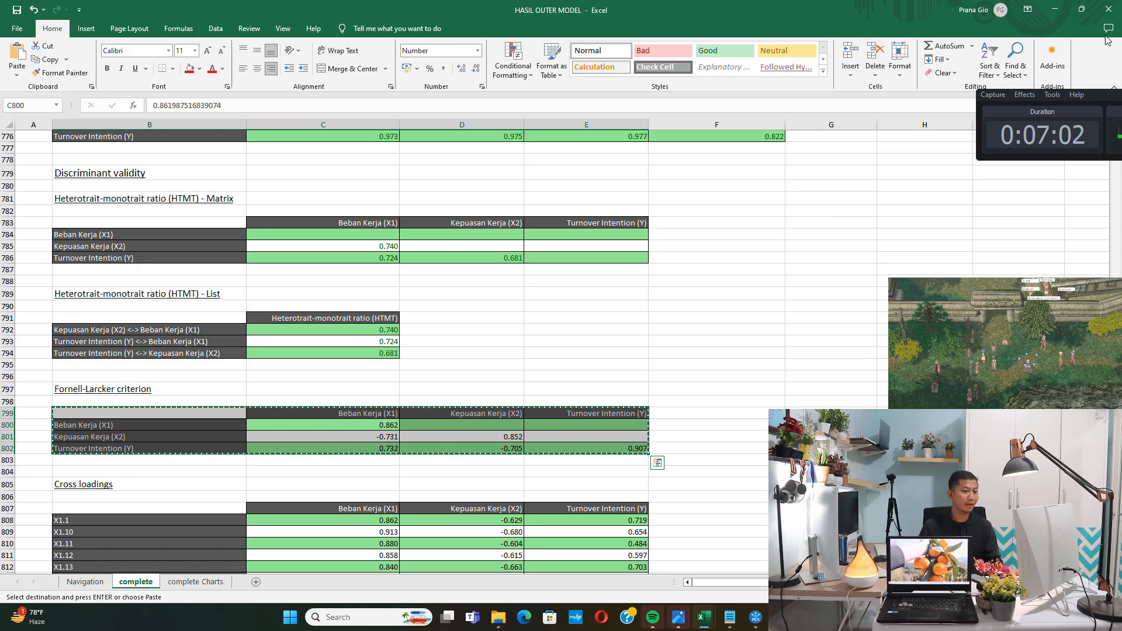
Return to Word, paste the table under the Validitas Diskriminan: Fornell & Larcker heading, and autofit it to the page width
{"action": "key", "text": "alt+Tab"}
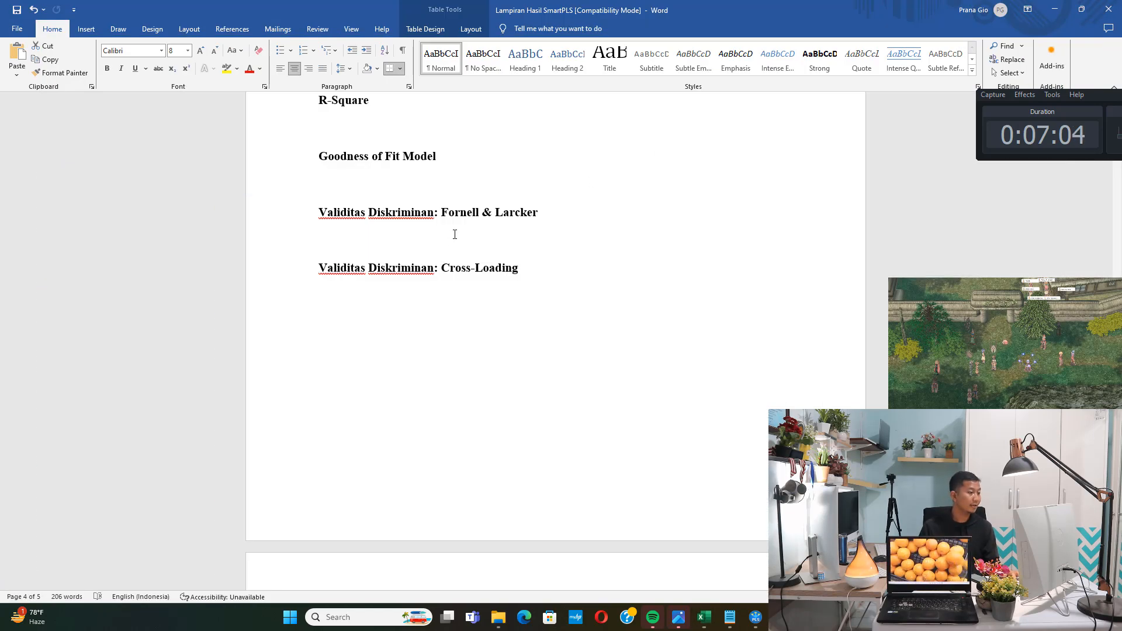
{"action": "left_click", "coordinate": [455, 234]}
{"action": "key", "text": "ctrl+v"}
{"action": "left_click", "coordinate": [314, 229]}
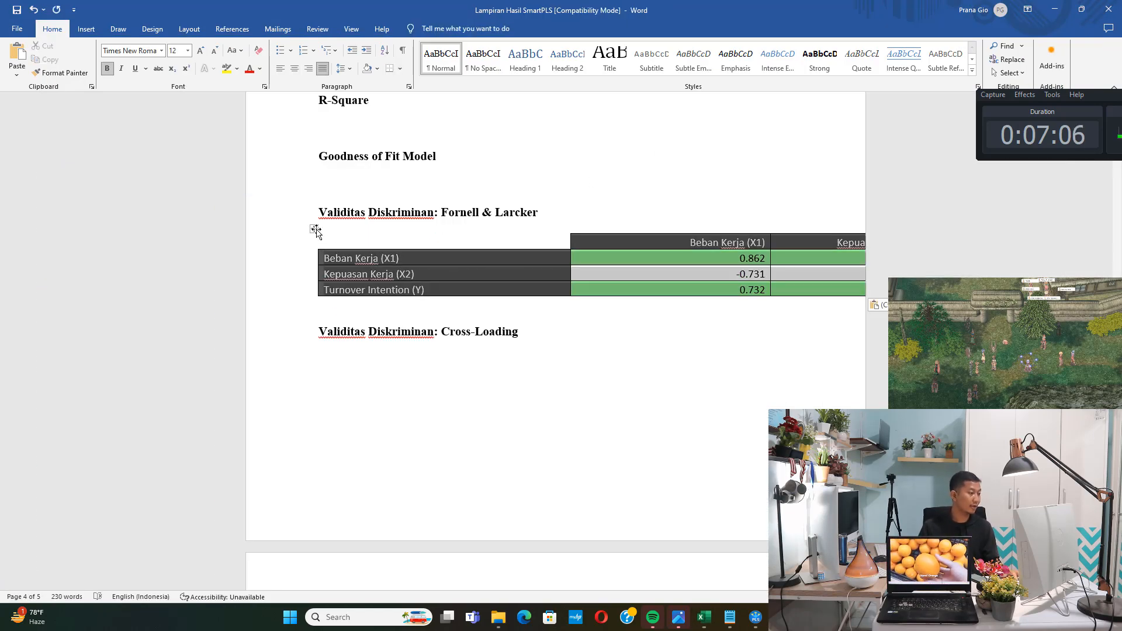
{"action": "right_click", "coordinate": [316, 231]}
{"action": "mouse_move", "coordinate": [433, 387]}
{"action": "left_click", "coordinate": [497, 403]}
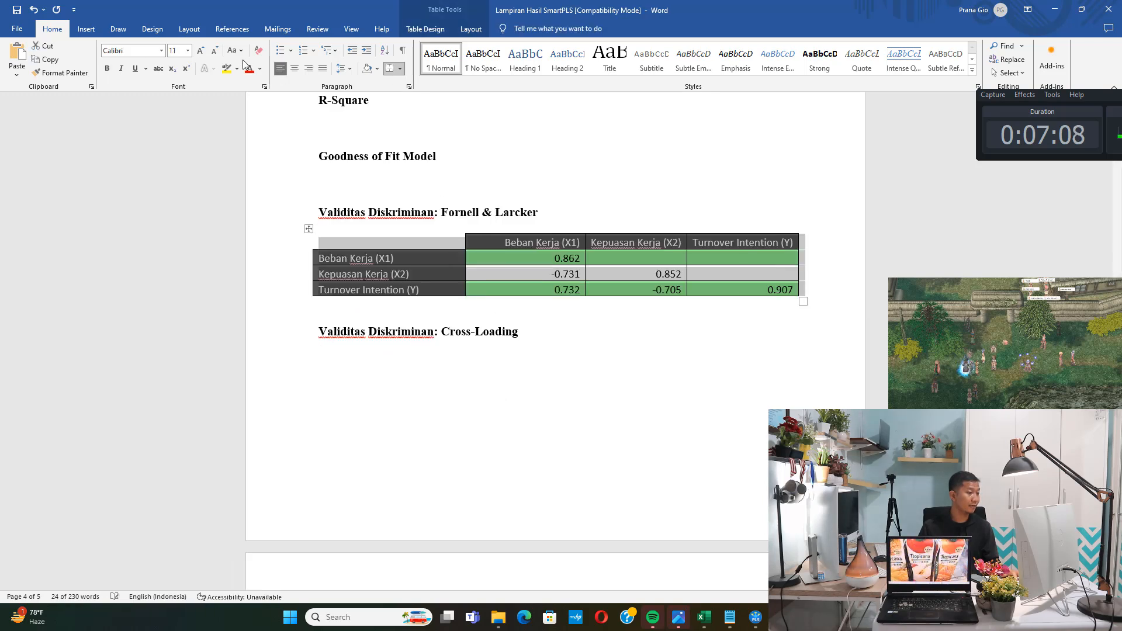
Set the Fornell & Larcker table's font size to 8 and center the text in its cells
{"action": "left_click", "coordinate": [187, 61]}
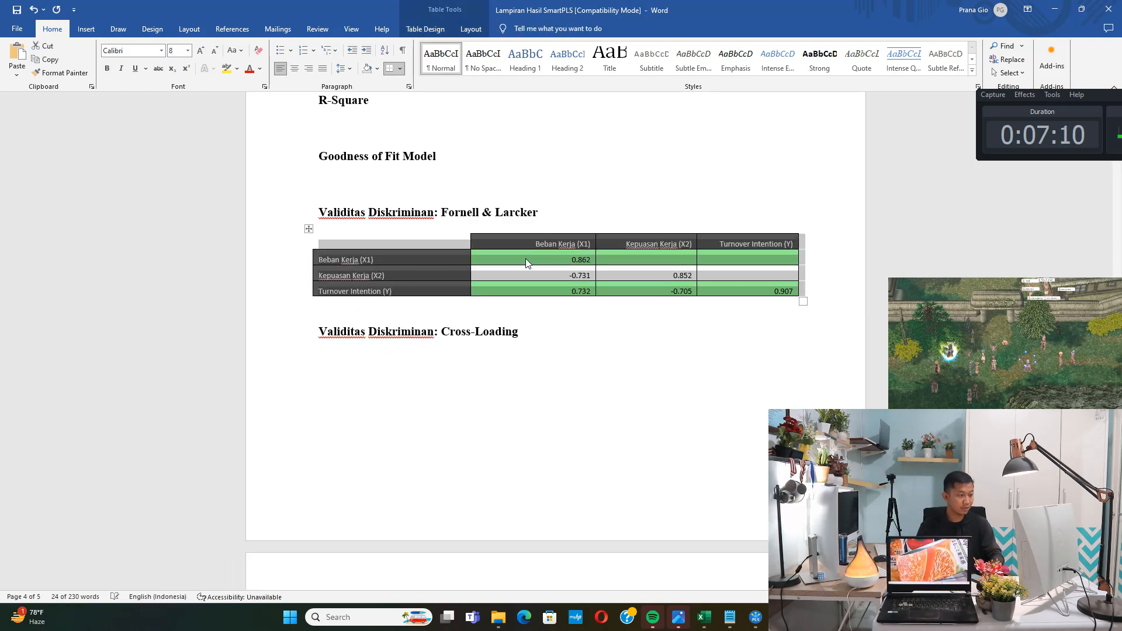
{"action": "left_click", "coordinate": [516, 196]}
{"action": "left_click_drag", "start_coordinate": [466, 243], "coordinate": [709, 285]}
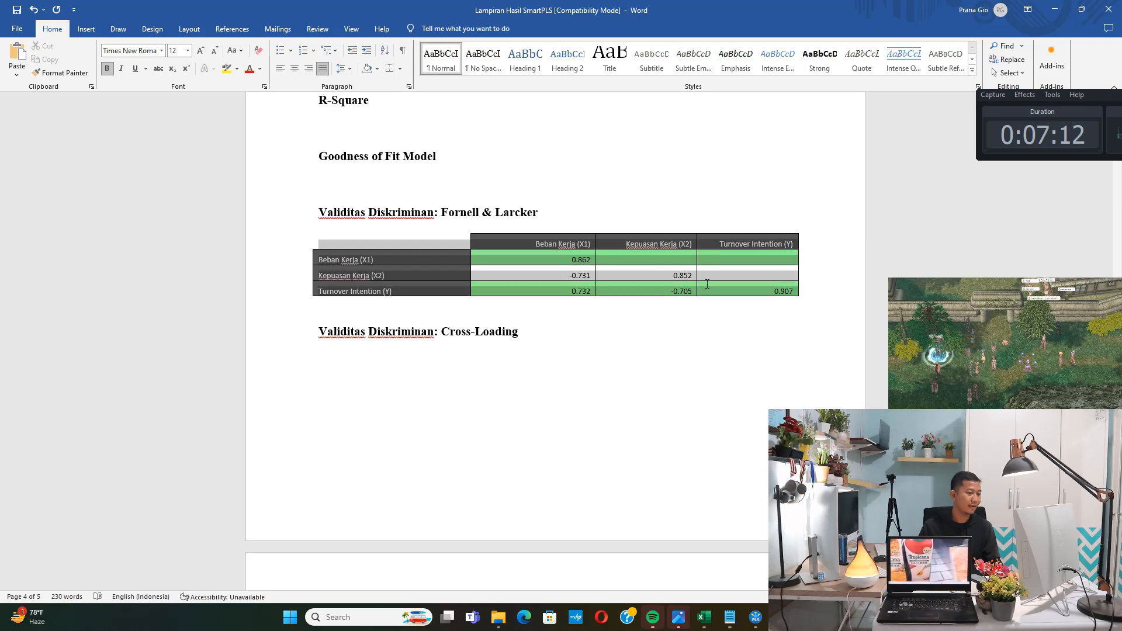
{"action": "left_click", "coordinate": [295, 69]}
{"action": "left_click", "coordinate": [318, 232]}
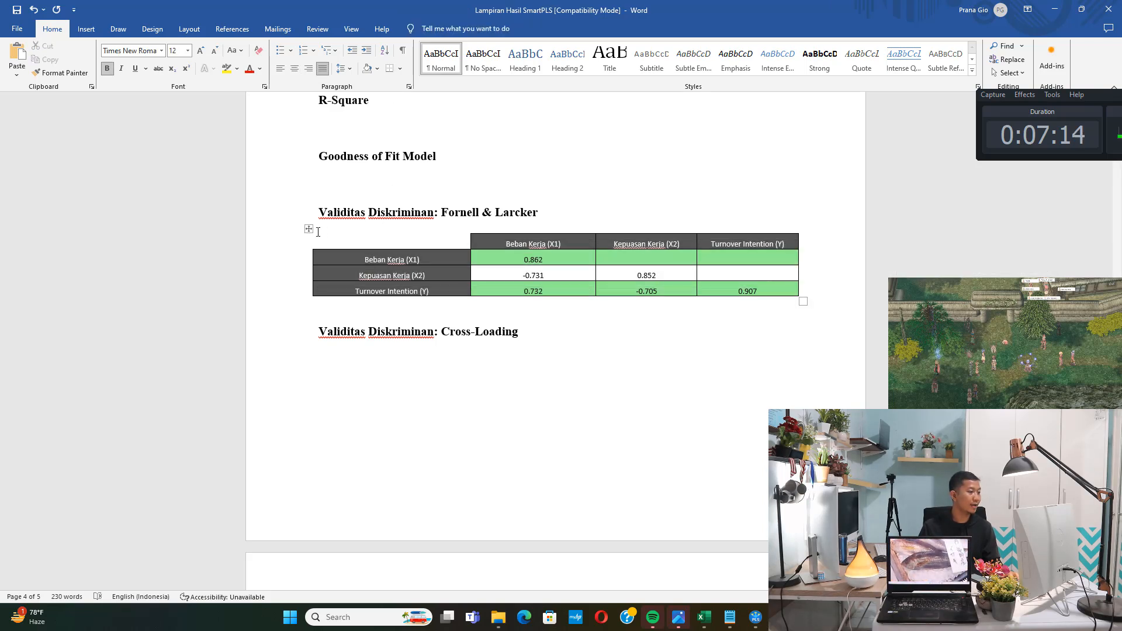
{"action": "left_click", "coordinate": [310, 228]}
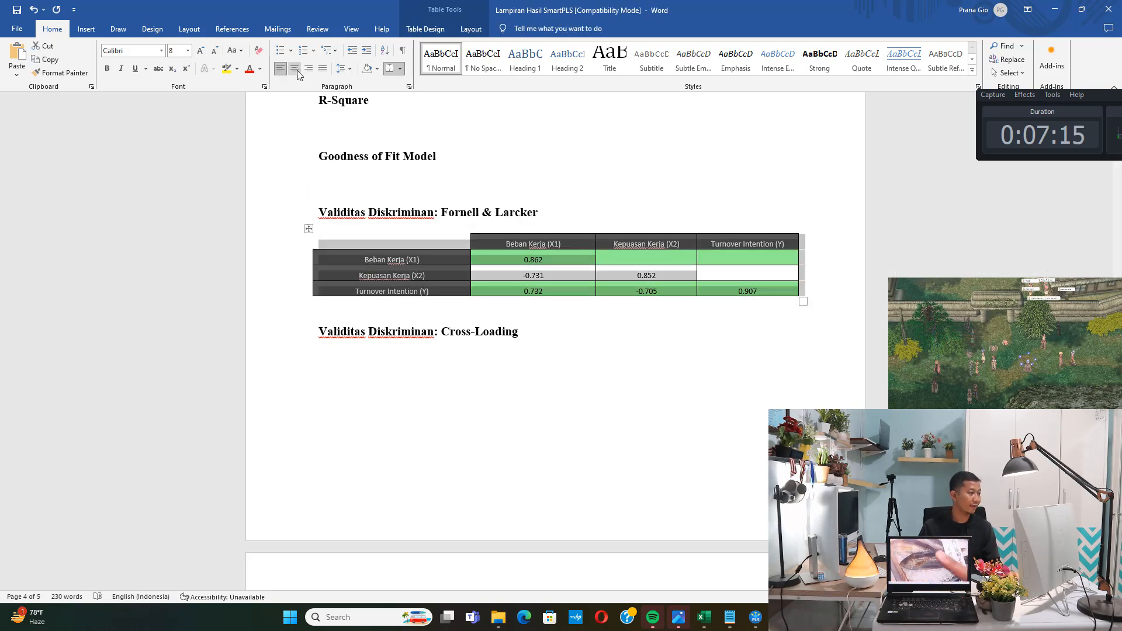
Enclose the diagonal values 0.862, 0.852 and 0.907 of the Fornell & Larcker table in parentheses
{"action": "left_click", "coordinate": [521, 259]}
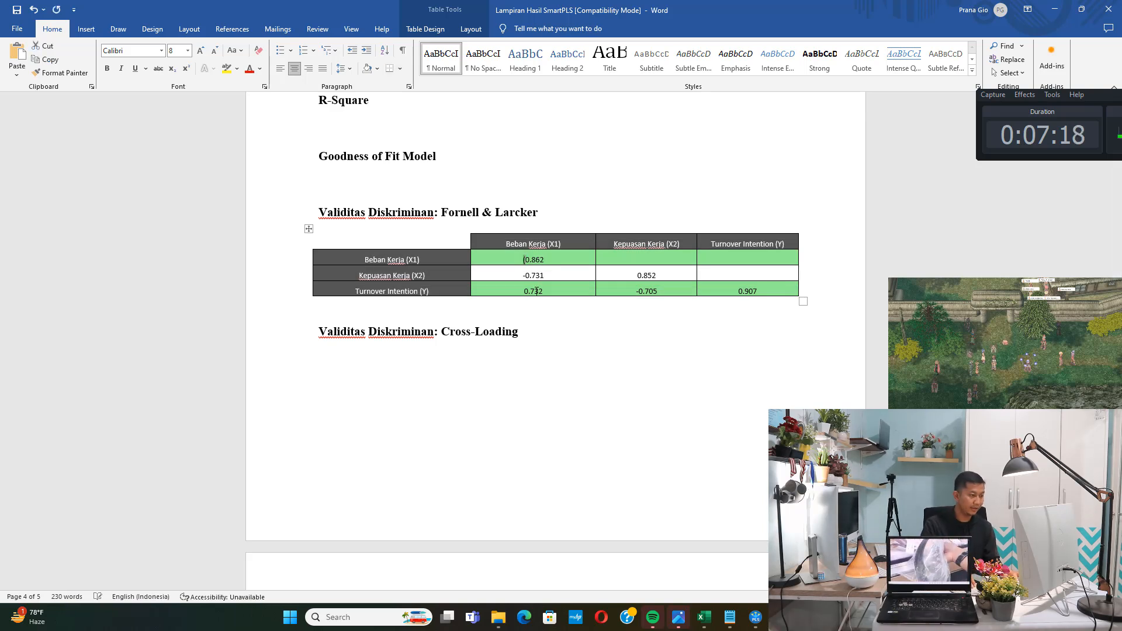
{"action": "left_click", "coordinate": [639, 275]}
{"action": "key", "text": "ctrl+v"}
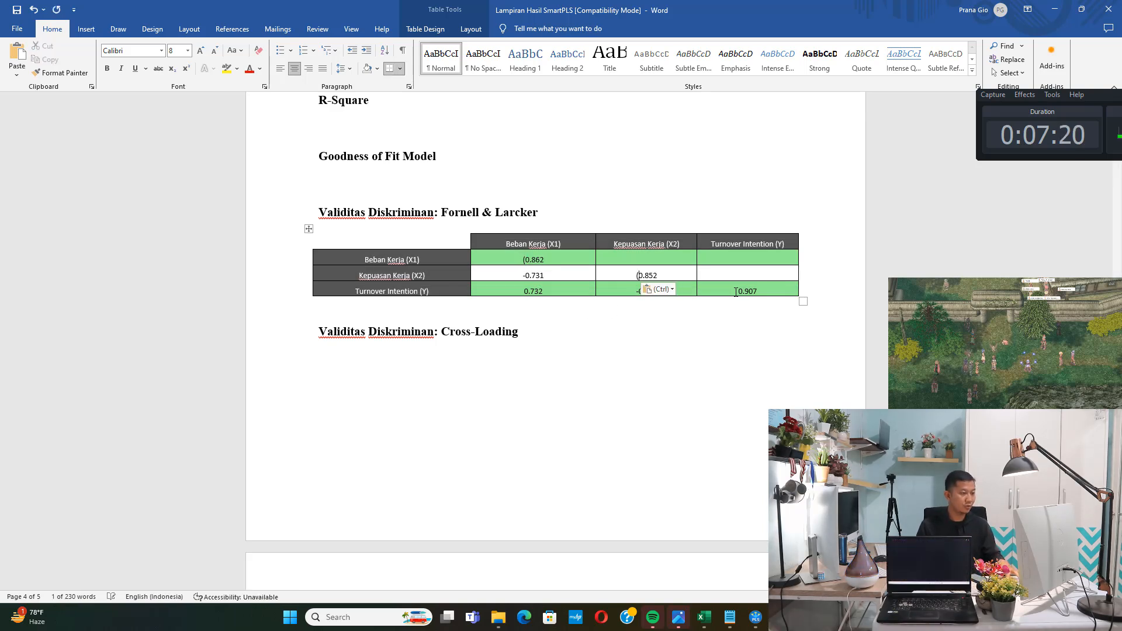
{"action": "left_click", "coordinate": [738, 291]}
{"action": "key", "text": "ctrl+v"}
{"action": "type", "text": ")"}
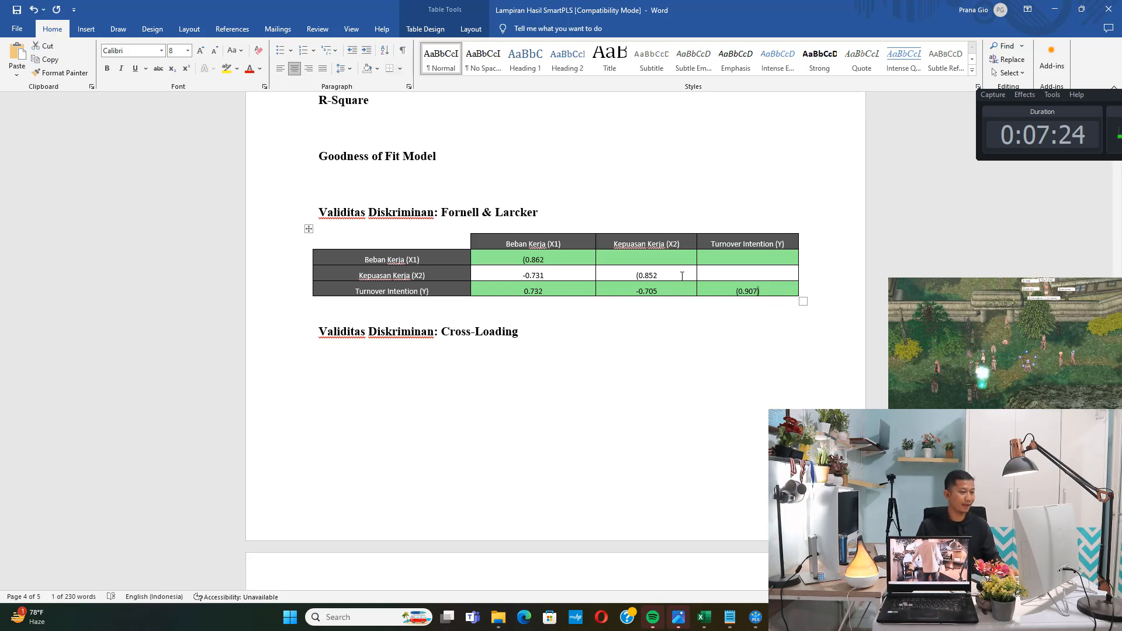
{"action": "left_click", "coordinate": [660, 275]}
{"action": "key", "text": "ctrl+v"}
{"action": "left_click", "coordinate": [582, 262]}
{"action": "key", "text": "ctrl+v"}
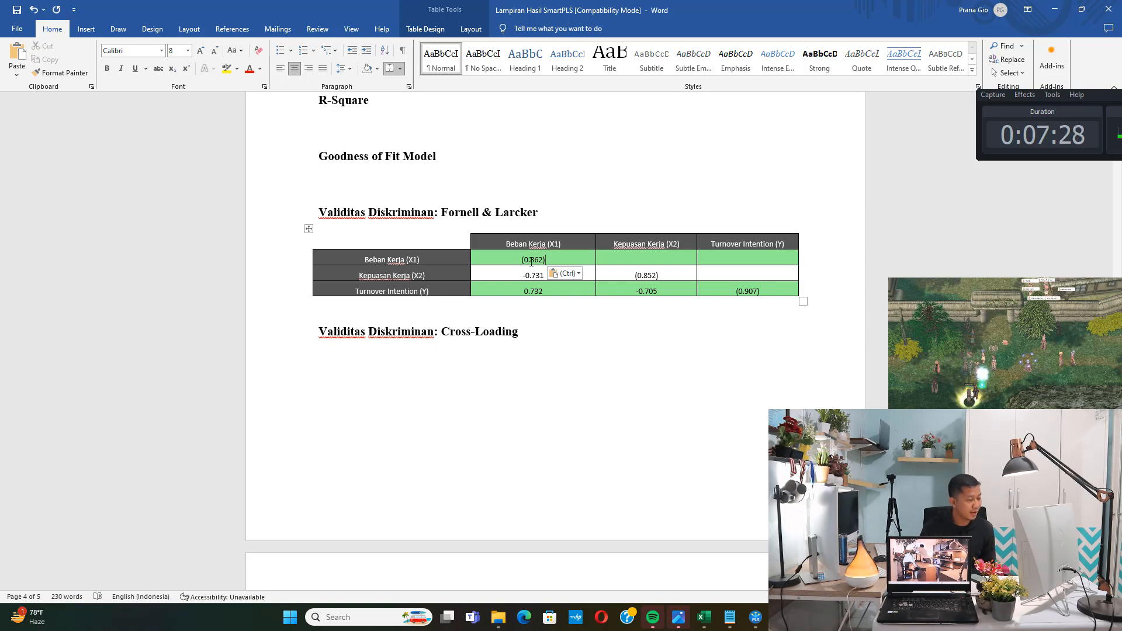
{"action": "left_click", "coordinate": [567, 201]}
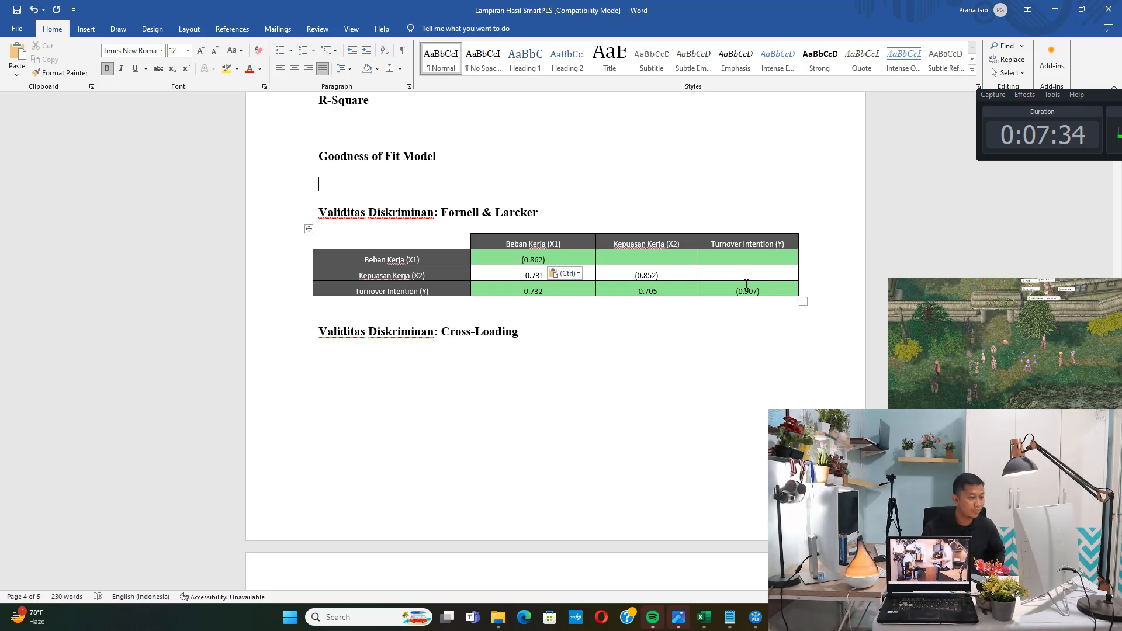
Compare the parenthesized diagonal values of the Fornell & Larcker table with the correlations between the constructs
{"action": "left_click_drag", "start_coordinate": [735, 291], "coordinate": [760, 291]}
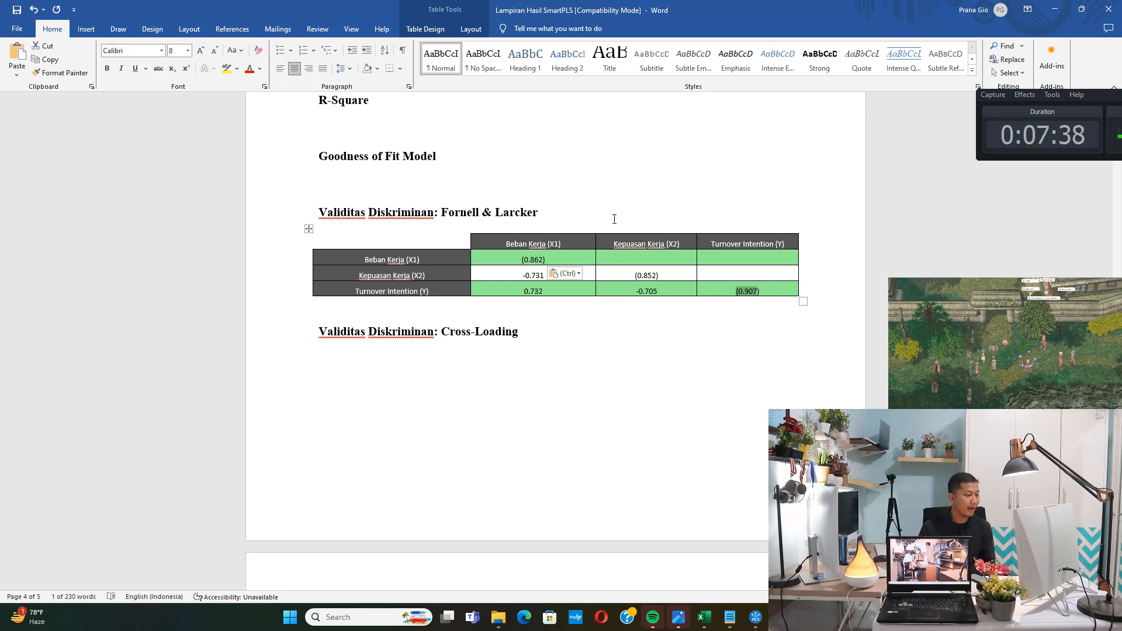
{"action": "left_click_drag", "start_coordinate": [535, 273], "coordinate": [535, 290]}
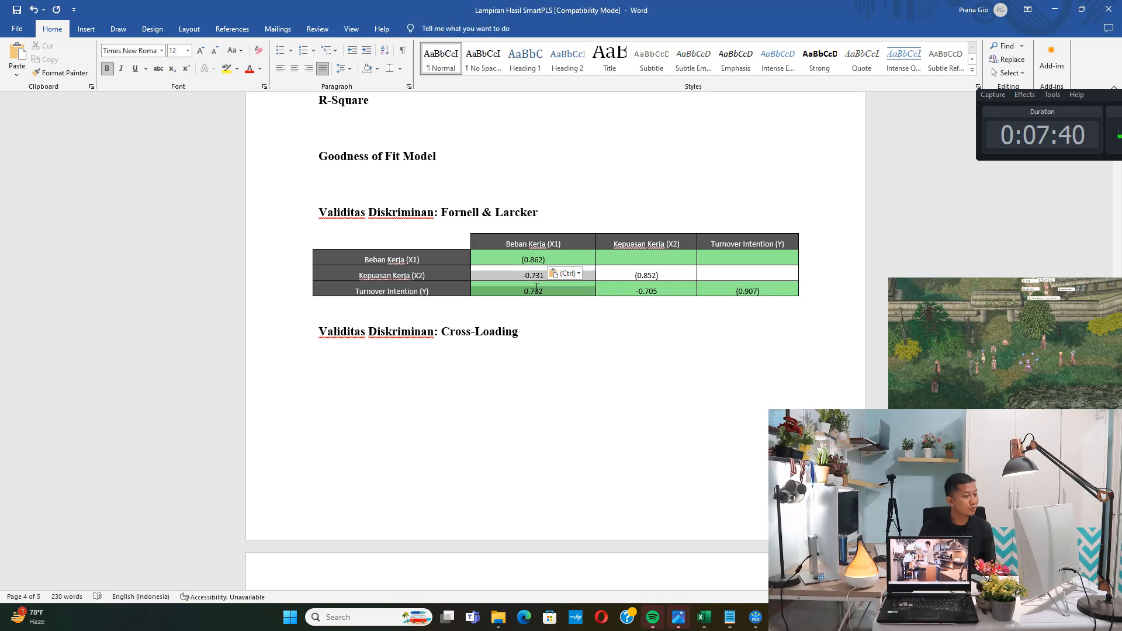
{"action": "double_click", "coordinate": [646, 295]}
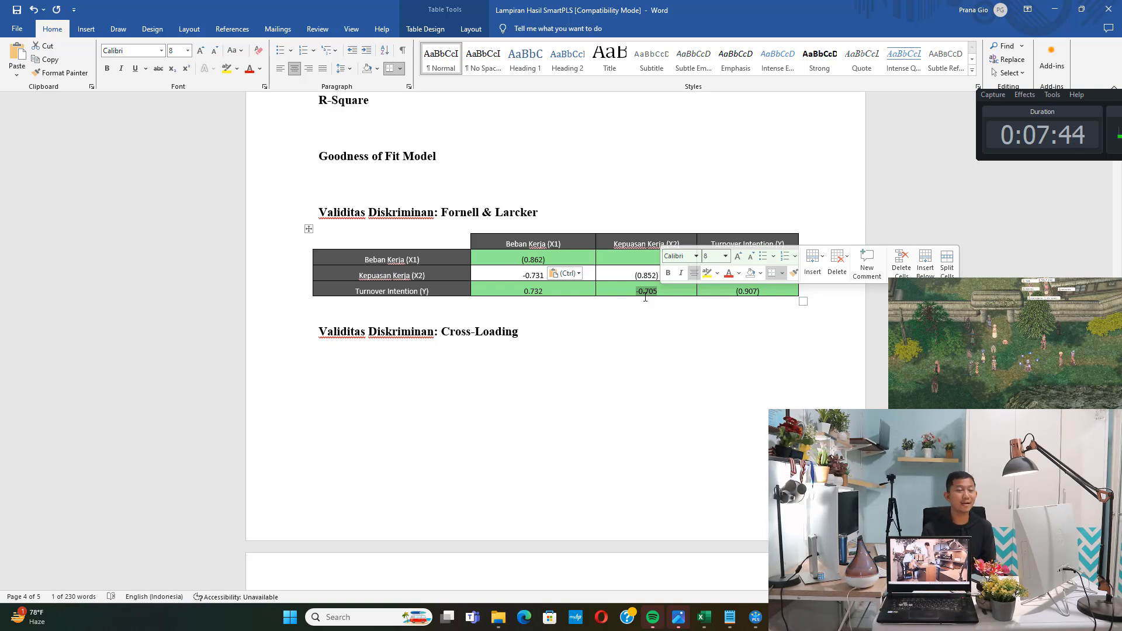
{"action": "left_click", "coordinate": [548, 164]}
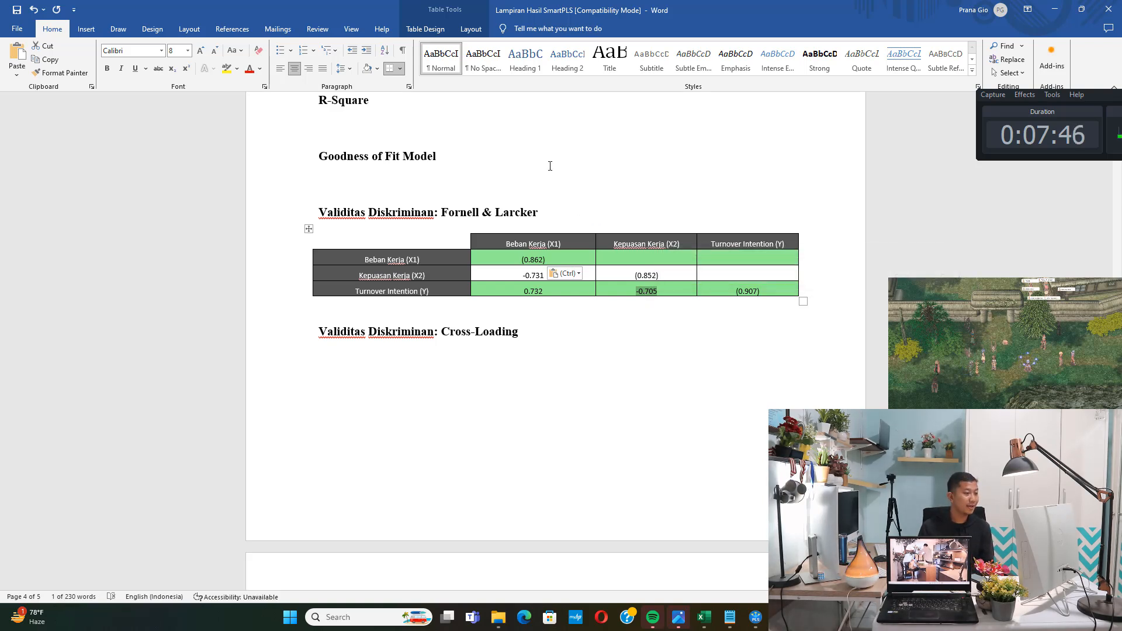
{"action": "left_click_drag", "start_coordinate": [521, 260], "coordinate": [547, 260]}
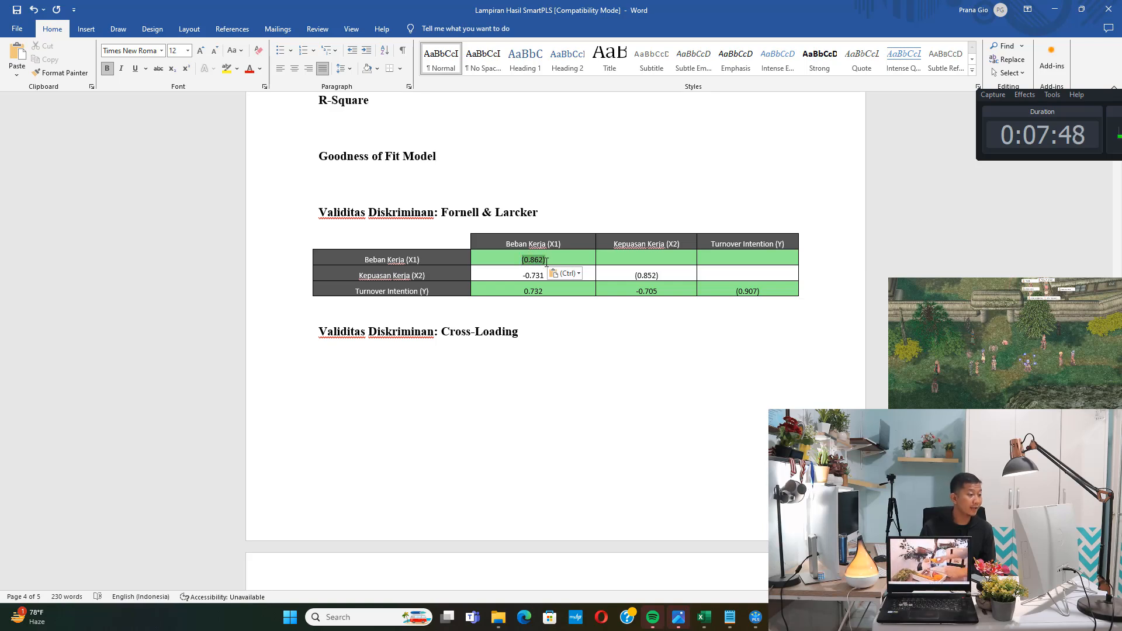
{"action": "left_click", "coordinate": [687, 208]}
{"action": "left_click_drag", "start_coordinate": [636, 272], "coordinate": [656, 273]}
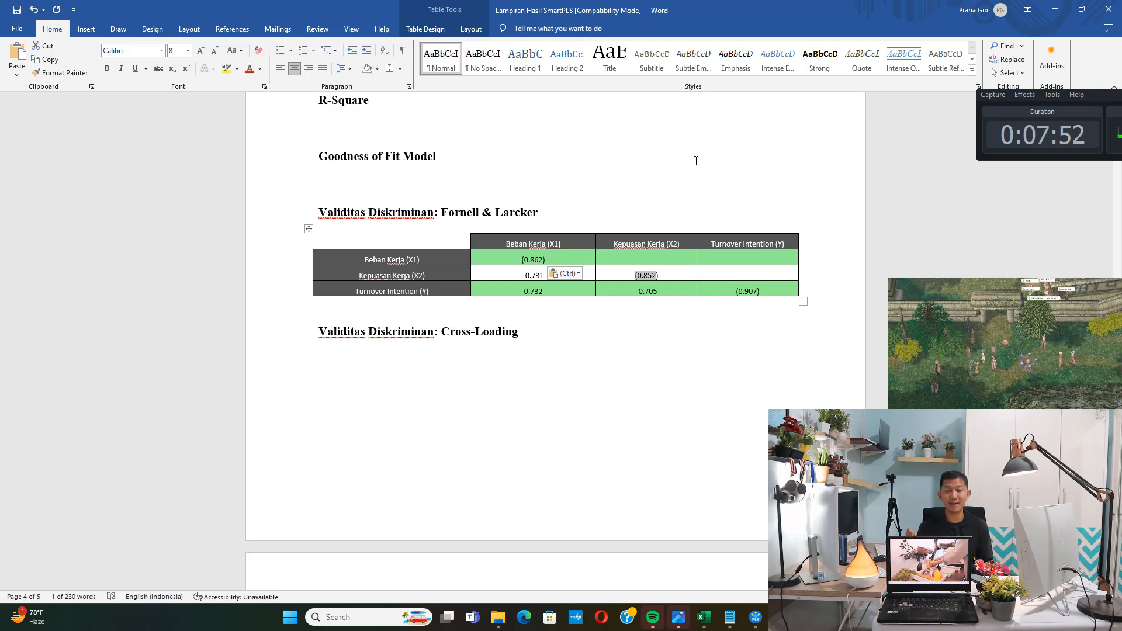
{"action": "left_click", "coordinate": [621, 314]}
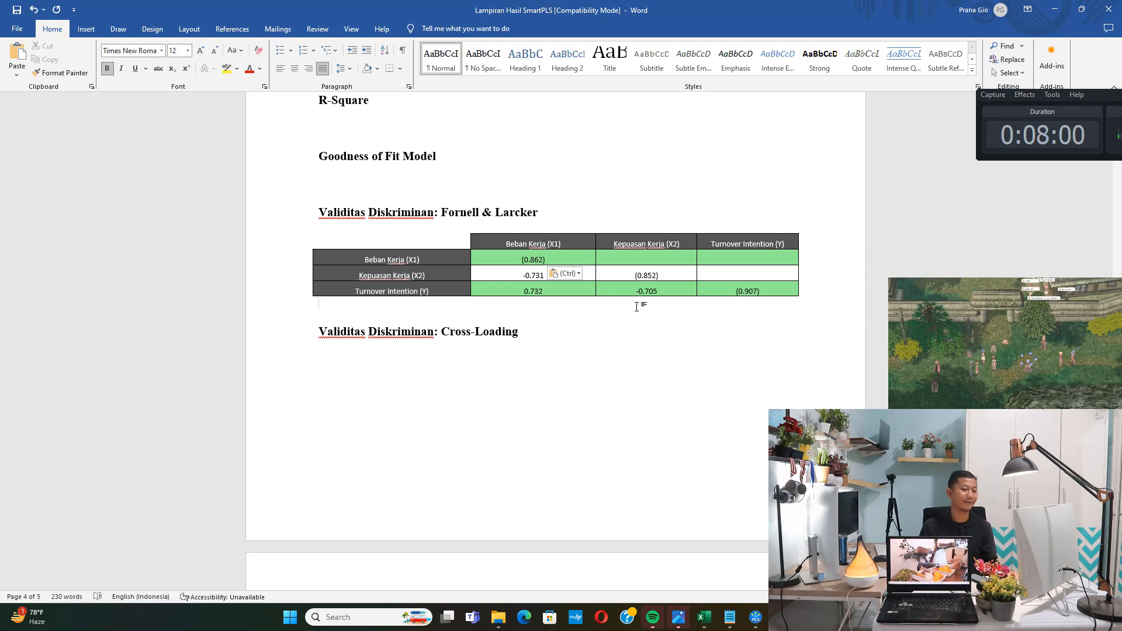
Switch to SmartPLS, return to the model, and run Bootstrapping with 500 subsamples, a two-tailed test and 0.05 significance level
{"action": "left_click", "coordinate": [753, 617]}
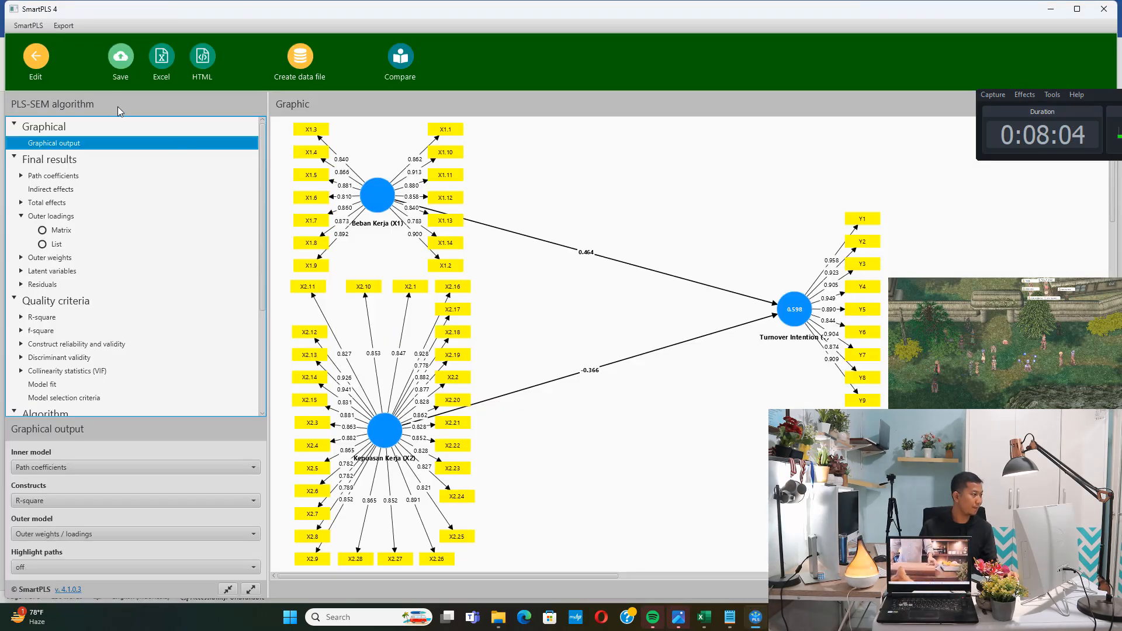
{"action": "left_click", "coordinate": [36, 58]}
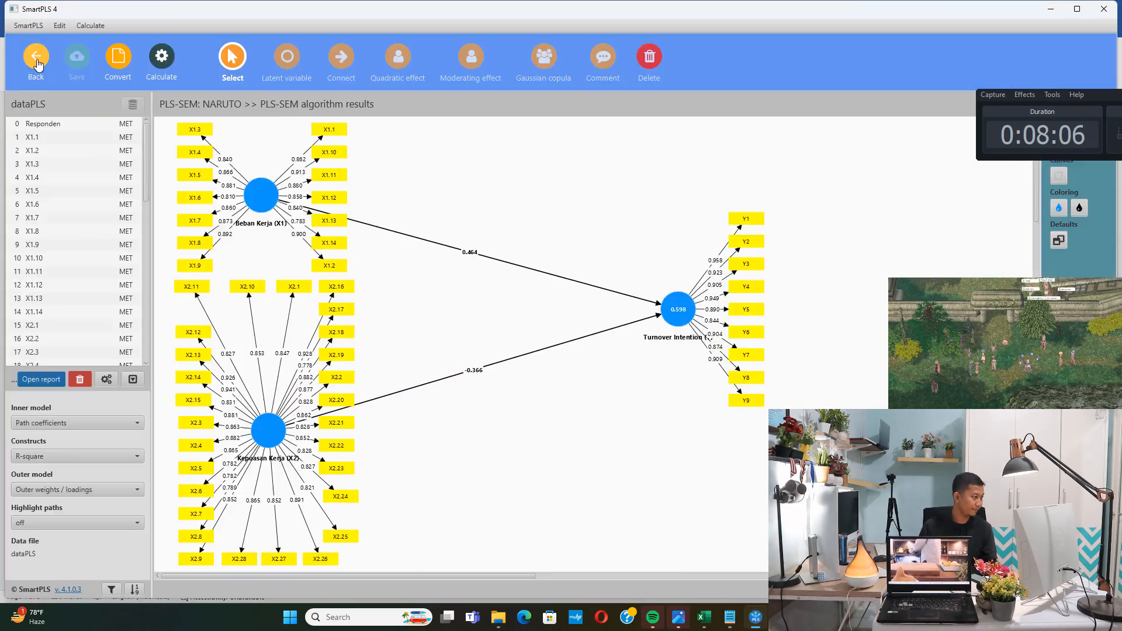
{"action": "left_click", "coordinate": [91, 26]}
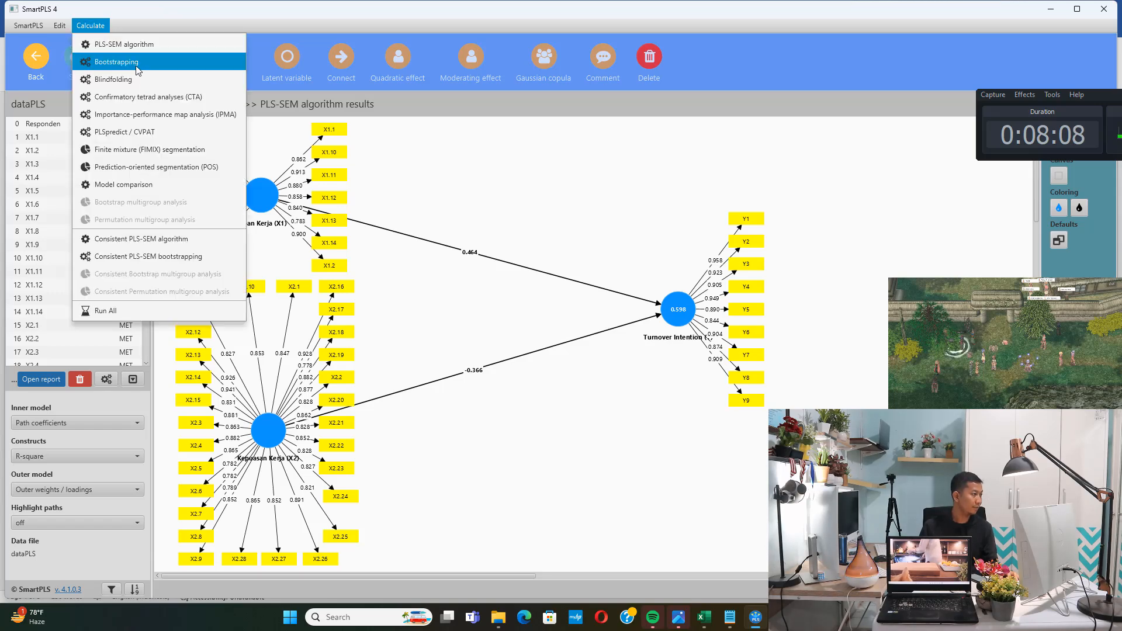
{"action": "left_click", "coordinate": [116, 61]}
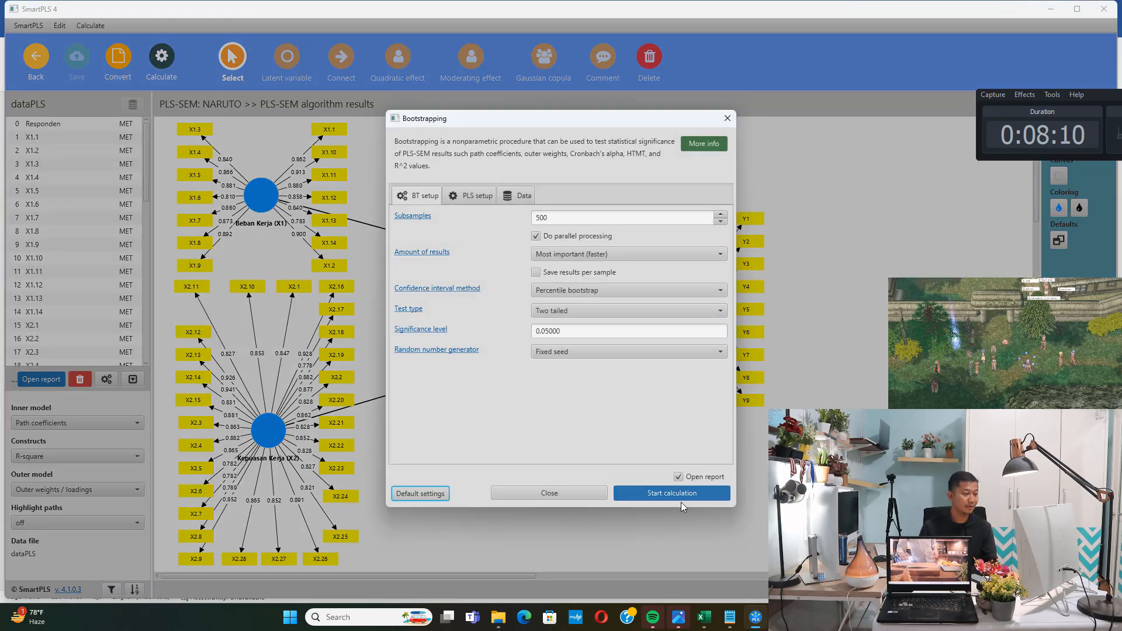
{"action": "left_click", "coordinate": [707, 496]}
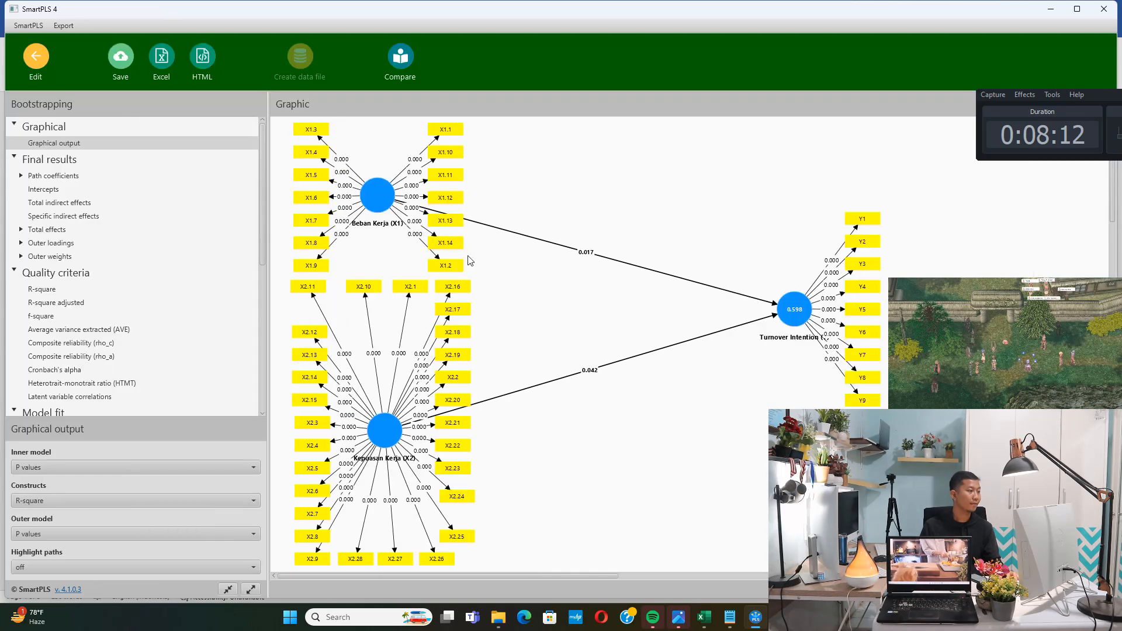
View the path coefficients and export the bootstrapping results to an Excel file named HASIL BOOTSTRAPPING
{"action": "left_click", "coordinate": [43, 175]}
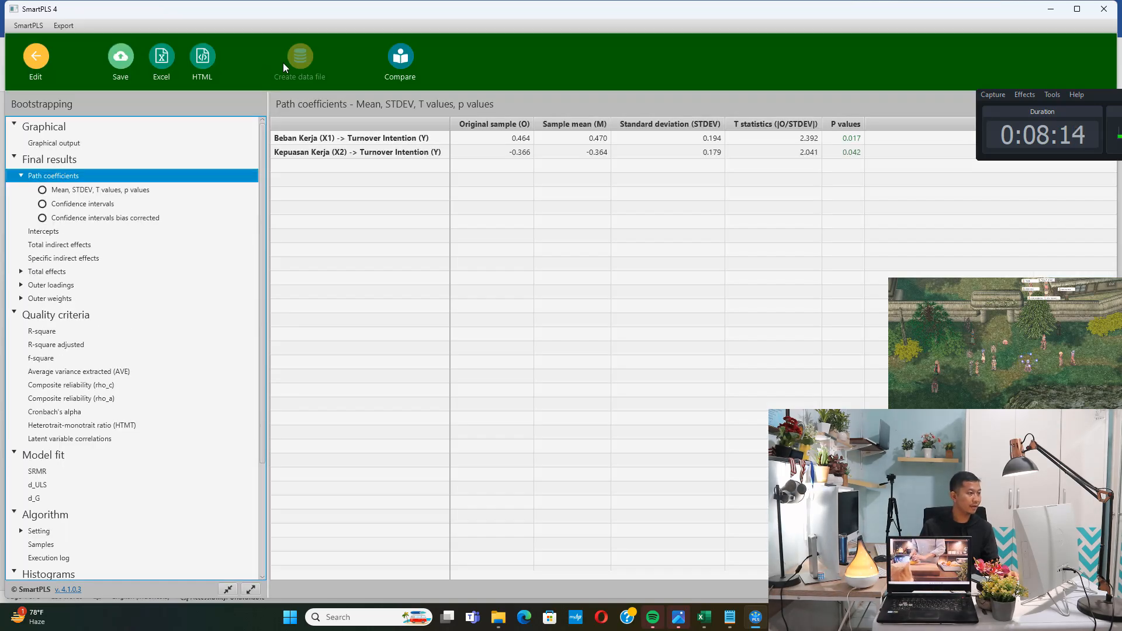
{"action": "left_click", "coordinate": [163, 60]}
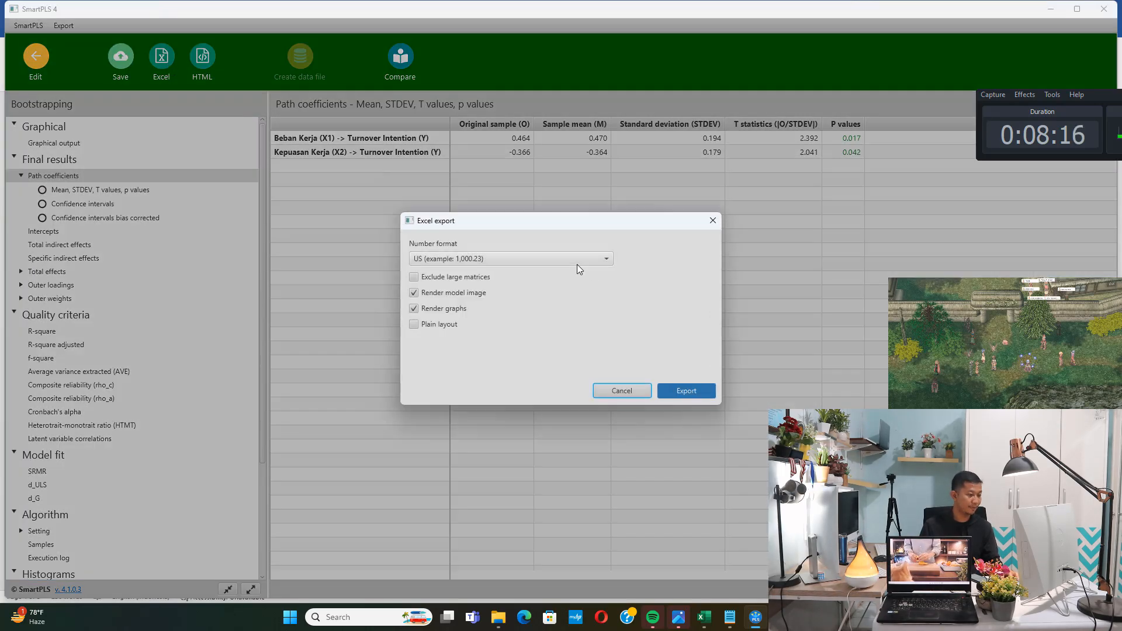
{"action": "left_click", "coordinate": [685, 388]}
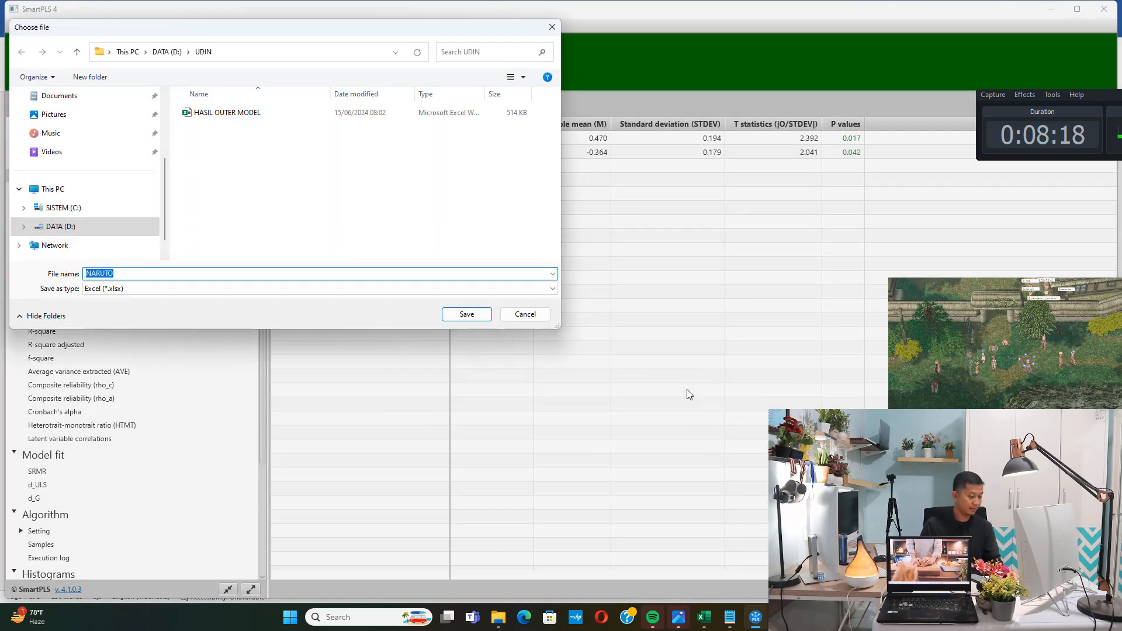
{"action": "type", "text": "HASIL BOOTST"}
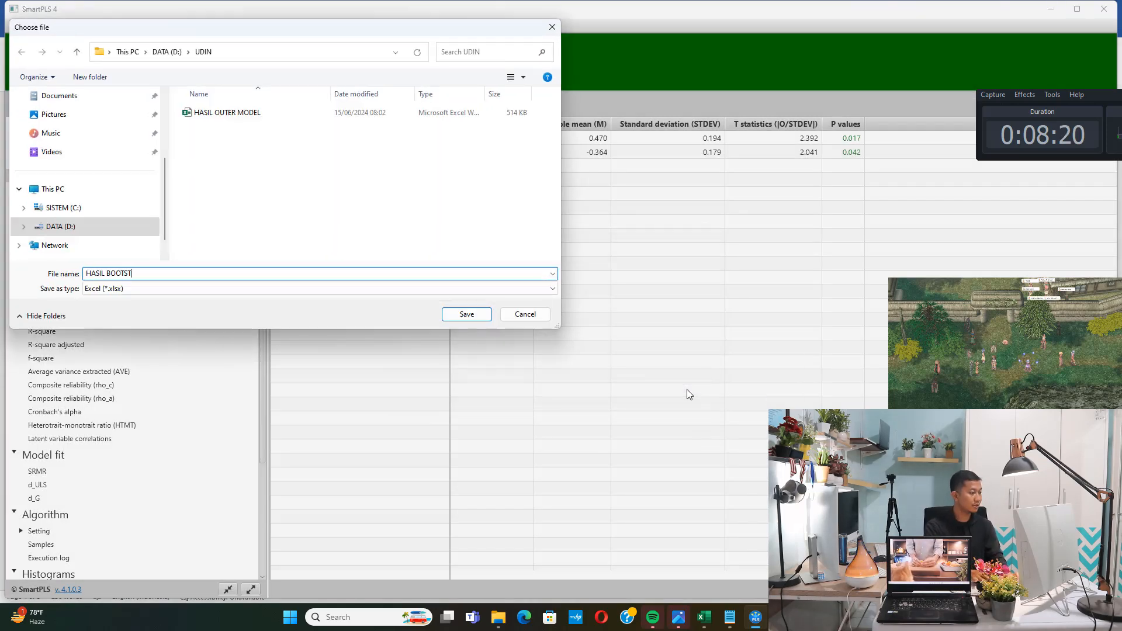
{"action": "type", "text": "RAPPING"}
{"action": "key", "text": "Return"}
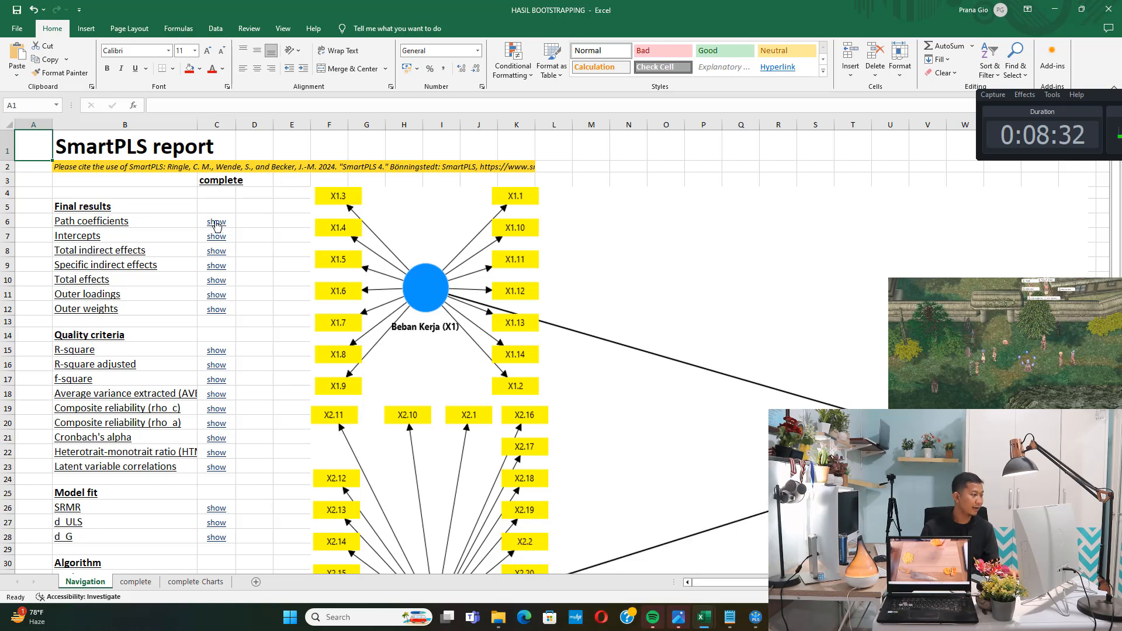
In the exported Excel report, copy the path coefficients table with mean, STDEV, T values and p values
{"action": "left_click", "coordinate": [214, 224]}
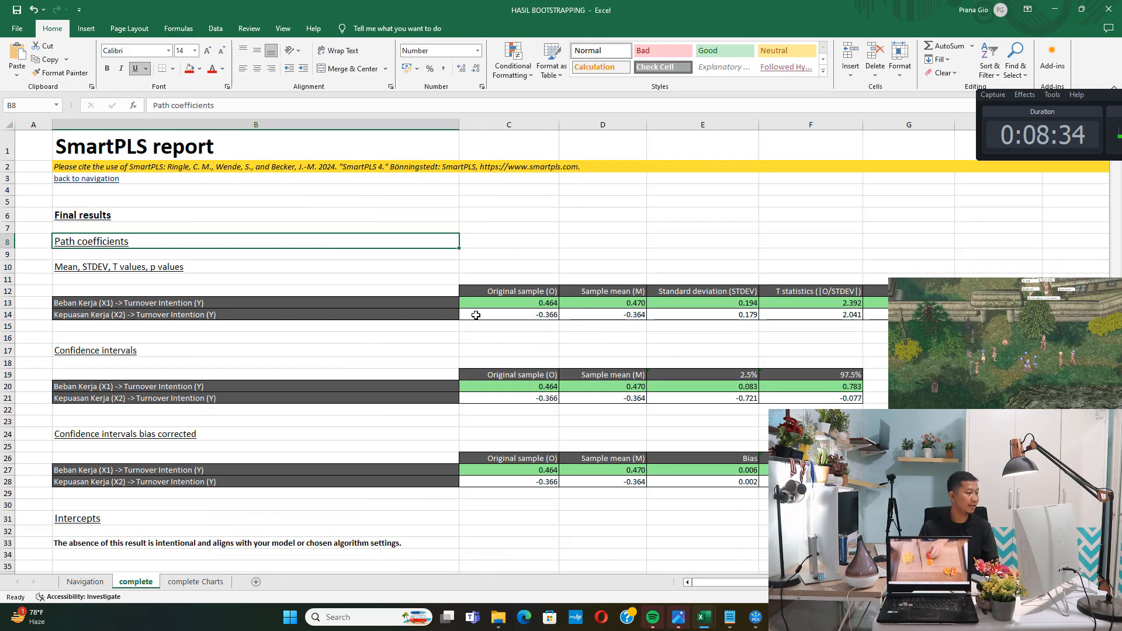
{"action": "left_click", "coordinate": [495, 303]}
{"action": "key", "text": "ctrl+a"}
{"action": "key", "text": "ctrl+c"}
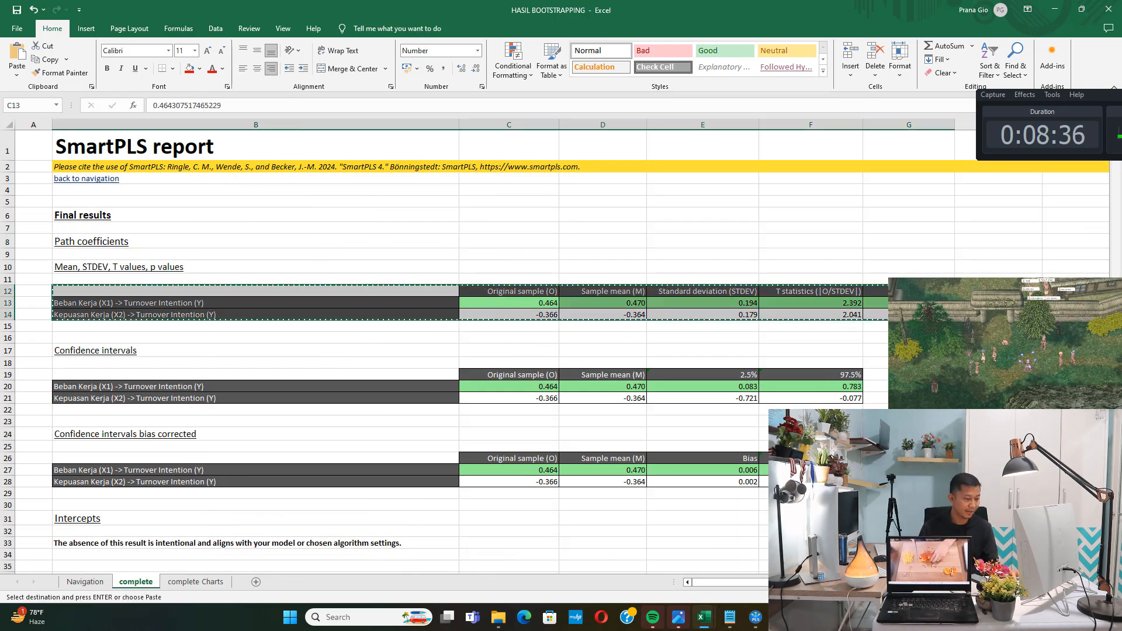
Switch to the Word document and paste the copied table below the Tabel 4.8 caption in section 4.3
{"action": "left_click", "coordinate": [729, 617]}
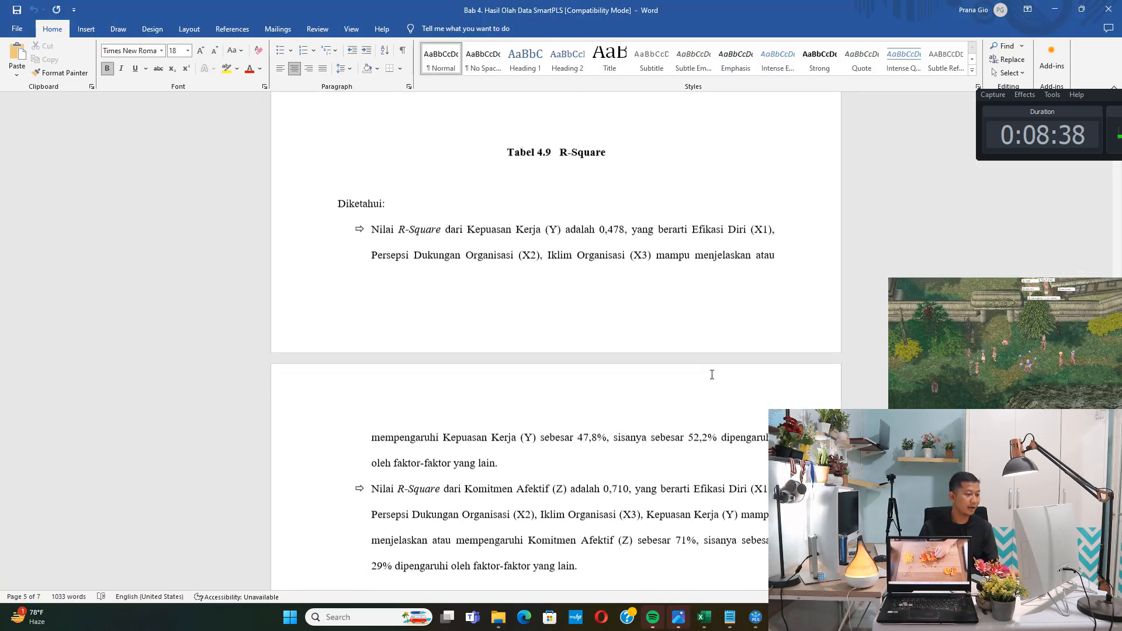
{"action": "scroll", "coordinate": [712, 374], "scroll_direction": "down", "scroll_amount": 12}
{"action": "scroll", "coordinate": [694, 345], "scroll_direction": "up", "scroll_amount": 6}
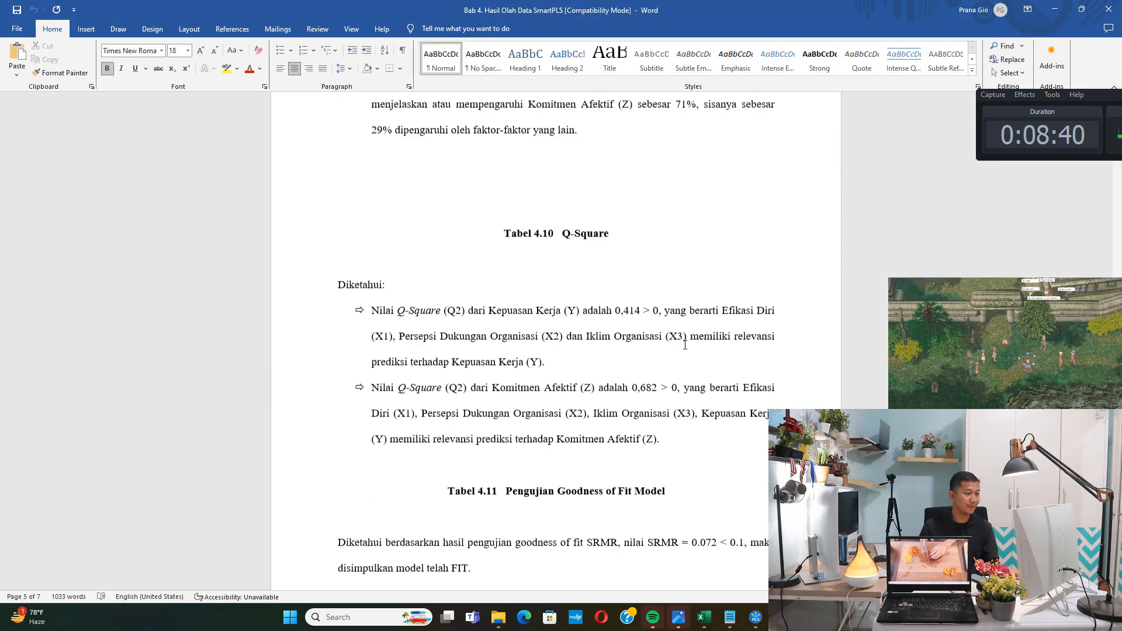
{"action": "scroll", "coordinate": [685, 345], "scroll_direction": "up", "scroll_amount": 8}
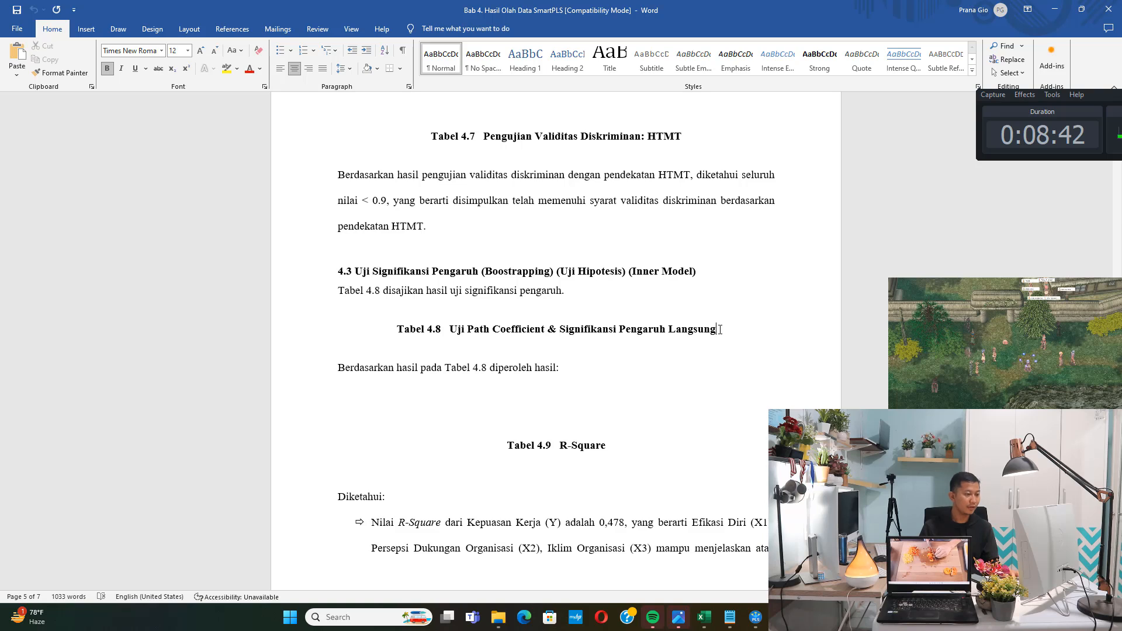
{"action": "key", "text": "Return"}
{"action": "key", "text": "ctrl+v"}
Remove the word "Langsung" from the end of the Tabel 4.8 caption
{"action": "left_click", "coordinate": [730, 332]}
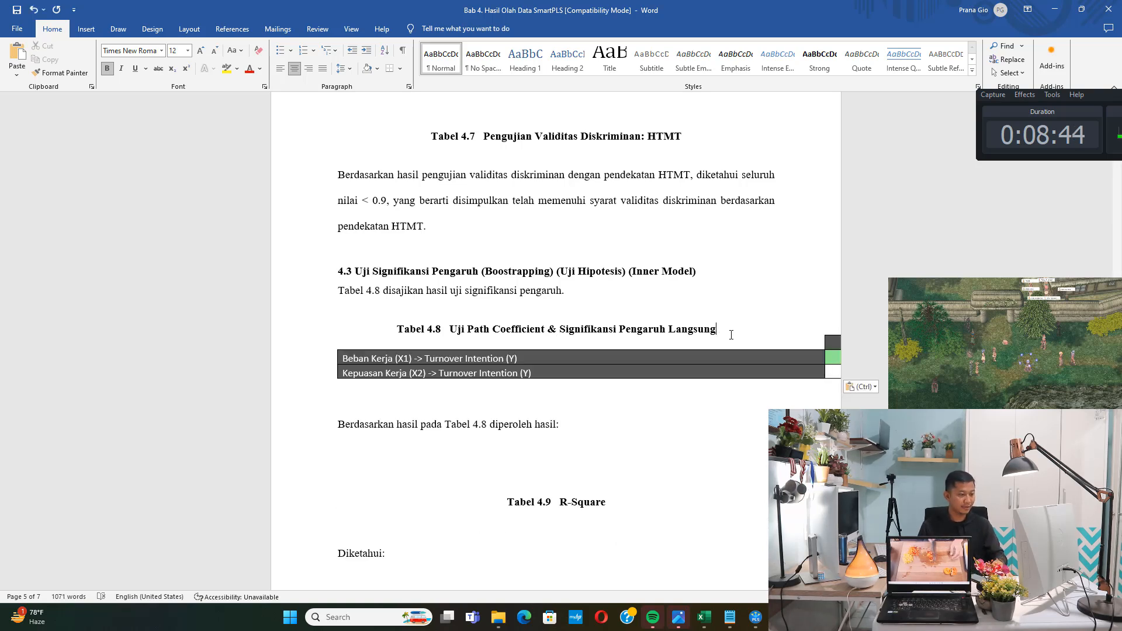
{"action": "key", "text": "BackSpace"}
{"action": "key", "text": "BackSpace"}
{"action": "key", "text": "BackSpace"}
{"action": "key", "text": "BackSpace"}
{"action": "key", "text": "BackSpace"}
{"action": "key", "text": "BackSpace"}
{"action": "key", "text": "BackSpace"}
{"action": "key", "text": "BackSpace"}
{"action": "key", "text": "BackSpace"}
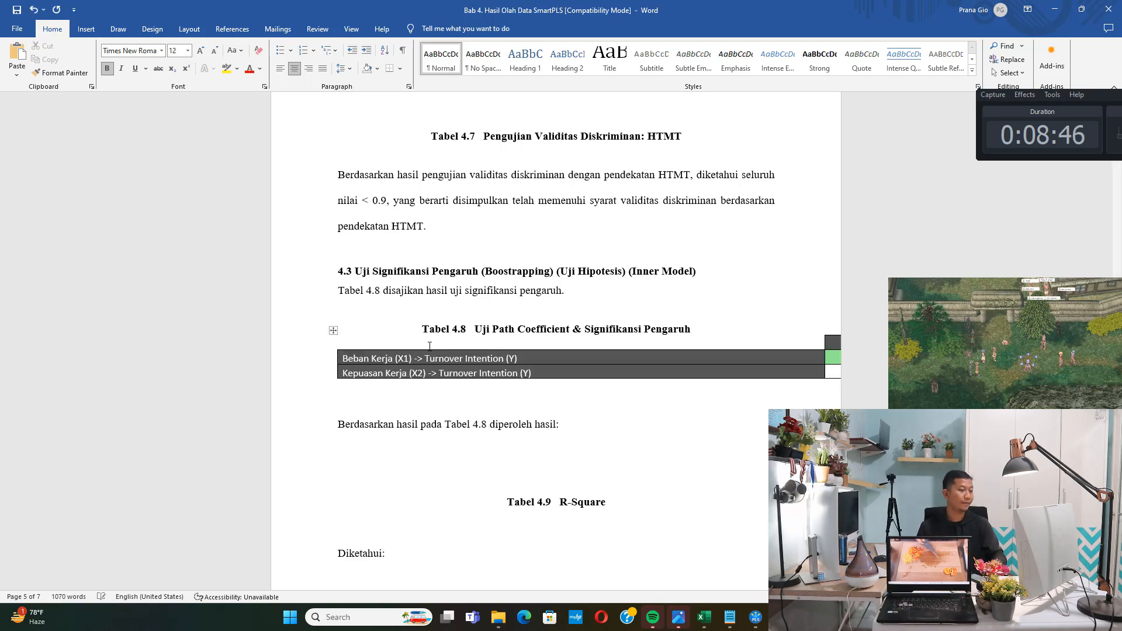
Fit the Tabel 4.8 table to the page width and set its font size to 8
{"action": "right_click", "coordinate": [333, 331]}
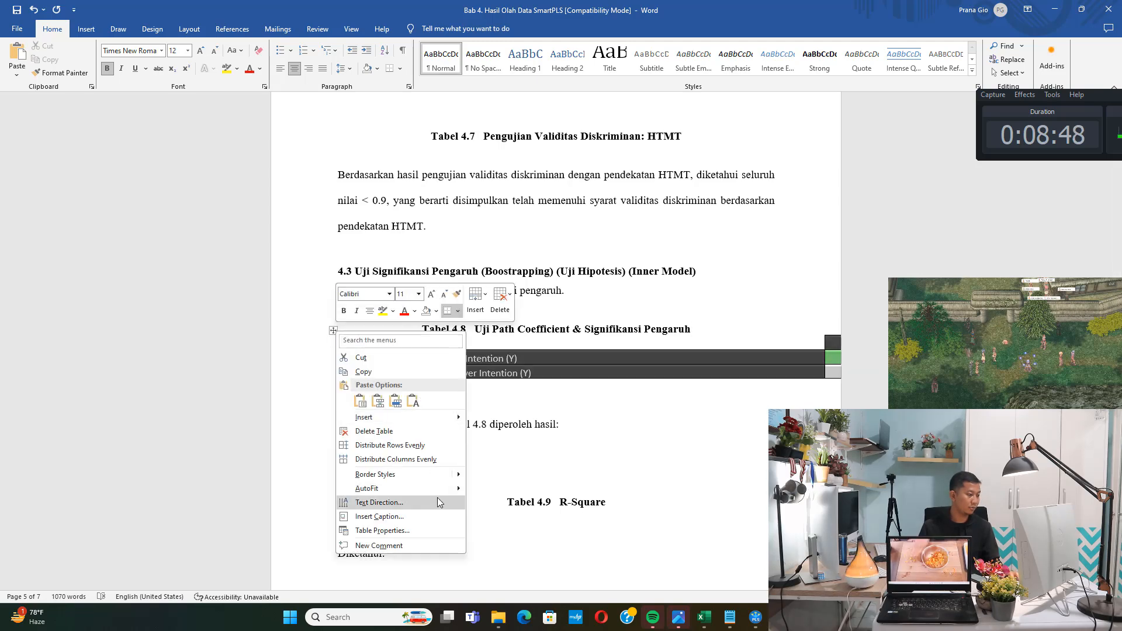
{"action": "mouse_move", "coordinate": [441, 492]}
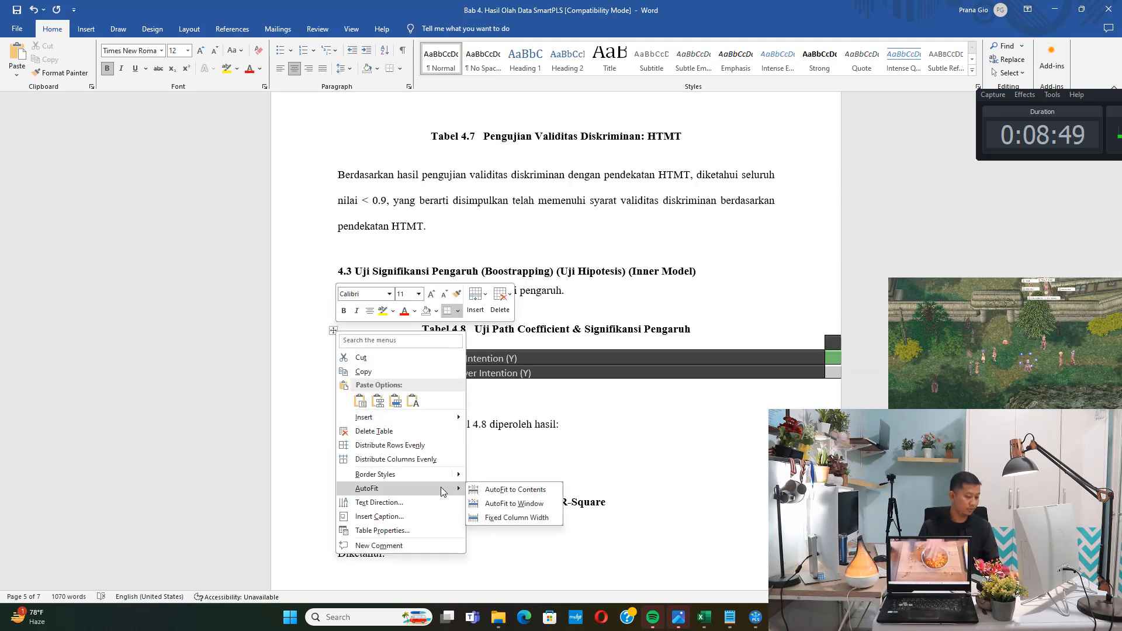
{"action": "left_click", "coordinate": [500, 505]}
{"action": "key", "text": "ctrl+shift+p"}
{"action": "type", "text": "8"}
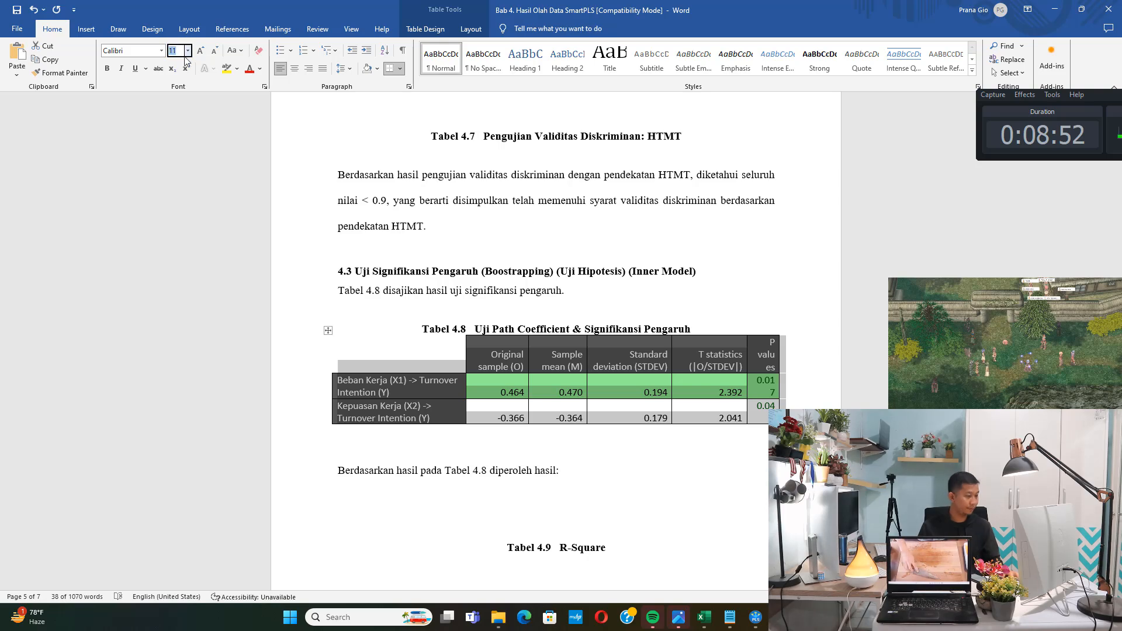
{"action": "key", "text": "Return"}
Center the headers and values in the Tabel 4.8 numeric columns and delete the extra blank line below the table
{"action": "left_click", "coordinate": [760, 382]}
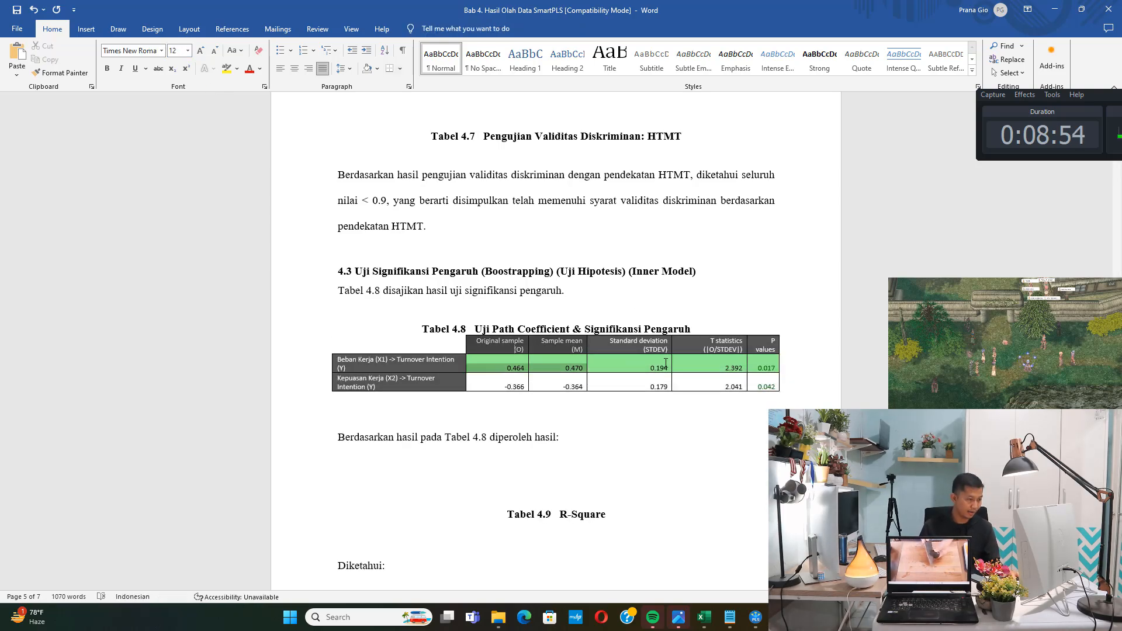
{"action": "left_click", "coordinate": [295, 68]}
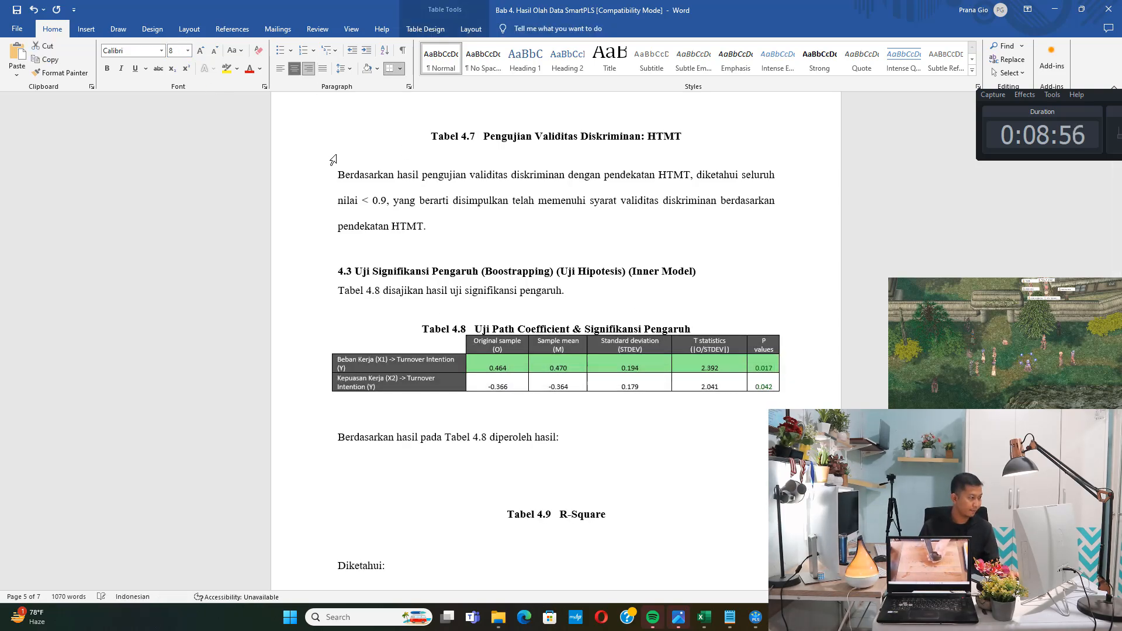
{"action": "left_click", "coordinate": [446, 286]}
{"action": "left_click", "coordinate": [328, 331]}
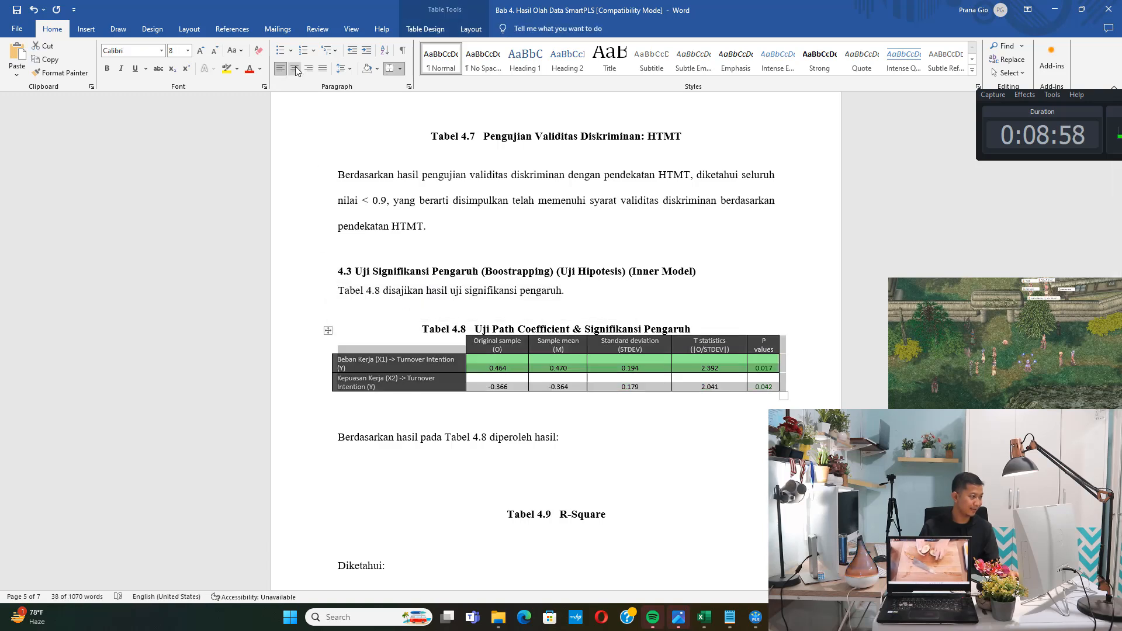
{"action": "left_click", "coordinate": [564, 412]}
{"action": "key", "text": "Delete"}
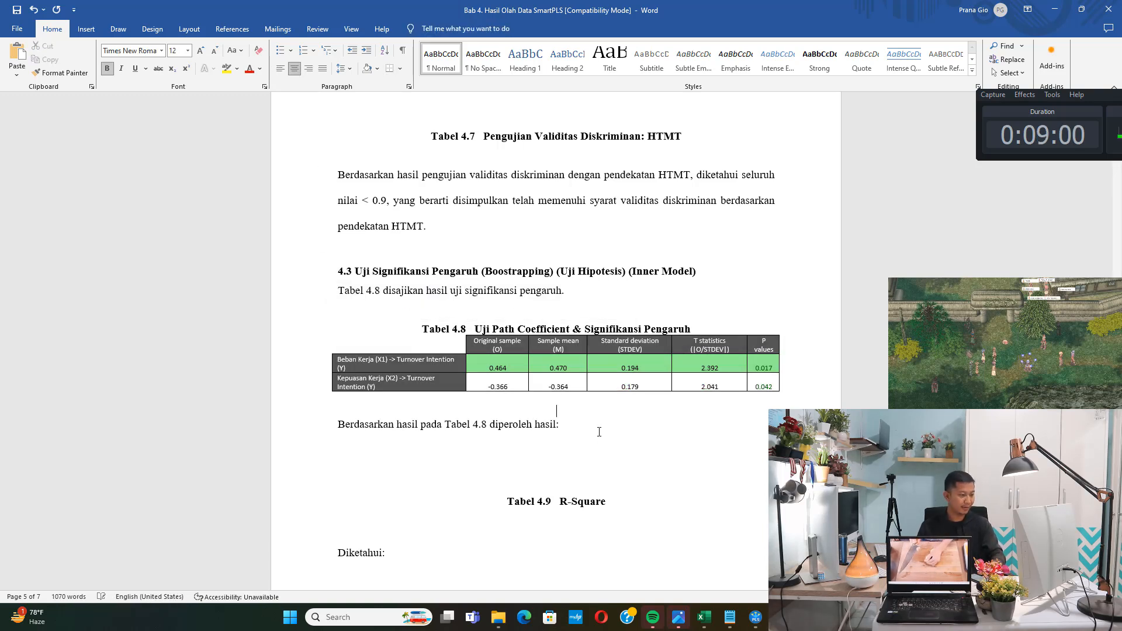
Below "Berdasarkan hasil pada Tabel 4.8 diperoleh hasil:", add an arrow bullet reading "Beban Kerja (X1) berpengaruh positif terhadap Turnover Intention, dengan"
{"action": "left_click", "coordinate": [594, 431]}
{"action": "key", "text": "Return"}
{"action": "type", "text": "==> bE"}
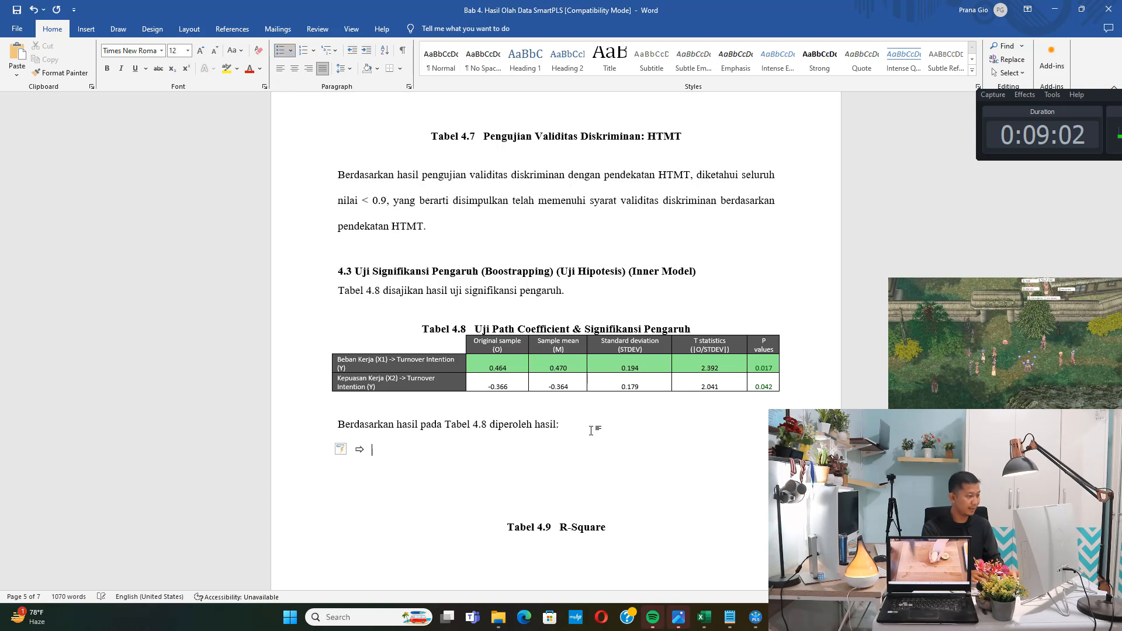
{"action": "type", "text": "BAN Kerja "}
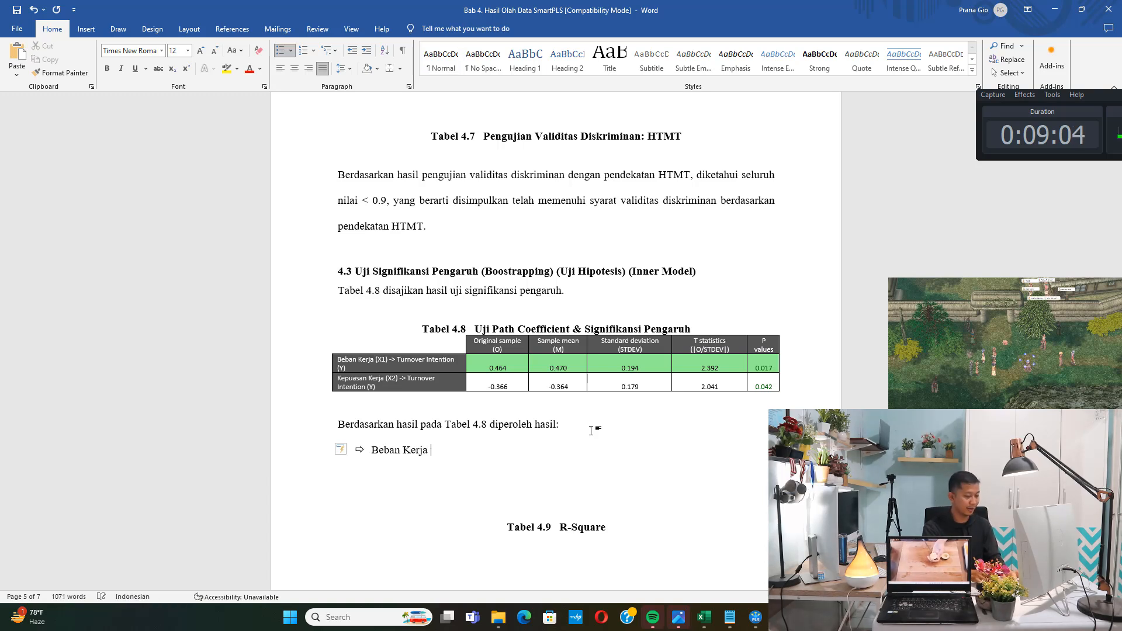
{"action": "type", "text": "(X1) berpen"}
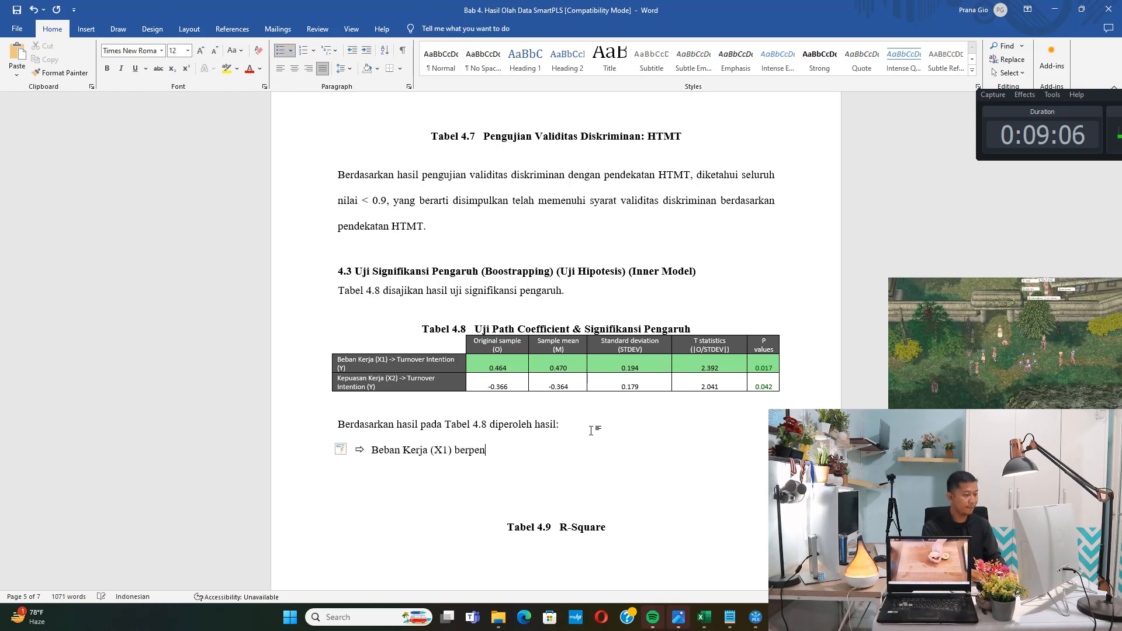
{"action": "type", "text": "garuh posit"}
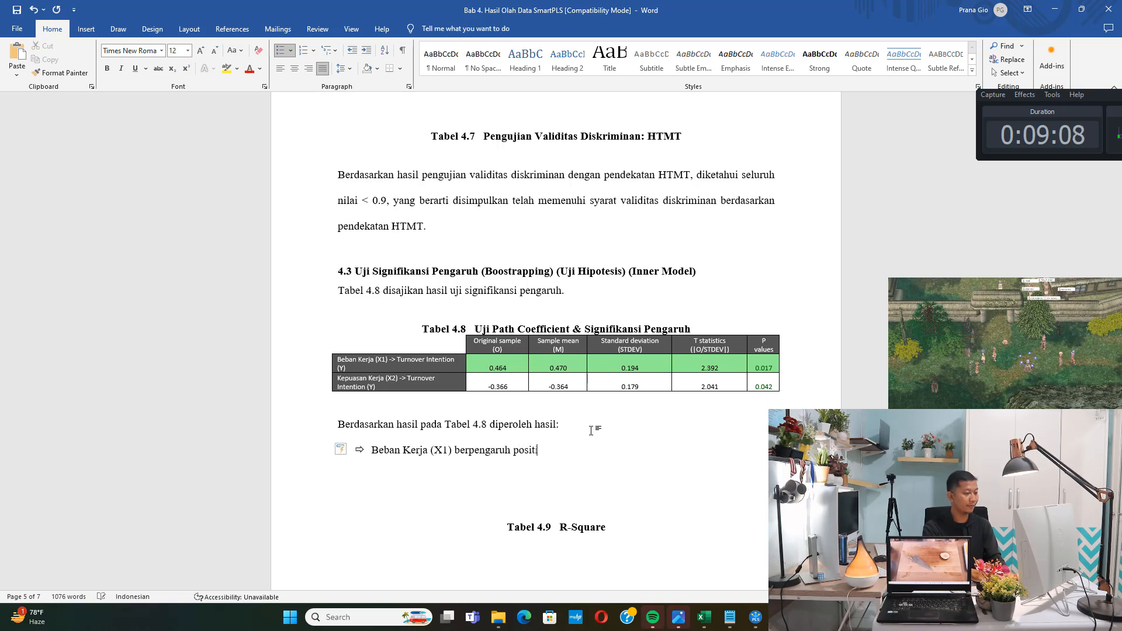
{"action": "type", "text": "if terhadap Tur"}
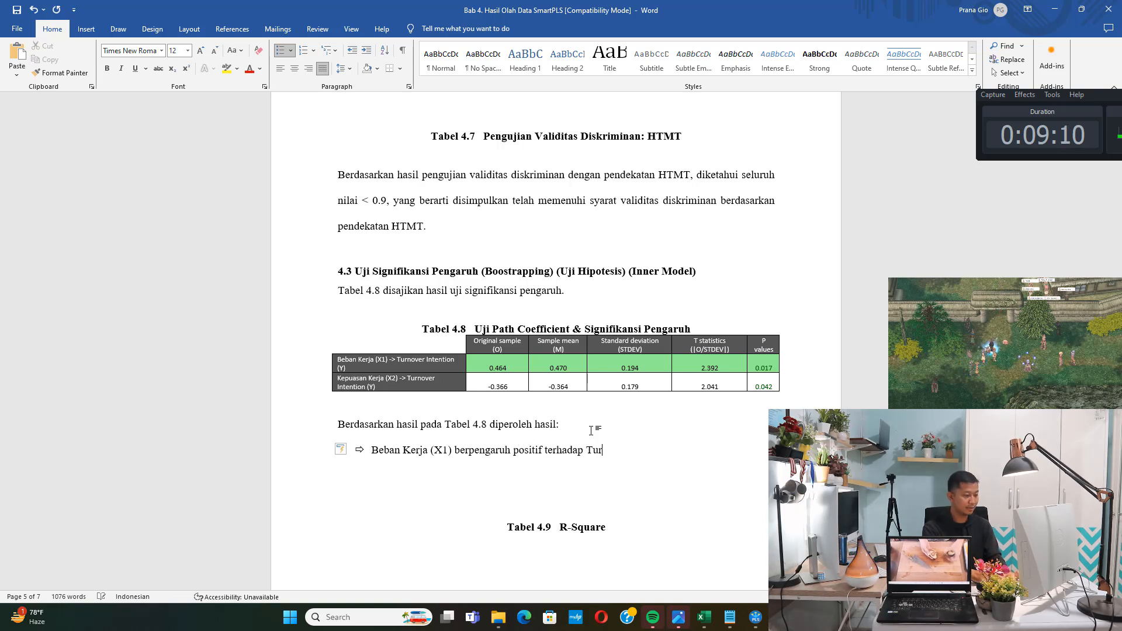
{"action": "type", "text": "nover Inten"}
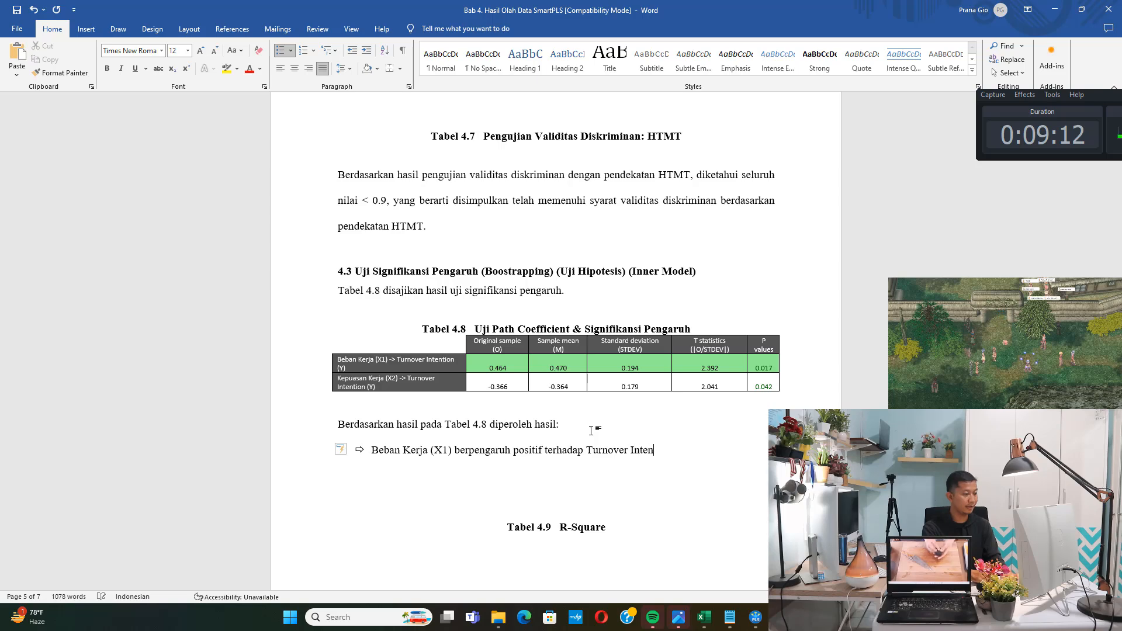
{"action": "type", "text": "a"}
{"action": "type", "text": "ion, d"}
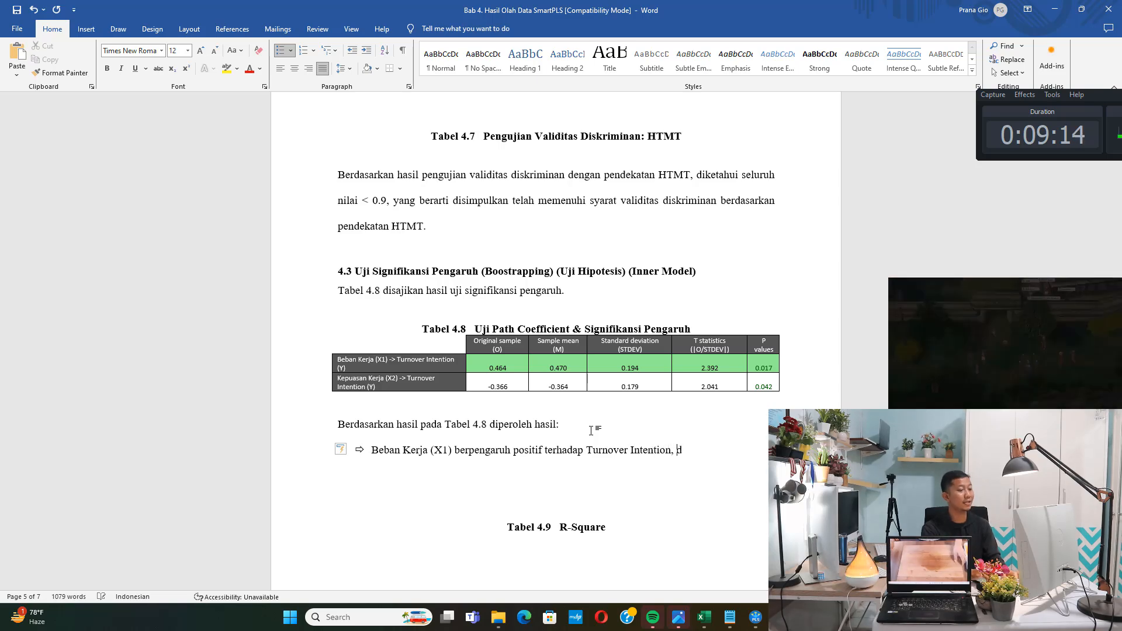
{"action": "type", "text": "engan nilai "}
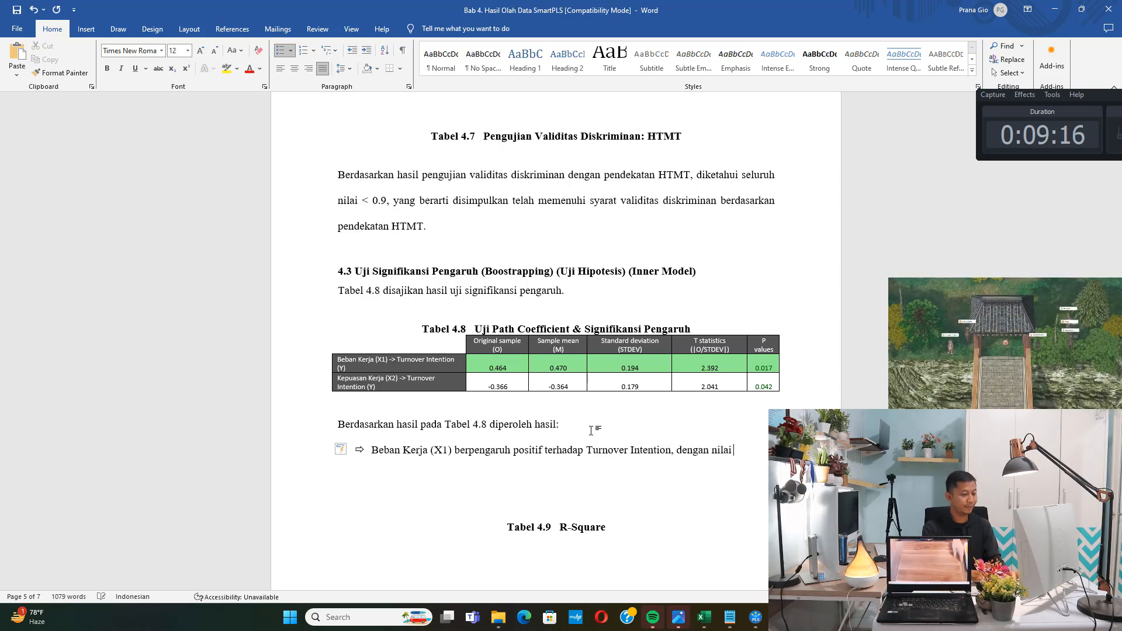
{"action": "type", "text": "koefisien ("}
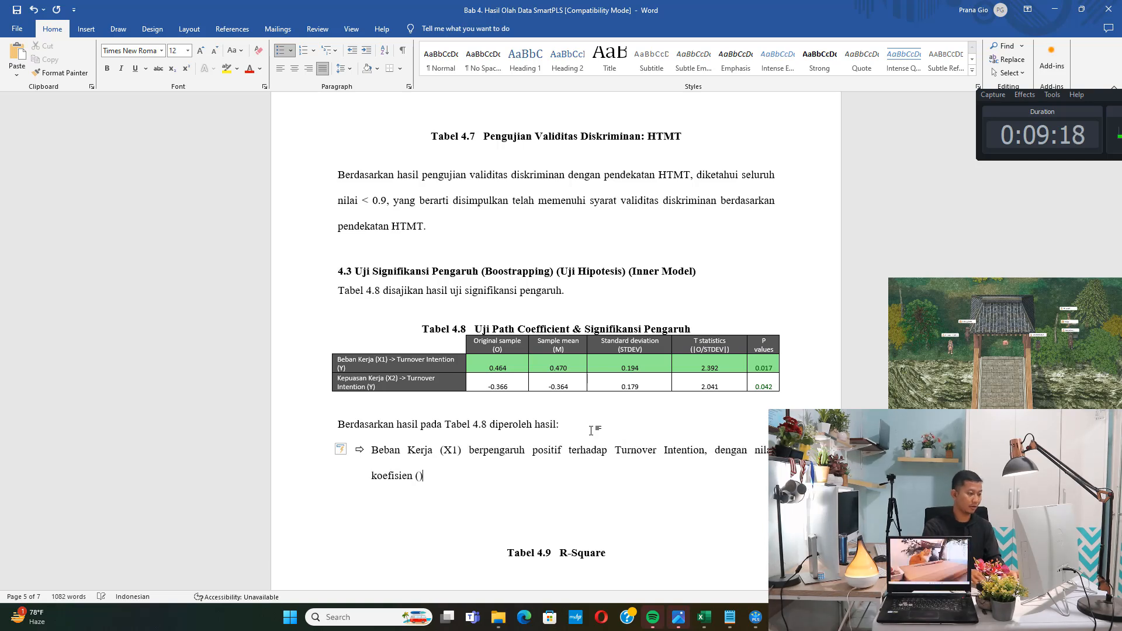
{"action": "type", "text": "kol"}
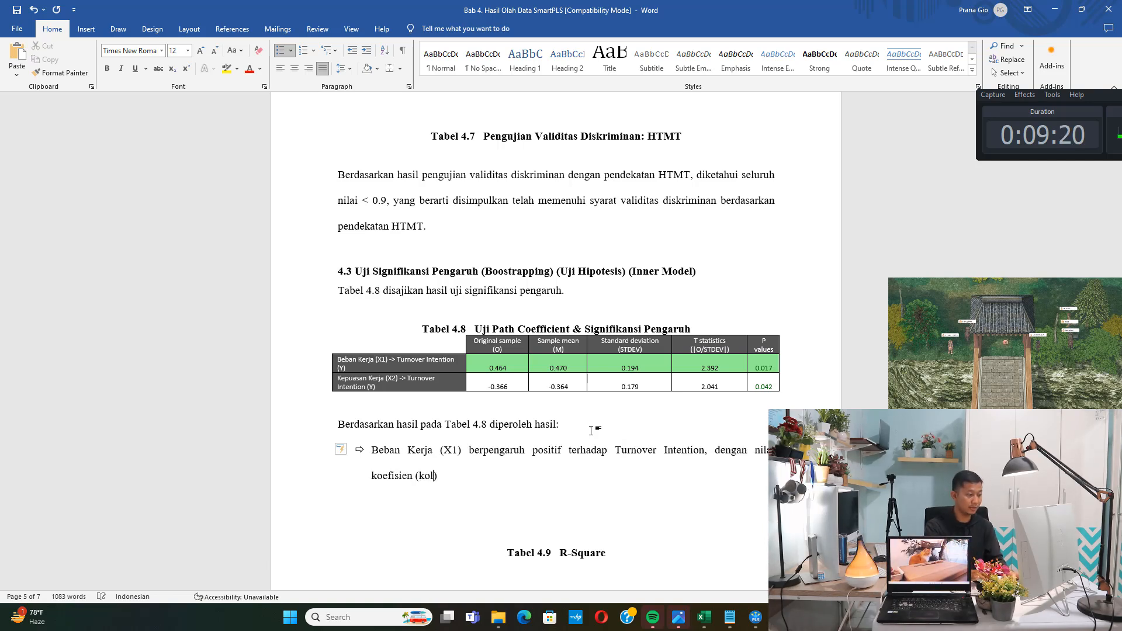
{"action": "type", "text": "om"}
Continue the Beban Kerja (X1) bullet with "nilai koefisien (kolom Original Sample) = 0.464,", putting "Original Sample" in italics
{"action": "key", "text": "ctrl+i"}
{"action": "type", "text": "Ori"}
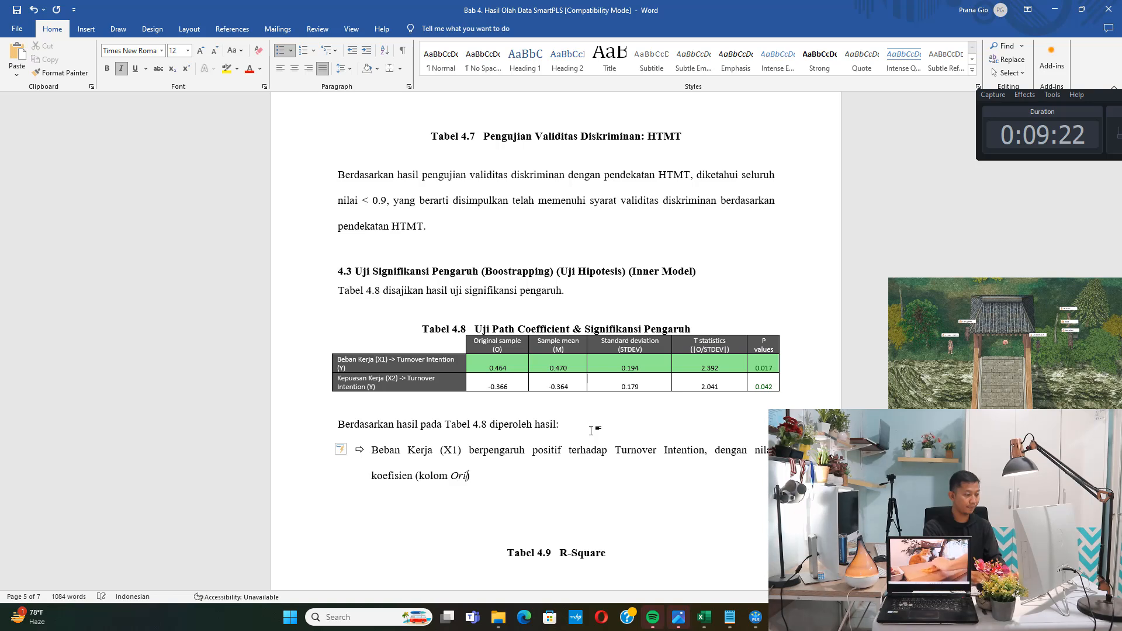
{"action": "type", "text": "ginal Saml"}
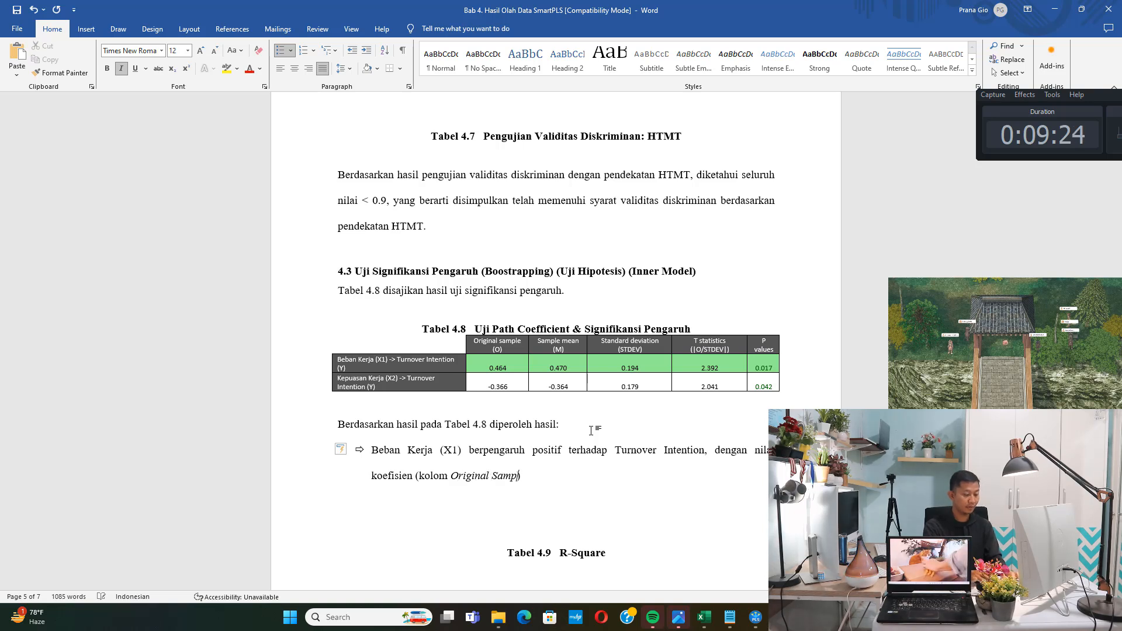
{"action": "type", "text": "le"}
{"action": "key", "text": "End"}
{"action": "type", "text": "="}
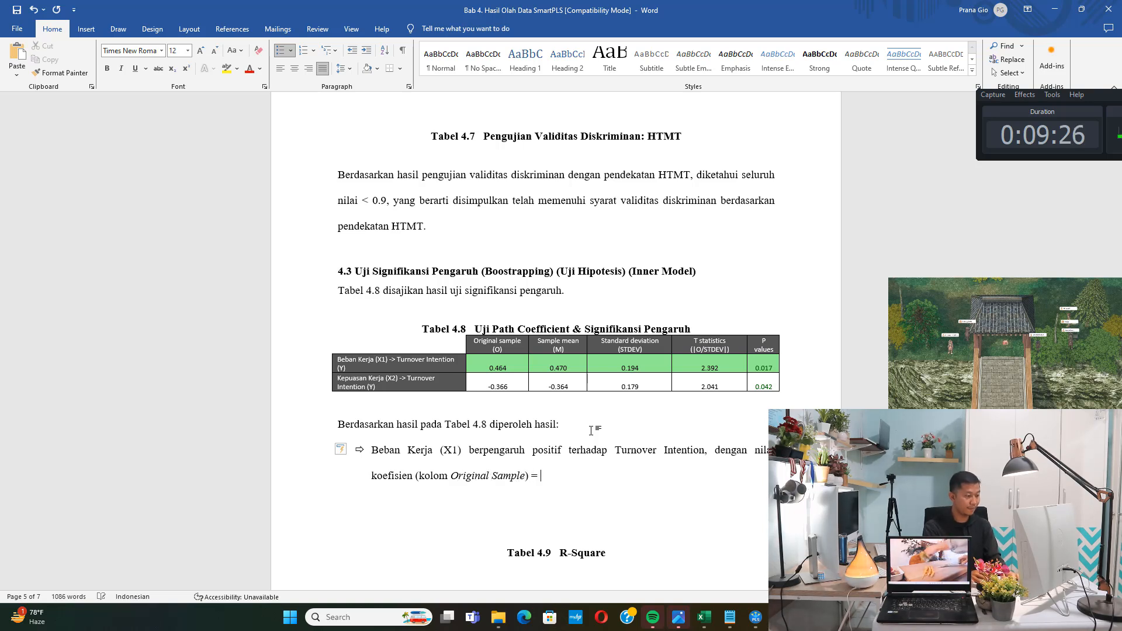
{"action": "type", "text": " 0.464"}
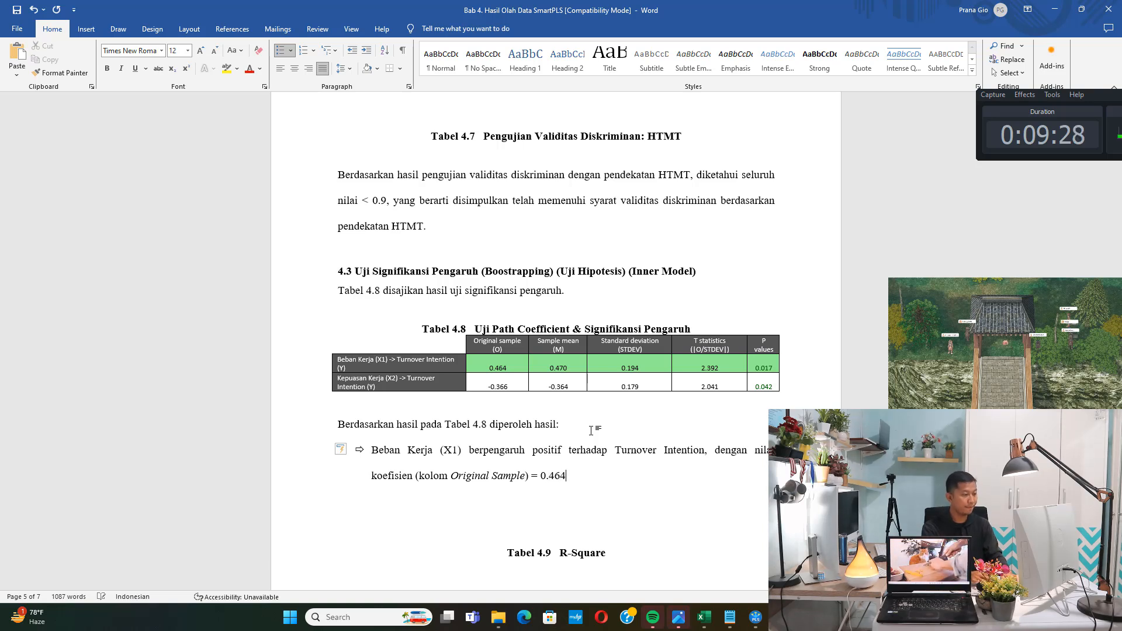
{"action": "type", "text": ", "}
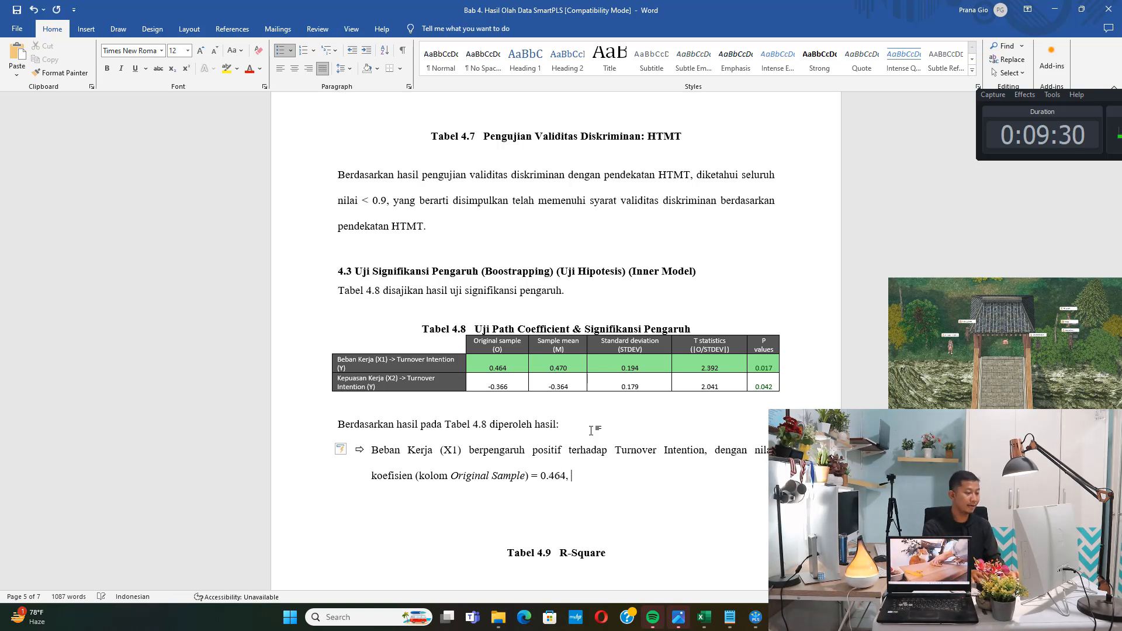
{"action": "type", "text": "adadan signifikan,d"}
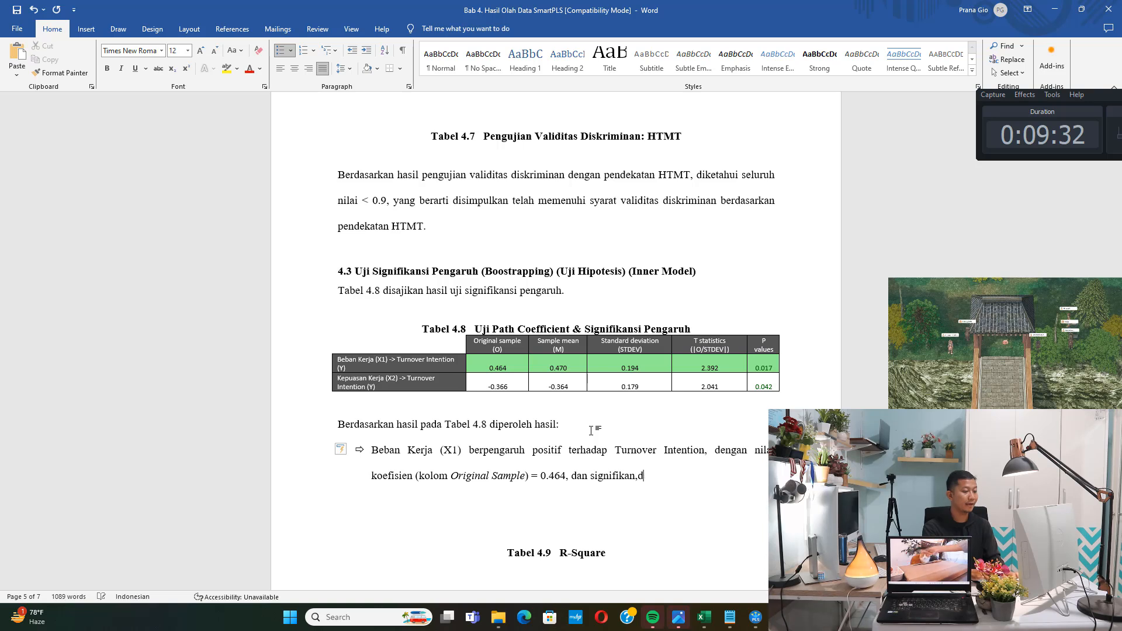
{"action": "type", "text": "engan"}
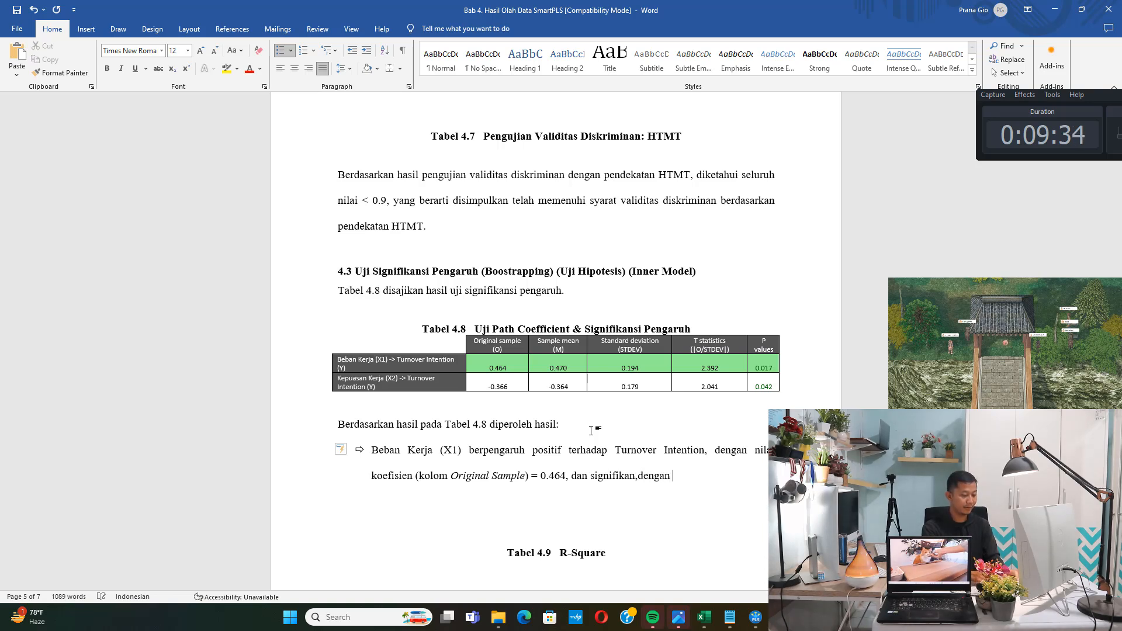
Continue the bullet with "dan signifikan,dengan T-Statistics = 2.392 > 1.96 dan", putting "T-Statistics" in italics
{"action": "key", "text": "ctrl+i"}
{"action": "type", "text": "T-Sta"}
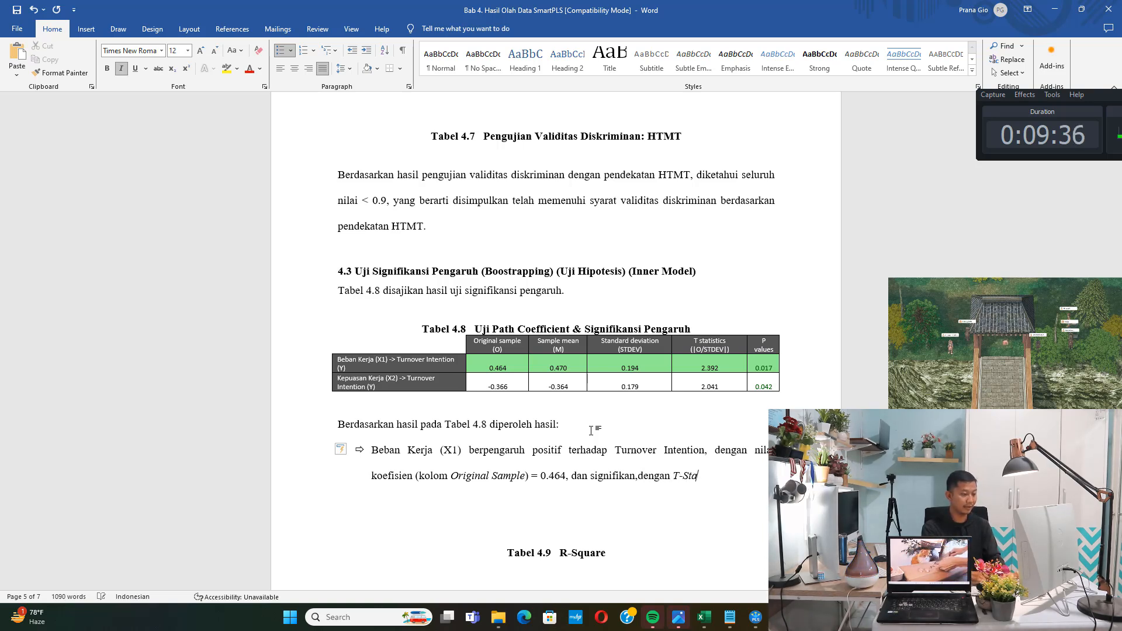
{"action": "type", "text": "tistics"}
{"action": "key", "text": "ctrl+i"}
{"action": "type", "text": "="}
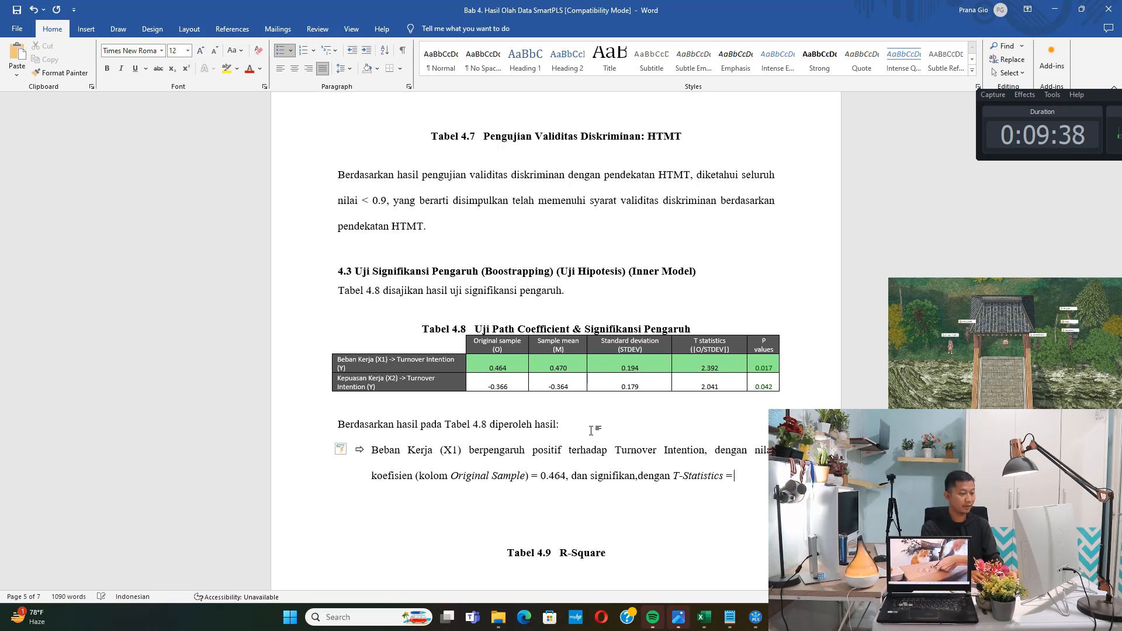
{"action": "type", "text": " 2.39"}
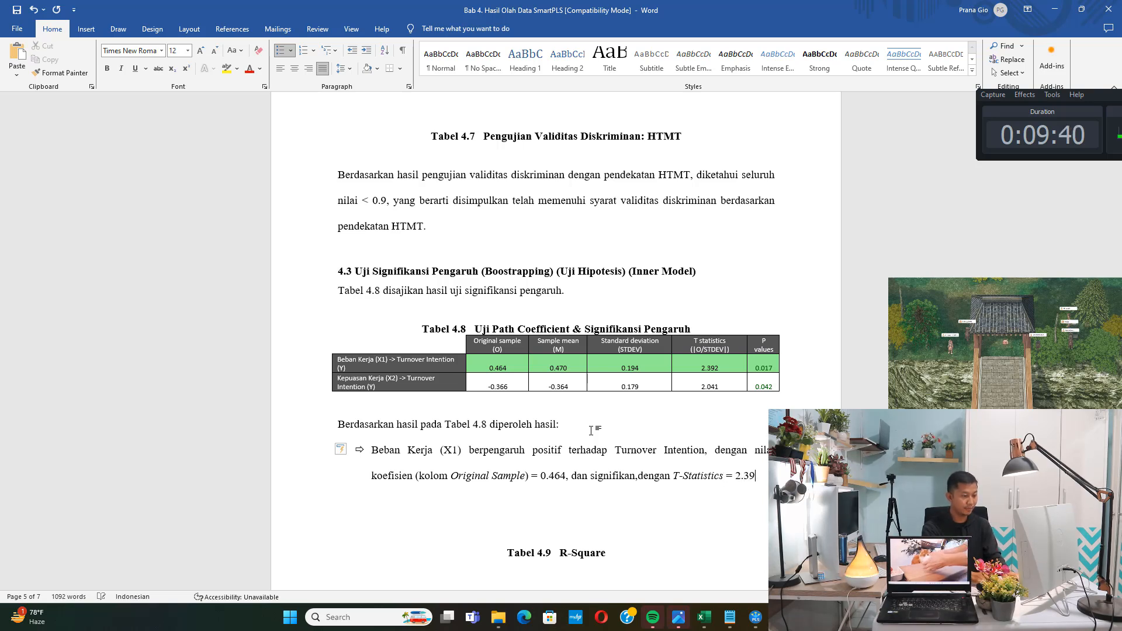
{"action": "type", "text": "2 > 1"}
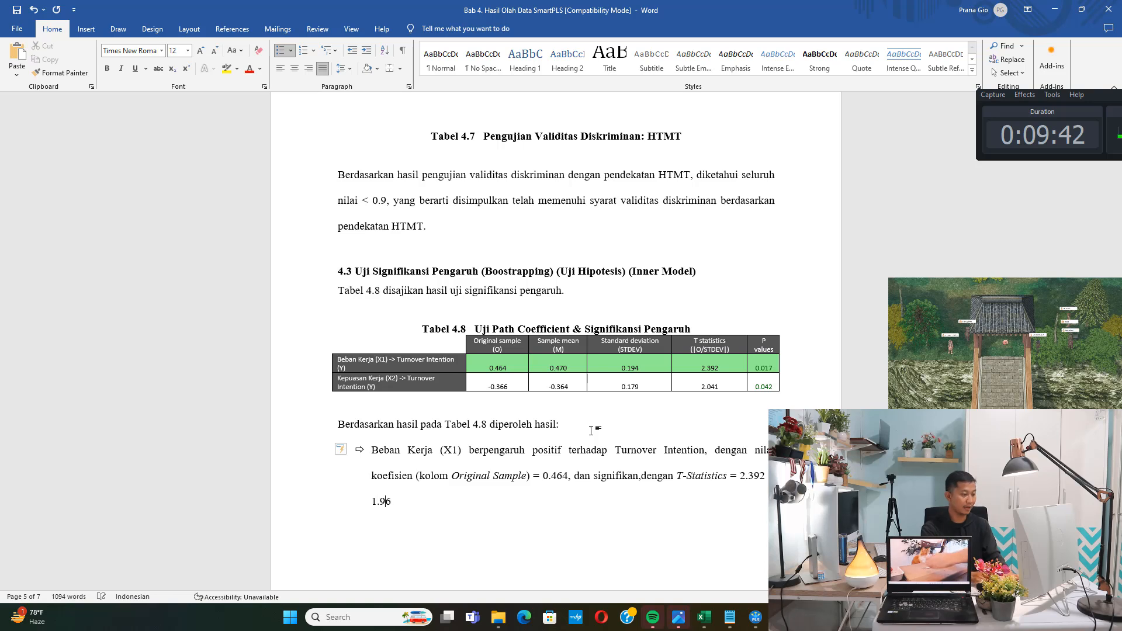
{"action": "type", "text": ".96 dan"}
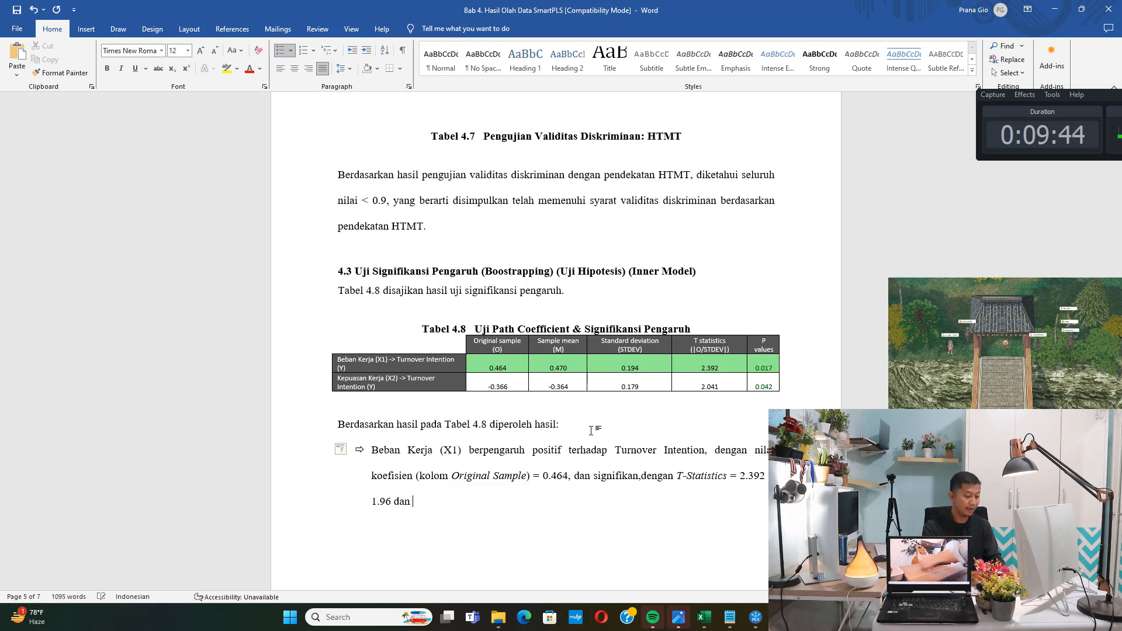
Extend the bullet's significance statement with "P-Values = 0.017 < 0.05", putting "P-Values" in italics
{"action": "key", "text": "ctrl+i"}
{"action": "type", "text": "P-Values"}
{"action": "key", "text": "ctrl+i"}
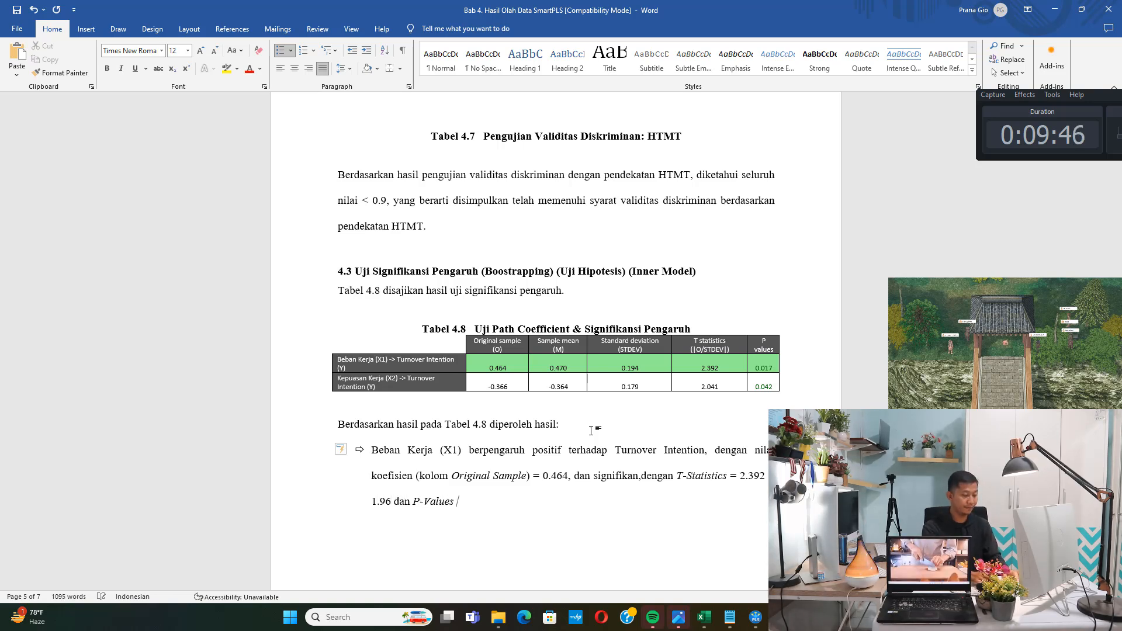
{"action": "type", "text": "= 0.0"}
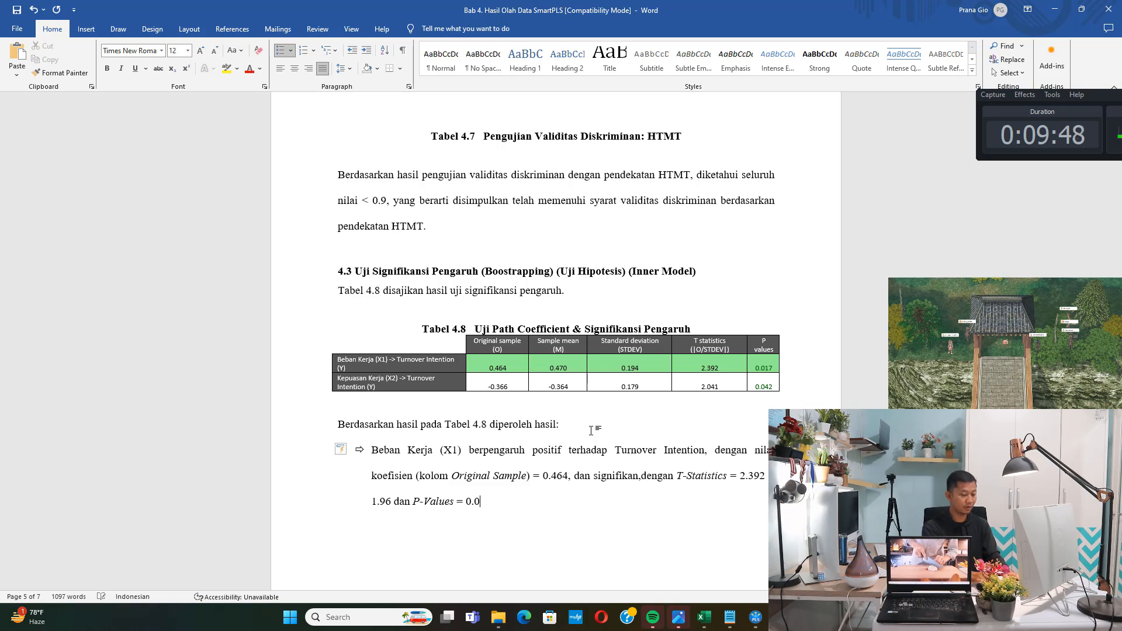
{"action": "type", "text": "17 < 0"}
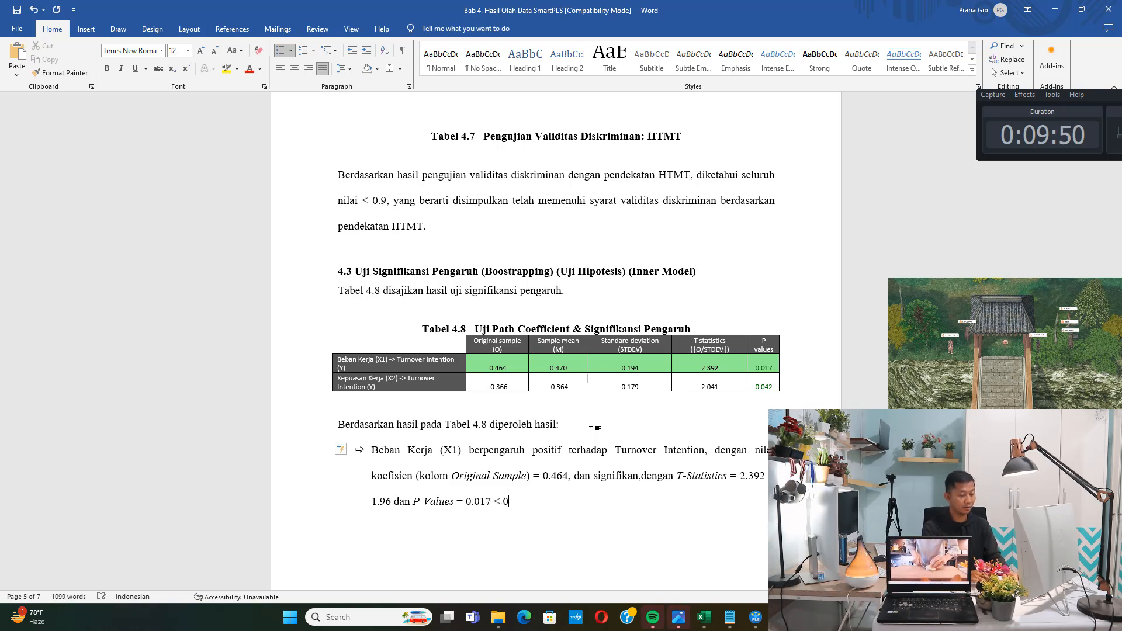
{"action": "type", "text": ".05 ("}
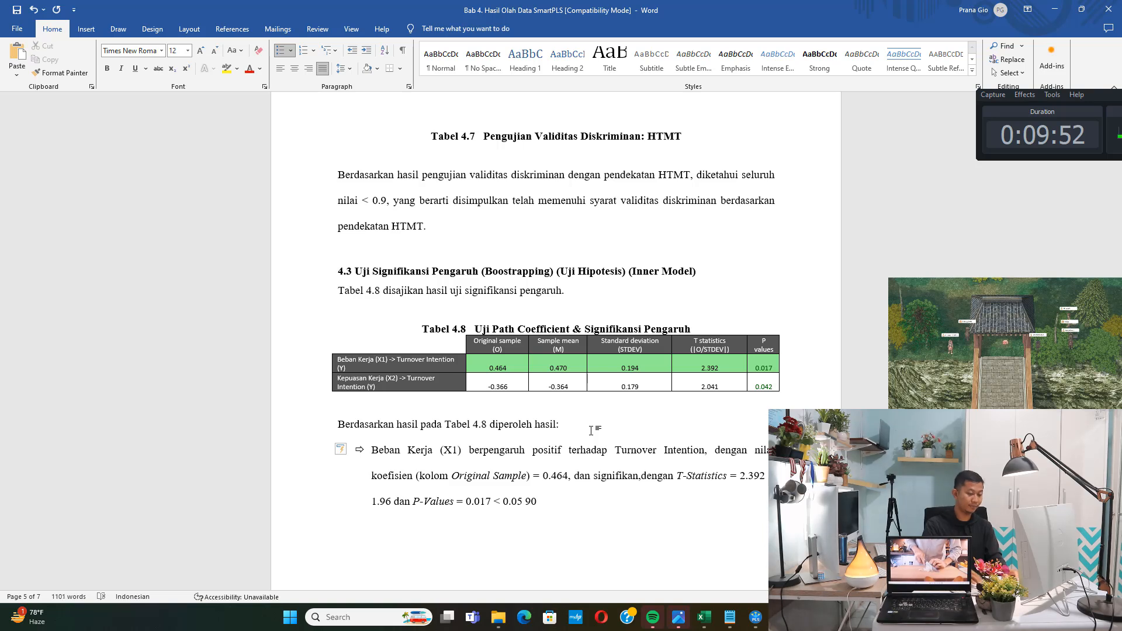
End the bullet with "(Hipotesis Diterima).", putting the words inside the parentheses in bold
{"action": "key", "text": "Left"}
{"action": "key", "text": "ctrl+b"}
{"action": "type", "text": "Hi"}
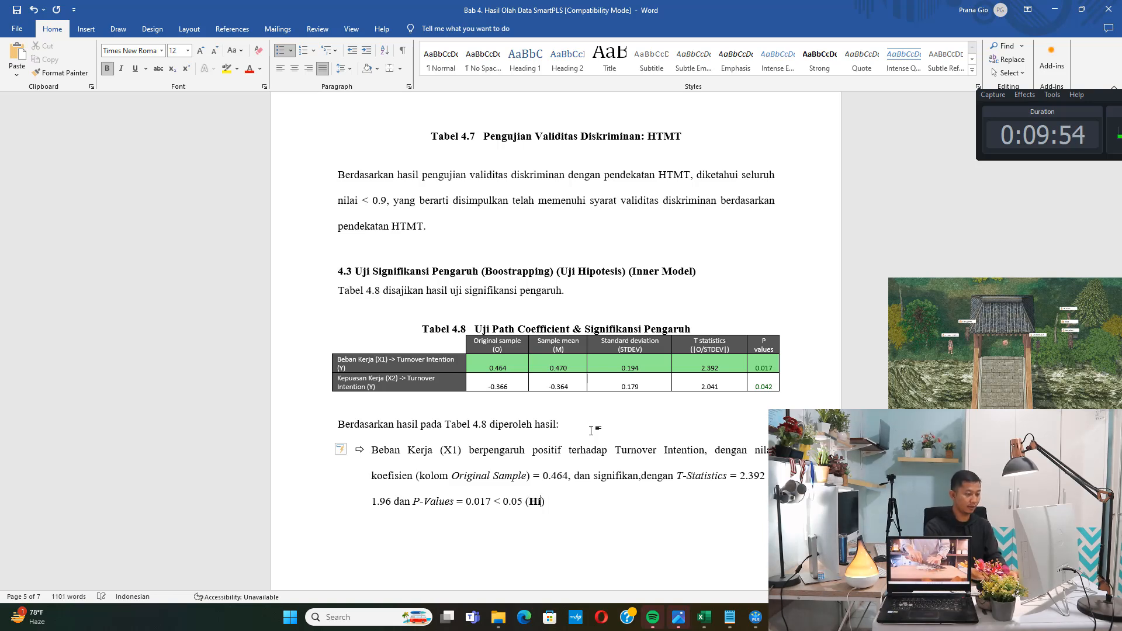
{"action": "type", "text": "pite"}
{"action": "key", "text": "BackSpace"}
{"action": "key", "text": "BackSpace"}
{"action": "key", "text": "BackSpace"}
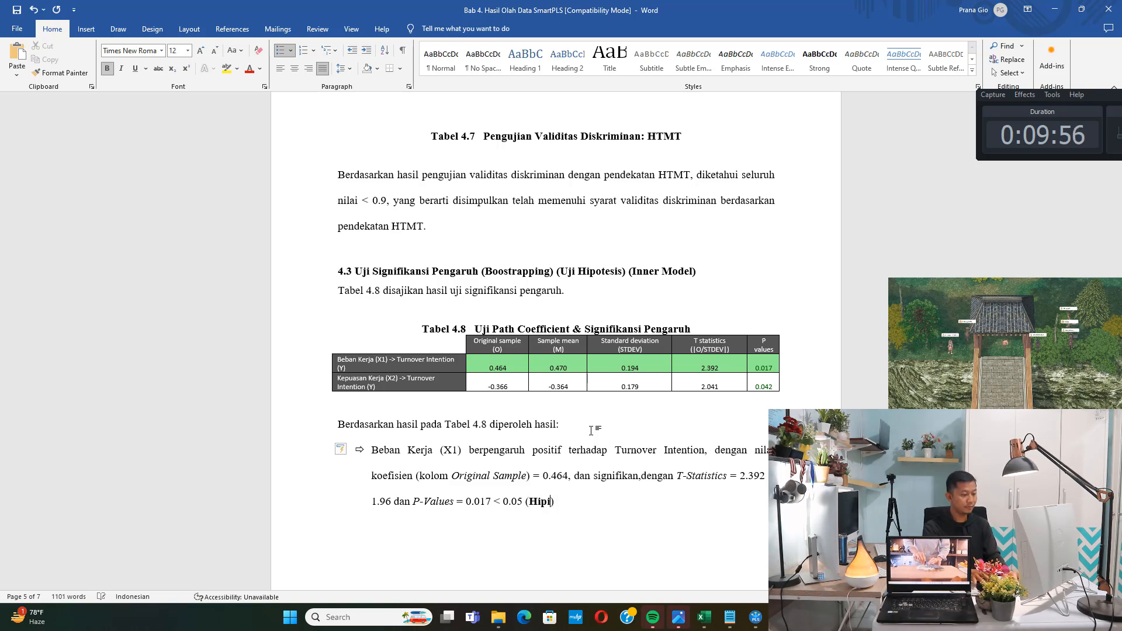
{"action": "key", "text": "BackSpace"}
{"action": "type", "text": "otesis Diterima)"}
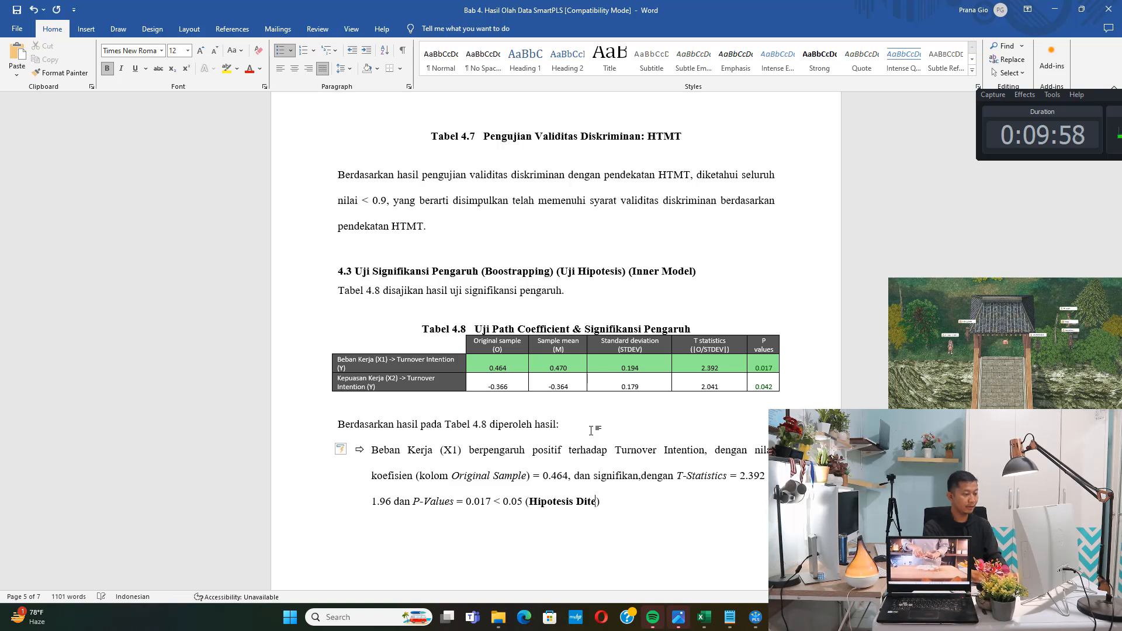
{"action": "type", "text": "."}
Highlight the words "Hipotesis Diterima" at the end of the bullet in yellow
{"action": "key", "text": "Left"}
{"action": "key", "text": "Left"}
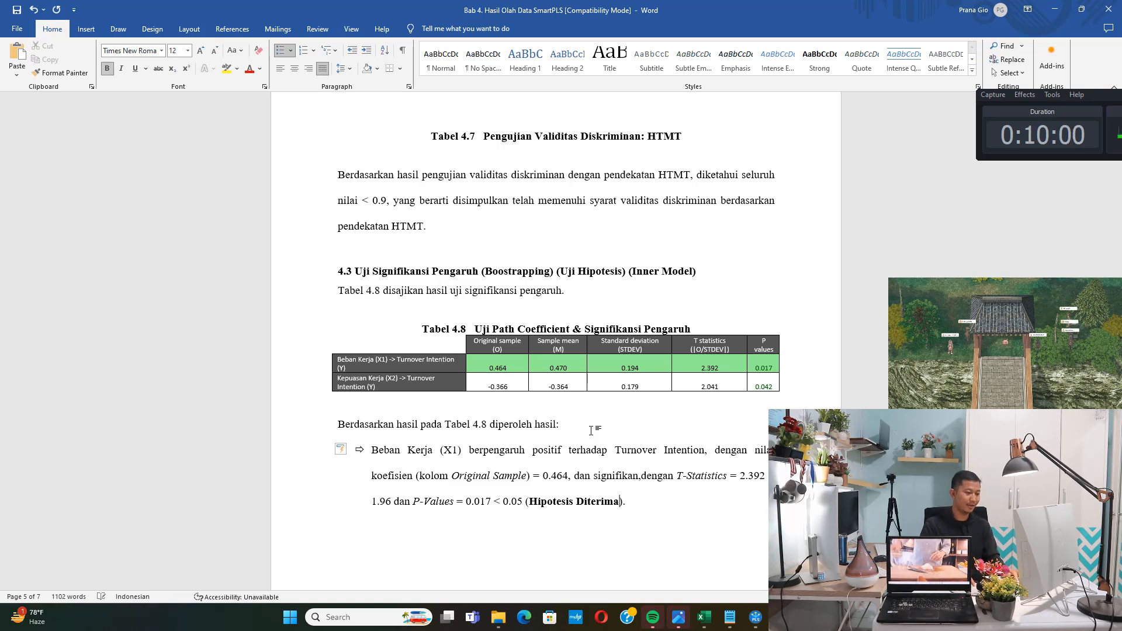
{"action": "key", "text": "shift+Left"}
{"action": "key", "text": "shift+Left"}
{"action": "key", "text": "shift+Left"}
{"action": "key", "text": "shift+Left"}
{"action": "key", "text": "shift+Left"}
{"action": "key", "text": "shift+Left"}
{"action": "key", "text": "shift+Left"}
{"action": "key", "text": "shift+Left"}
{"action": "key", "text": "shift+Left"}
{"action": "key", "text": "shift+Left"}
{"action": "key", "text": "shift+Left"}
{"action": "key", "text": "shift+Left"}
{"action": "key", "text": "shift+Left"}
{"action": "key", "text": "shift+Left"}
{"action": "key", "text": "shift+Left"}
{"action": "key", "text": "shift+Left"}
{"action": "key", "text": "shift+Left"}
{"action": "key", "text": "shift+Left"}
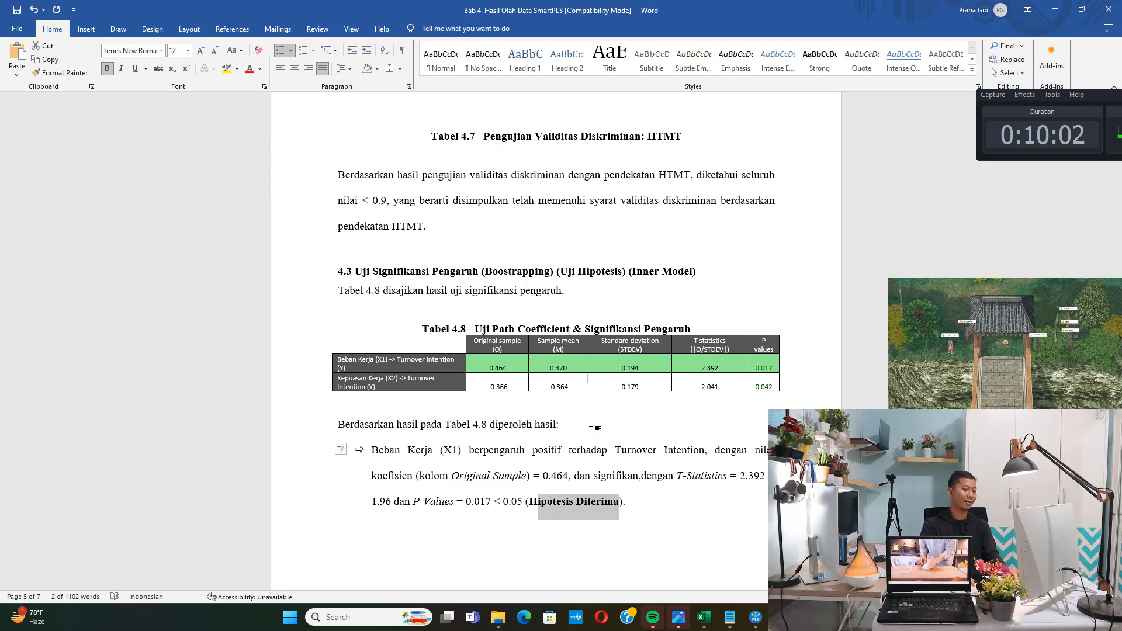
{"action": "left_click", "coordinate": [227, 68]}
Copy the whole Beban Kerja (X1) bullet and paste the duplicate below it
{"action": "scroll", "coordinate": [607, 264], "scroll_direction": "down", "scroll_amount": 3}
{"action": "triple_click", "coordinate": [636, 374]}
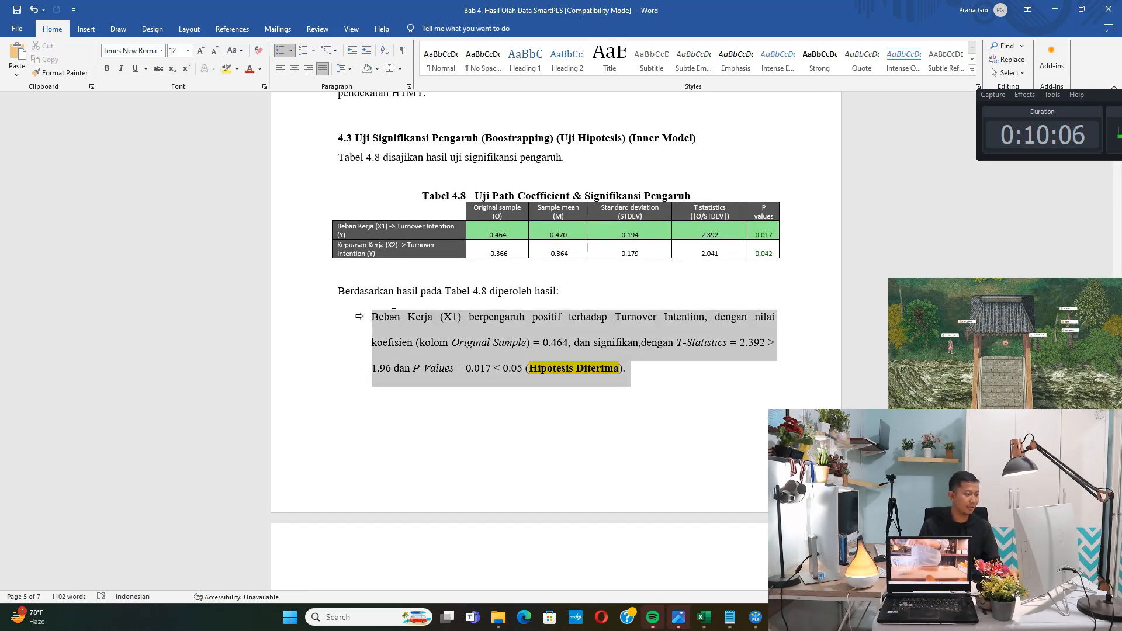
{"action": "key", "text": "ctrl+c"}
{"action": "left_click", "coordinate": [437, 396]}
{"action": "key", "text": "ctrl+v"}
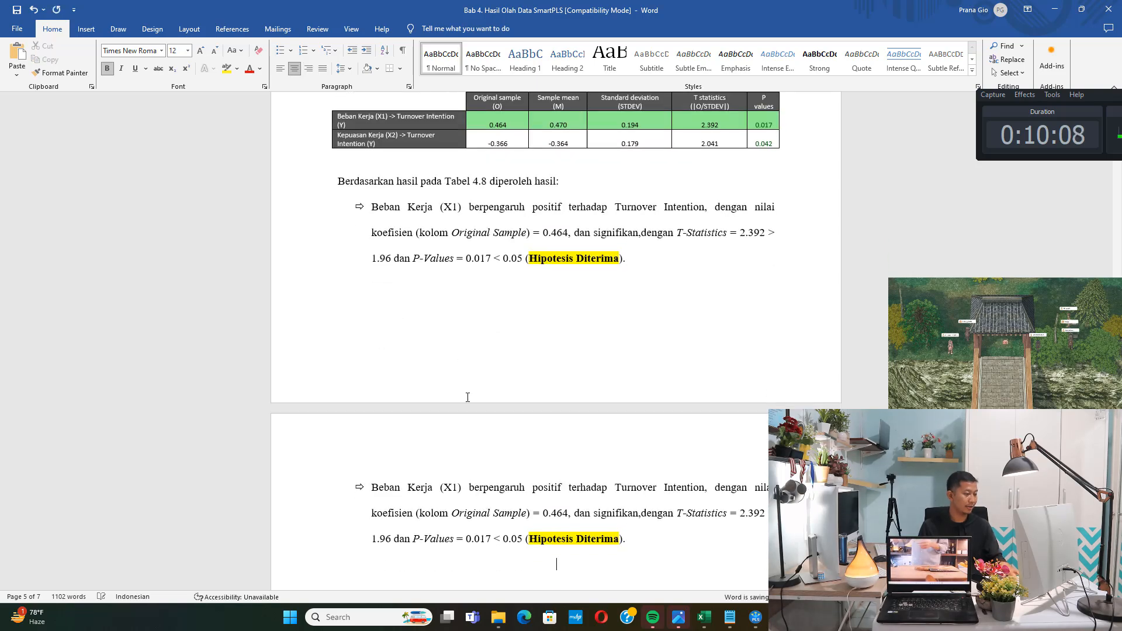
Change the variable at the start of the duplicated bullet to "Kepuasan Kerja (X2)"
{"action": "left_click", "coordinate": [435, 489]}
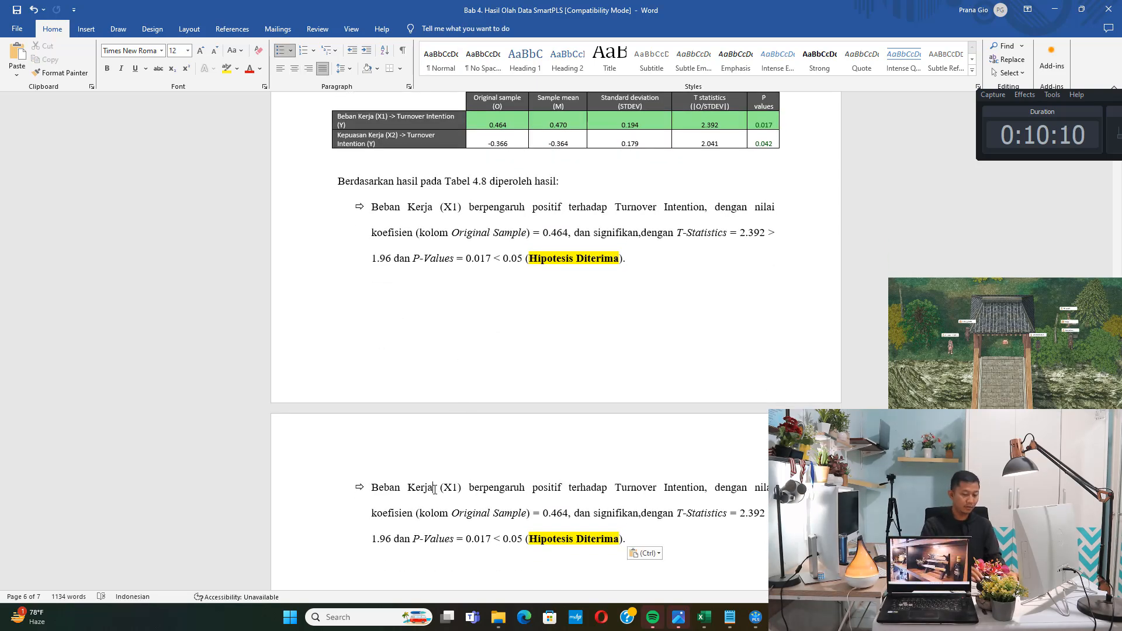
{"action": "key", "text": "BackSpace"}
{"action": "key", "text": "BackSpace"}
{"action": "key", "text": "BackSpace"}
{"action": "key", "text": "BackSpace"}
{"action": "key", "text": "BackSpace"}
{"action": "key", "text": "BackSpace"}
{"action": "key", "text": "BackSpace"}
{"action": "key", "text": "BackSpace"}
{"action": "key", "text": "BackSpace"}
{"action": "key", "text": "BackSpace"}
{"action": "key", "text": "BackSpace"}
{"action": "type", "text": "Kepuasan"}
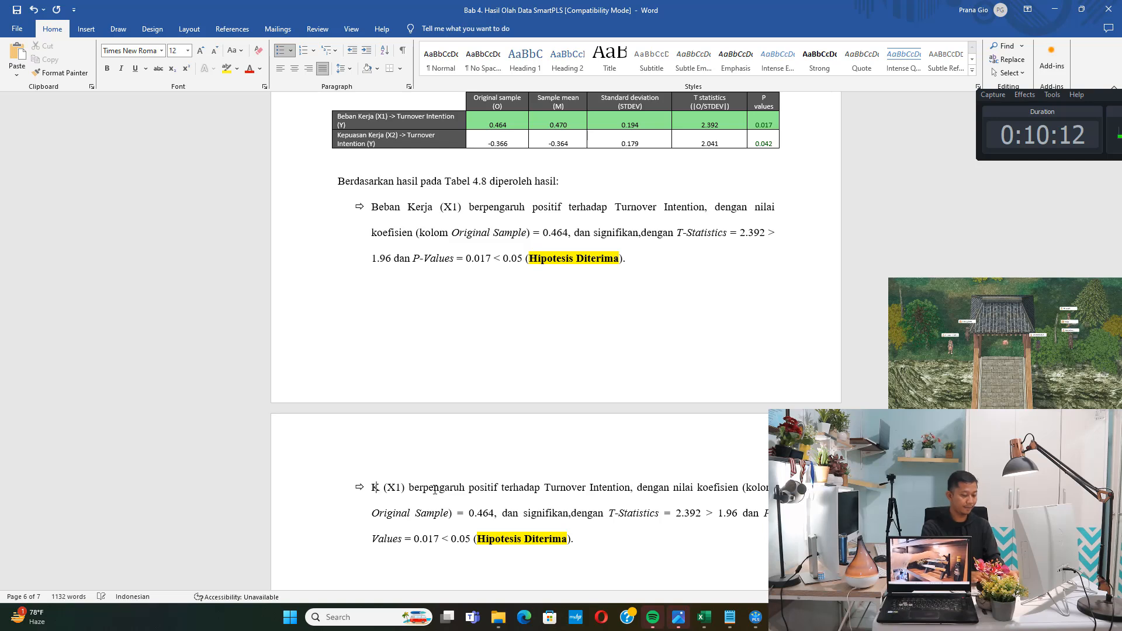
{"action": "type", "text": " Kerja"}
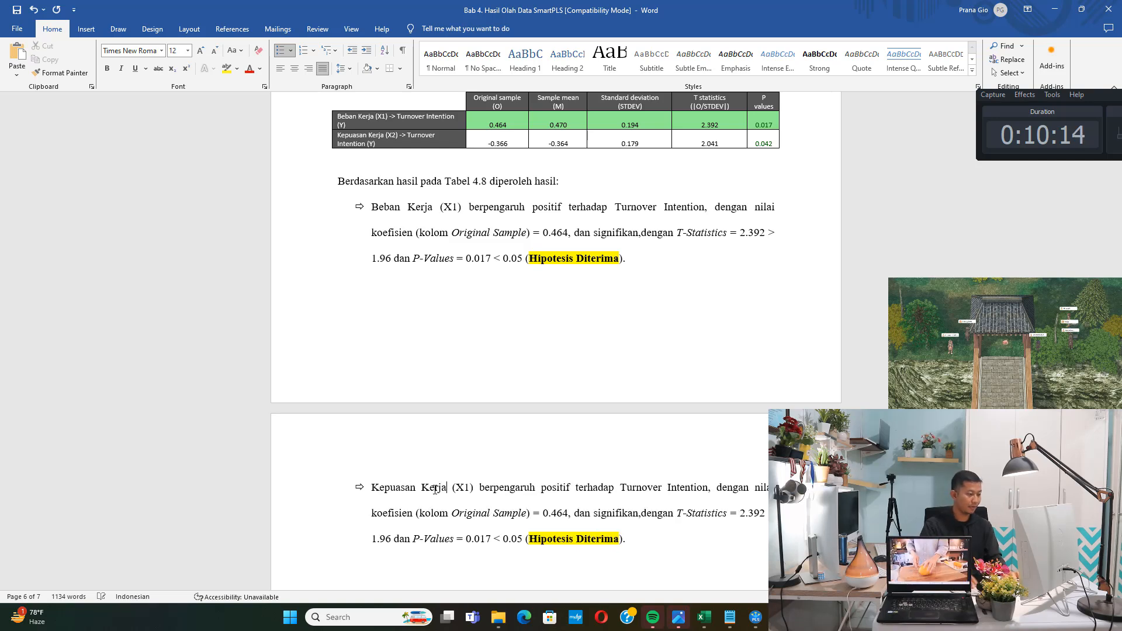
{"action": "key", "text": "Right"}
{"action": "key", "text": "Right"}
{"action": "key", "text": "Right"}
{"action": "key", "text": "shift+Right"}
{"action": "type", "text": "2"}
{"action": "key", "text": "Right"}
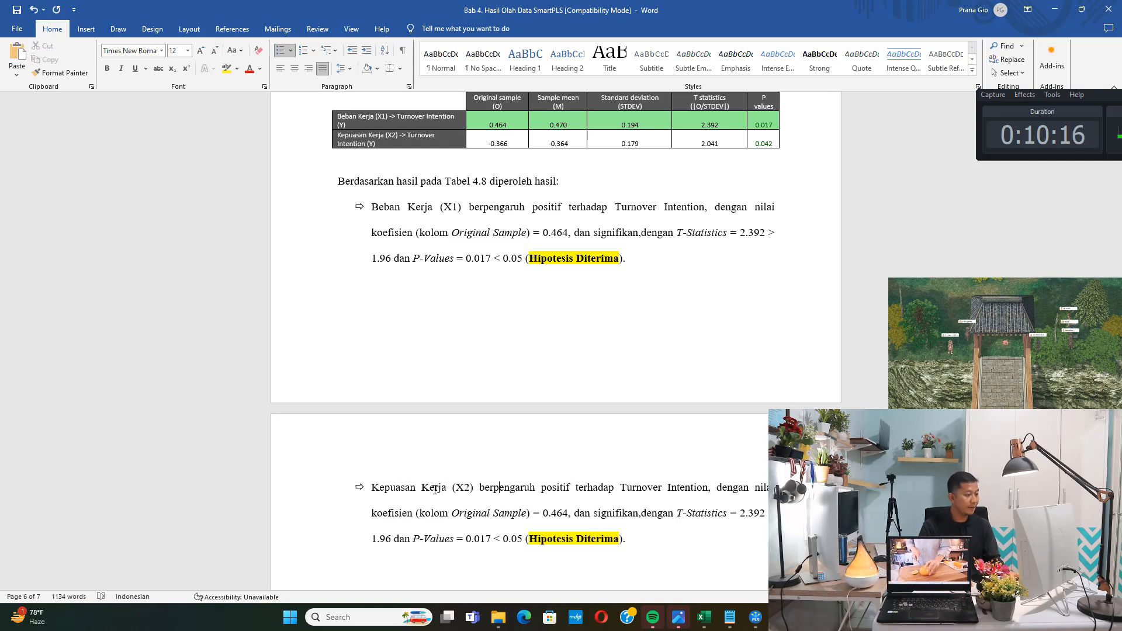
Replace "positif" with "negatif" in the Kepuasan Kerja (X2) bullet and add "(Y)" after "Turnover Intention" in both bullets
{"action": "key", "text": "shift+Right"}
{"action": "key", "text": "shift+Right"}
{"action": "key", "text": "shift+Right"}
{"action": "key", "text": "shift+Right"}
{"action": "key", "text": "shift+Right"}
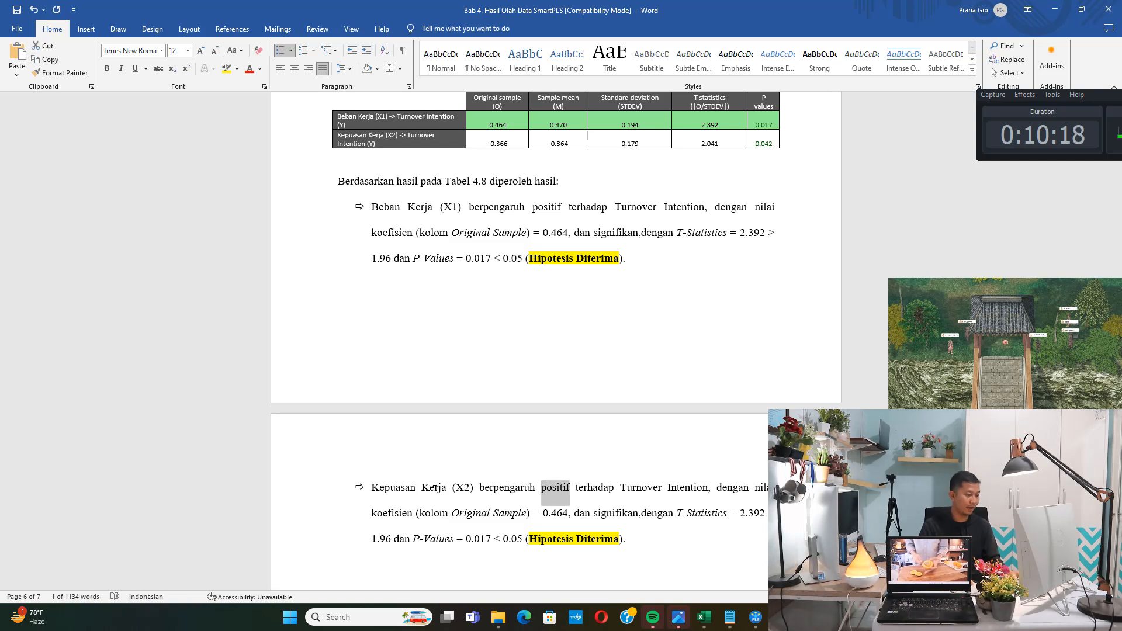
{"action": "type", "text": "negatif"}
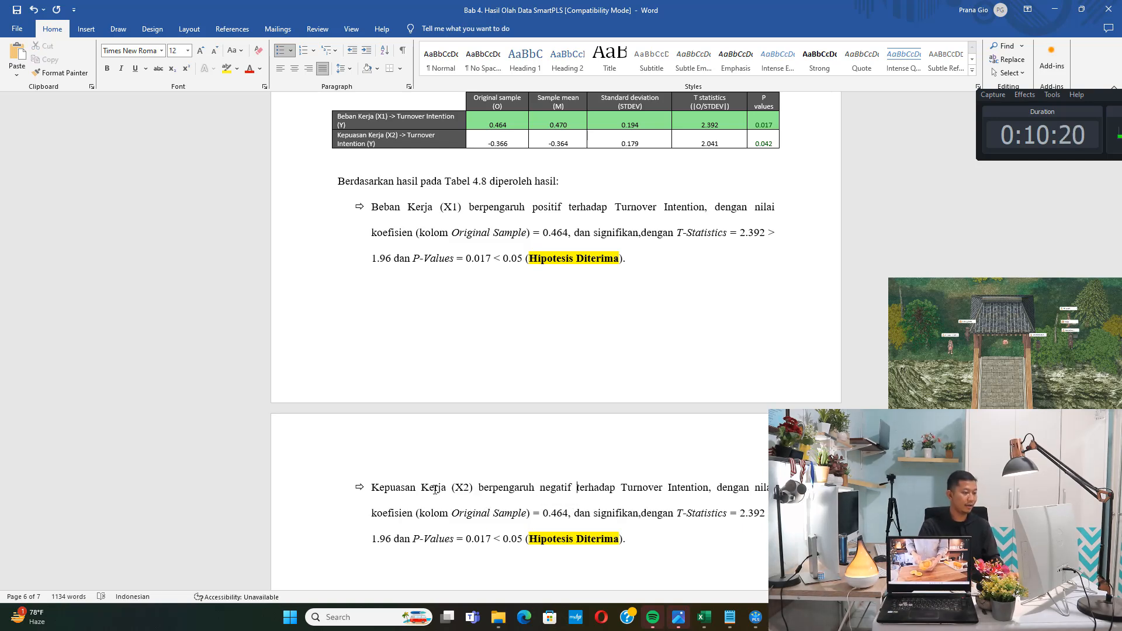
{"action": "type", "text": "(Y)"}
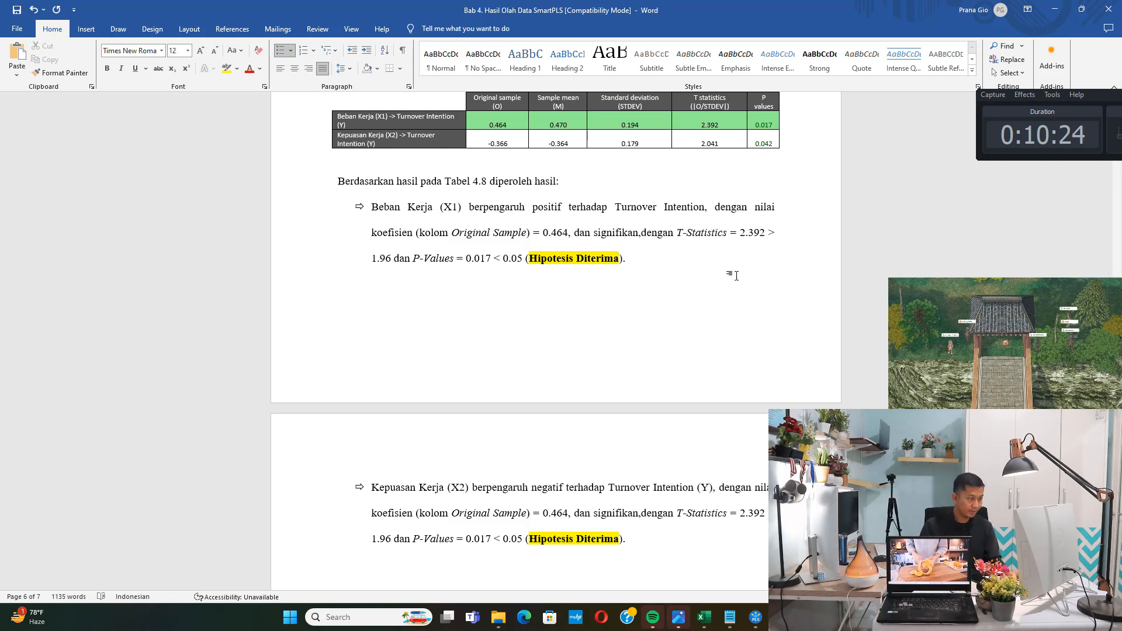
{"action": "type", "text": " (Y)"}
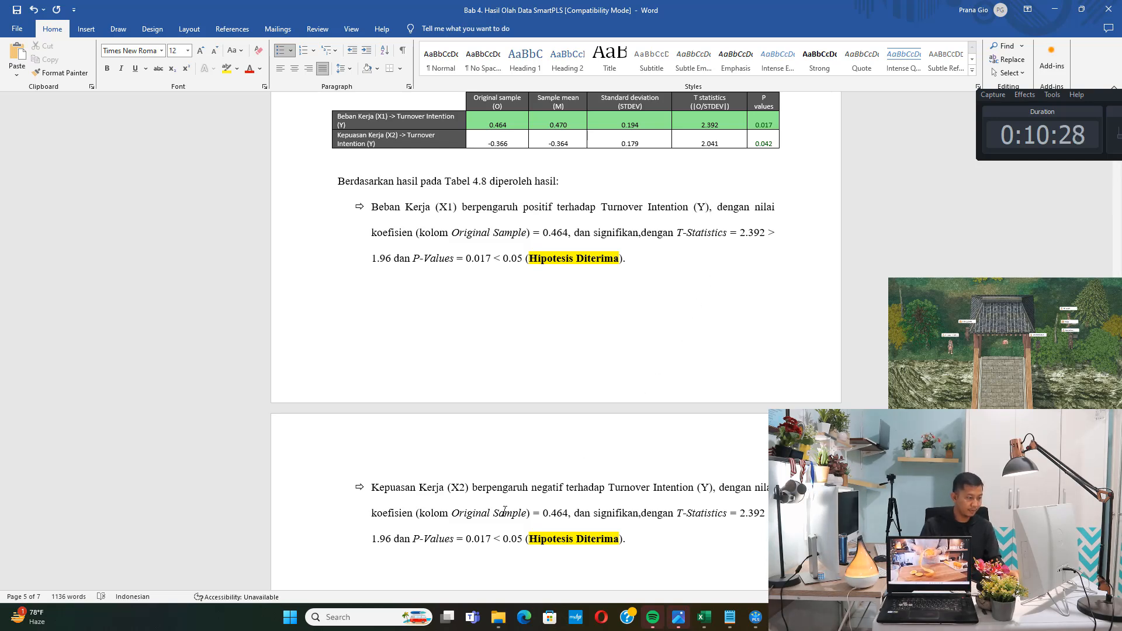
Set the Original Sample coefficient in the Kepuasan Kerja (X2) bullet to -0.366
{"action": "left_click", "coordinate": [550, 513]}
{"action": "key", "text": "shift+Right"}
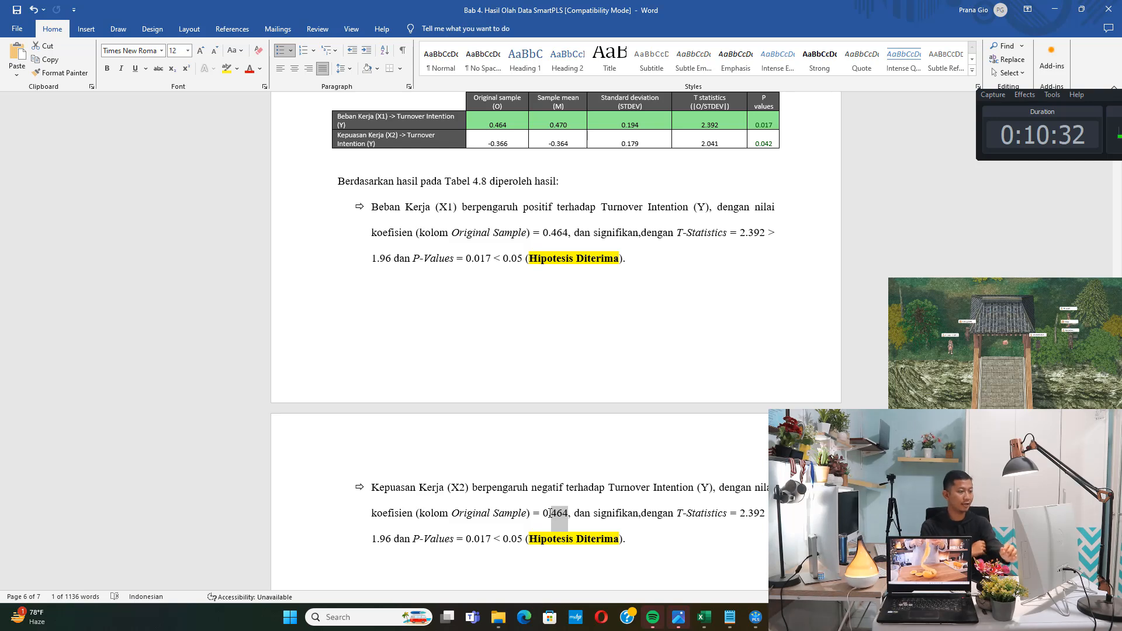
{"action": "key", "text": "BackSpace"}
{"action": "key", "text": "BackSpace"}
{"action": "key", "text": "BackSpace"}
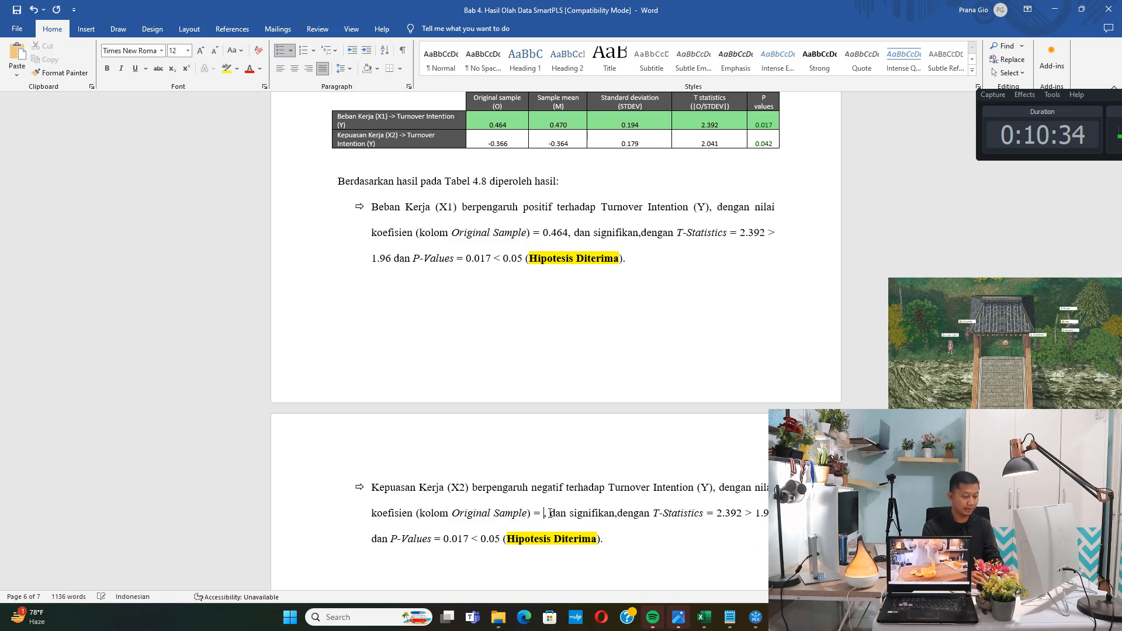
{"action": "type", "text": "-0."}
{"action": "type", "text": "366"}
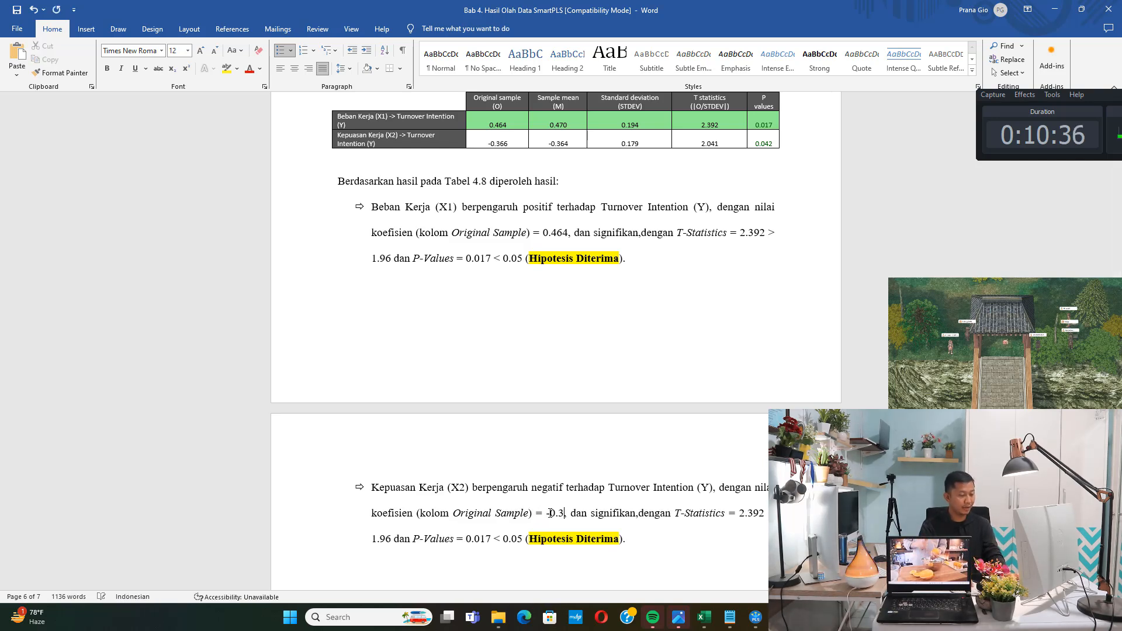
Set the T-Statistics value in the Kepuasan Kerja (X2) bullet to 2.041
{"action": "key", "text": "ctrl+Right"}
{"action": "key", "text": "ctrl+Right"}
{"action": "key", "text": "ctrl+Right"}
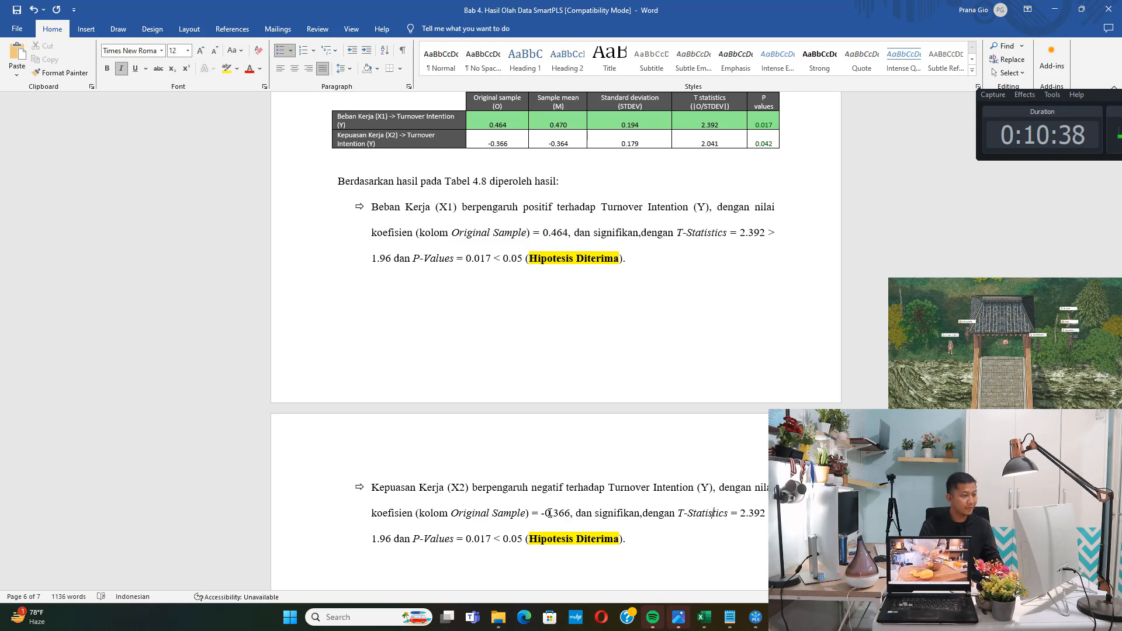
{"action": "key", "text": "Right"}
{"action": "key", "text": "Right"}
{"action": "key", "text": "Right"}
{"action": "key", "text": "Right"}
{"action": "key", "text": "Right"}
{"action": "key", "text": "Right"}
{"action": "key", "text": "Right"}
{"action": "key", "text": "Right"}
{"action": "key", "text": "Right"}
{"action": "key", "text": "shift+Right"}
{"action": "key", "text": "shift+Right"}
{"action": "key", "text": "shift+Right"}
{"action": "type", "text": "041"}
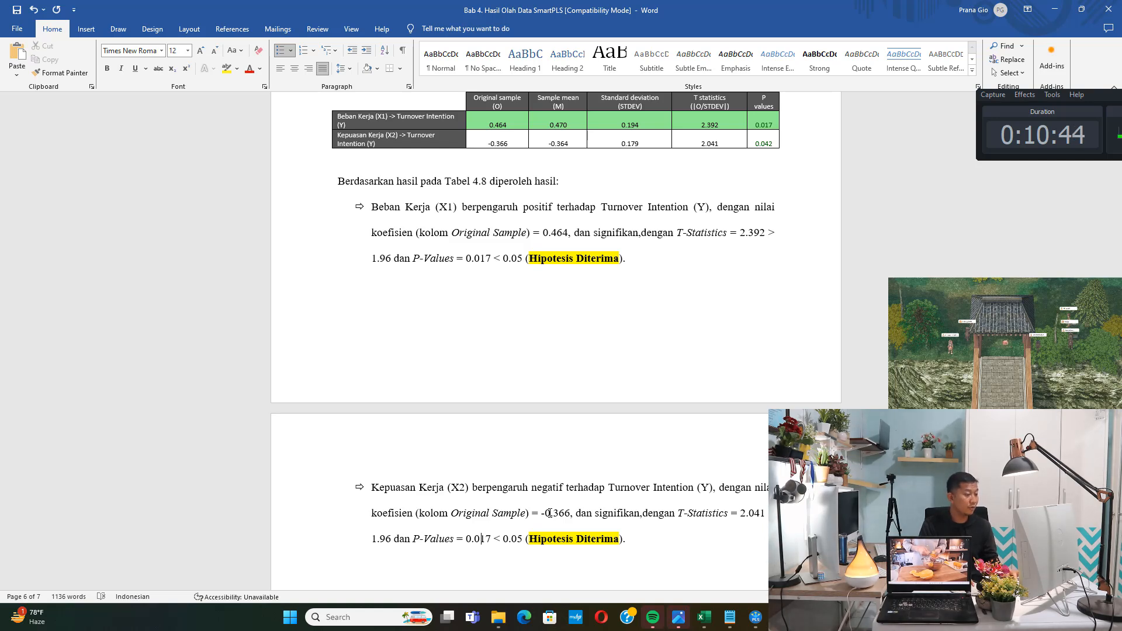
Set the P-Values figure in the Kepuasan Kerja (X2) bullet to 0.042
{"action": "key", "text": "shift+Right"}
{"action": "key", "text": "shift+Right"}
{"action": "type", "text": "42"}
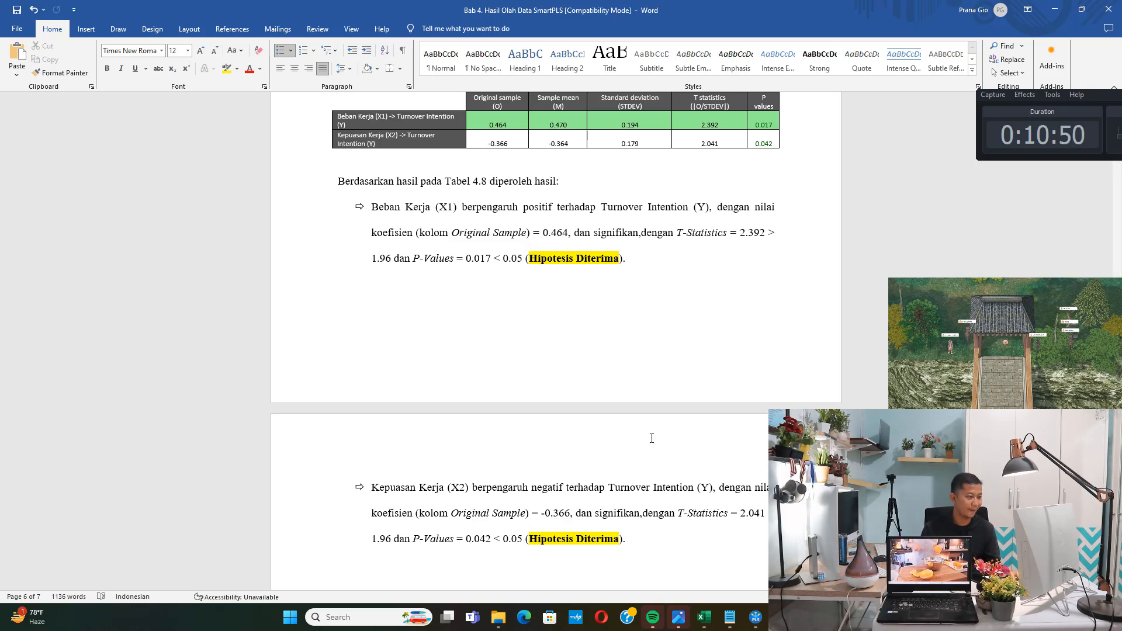
Switch to the HASIL OUTER MODEL workbook in Excel and copy the whole R-square overview table
{"action": "scroll", "coordinate": [651, 439], "scroll_direction": "down", "scroll_amount": 2}
{"action": "scroll", "coordinate": [605, 422], "scroll_direction": "down", "scroll_amount": 4}
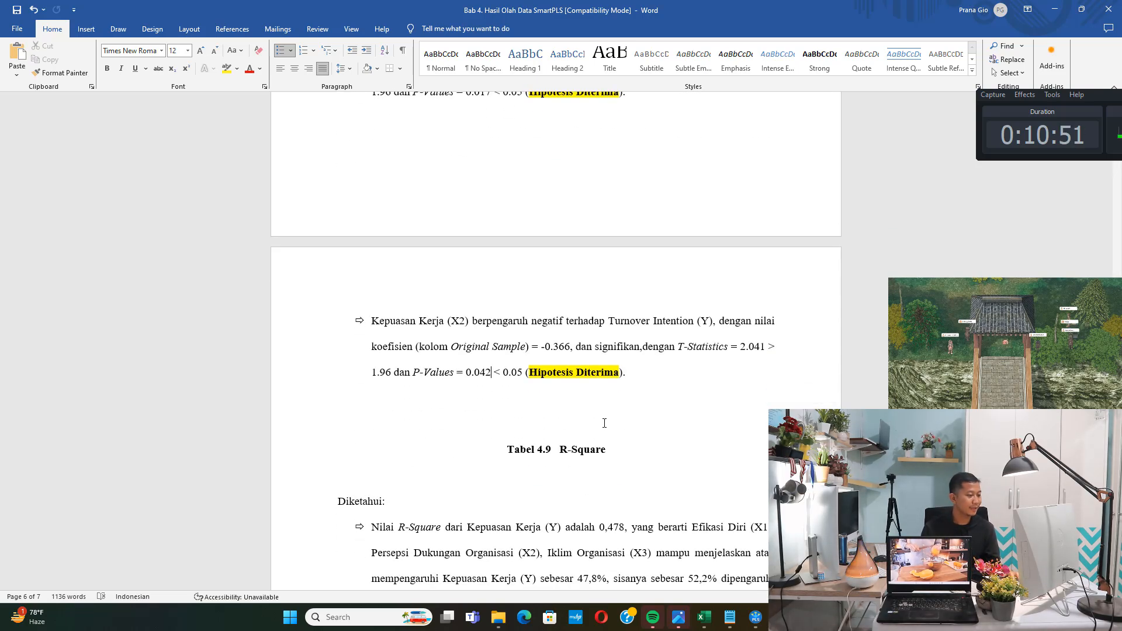
{"action": "left_click", "coordinate": [643, 398]}
{"action": "mouse_move", "coordinate": [707, 613]}
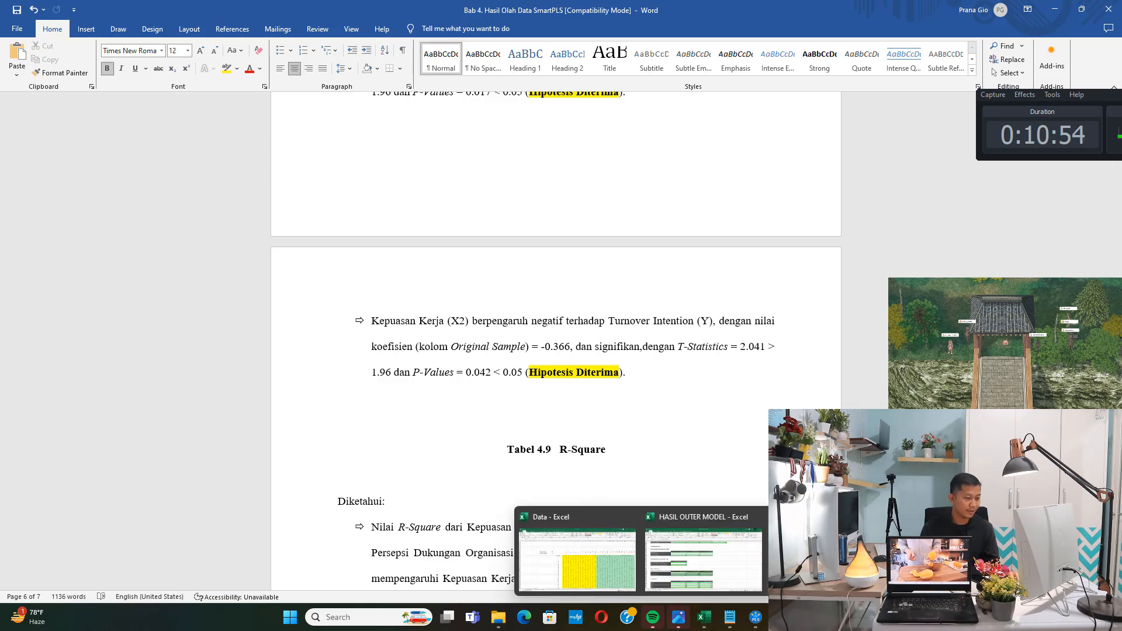
{"action": "mouse_move", "coordinate": [702, 558]}
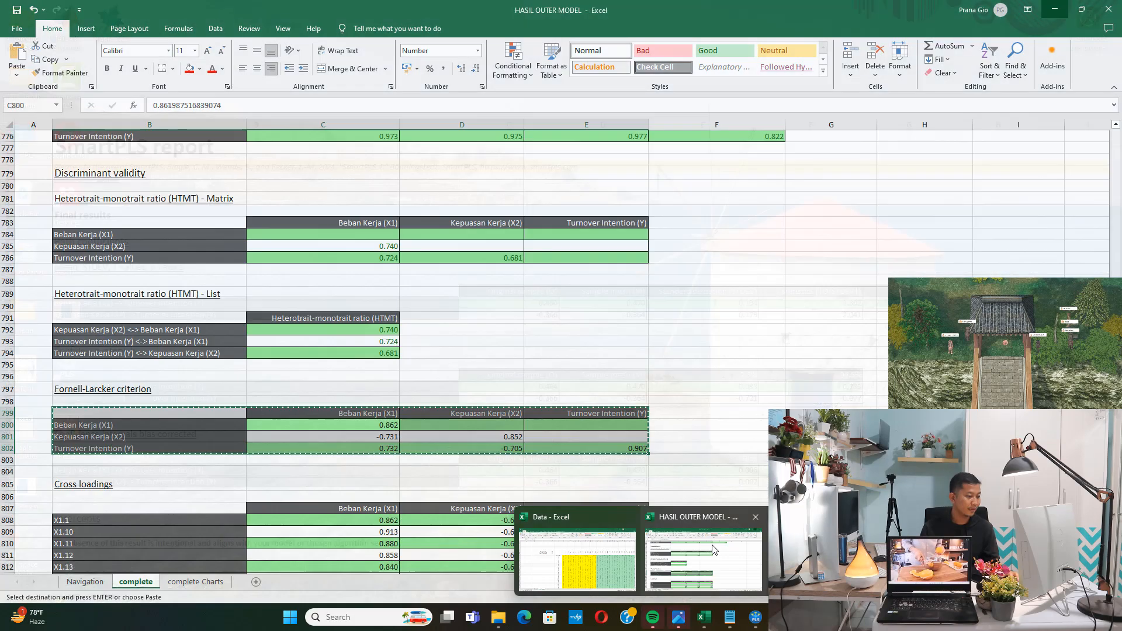
{"action": "left_click", "coordinate": [702, 558]}
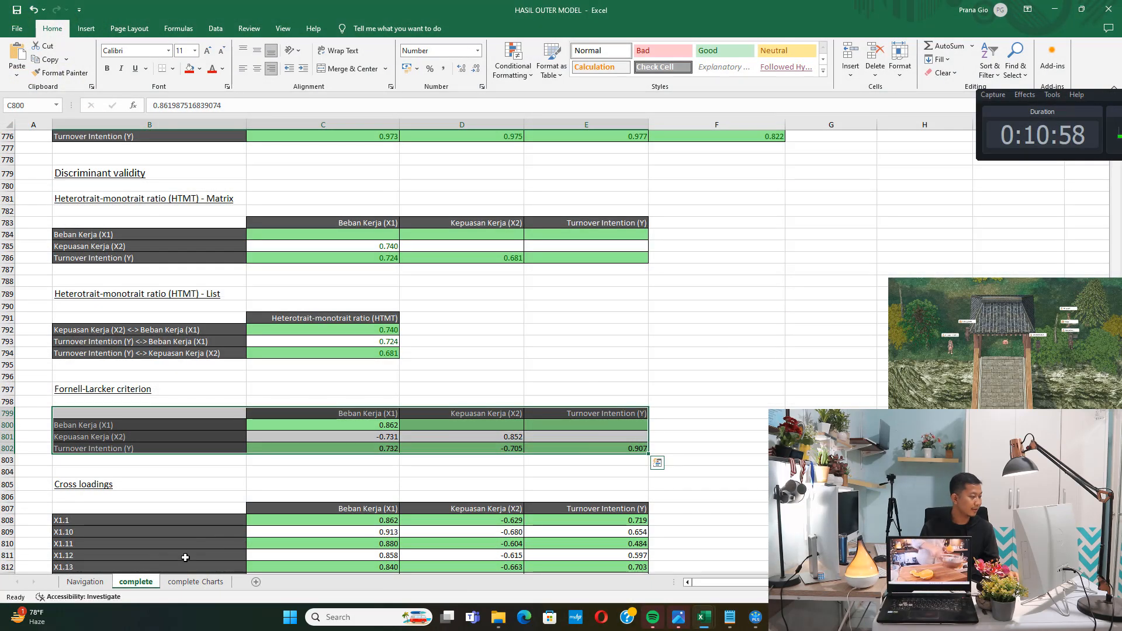
{"action": "left_click", "coordinate": [86, 581]}
{"action": "left_click", "coordinate": [216, 351]}
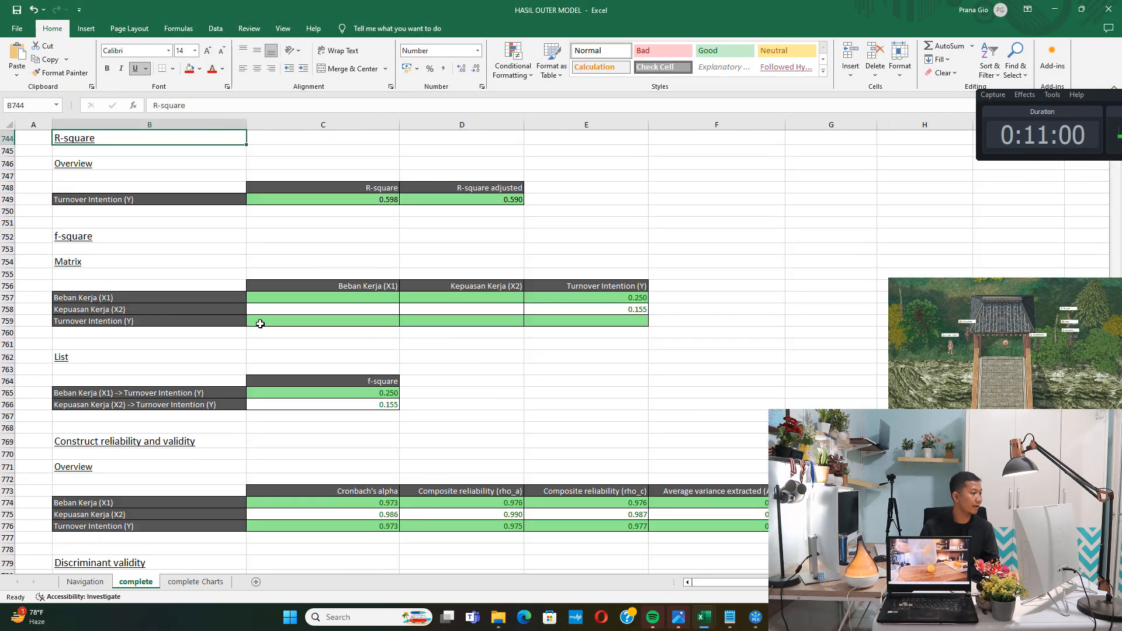
{"action": "left_click", "coordinate": [369, 195]}
{"action": "key", "text": "ctrl+a"}
{"action": "key", "text": "ctrl+c"}
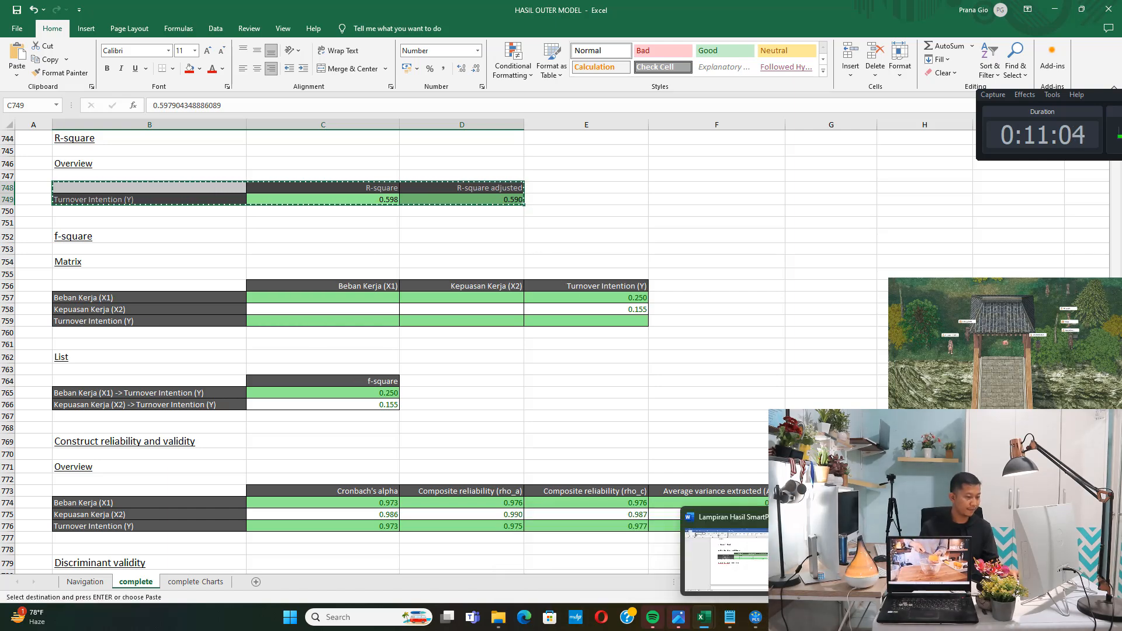
Paste the table under the R-Square heading in the Lampiran Hasil SmartPLS Word document and autofit it to its contents
{"action": "left_click", "coordinate": [730, 617]}
{"action": "left_click", "coordinate": [378, 299]}
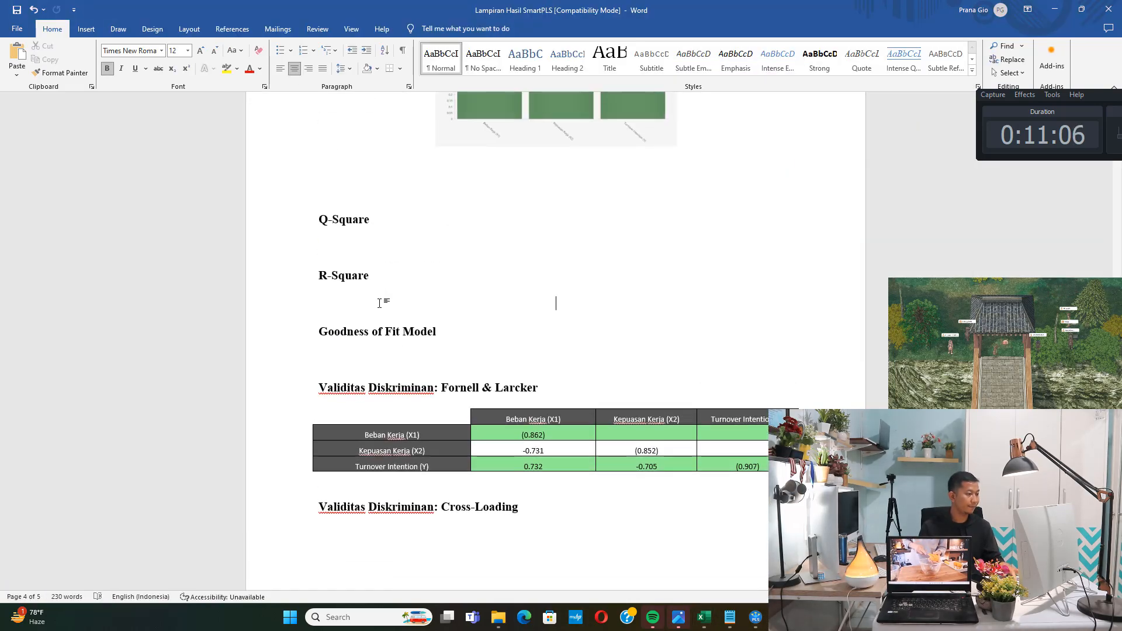
{"action": "key", "text": "ctrl+v"}
{"action": "right_click", "coordinate": [315, 297]}
{"action": "mouse_move", "coordinate": [351, 451]}
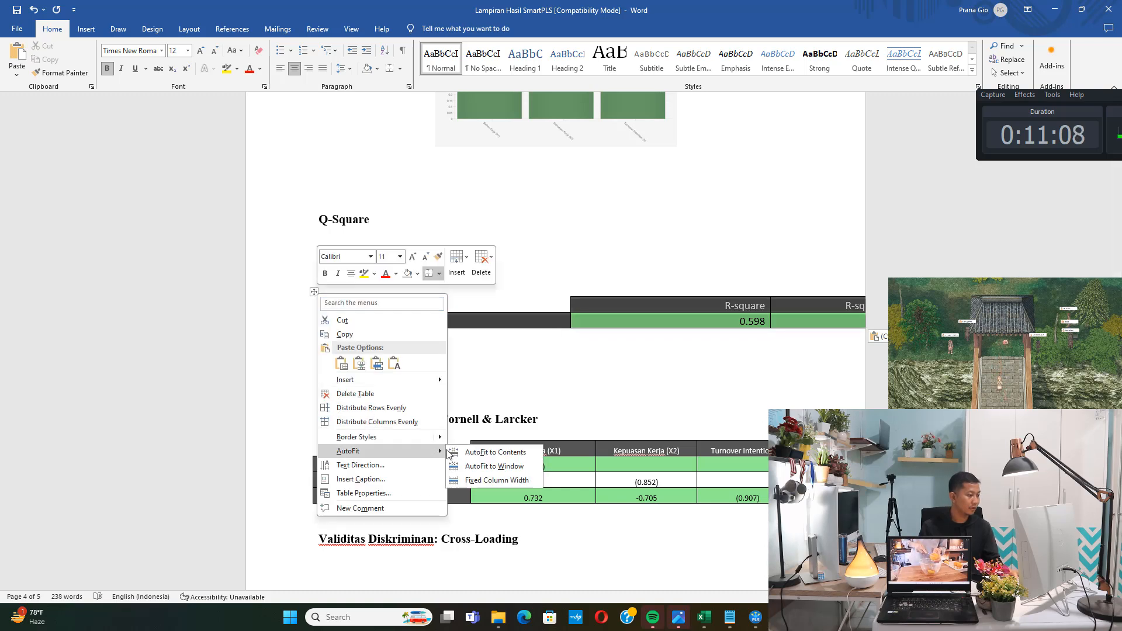
{"action": "left_click", "coordinate": [503, 451]}
Set the pasted R-Square table's font size to 8, and centre both its cell text and the table itself
{"action": "left_click", "coordinate": [182, 51]}
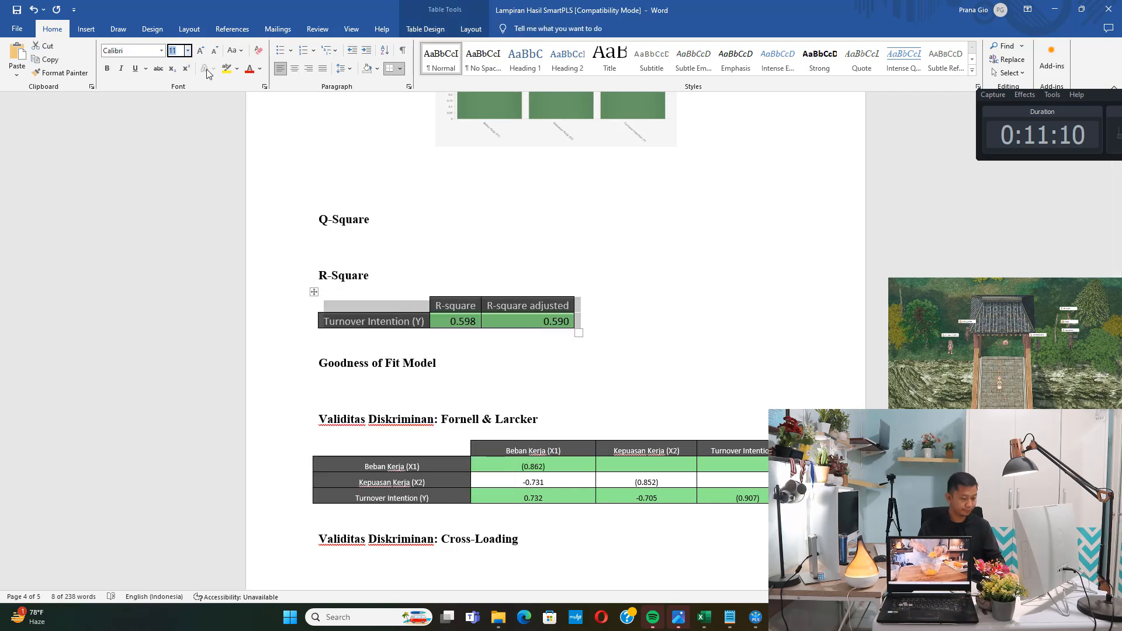
{"action": "type", "text": "8"}
{"action": "key", "text": "Return"}
{"action": "left_click", "coordinate": [431, 256]}
{"action": "left_click_drag", "start_coordinate": [380, 305], "coordinate": [456, 314]}
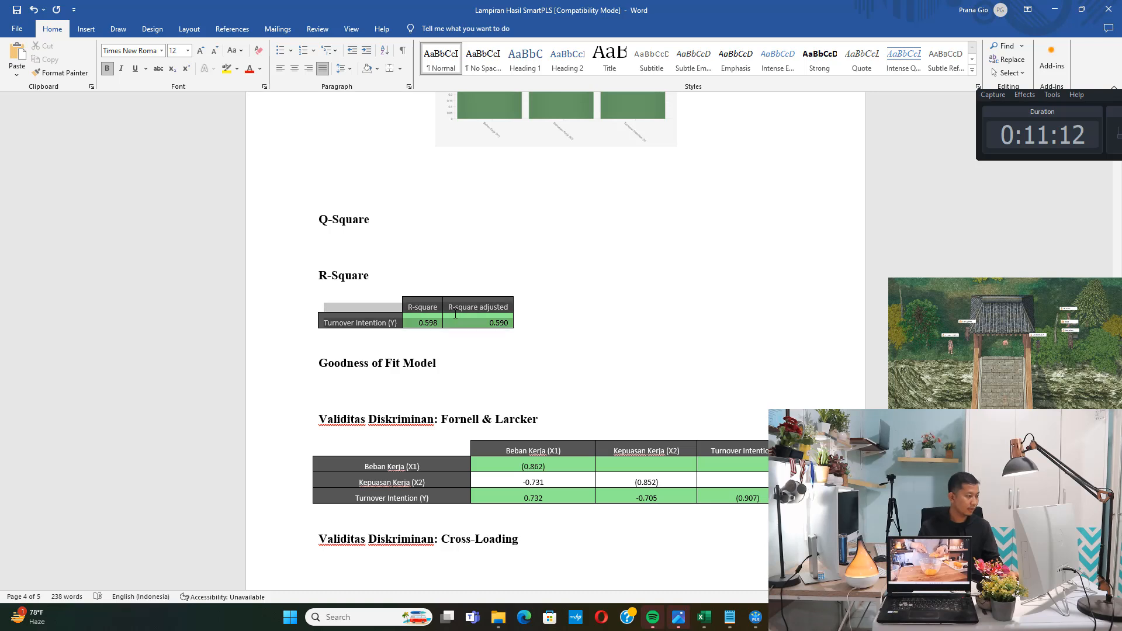
{"action": "left_click", "coordinate": [295, 69]}
{"action": "left_click", "coordinate": [394, 241]}
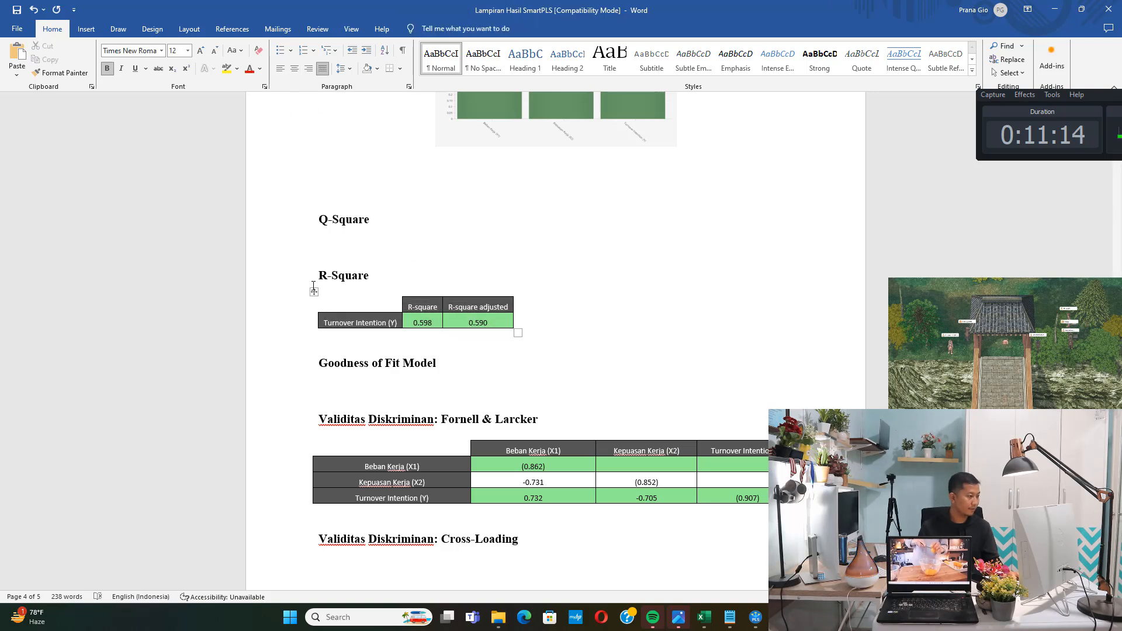
{"action": "left_click", "coordinate": [313, 291]}
{"action": "key", "text": "ctrl+e"}
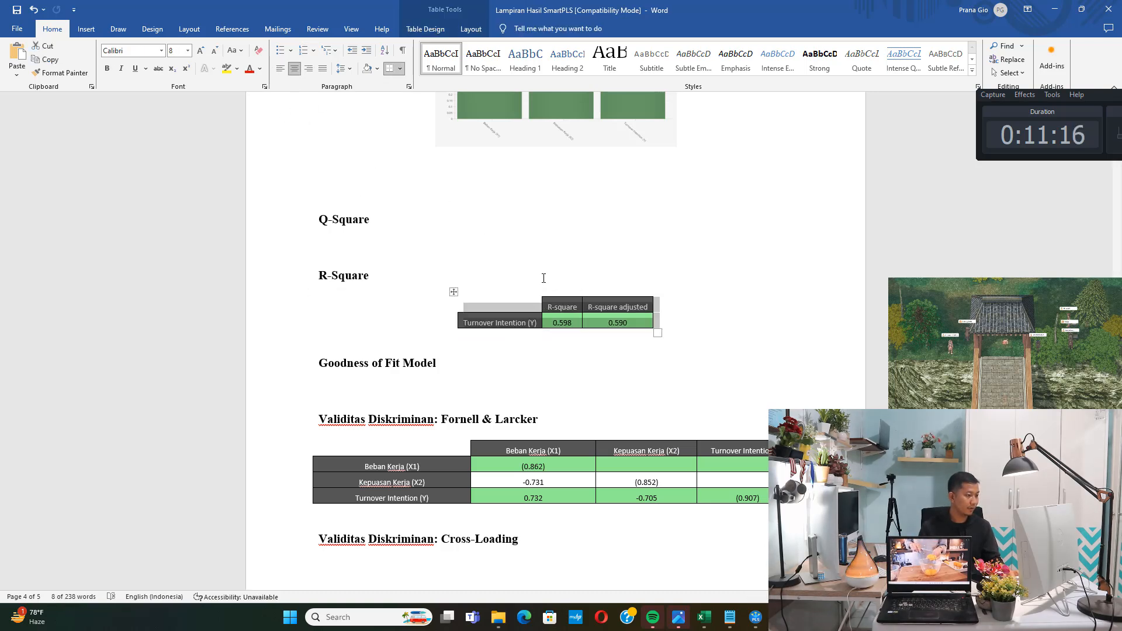
Switch to the Bab 4 document, remove the blank line above the Tabel 4.9 caption and paste the formatted R-Square table below it
{"action": "mouse_move", "coordinate": [756, 617]}
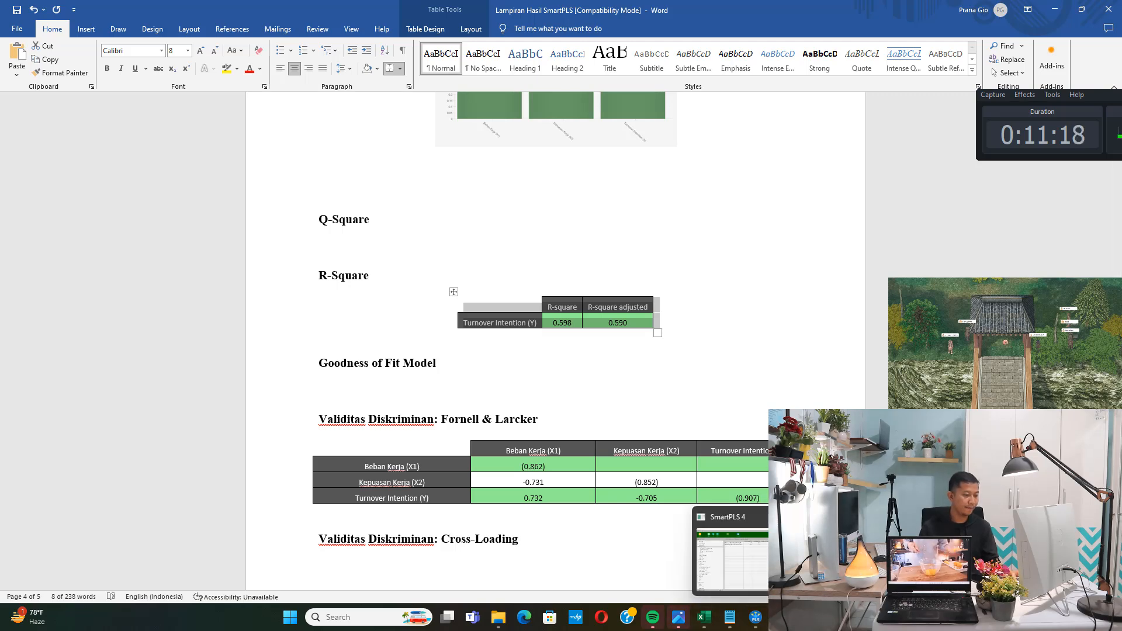
{"action": "mouse_move", "coordinate": [807, 617]}
{"action": "left_click", "coordinate": [870, 555]}
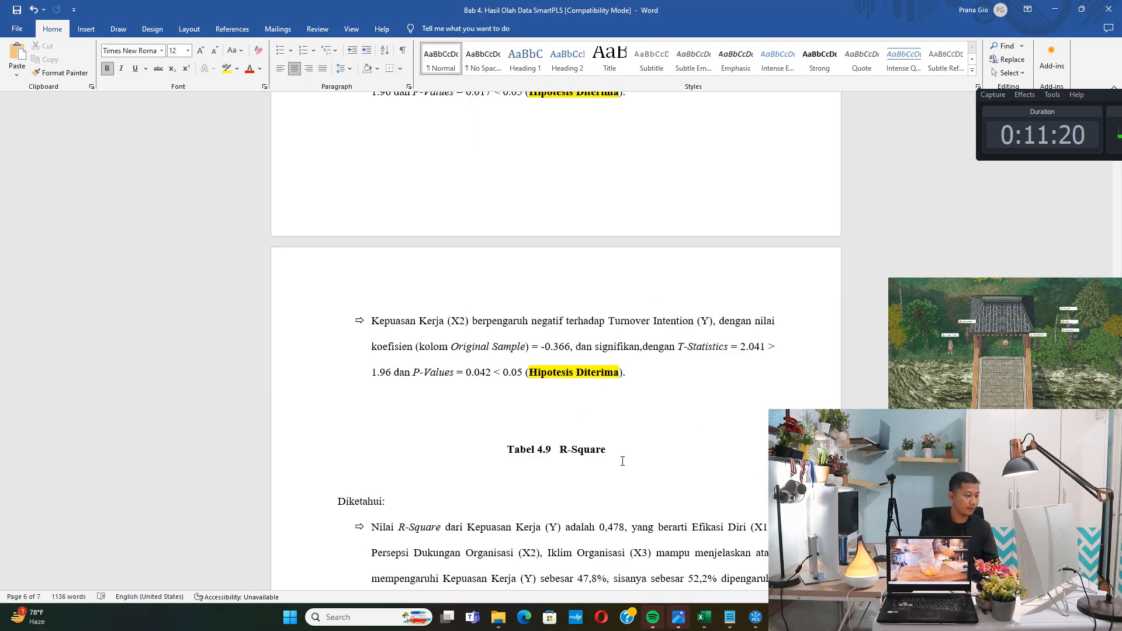
{"action": "key", "text": "Delete"}
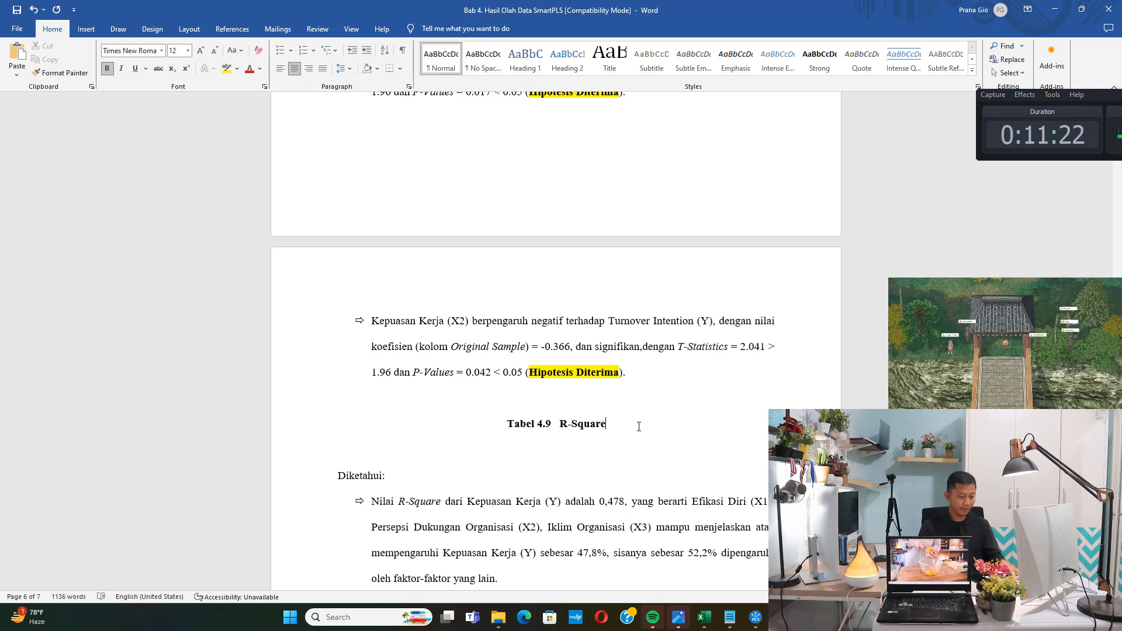
{"action": "key", "text": "ctrl+v"}
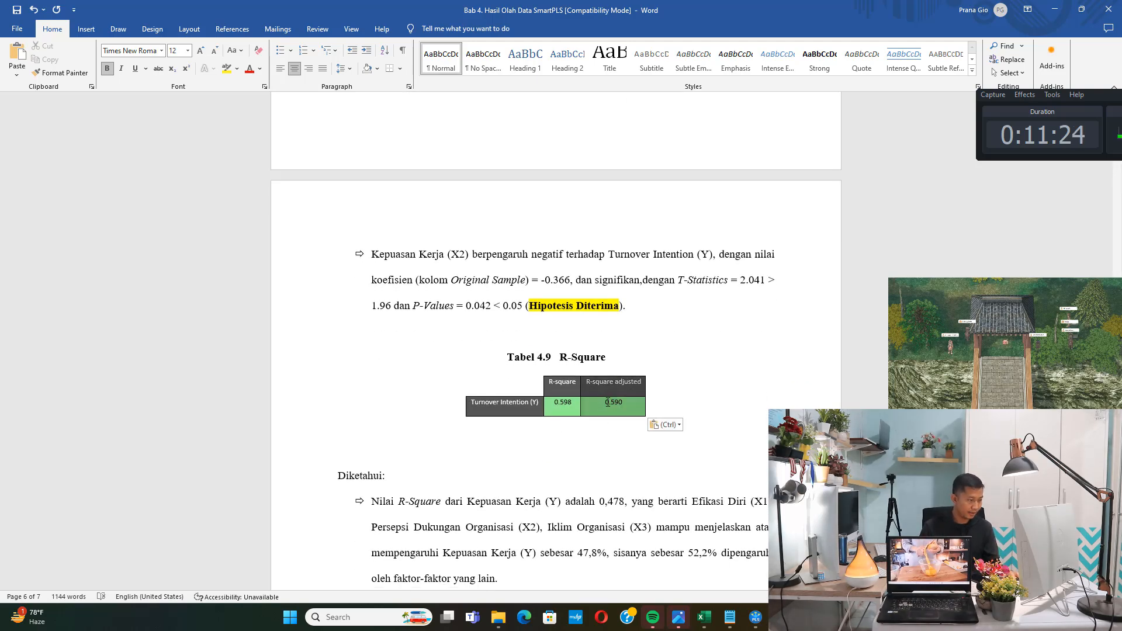
Delete the R-square adjusted column from Tabel 4.9 and widen the remaining R-square column
{"action": "right_click", "coordinate": [608, 402]}
{"action": "left_click", "coordinate": [654, 483]}
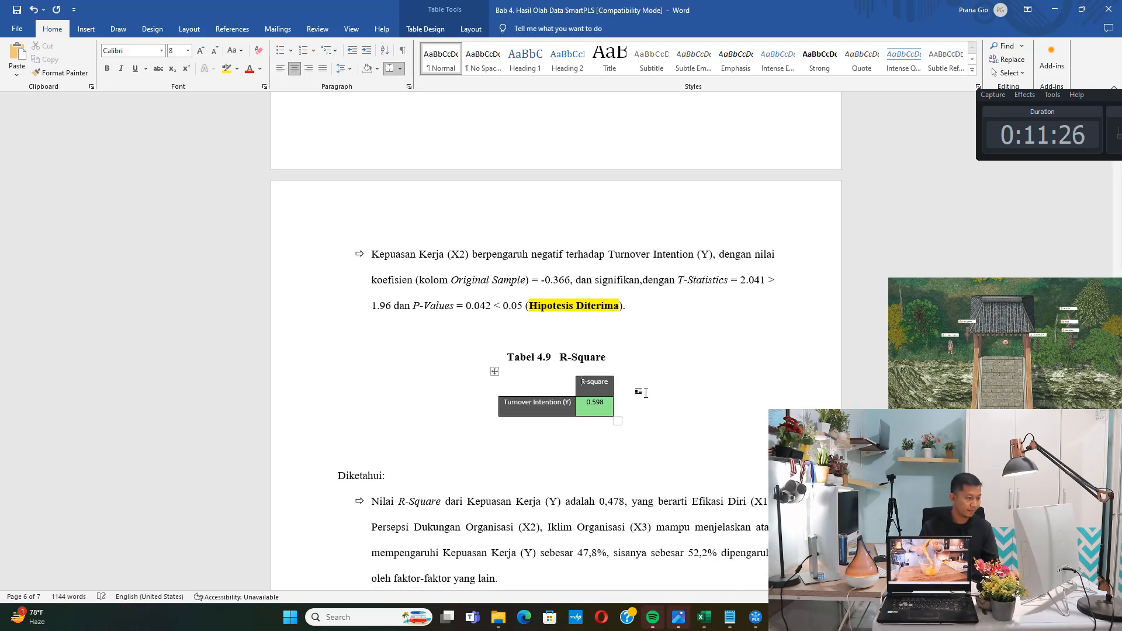
{"action": "left_click", "coordinate": [646, 393]}
{"action": "left_click_drag", "start_coordinate": [613, 386], "coordinate": [634, 390]}
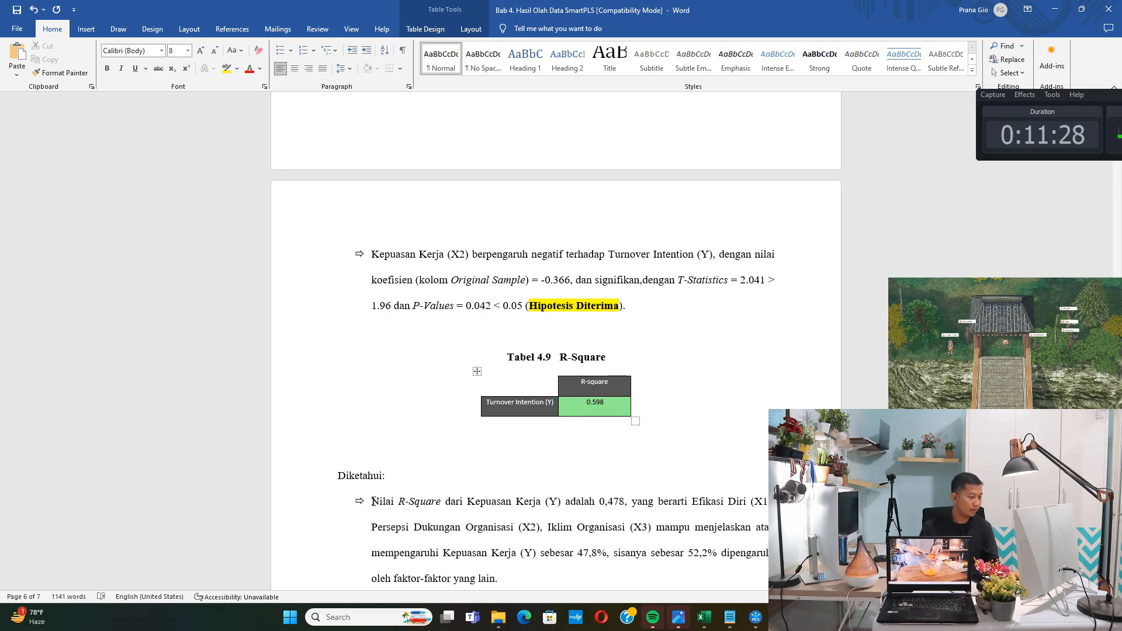
Merge the first R-Square bullet into the "Diketahui:" line as one sentence beginning "Diketahui nilai"
{"action": "left_click", "coordinate": [373, 502]}
{"action": "key", "text": "BackSpace"}
{"action": "key", "text": "BackSpace"}
{"action": "key", "text": "BackSpace"}
{"action": "key", "text": "BackSpace"}
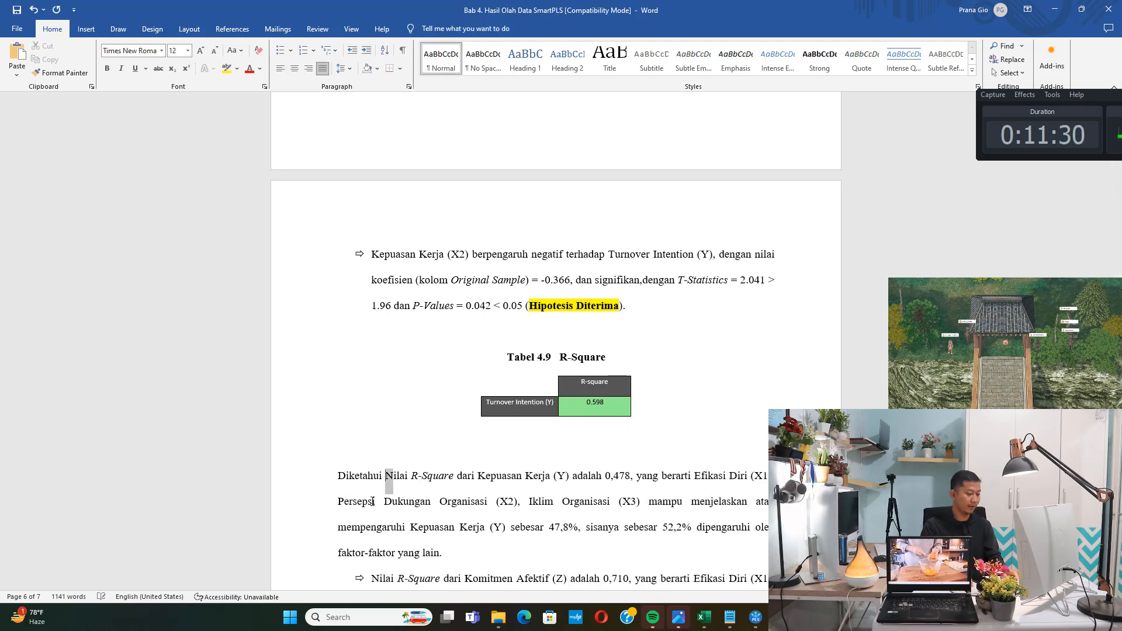
{"action": "type", "text": "n"}
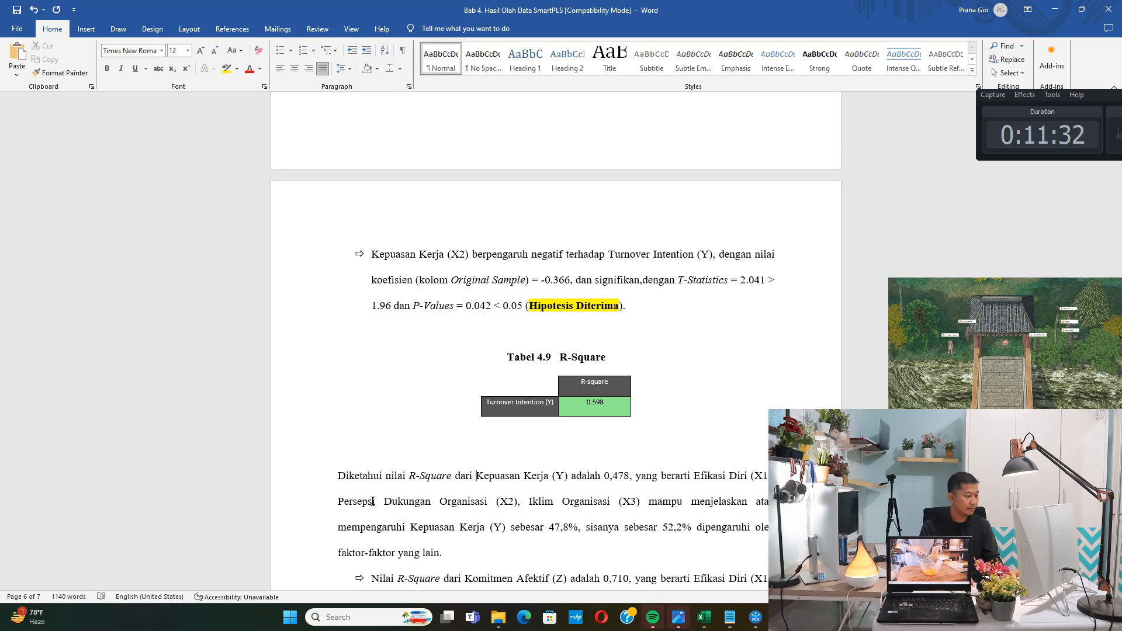
Replace the first "Kepuasan Kerja" in the R-Square sentence with "Turnover Intenation", keeping "(Y)"
{"action": "key", "text": "shift+Right"}
{"action": "key", "text": "shift+Right"}
{"action": "key", "text": "shift+Right"}
{"action": "key", "text": "shift+Right"}
{"action": "key", "text": "shift+Right"}
{"action": "key", "text": "shift+Right"}
{"action": "key", "text": "shift+Right"}
{"action": "key", "text": "shift+Right"}
{"action": "key", "text": "shift+Right"}
{"action": "key", "text": "shift+Right"}
{"action": "key", "text": "shift+Right"}
{"action": "key", "text": "shift+Right"}
{"action": "type", "text": "Turnover In"}
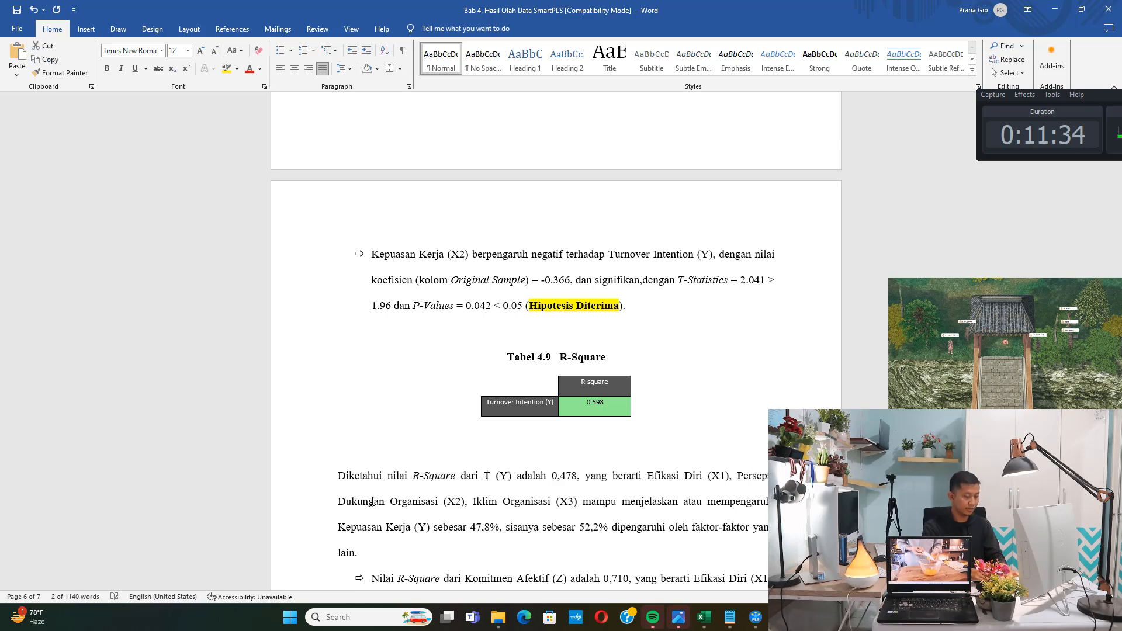
{"action": "type", "text": "tenation"}
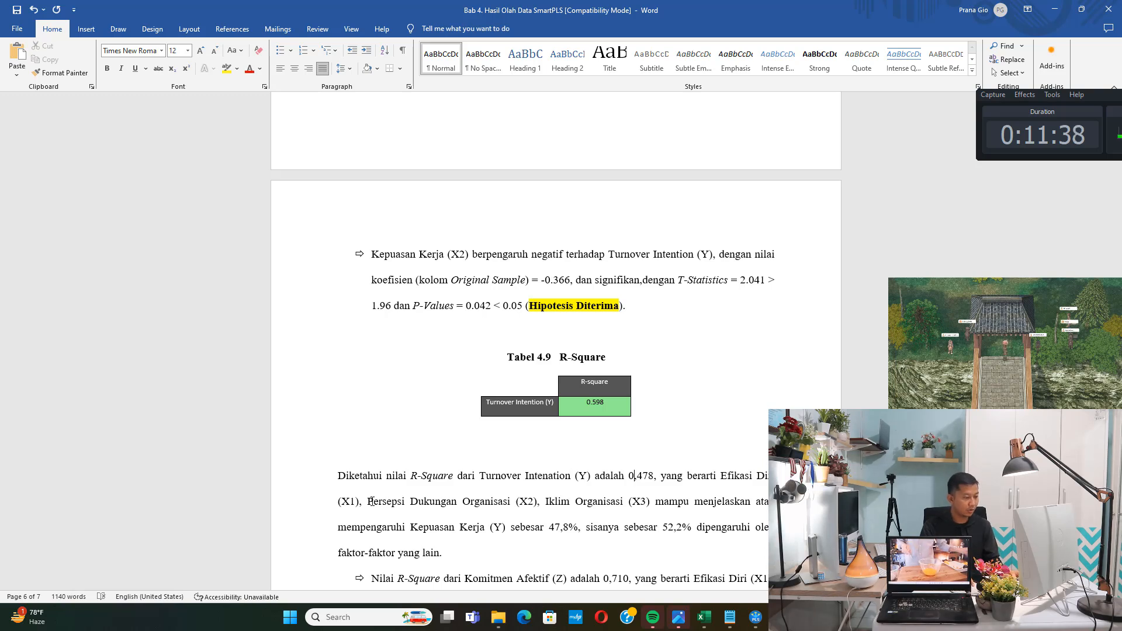
Set the R-Square value in the "Diketahui nilai" sentence to 0.598, using a decimal point
{"action": "key", "text": "shift+Right"}
{"action": "key", "text": "shift+Right"}
{"action": "key", "text": "shift+Right"}
{"action": "key", "text": "shift+Right"}
{"action": "type", "text": "."}
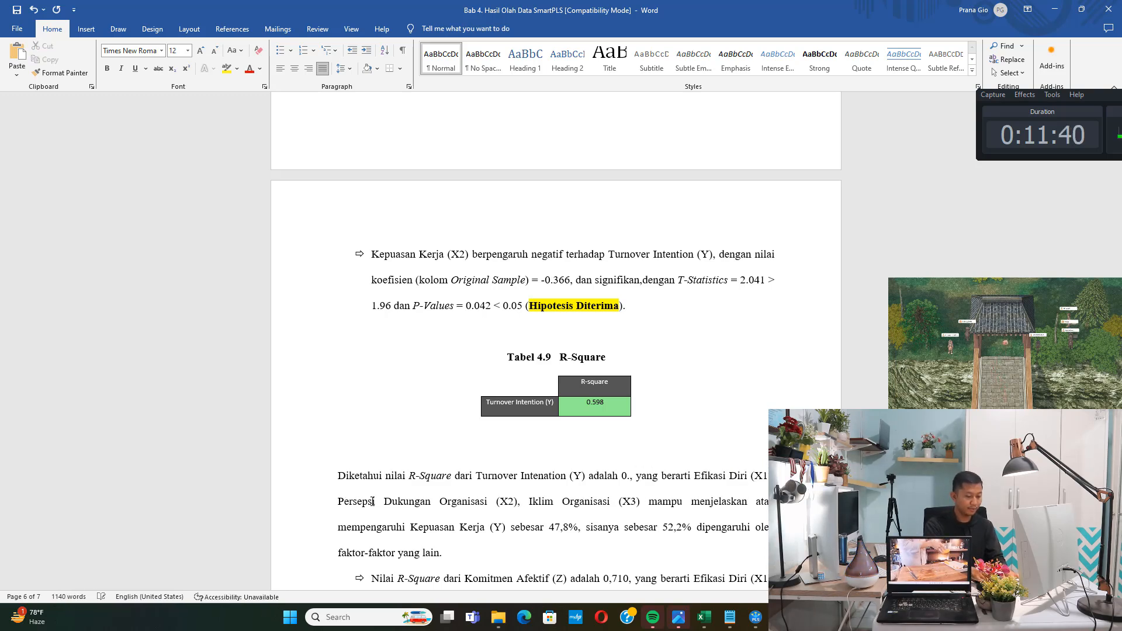
{"action": "type", "text": "598"}
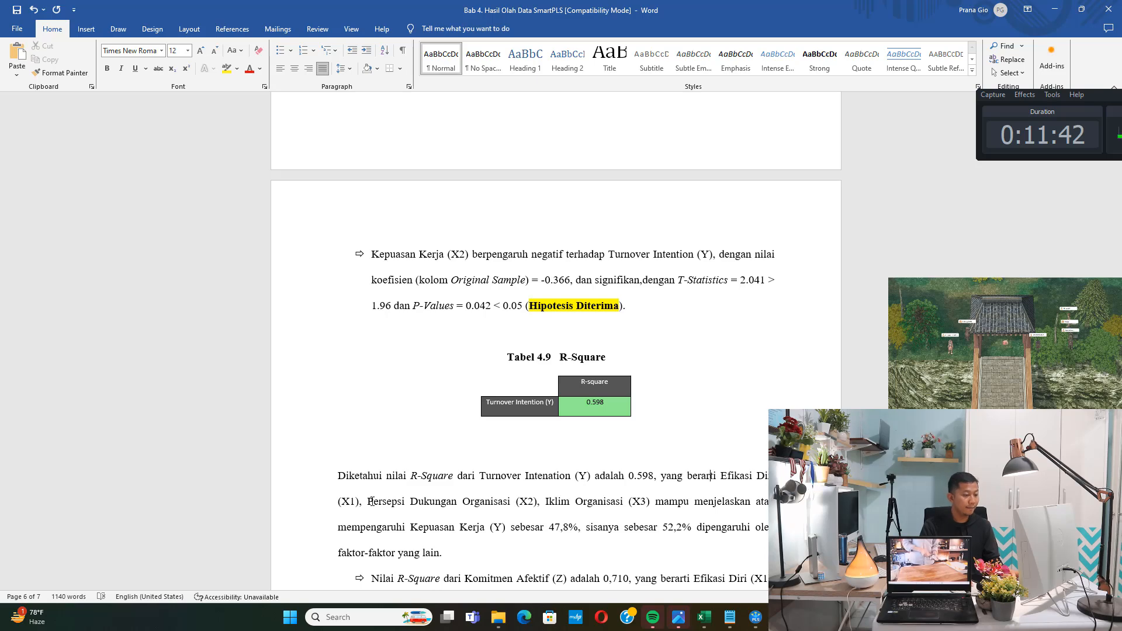
Replace the three listed predictor variables in the R-Square sentence with "Beban Kerja (X1) dan Kepuasan Kerja (X2)"
{"action": "key", "text": "shift+Down"}
{"action": "key", "text": "shift+Left"}
{"action": "key", "text": "shift+Left"}
{"action": "key", "text": "shift+Left"}
{"action": "key", "text": "shift+Left"}
{"action": "key", "text": "shift+Left"}
{"action": "key", "text": "shift+Left"}
{"action": "key", "text": "shift+Left"}
{"action": "key", "text": "shift+Left"}
{"action": "key", "text": "shift+Left"}
{"action": "key", "text": "shift+Left"}
{"action": "key", "text": "shift+Left"}
{"action": "key", "text": "shift+Left"}
{"action": "key", "text": "shift+Left"}
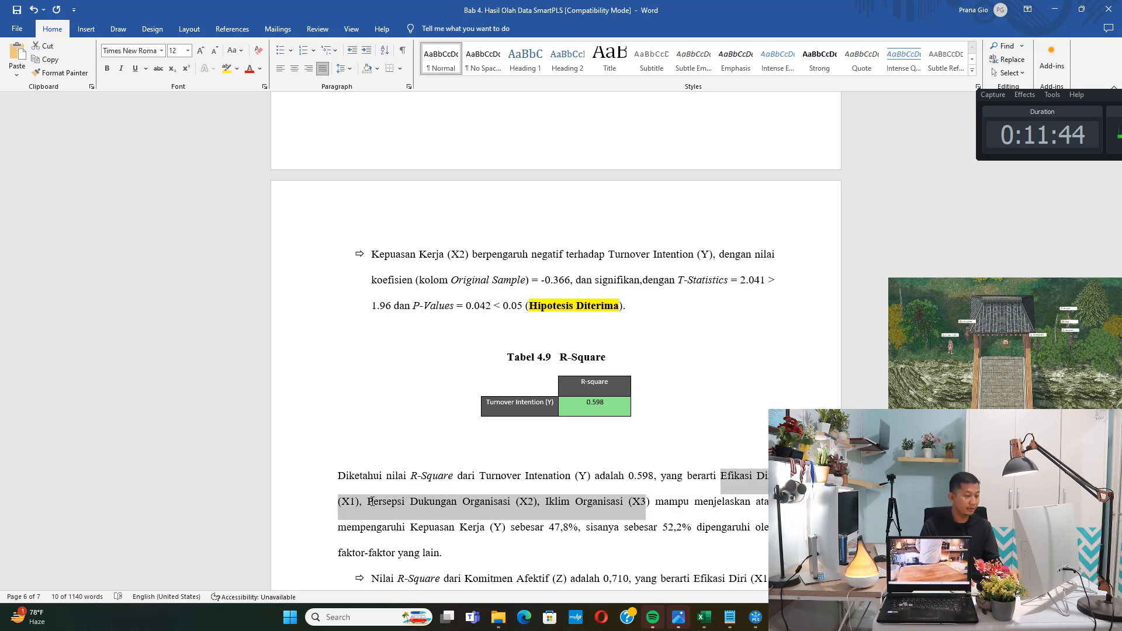
{"action": "type", "text": "Beban Kerja"}
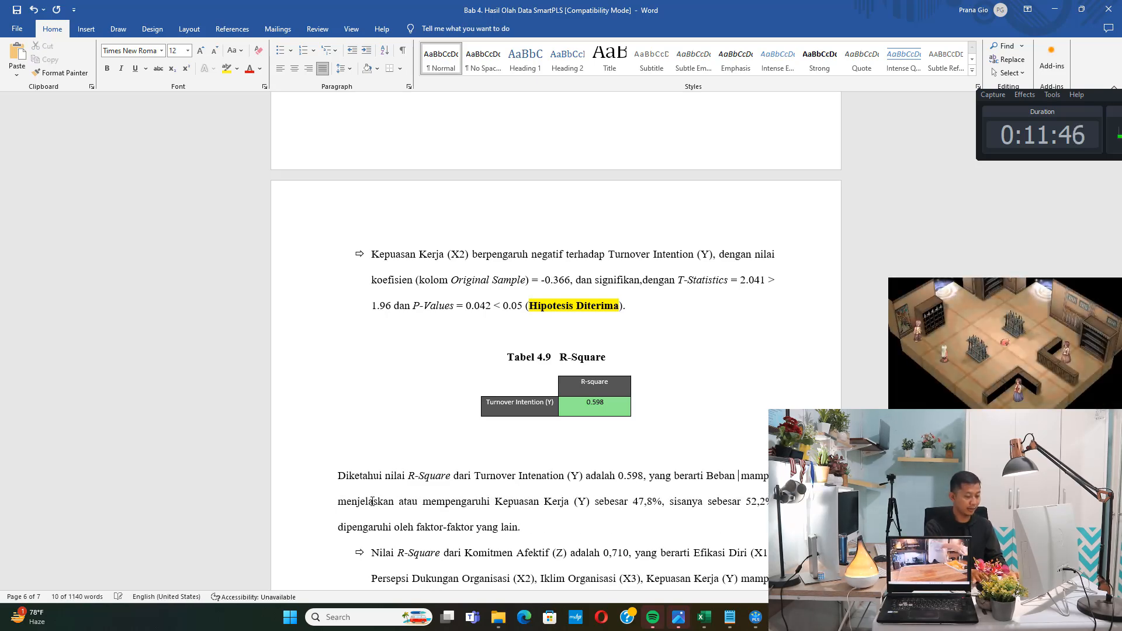
{"action": "type", "text": " (X1) dan"}
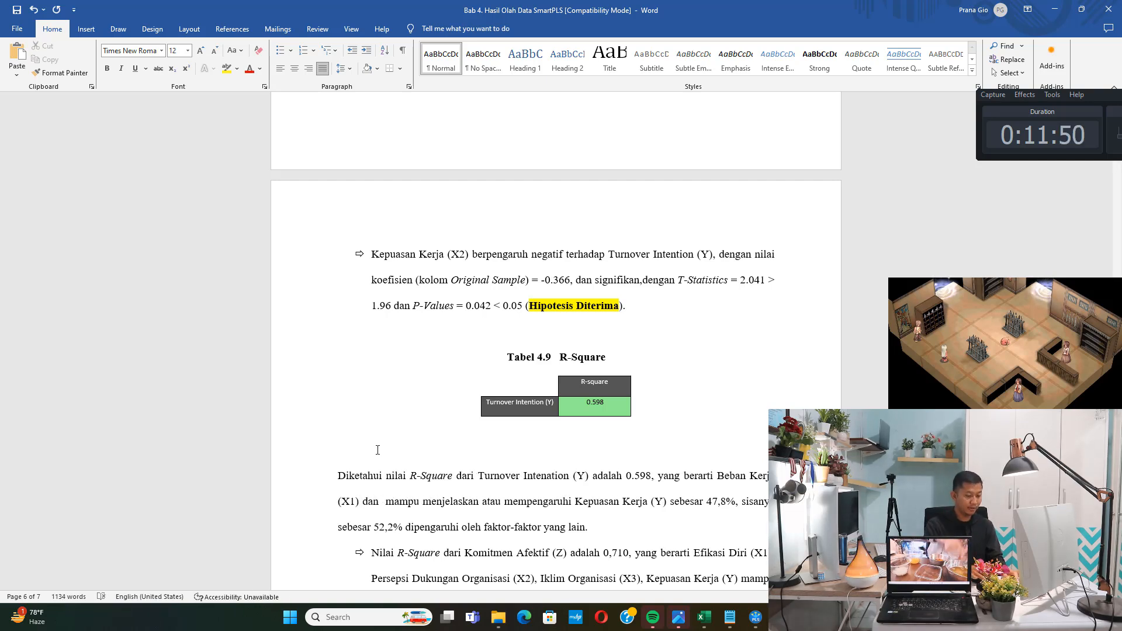
{"action": "type", "text": " Kepu"}
{"action": "type", "text": "asan Kerja (X"}
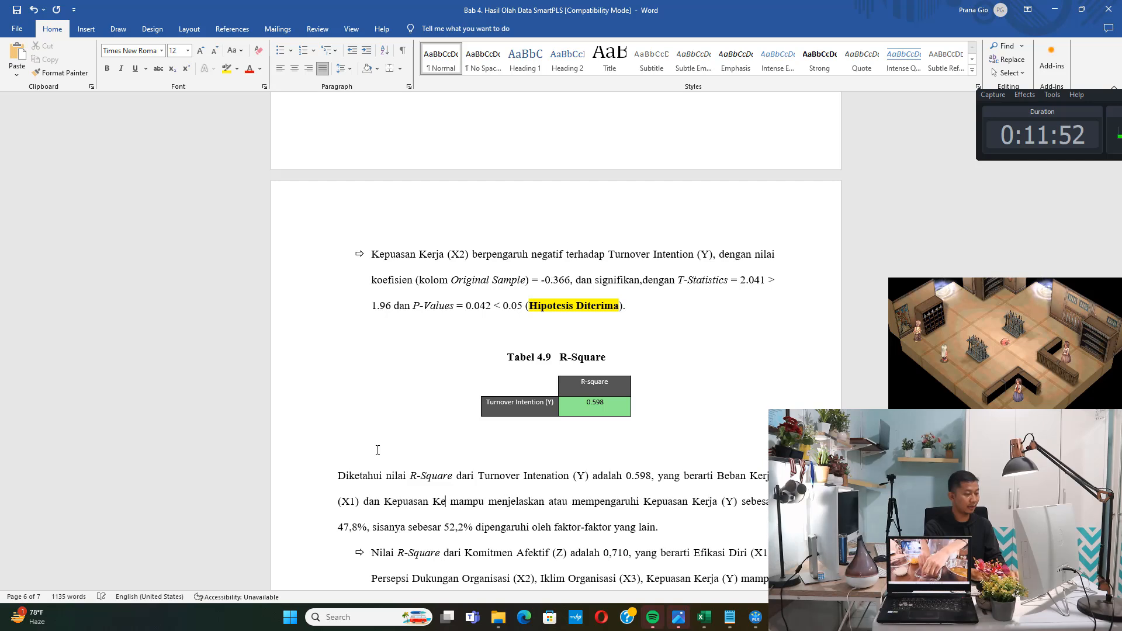
{"action": "type", "text": "2)"}
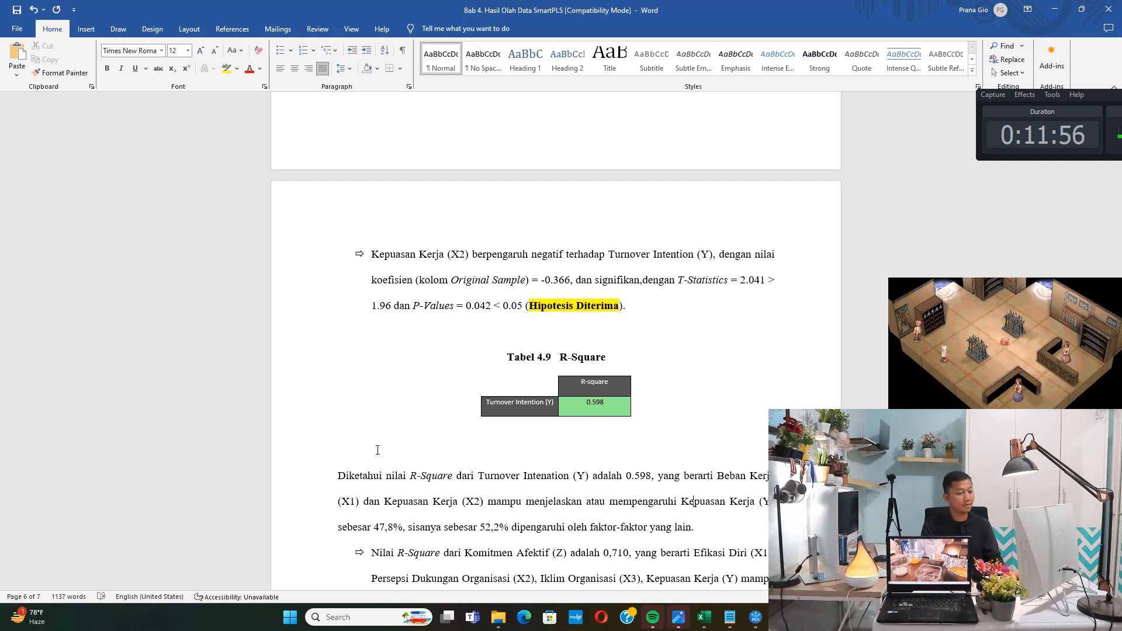
Replace the "Kepuasan Kerja" that follows "mempengaruhi" in the R-Square sentence with "Turnover Intention", keeping "(Y)"
{"action": "key", "text": "shift+Right"}
{"action": "key", "text": "shift+Right"}
{"action": "key", "text": "shift+Right"}
{"action": "key", "text": "shift+Right"}
{"action": "key", "text": "shift+Right"}
{"action": "key", "text": "shift+Right"}
{"action": "key", "text": "shift+Right"}
{"action": "key", "text": "shift+Right"}
{"action": "key", "text": "shift+Right"}
{"action": "key", "text": "shift+Right"}
{"action": "key", "text": "shift+Right"}
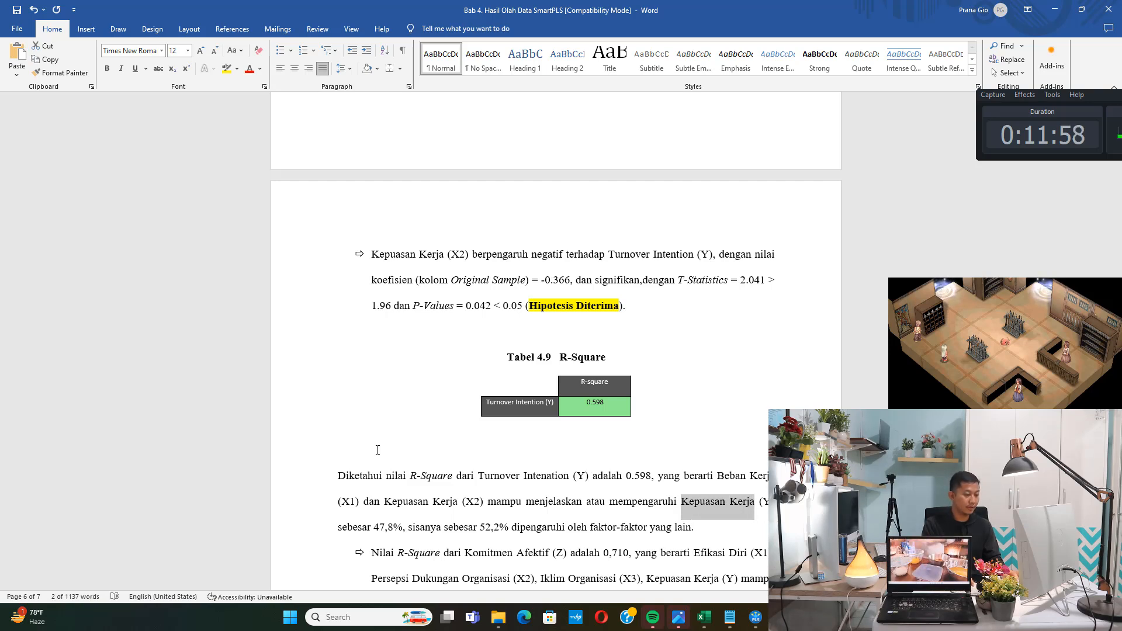
{"action": "type", "text": "Turnover Inte"}
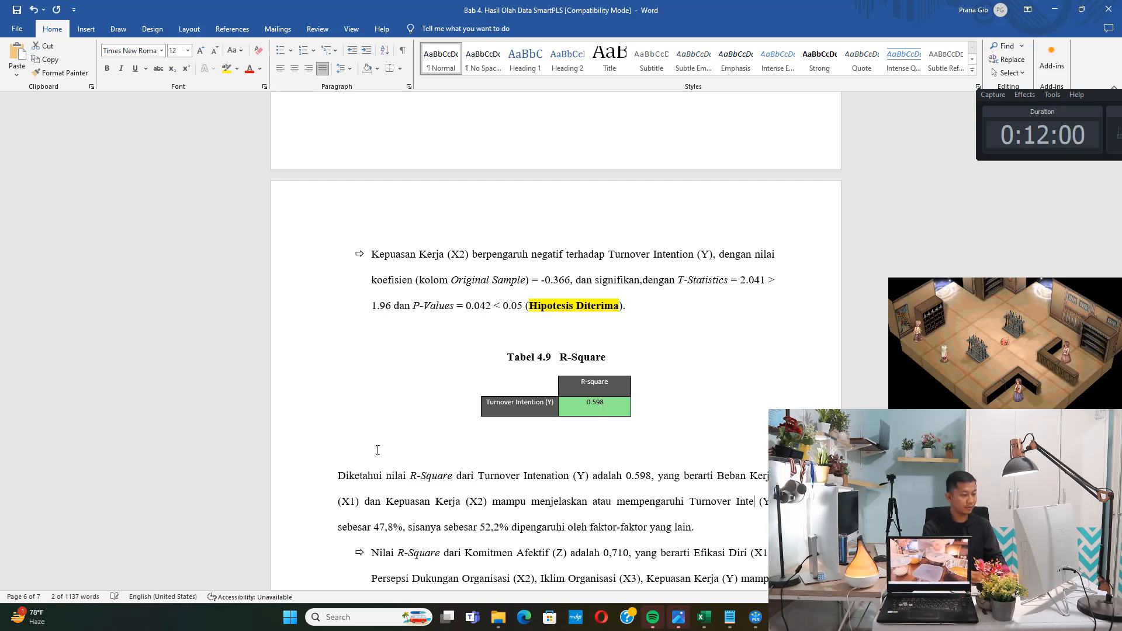
{"action": "type", "text": "n"}
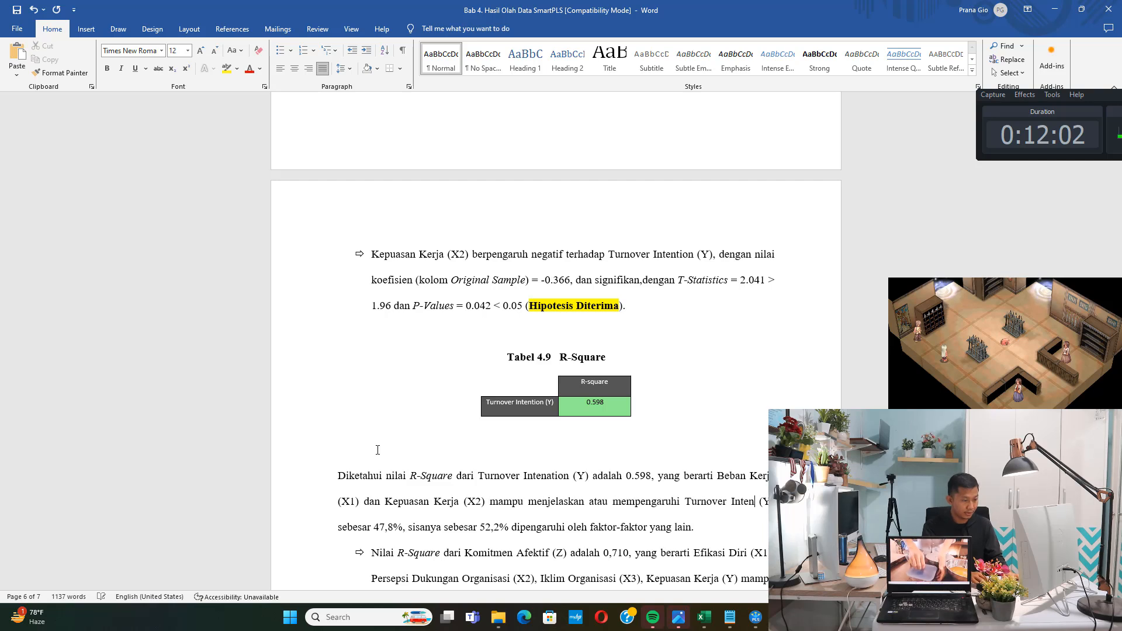
{"action": "type", "text": "tion"}
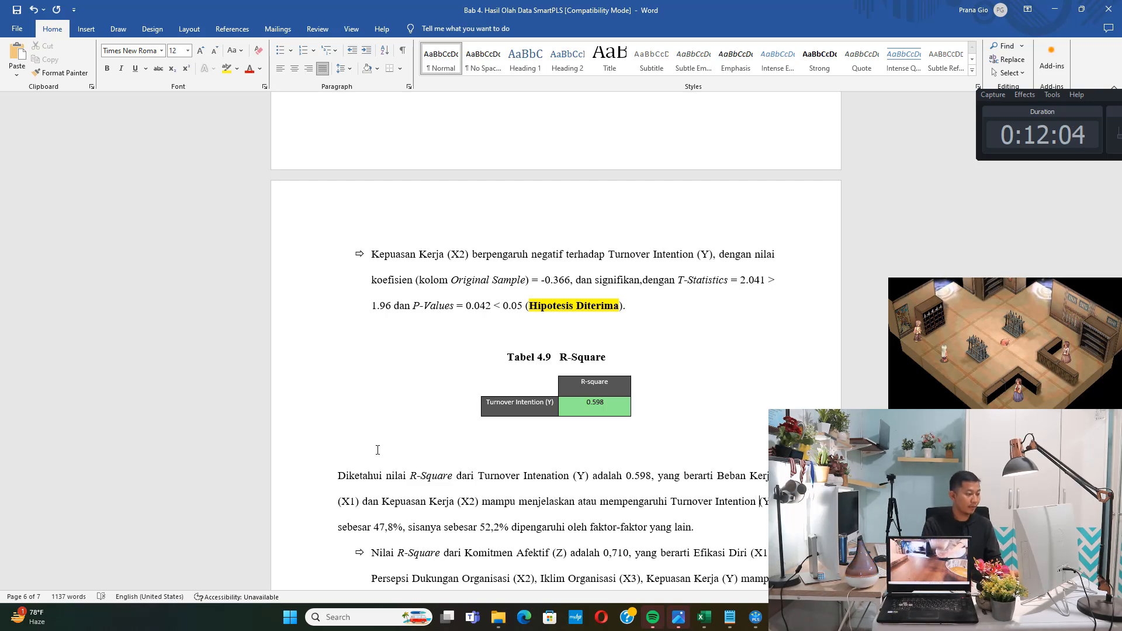
Set the explained percentage in the R-Square sentence to 59.8% and the remainder from other factors to 40.2%, using decimal points
{"action": "key", "text": "shift+Right"}
{"action": "key", "text": "shift+Right"}
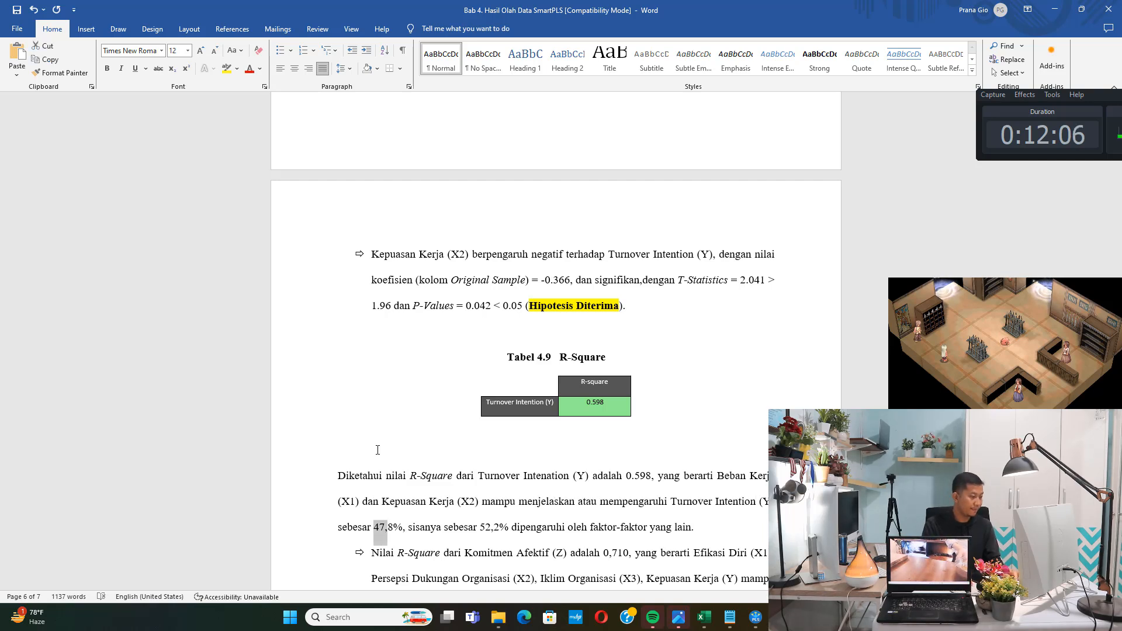
{"action": "type", "text": "59.8"}
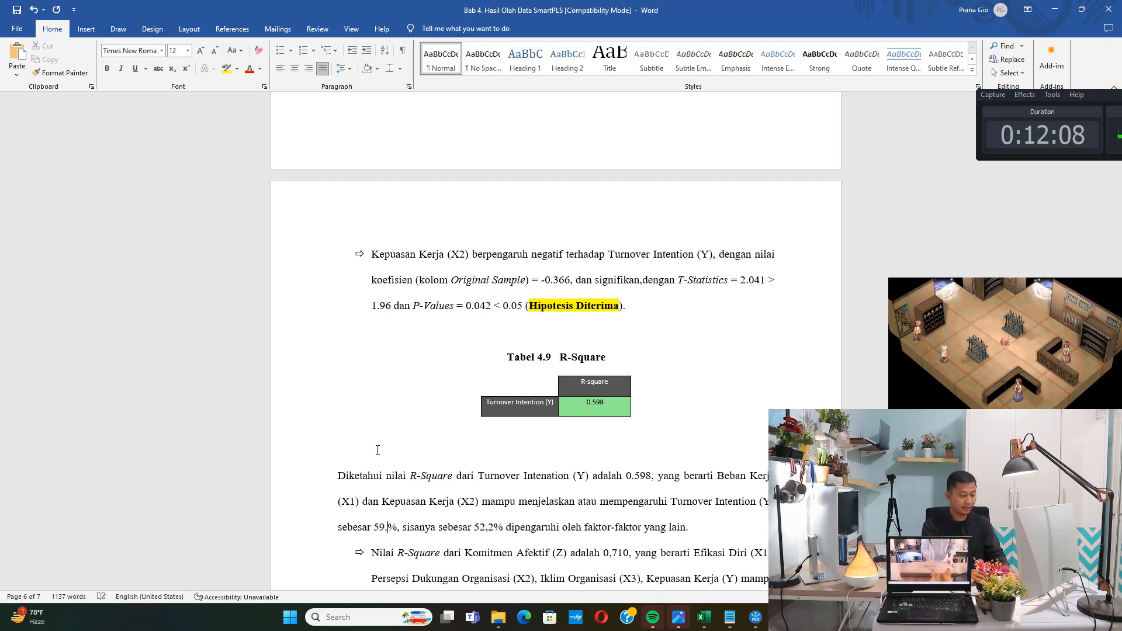
{"action": "key", "text": "Right"}
{"action": "key", "text": "Right"}
{"action": "key", "text": "Right"}
{"action": "key", "text": "Right"}
{"action": "key", "text": "Right"}
{"action": "key", "text": "Right"}
{"action": "key", "text": "Right"}
{"action": "key", "text": "Right"}
{"action": "key", "text": "Right"}
{"action": "key", "text": "Right"}
{"action": "key", "text": "Right"}
{"action": "key", "text": "Right"}
{"action": "key", "text": "Right"}
{"action": "key", "text": "Right"}
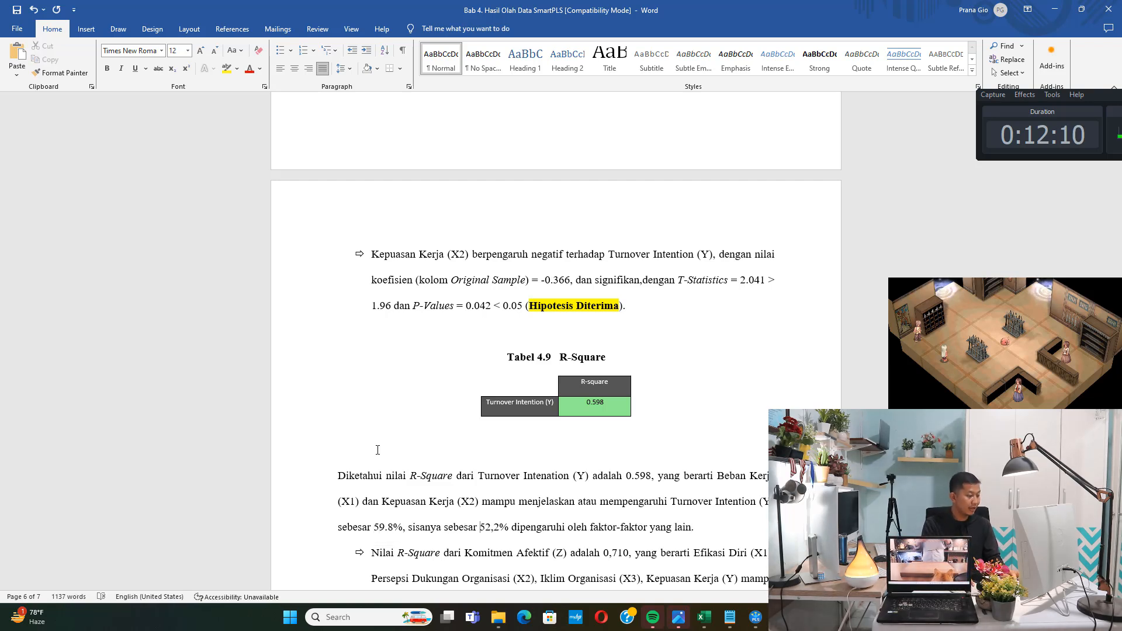
{"action": "key", "text": "shift+Right"}
{"action": "key", "text": "shift+Right"}
{"action": "key", "text": "shift+Right"}
{"action": "key", "text": "shift+Right"}
{"action": "type", "text": "40.2"}
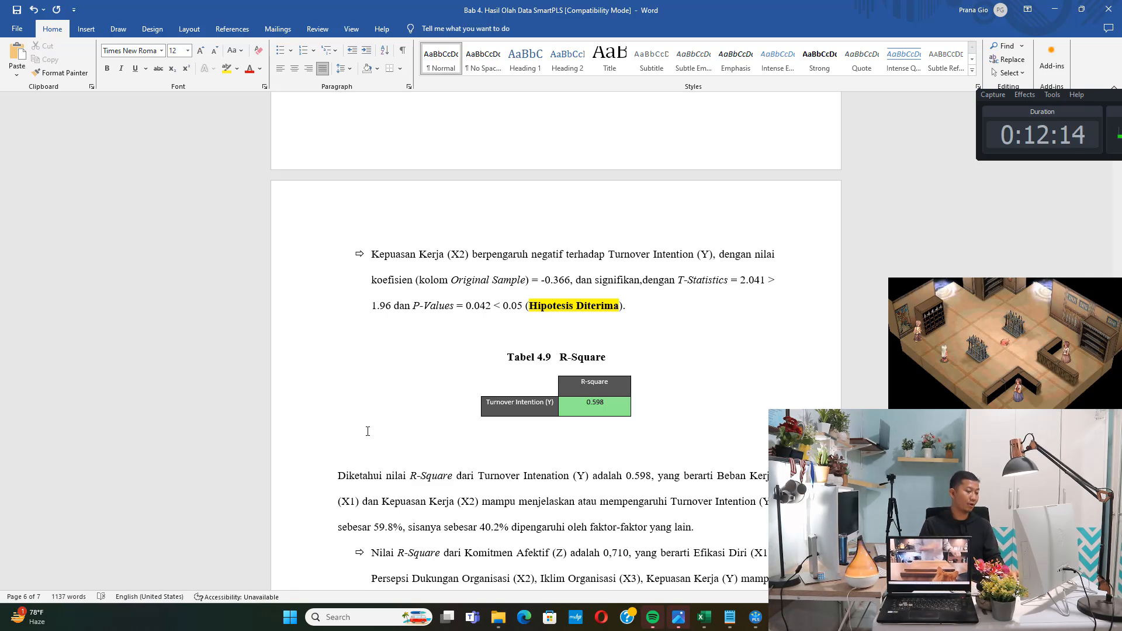
Delete the remaining R-Square bullet about Komitmen Afektif (Z) below the R-Square sentence
{"action": "scroll", "coordinate": [367, 432], "scroll_direction": "down", "scroll_amount": 3}
{"action": "left_click_drag", "start_coordinate": [372, 353], "coordinate": [640, 486]}
{"action": "key", "text": "BackSpace"}
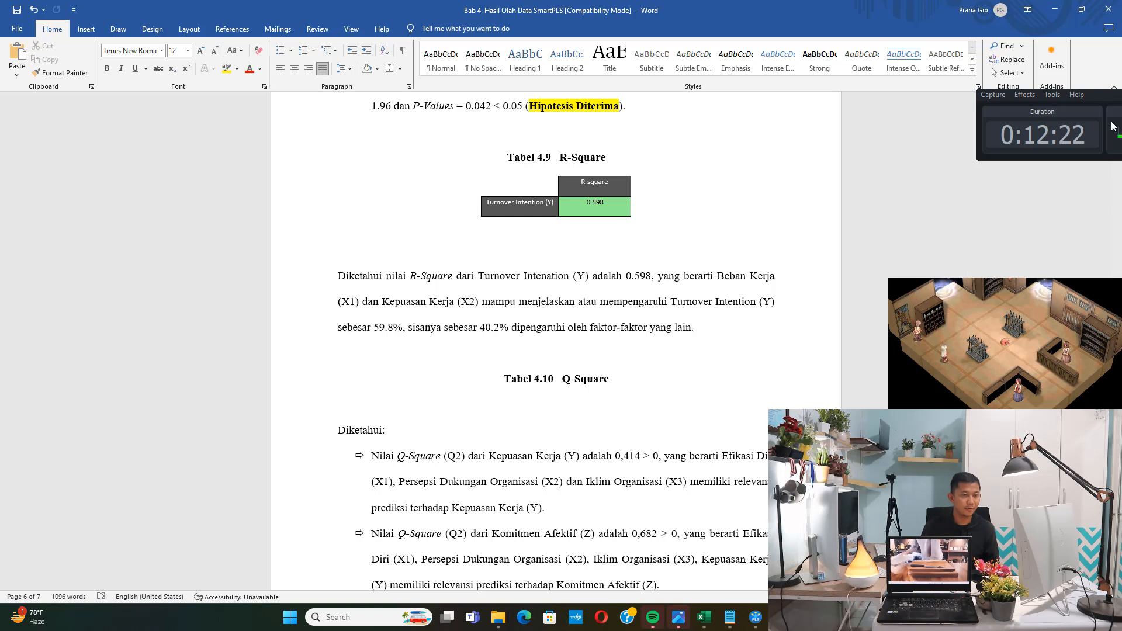
{"action": "left_click_drag", "start_coordinate": [1094, 99], "coordinate": [836, 213]}
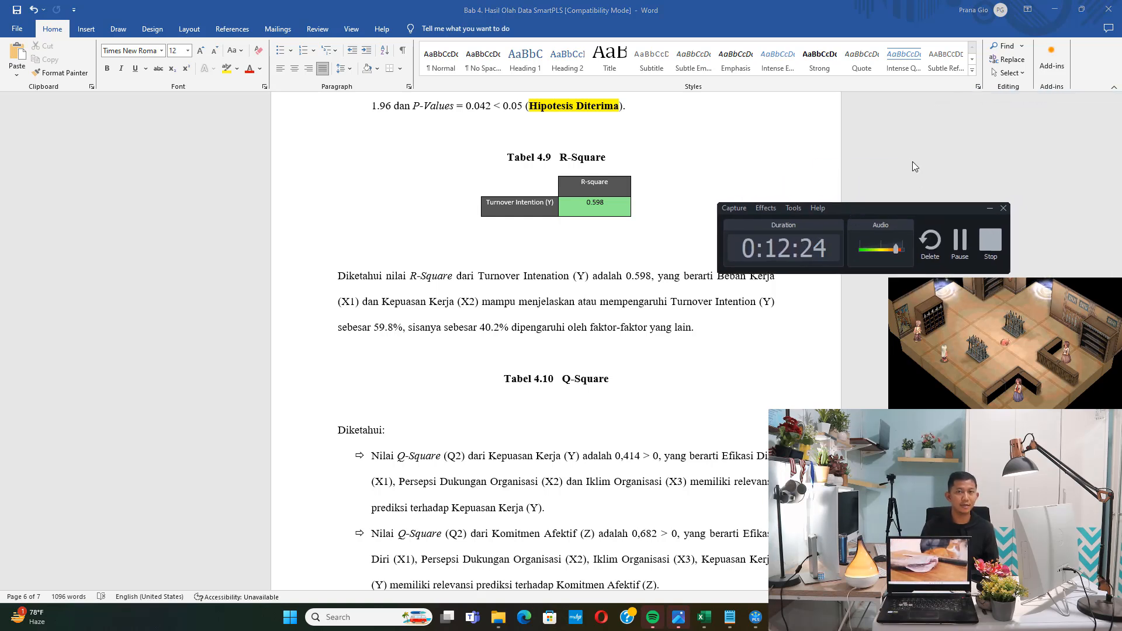